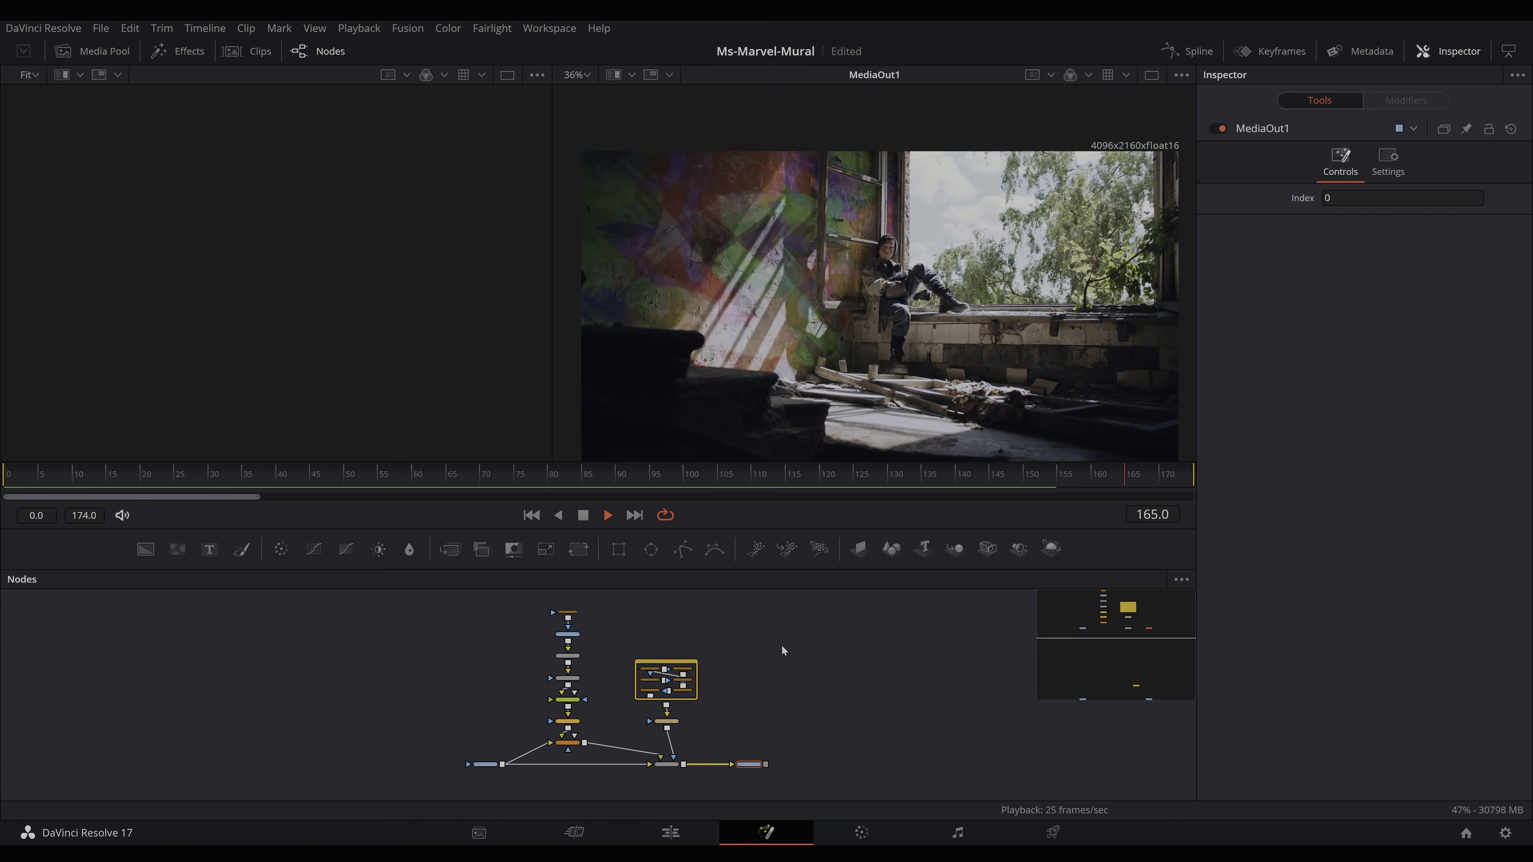
Stop playback, open the PlanarTracker1 node's corner-pin settings and try shifting the bottom-right corner of the mural
{"action": "key", "text": "space"}
{"action": "left_click_drag", "start_coordinate": [776, 716], "coordinate": [823, 701]}
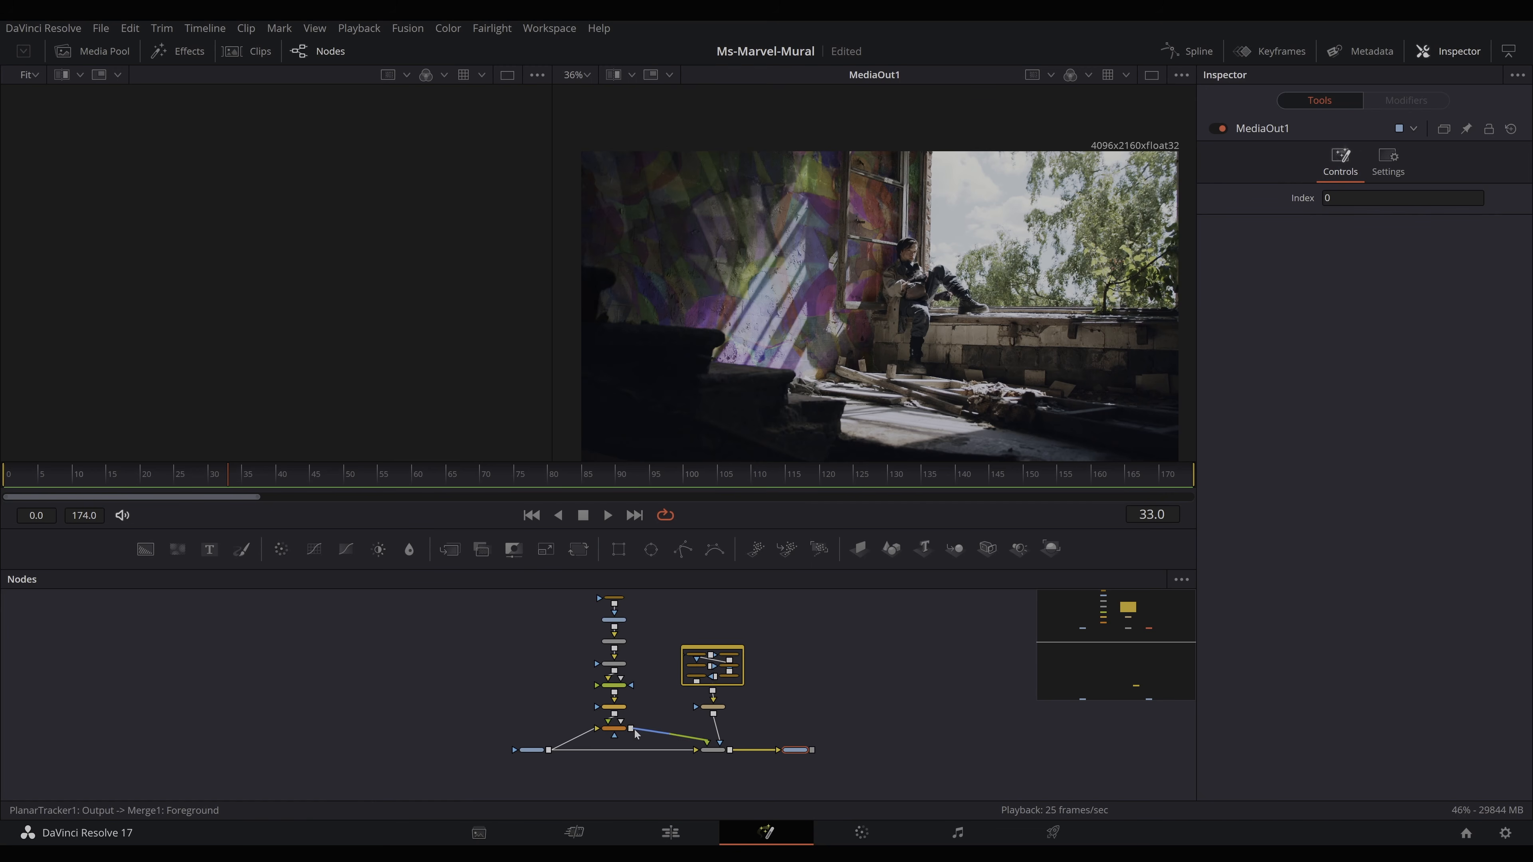
{"action": "scroll", "coordinate": [575, 735], "scroll_direction": "up", "scroll_amount": 7}
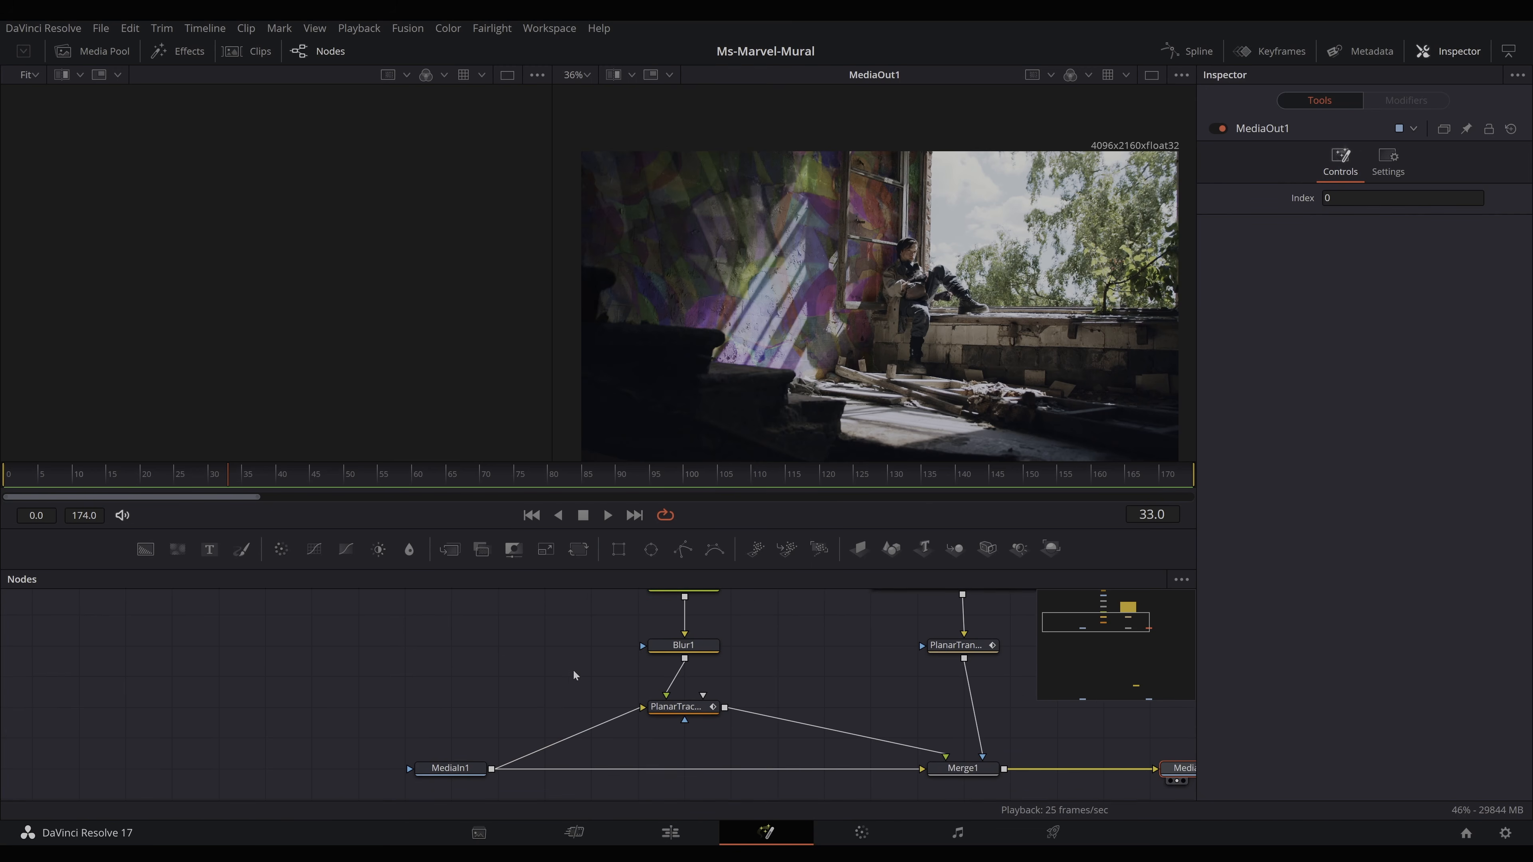
{"action": "left_click_drag", "start_coordinate": [574, 672], "coordinate": [566, 683]}
{"action": "left_click_drag", "start_coordinate": [441, 795], "coordinate": [417, 705]}
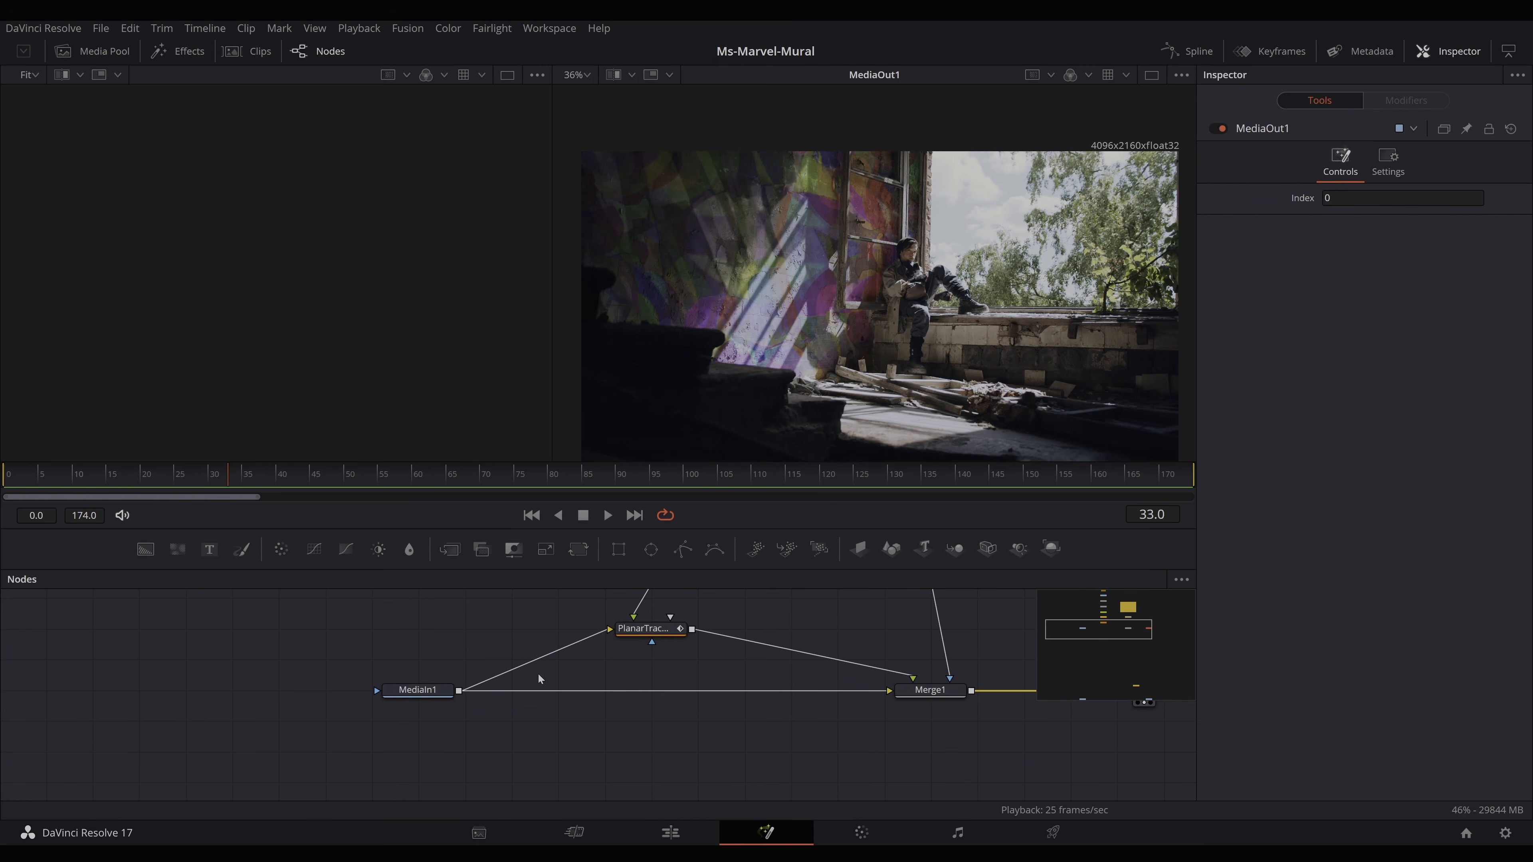
{"action": "left_click_drag", "start_coordinate": [623, 656], "coordinate": [563, 721]}
{"action": "left_click", "coordinate": [582, 695]}
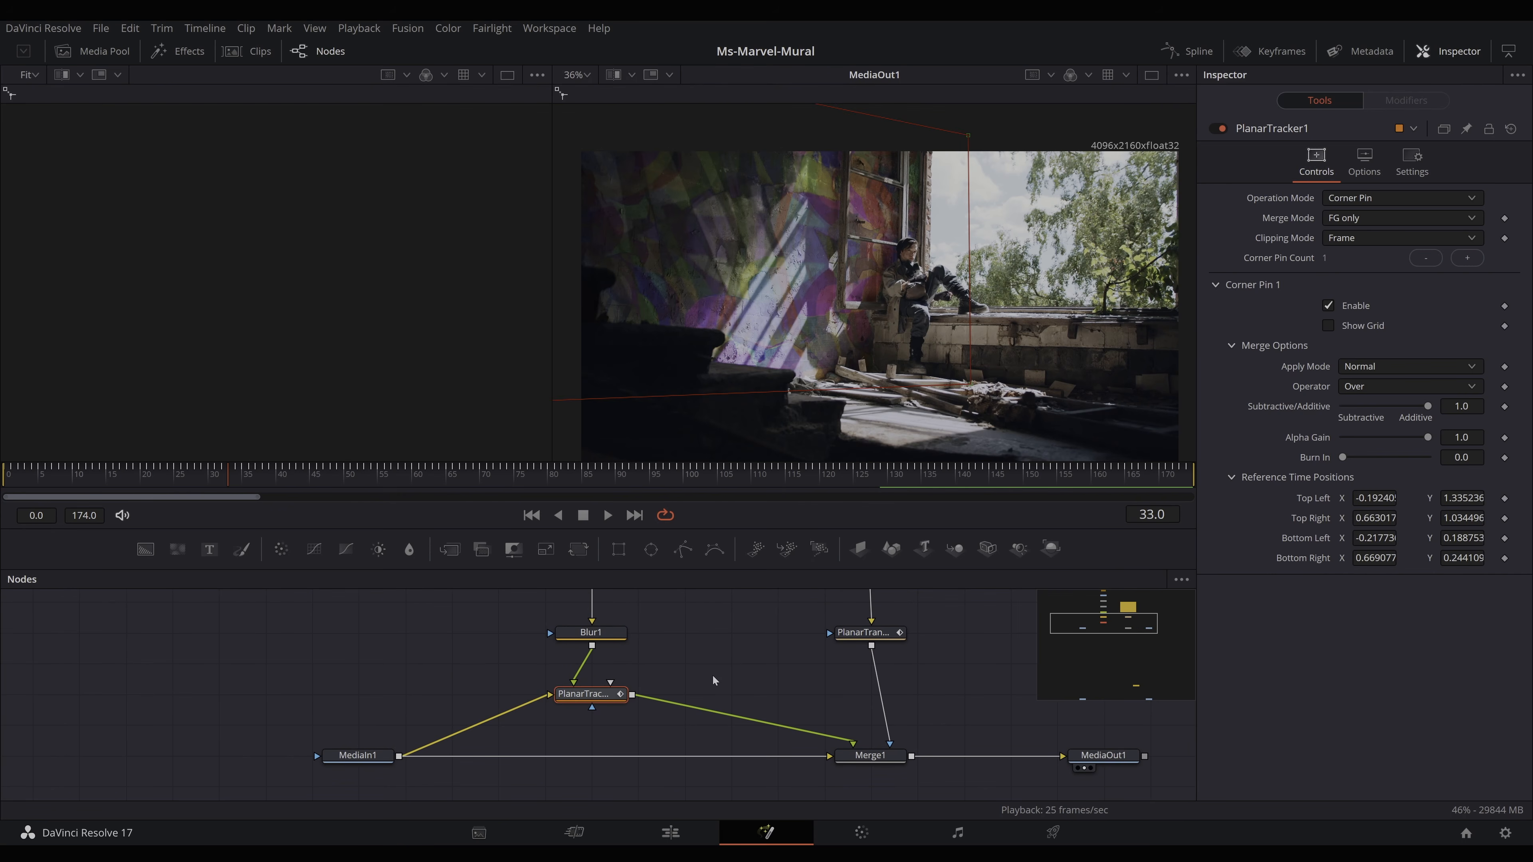
{"action": "mouse_move", "coordinate": [968, 385]}
{"action": "left_mouse_down"}
{"action": "mouse_move", "coordinate": [994, 393]}
{"action": "mouse_move", "coordinate": [1065, 339]}
{"action": "mouse_move", "coordinate": [964, 408]}
{"action": "mouse_move", "coordinate": [969, 384]}
{"action": "left_mouse_up"}
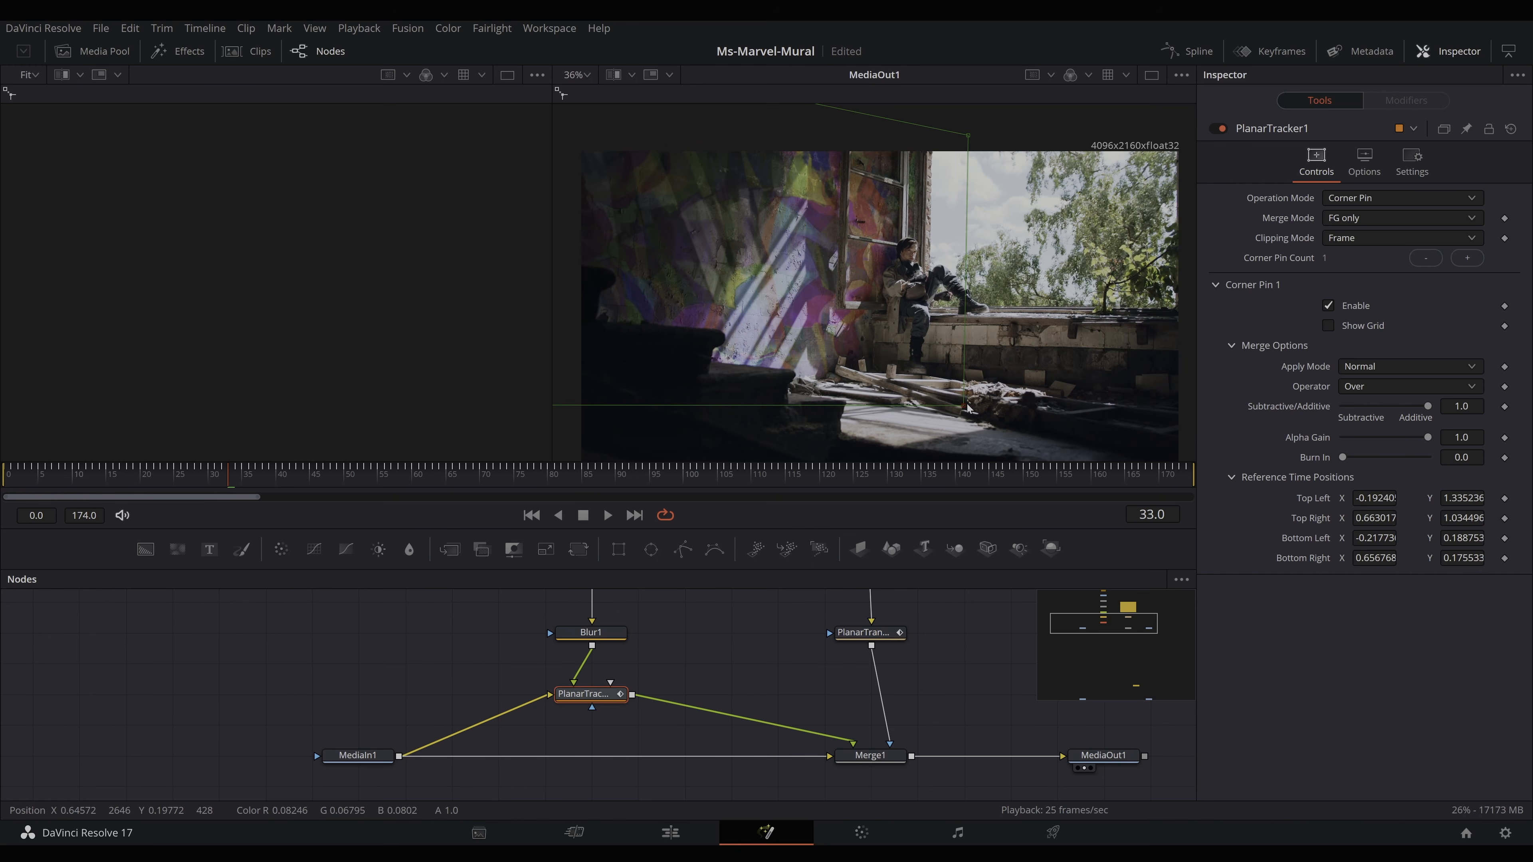
Show MediaIn4 in the empty viewer and inspect the settings of the Rectangle1 mask feeding it
{"action": "scroll", "coordinate": [667, 704], "scroll_direction": "up", "scroll_amount": 3}
{"action": "scroll", "coordinate": [667, 703], "scroll_direction": "up", "scroll_amount": 5}
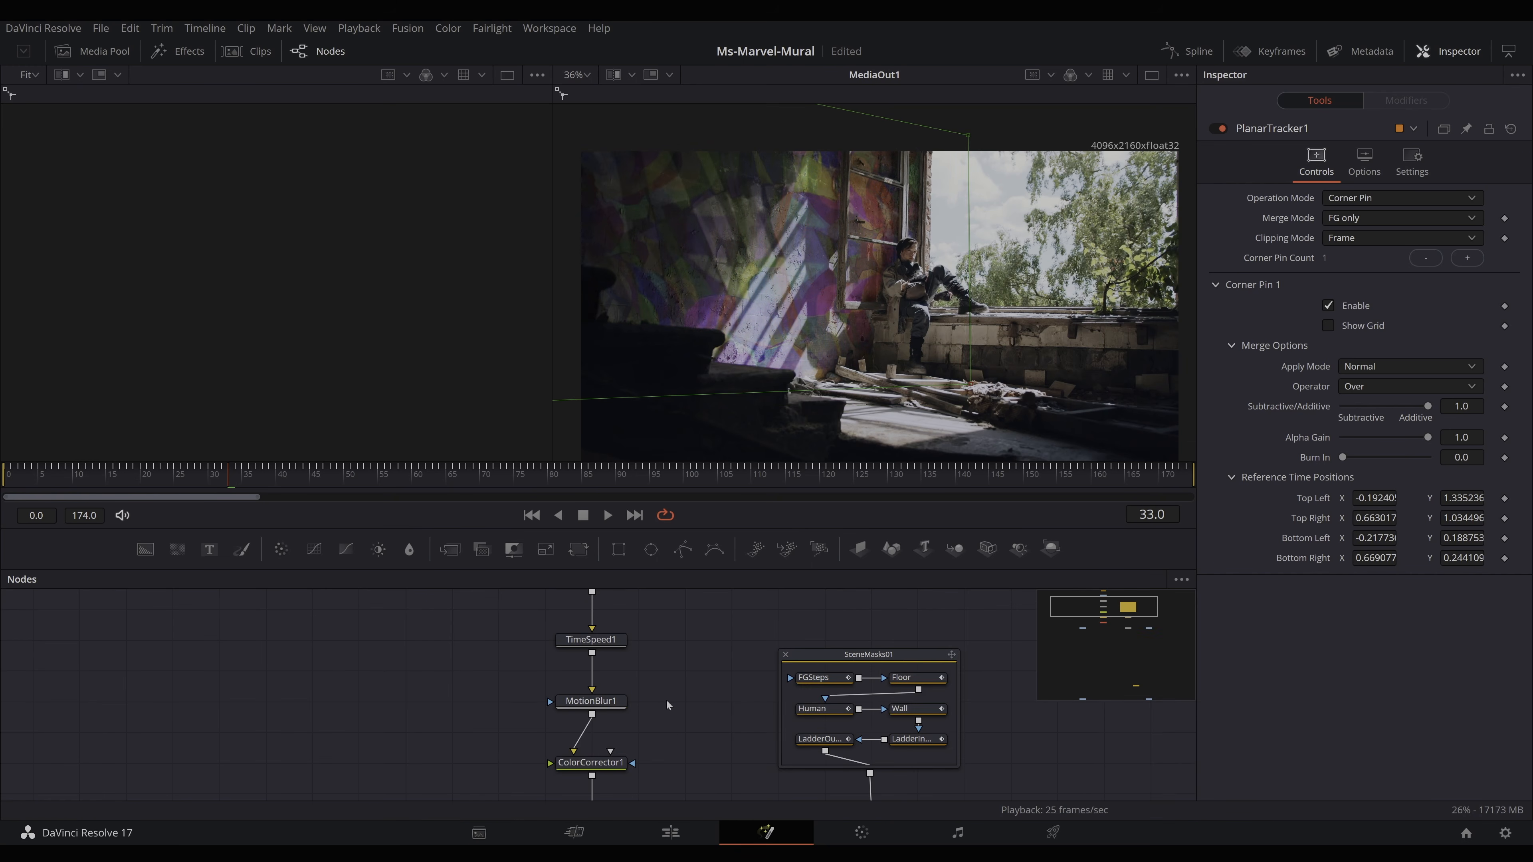
{"action": "left_click_drag", "start_coordinate": [603, 673], "coordinate": [422, 344]}
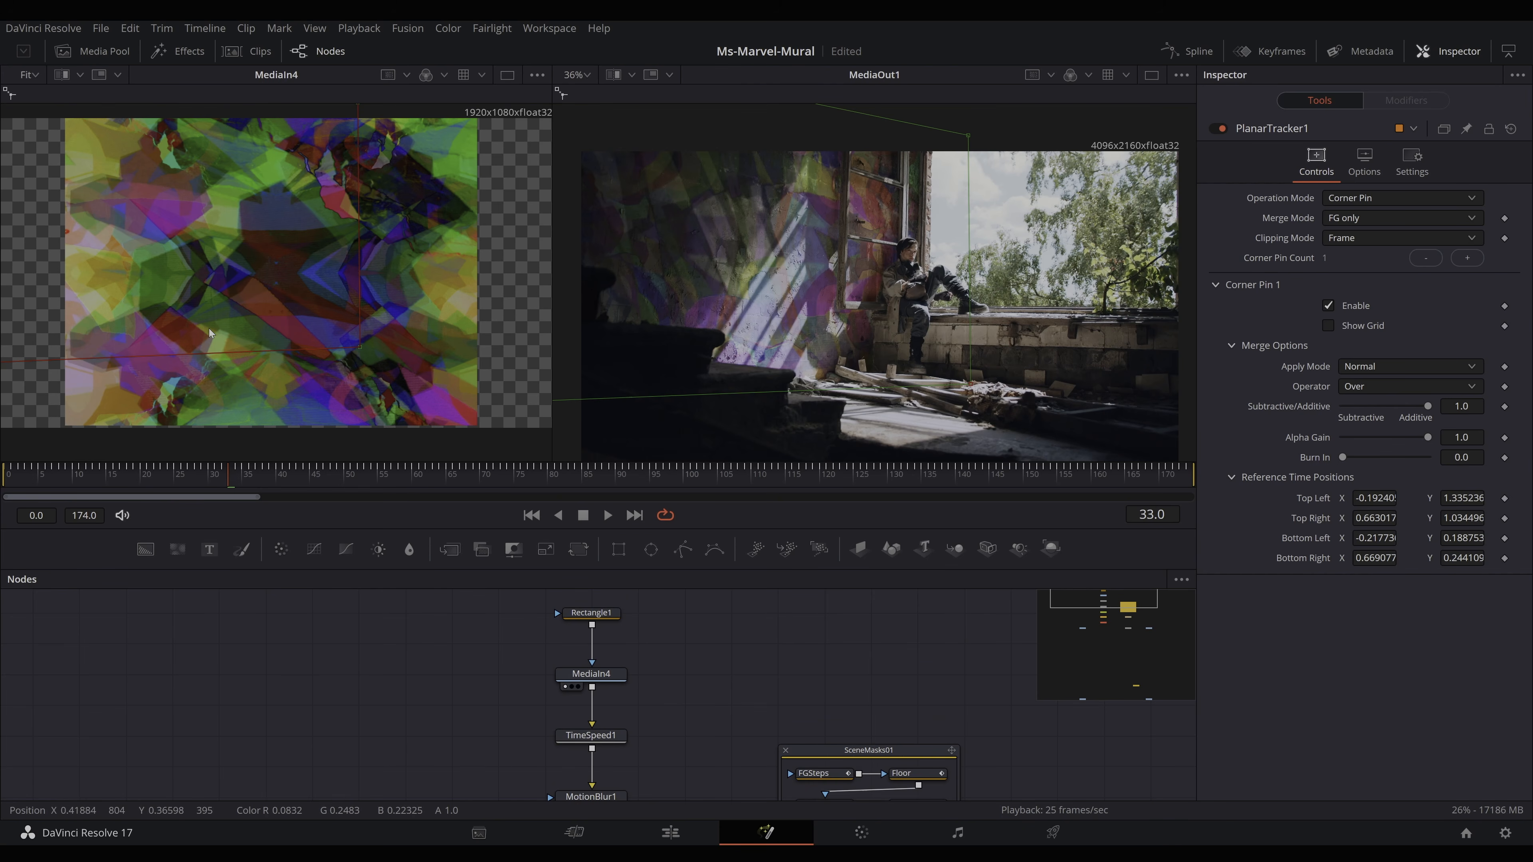
{"action": "scroll", "coordinate": [211, 331], "scroll_direction": "up", "scroll_amount": 2}
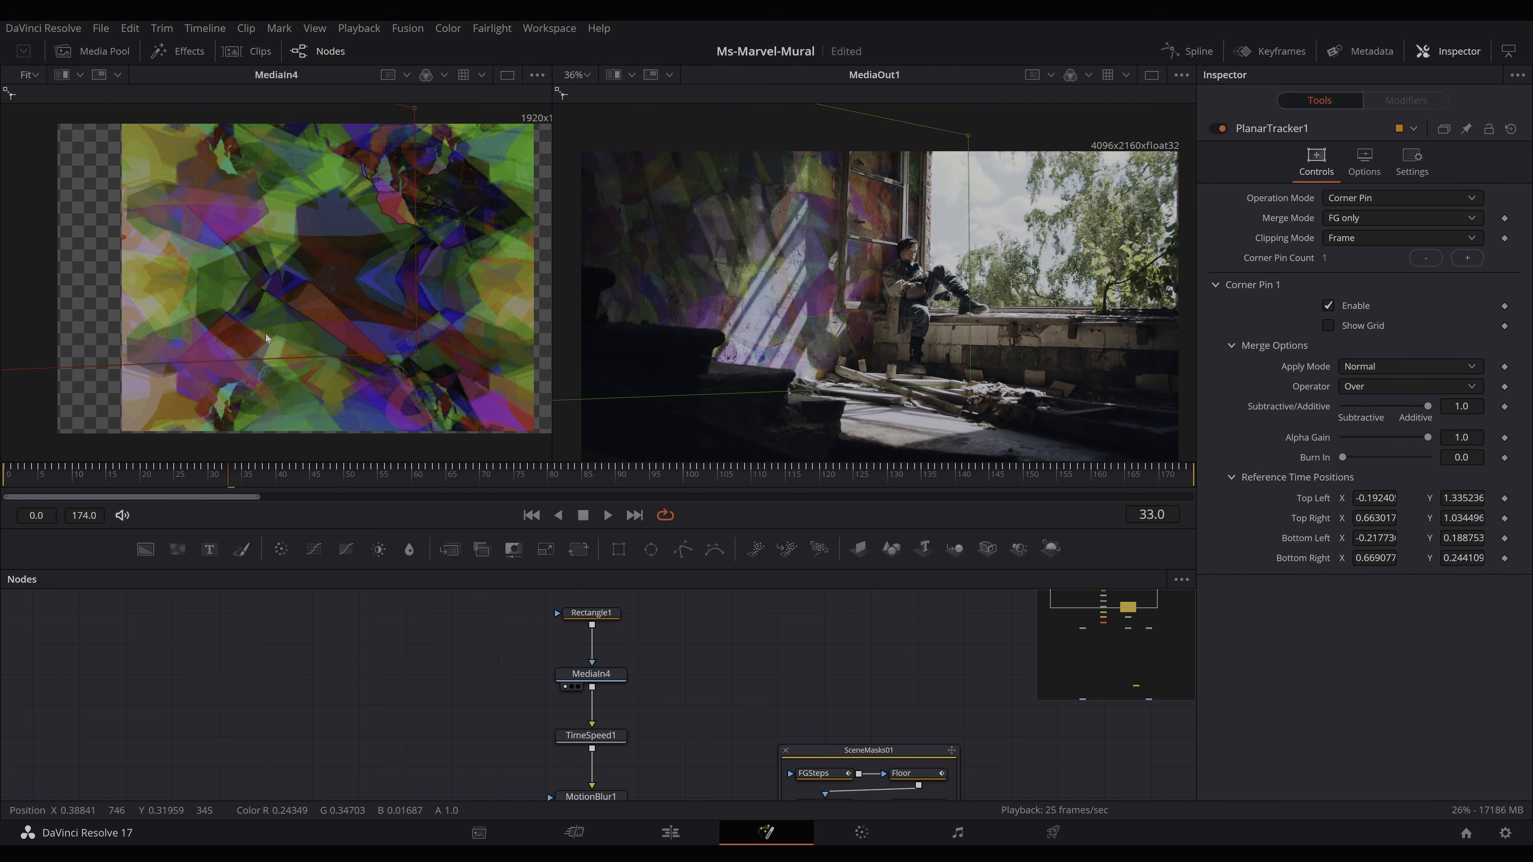
{"action": "left_click", "coordinate": [592, 613]}
{"action": "left_click_drag", "start_coordinate": [395, 296], "coordinate": [324, 294]}
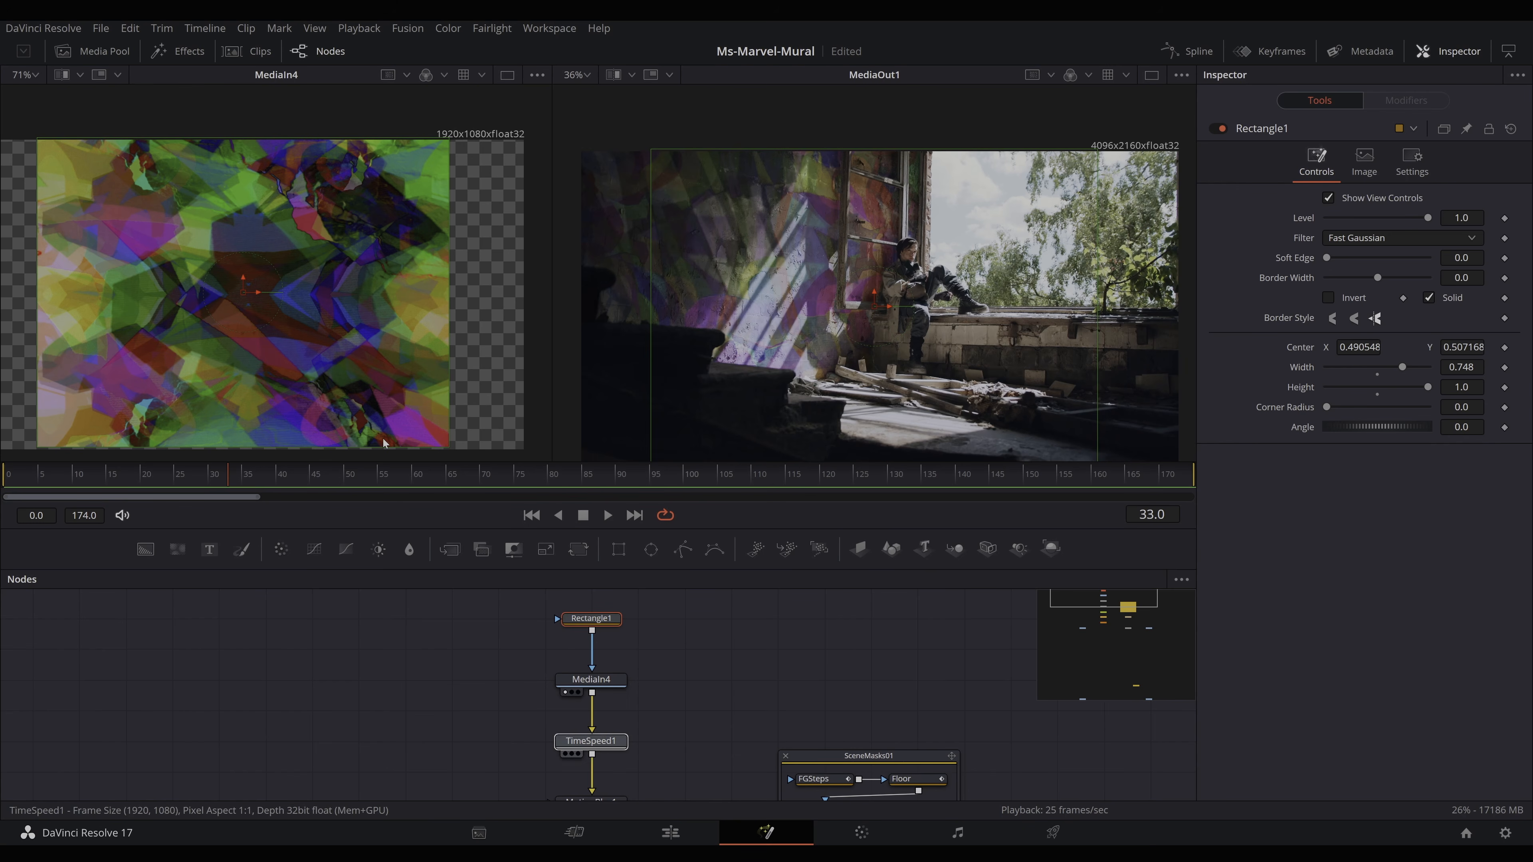
Show the TimeSpeed1 output in place of MediaIn4, go to frame 25 and inspect the node's speed settings
{"action": "left_click", "coordinate": [565, 753]}
{"action": "left_click_drag", "start_coordinate": [228, 483], "coordinate": [174, 478]}
{"action": "scroll", "coordinate": [603, 682], "scroll_direction": "down", "scroll_amount": 1}
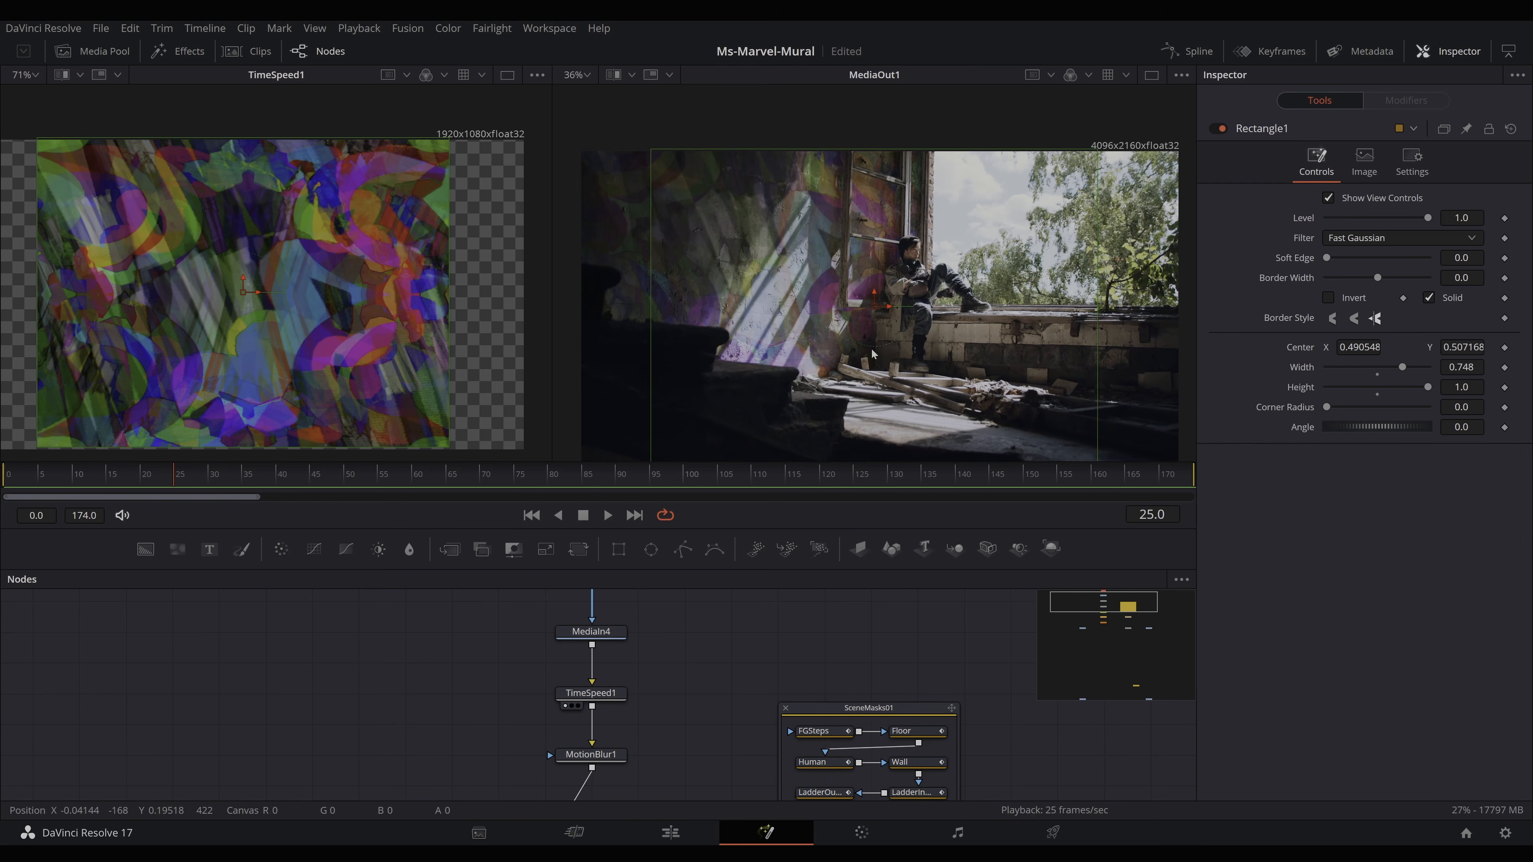
{"action": "left_click", "coordinate": [619, 693]}
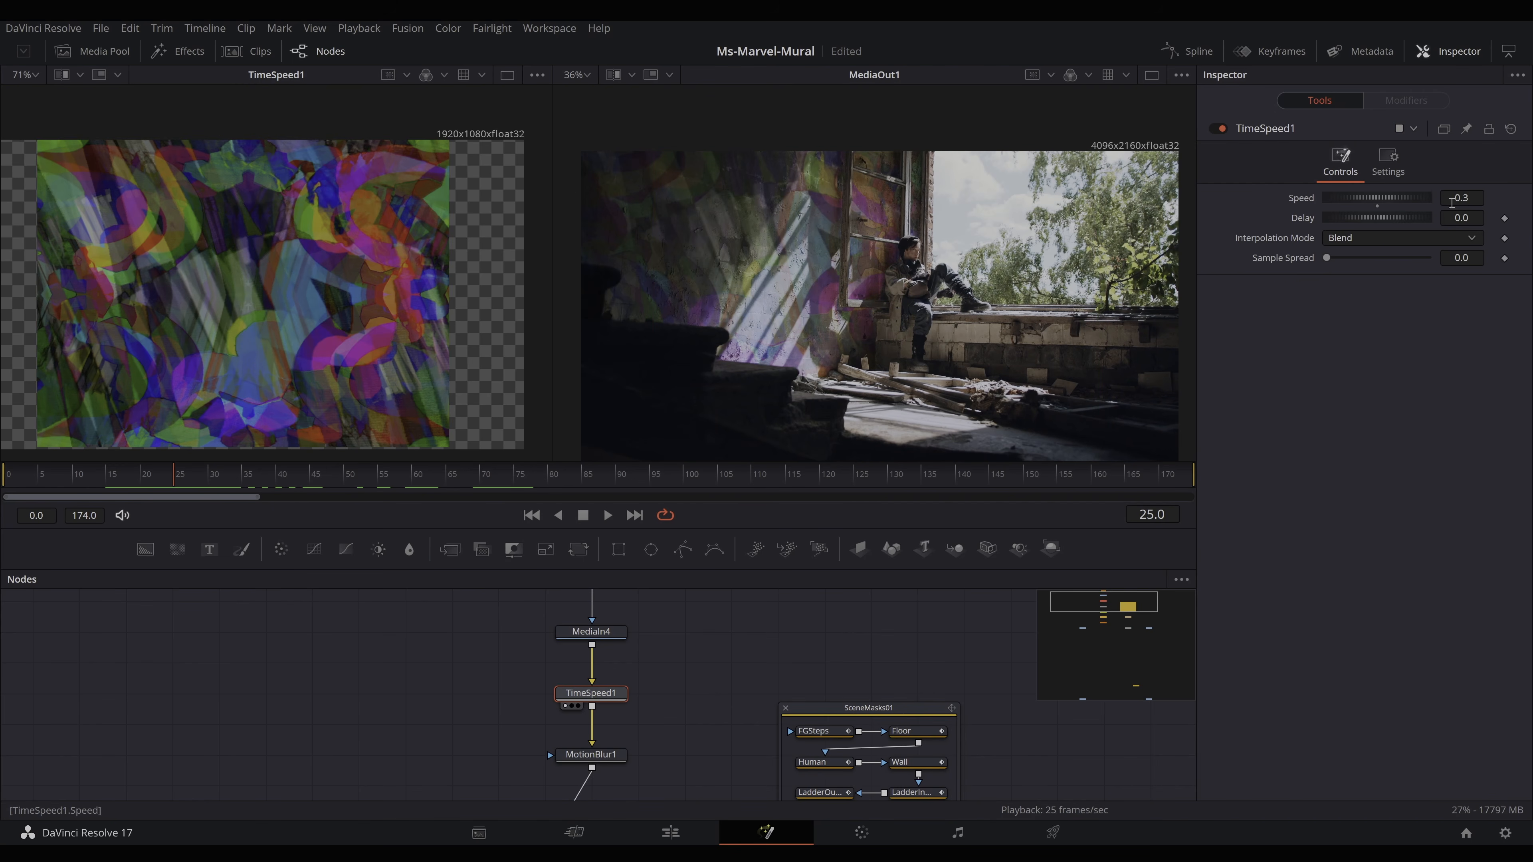
{"action": "scroll", "coordinate": [641, 647], "scroll_direction": "down", "scroll_amount": 1}
{"action": "scroll", "coordinate": [640, 647], "scroll_direction": "up", "scroll_amount": 1}
Inspect the MotionBlur1 settings and review its output at several frames, stopping at frame 61
{"action": "left_click", "coordinate": [608, 760]}
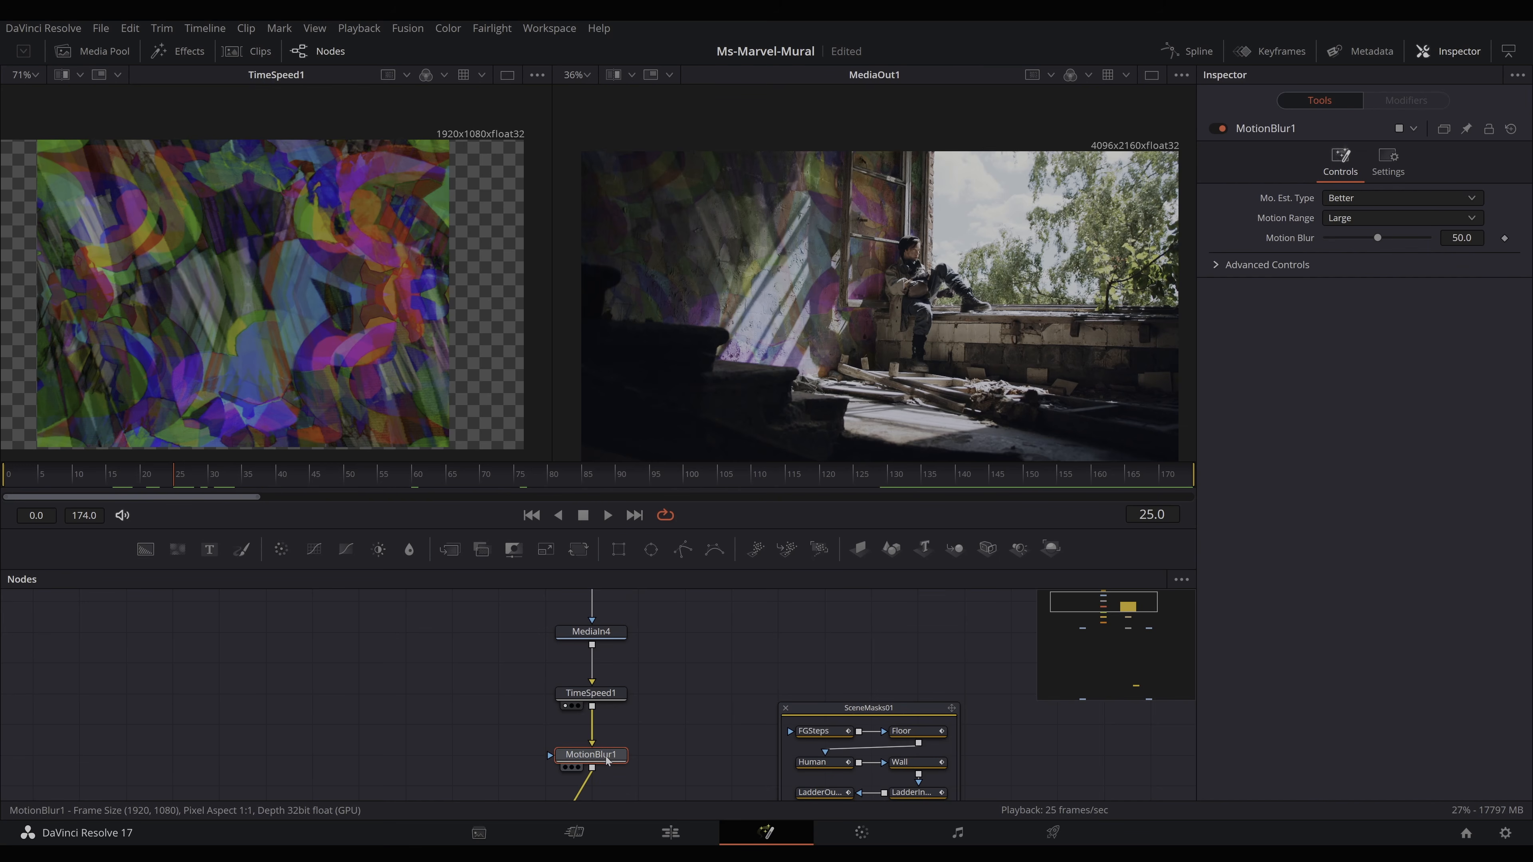
{"action": "key", "text": "1"}
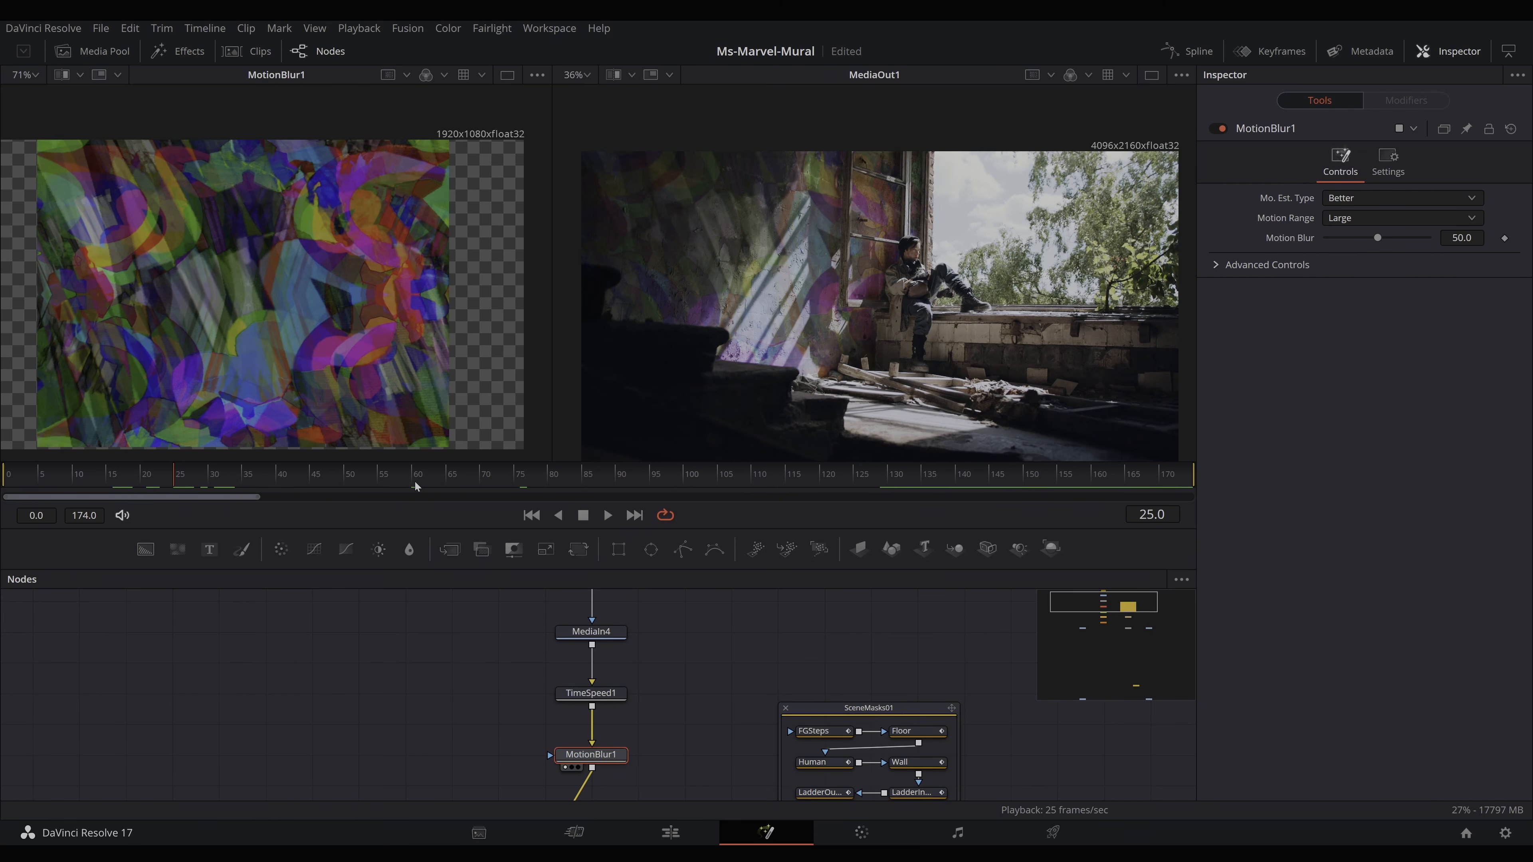
{"action": "left_click", "coordinate": [454, 477]}
{"action": "left_click", "coordinate": [448, 468]}
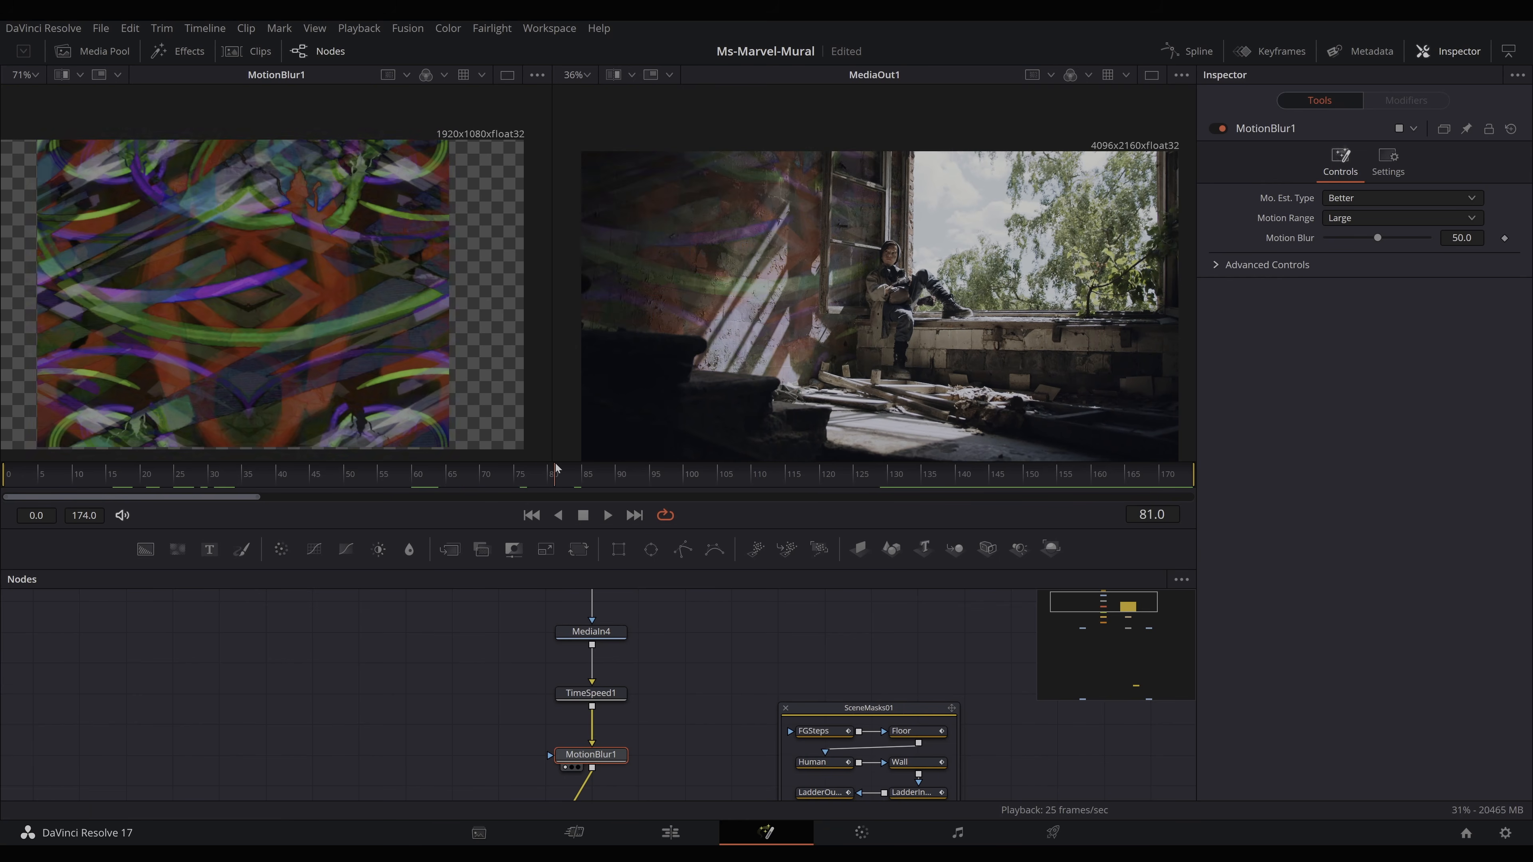
{"action": "mouse_move", "coordinate": [447, 464]}
{"action": "left_mouse_down"}
{"action": "mouse_move", "coordinate": [386, 465]}
{"action": "mouse_move", "coordinate": [435, 458]}
{"action": "left_mouse_up"}
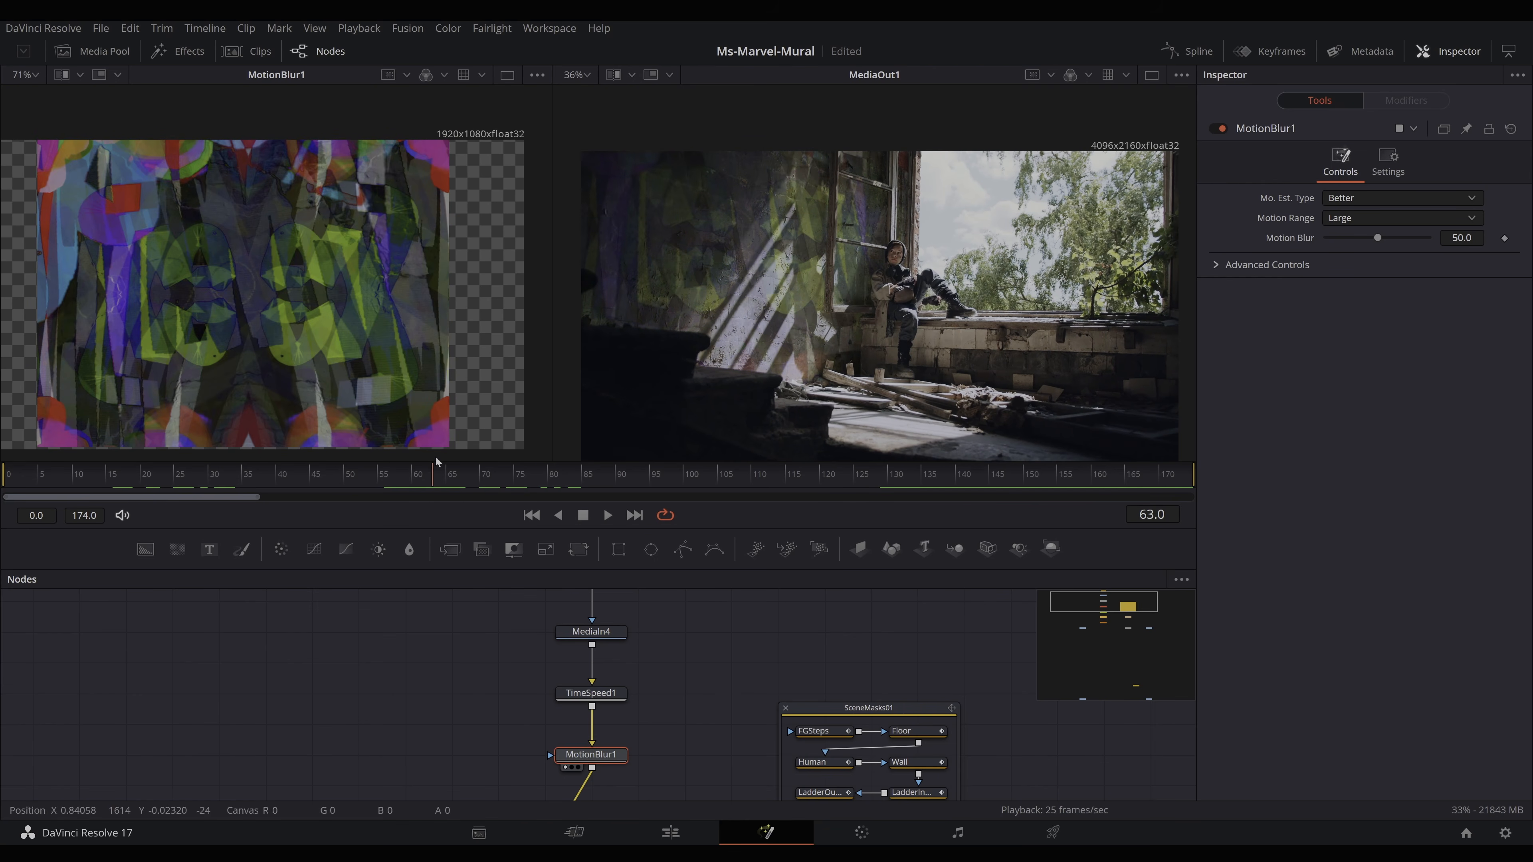
{"action": "left_click", "coordinate": [454, 476]}
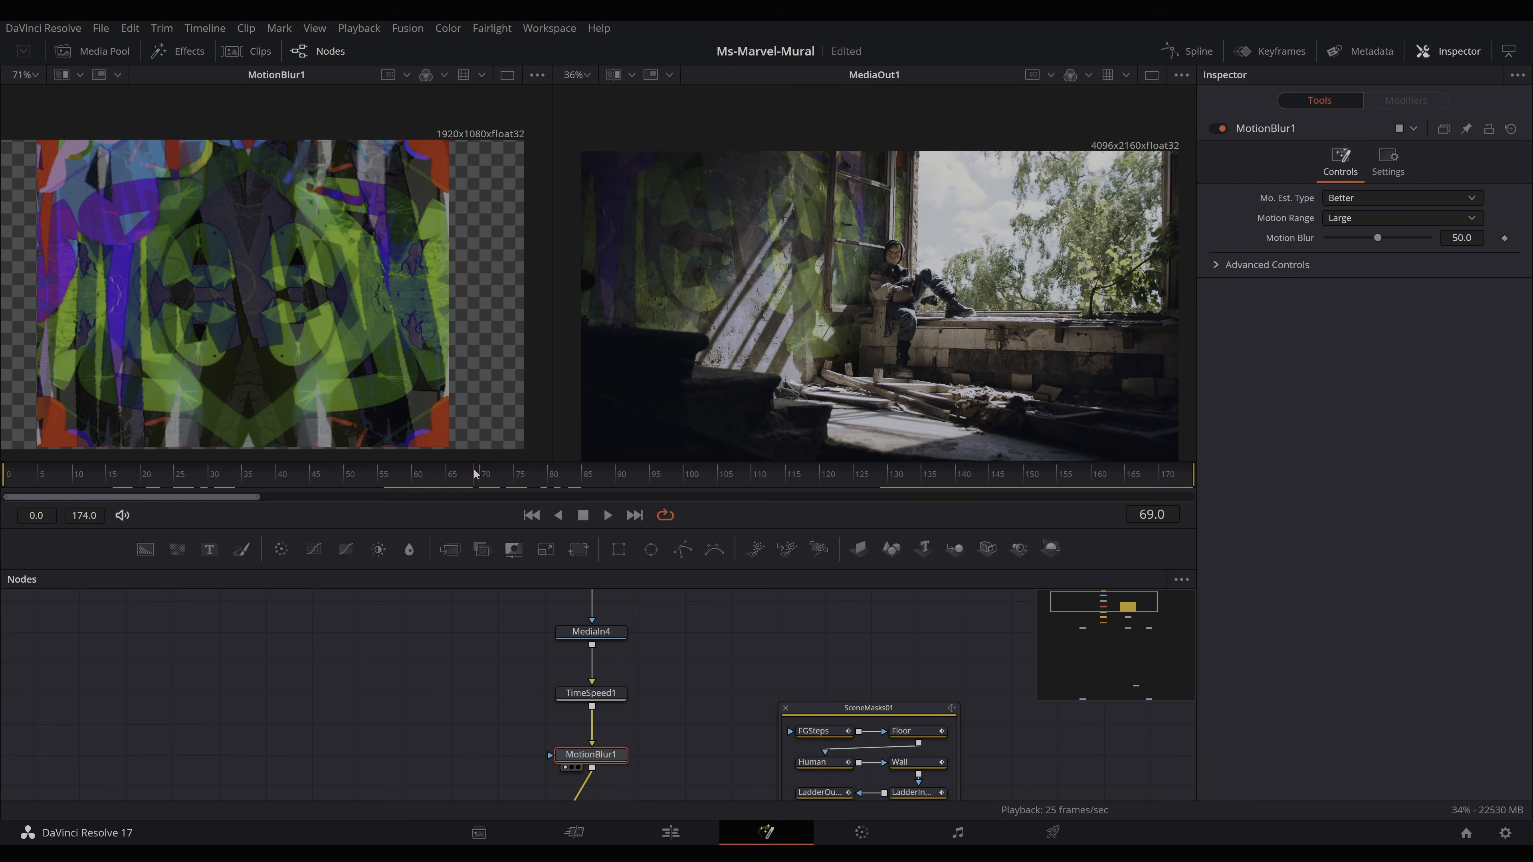
{"action": "left_click_drag", "start_coordinate": [453, 471], "coordinate": [418, 474]}
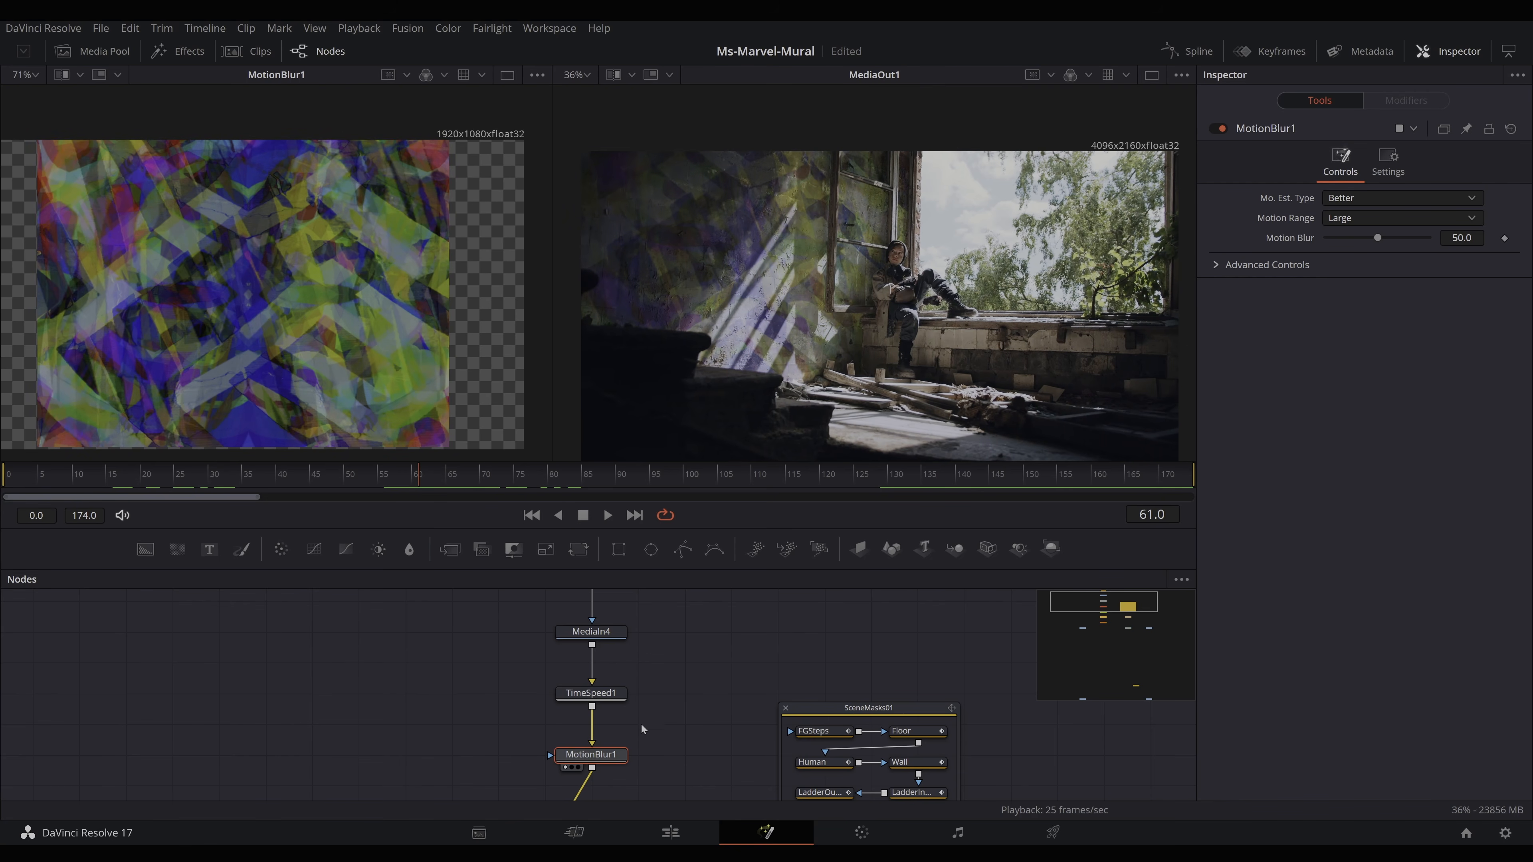
Show the ColorCorrector1 output beside the MediaOut1 composite and inspect the node's colour correction settings
{"action": "scroll", "coordinate": [653, 671], "scroll_direction": "down", "scroll_amount": 2}
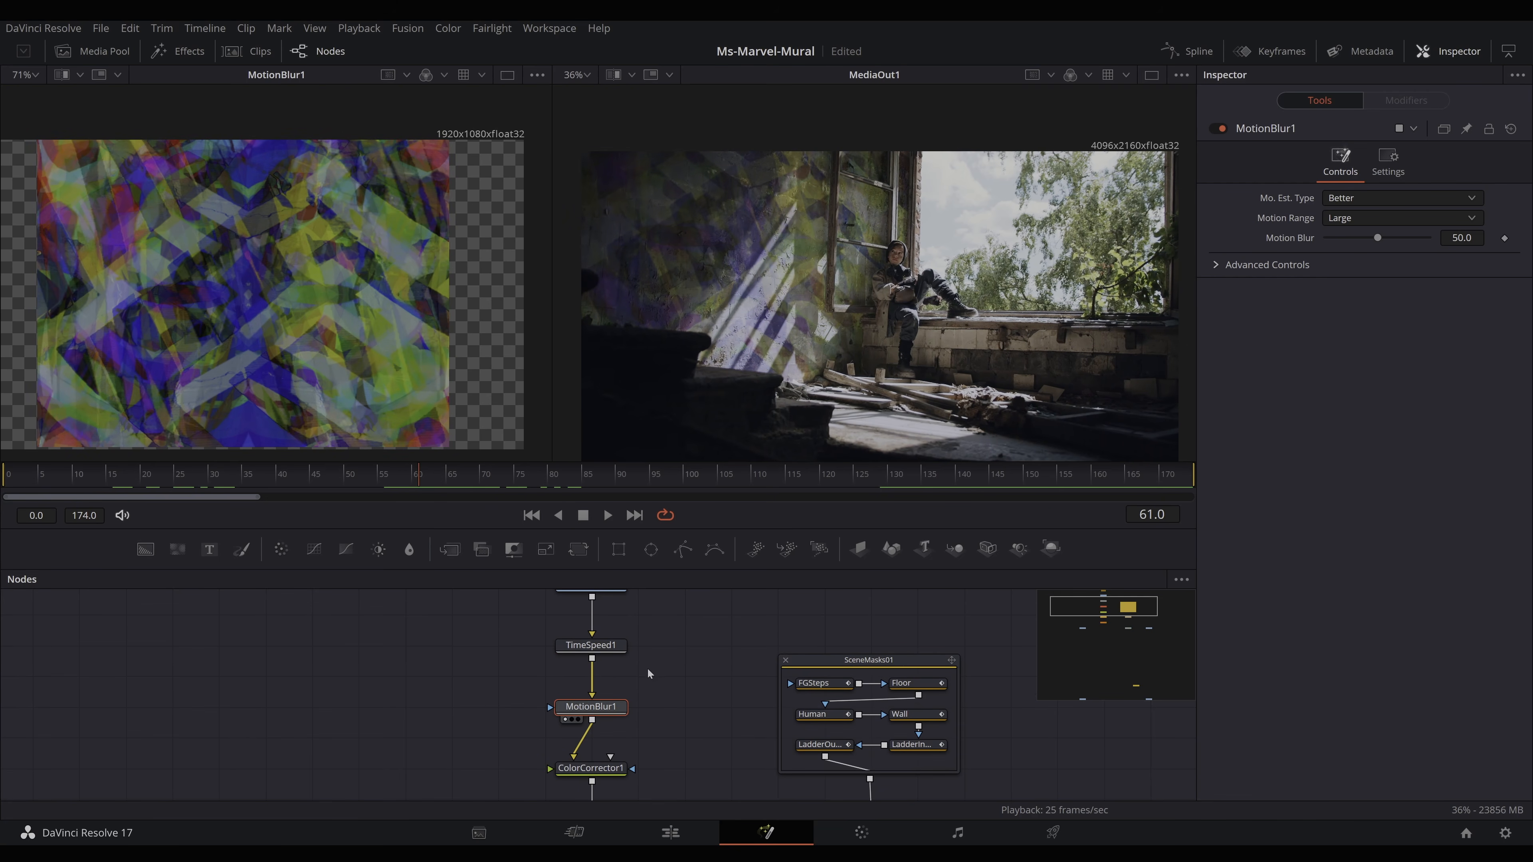
{"action": "scroll", "coordinate": [647, 667], "scroll_direction": "down", "scroll_amount": 2}
{"action": "key", "text": "1"}
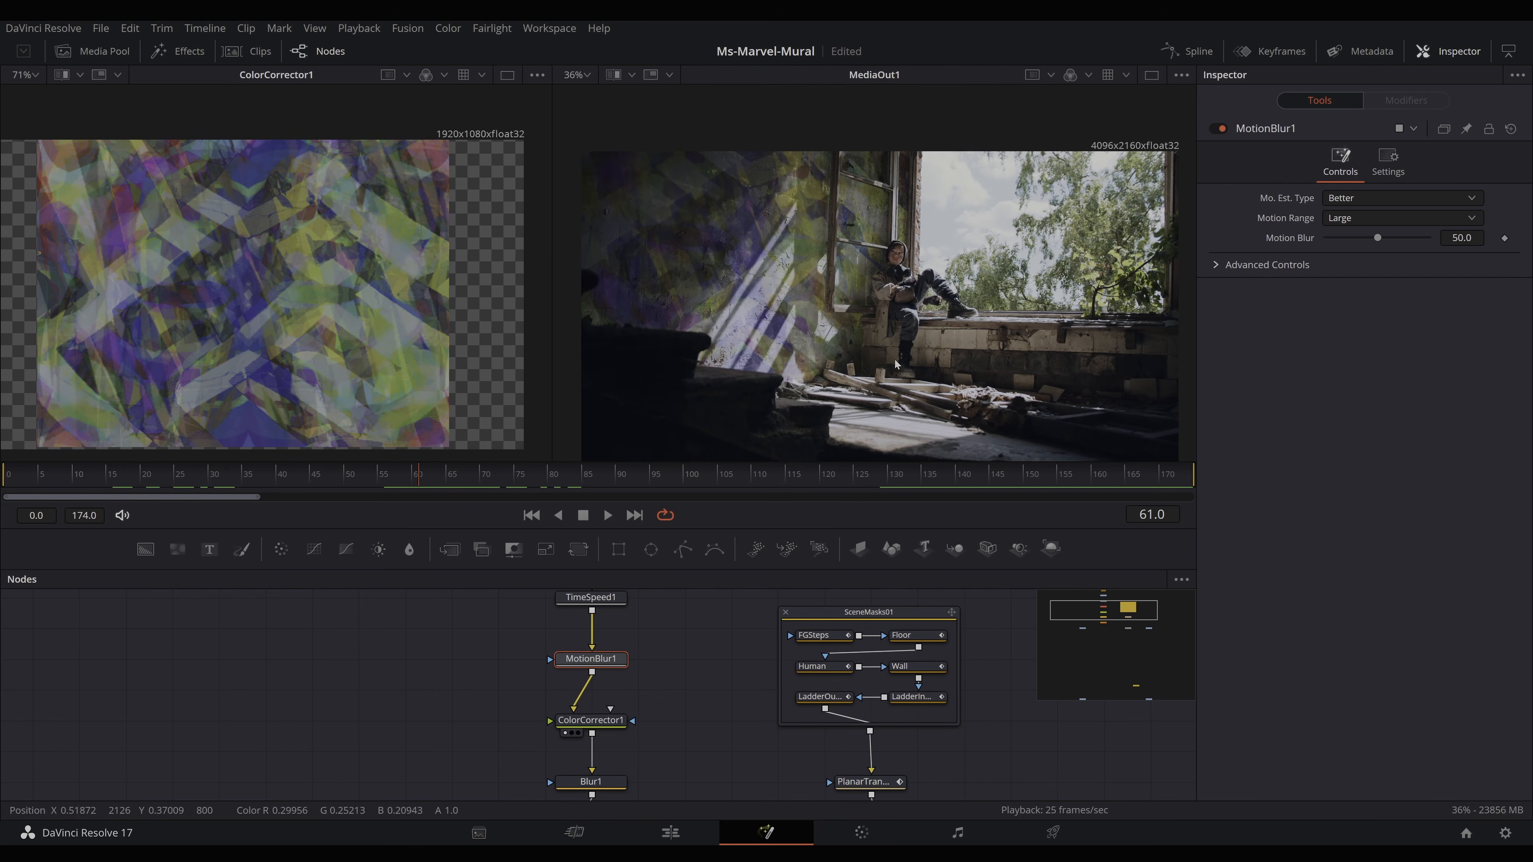
{"action": "scroll", "coordinate": [896, 361], "scroll_direction": "left", "scroll_amount": 1}
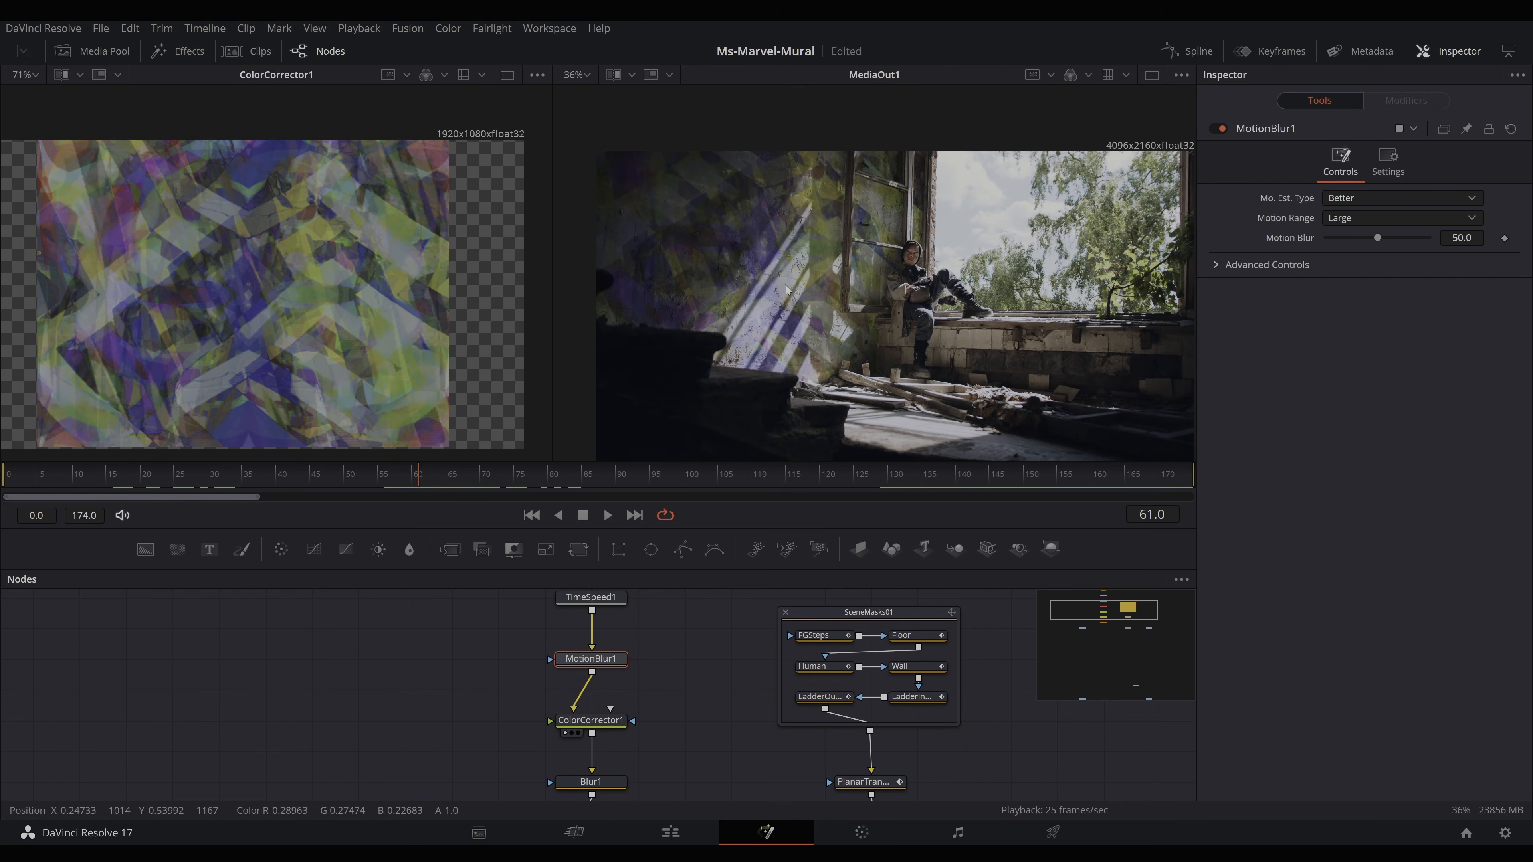
{"action": "scroll", "coordinate": [839, 353], "scroll_direction": "up", "scroll_amount": 2}
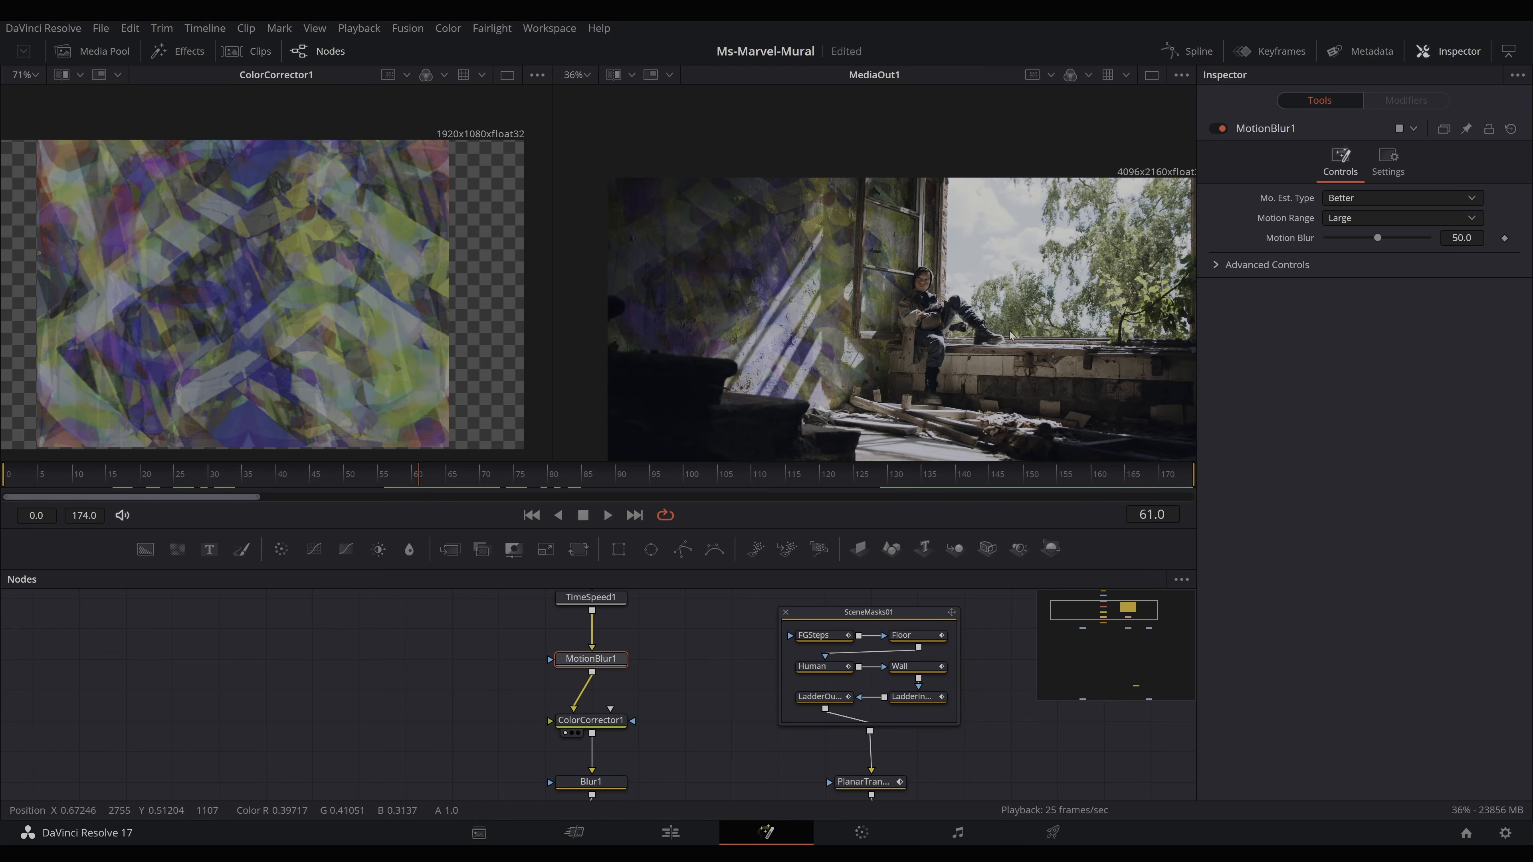
{"action": "left_click_drag", "start_coordinate": [1009, 375], "coordinate": [996, 344]}
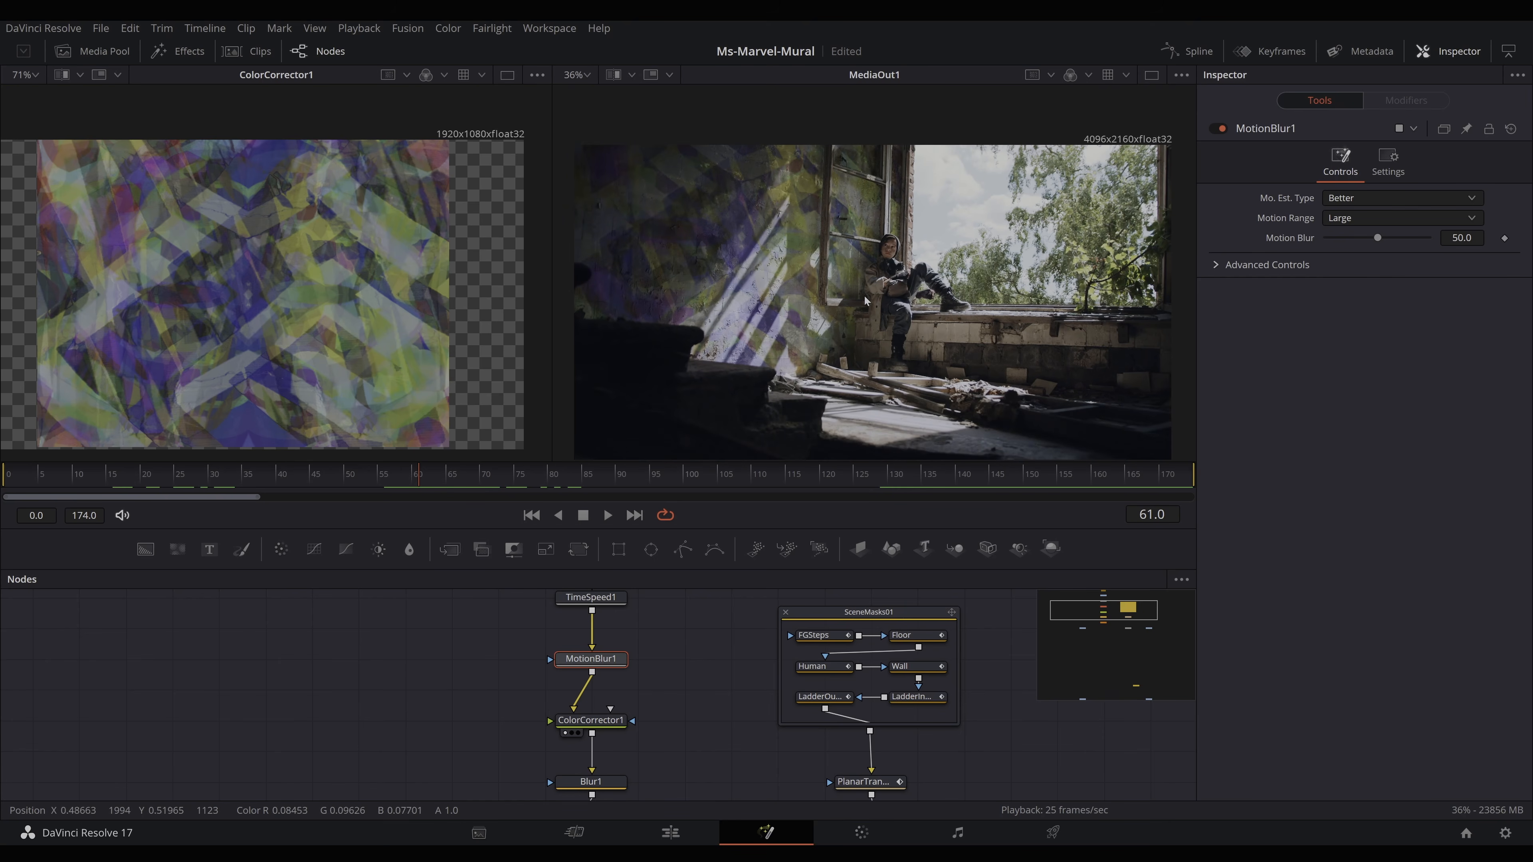
{"action": "left_click_drag", "start_coordinate": [700, 285], "coordinate": [722, 331]}
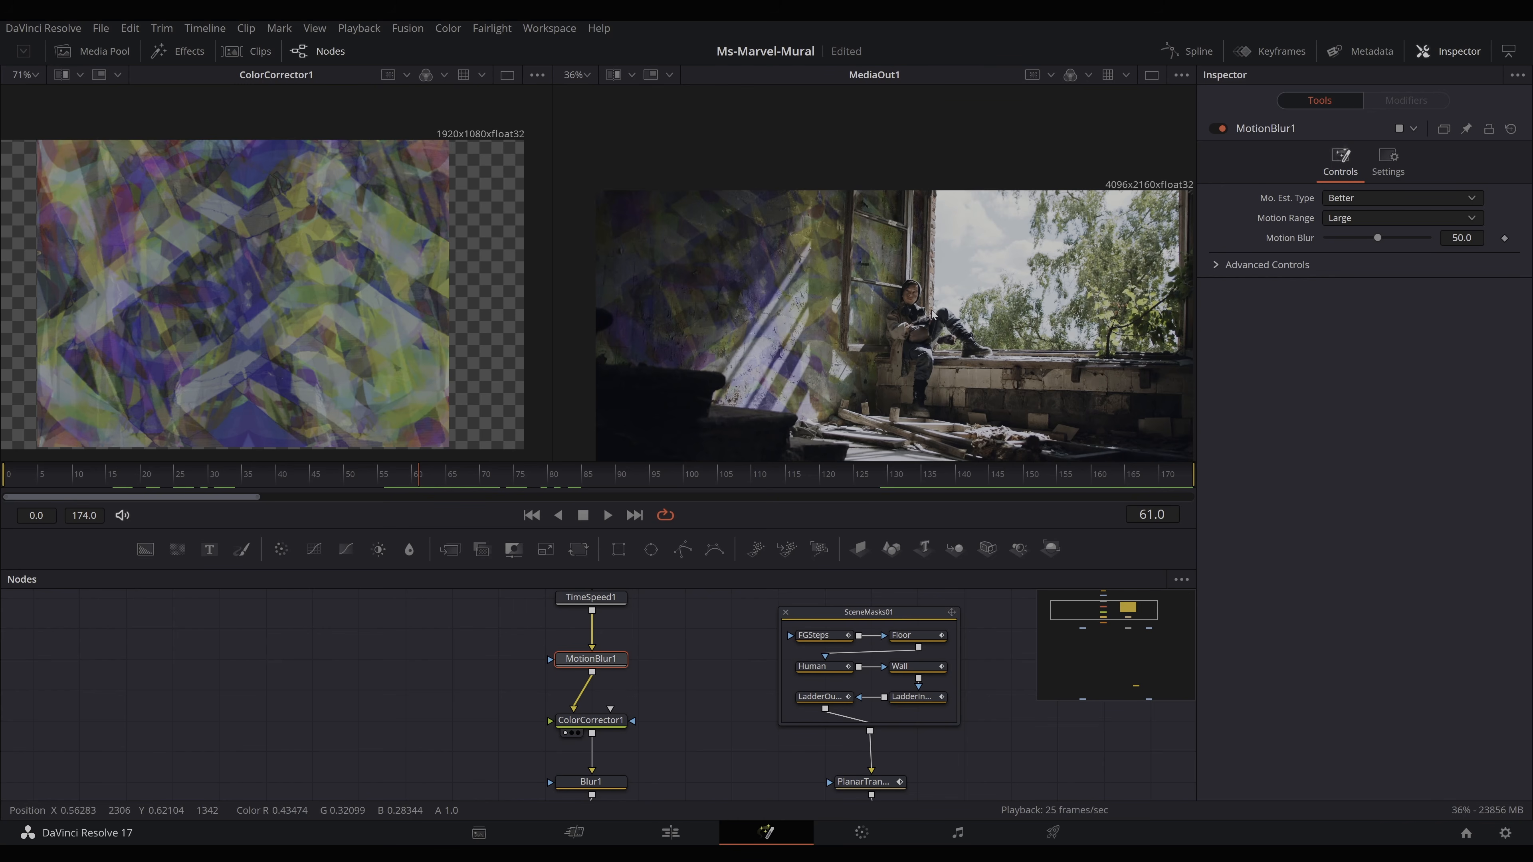
{"action": "left_click", "coordinate": [608, 720]}
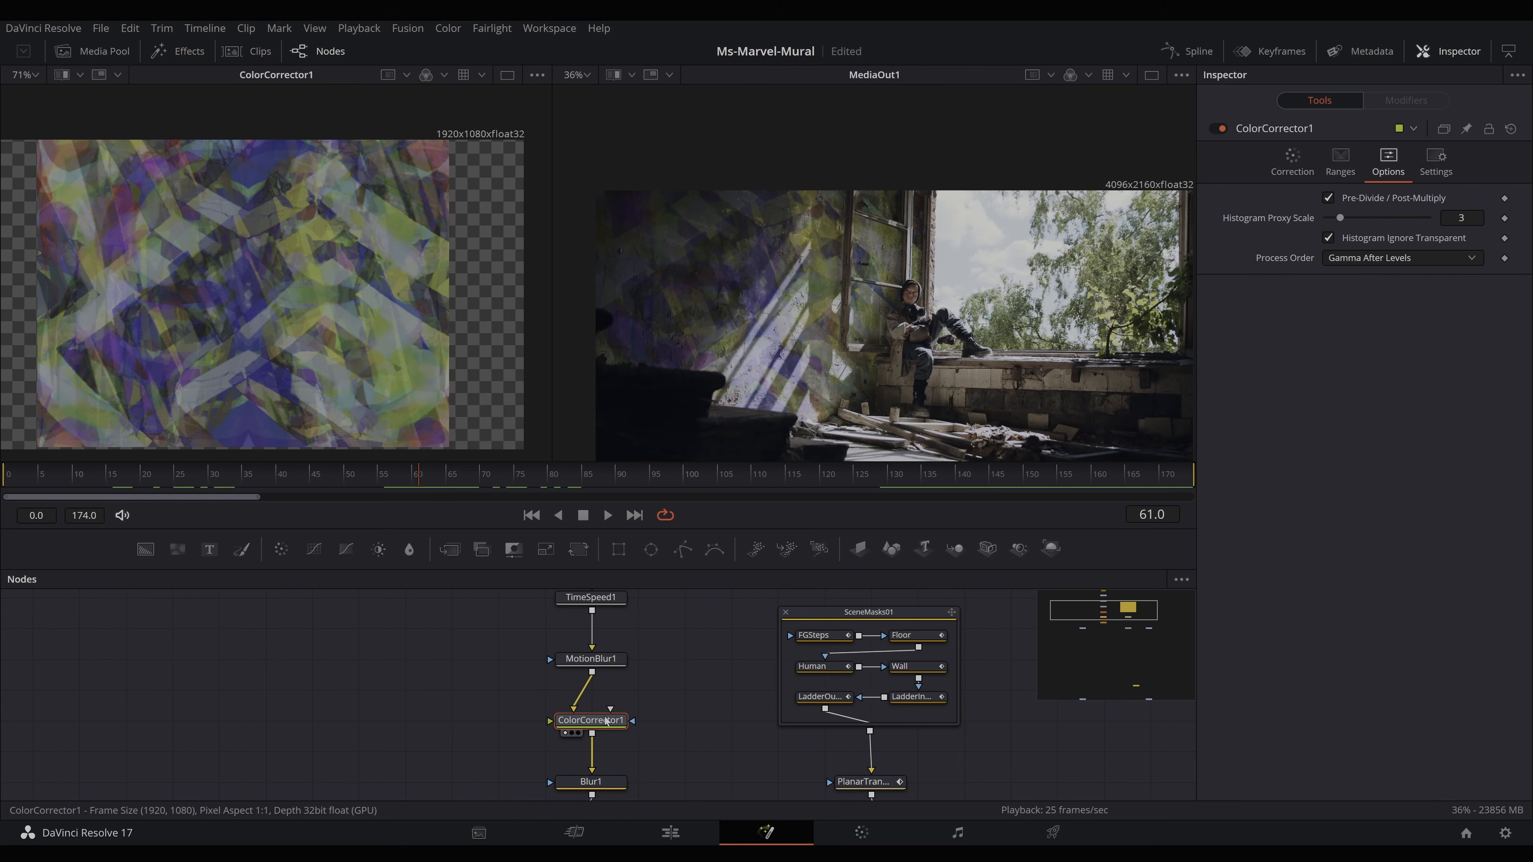
{"action": "left_click", "coordinate": [1288, 169]}
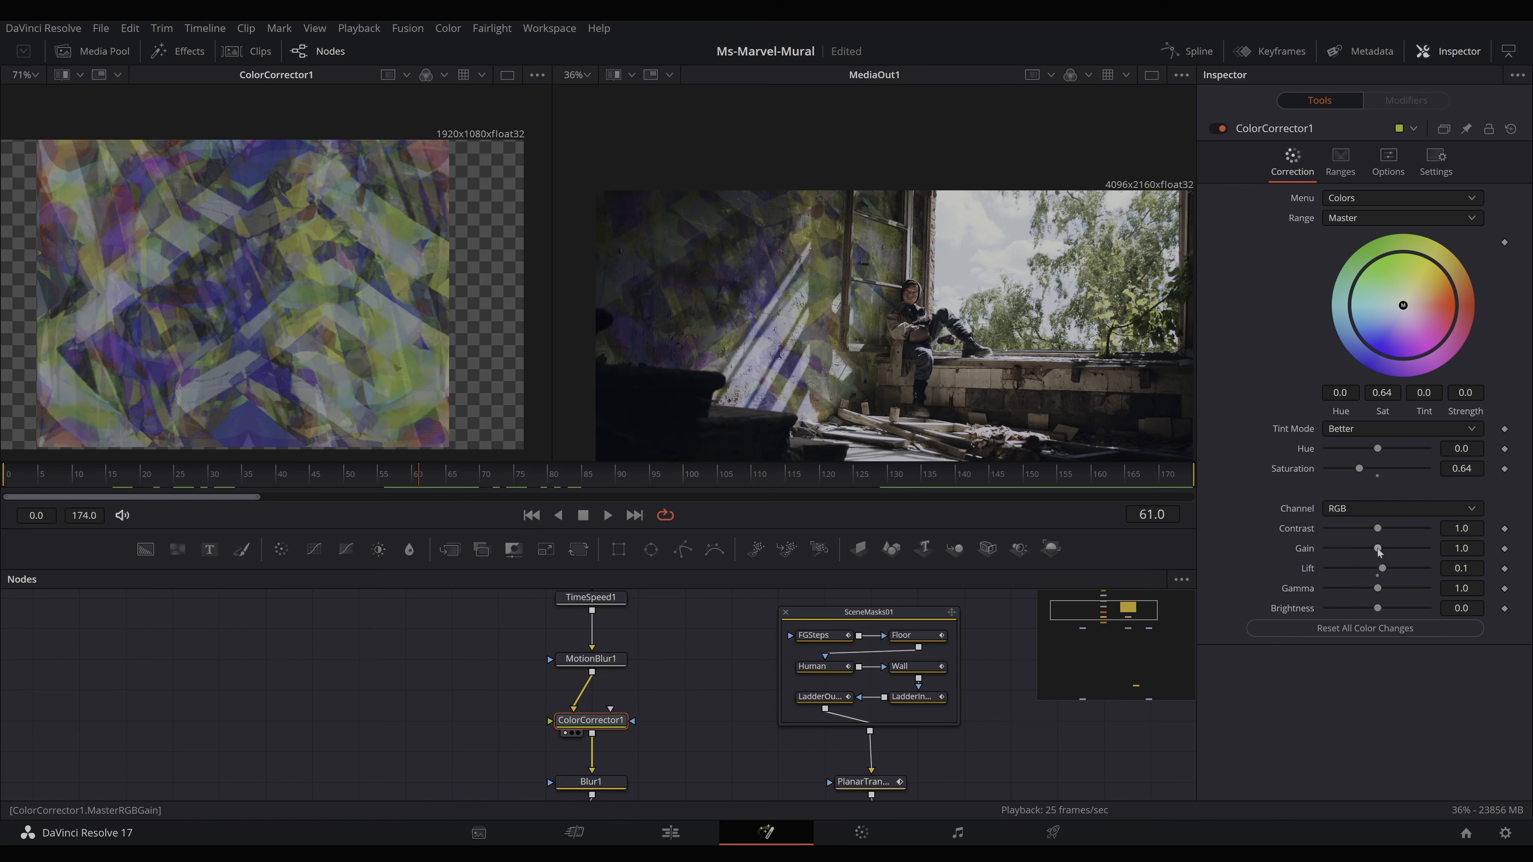
Show the Blur1 output in place of ColorCorrector1 and examine the softness of the mural texture up close
{"action": "scroll", "coordinate": [683, 664], "scroll_direction": "down", "scroll_amount": 2}
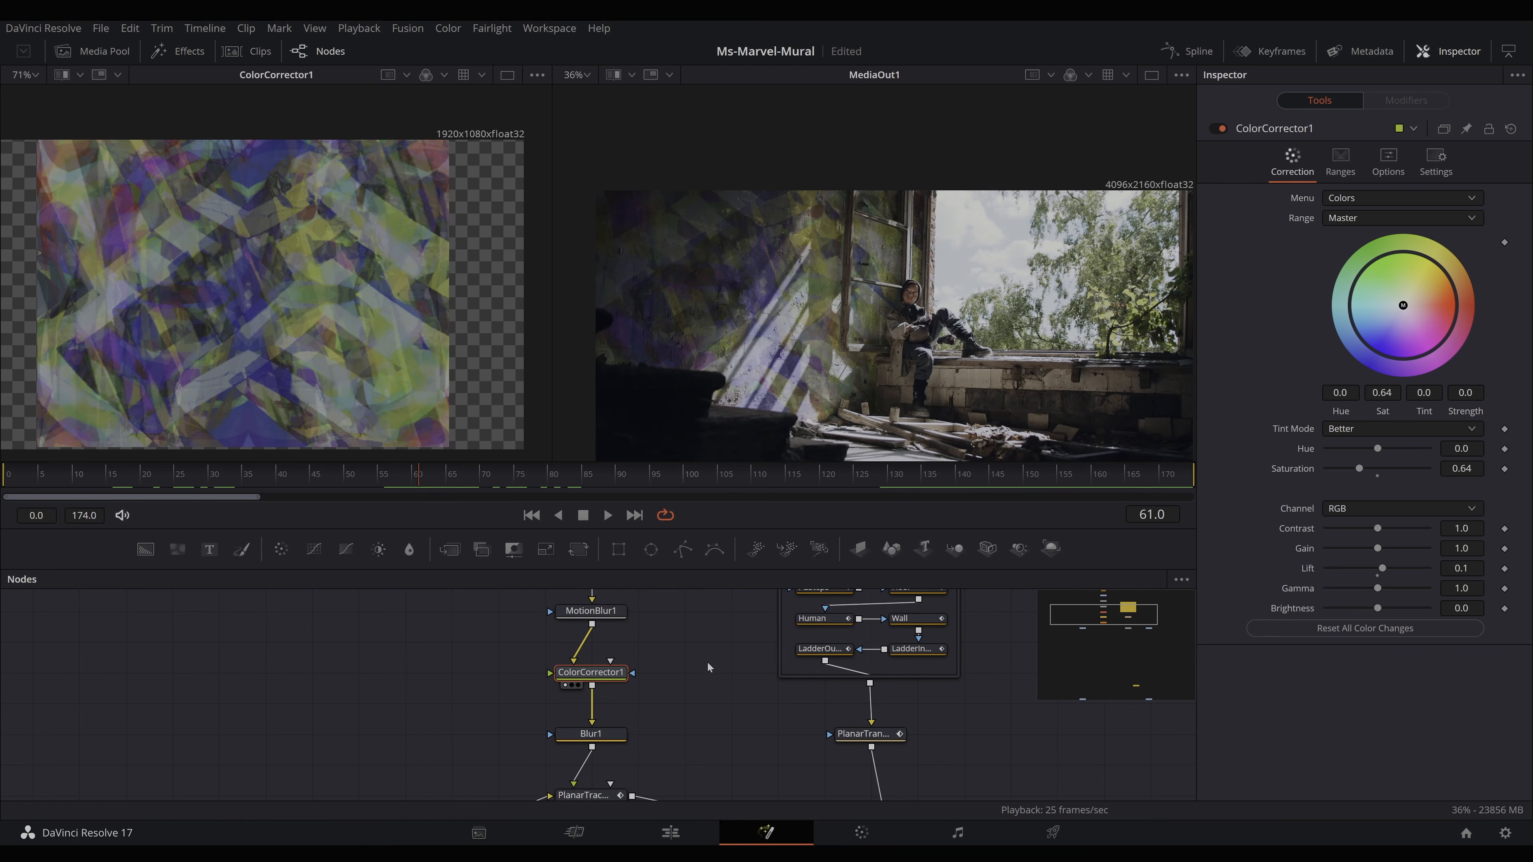
{"action": "key", "text": "1"}
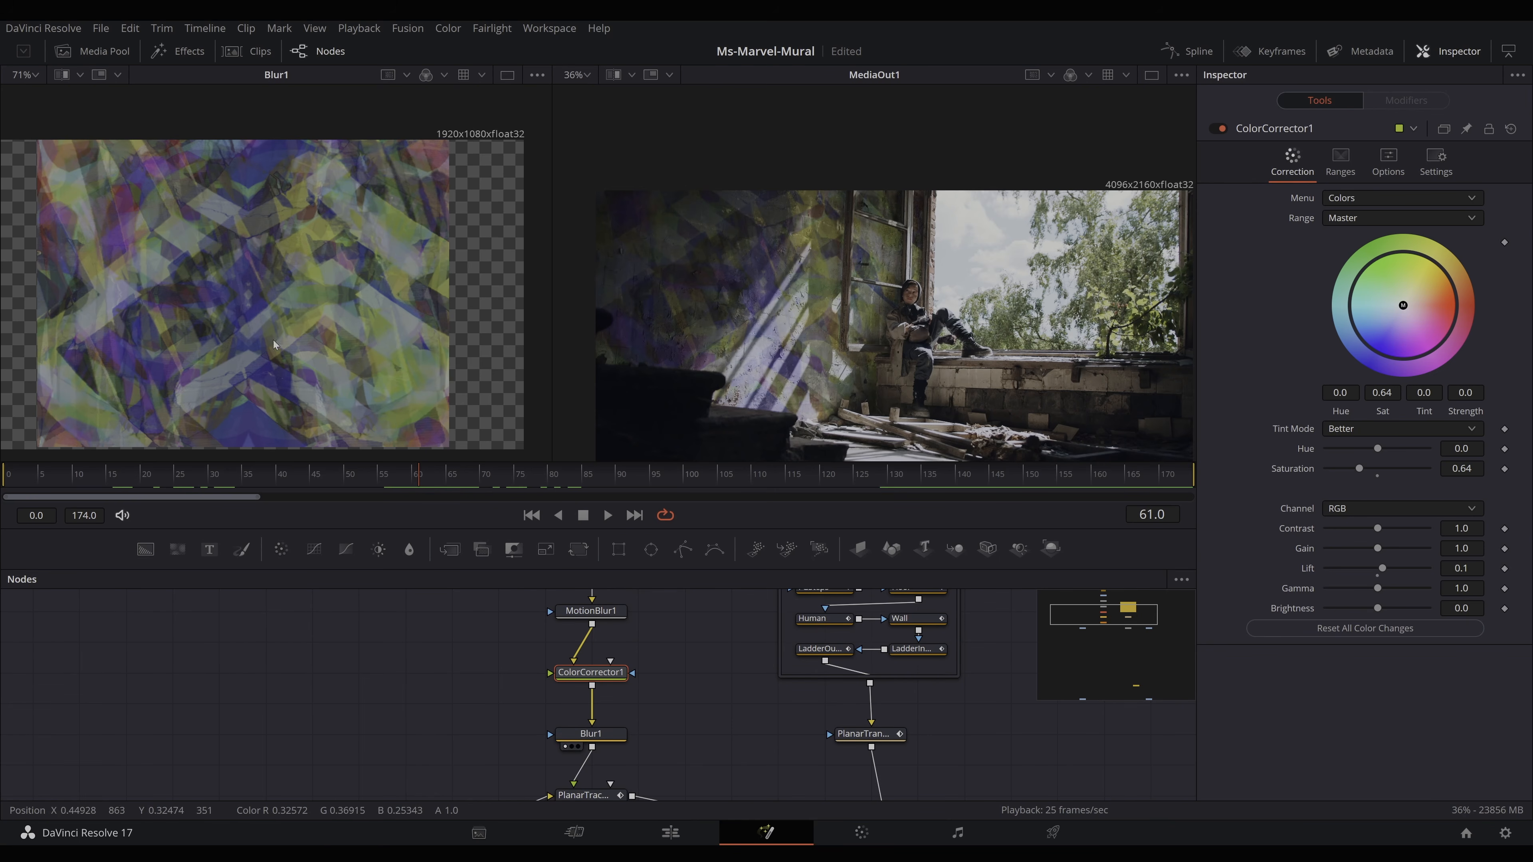
{"action": "scroll", "coordinate": [382, 348], "scroll_direction": "up", "scroll_amount": 4}
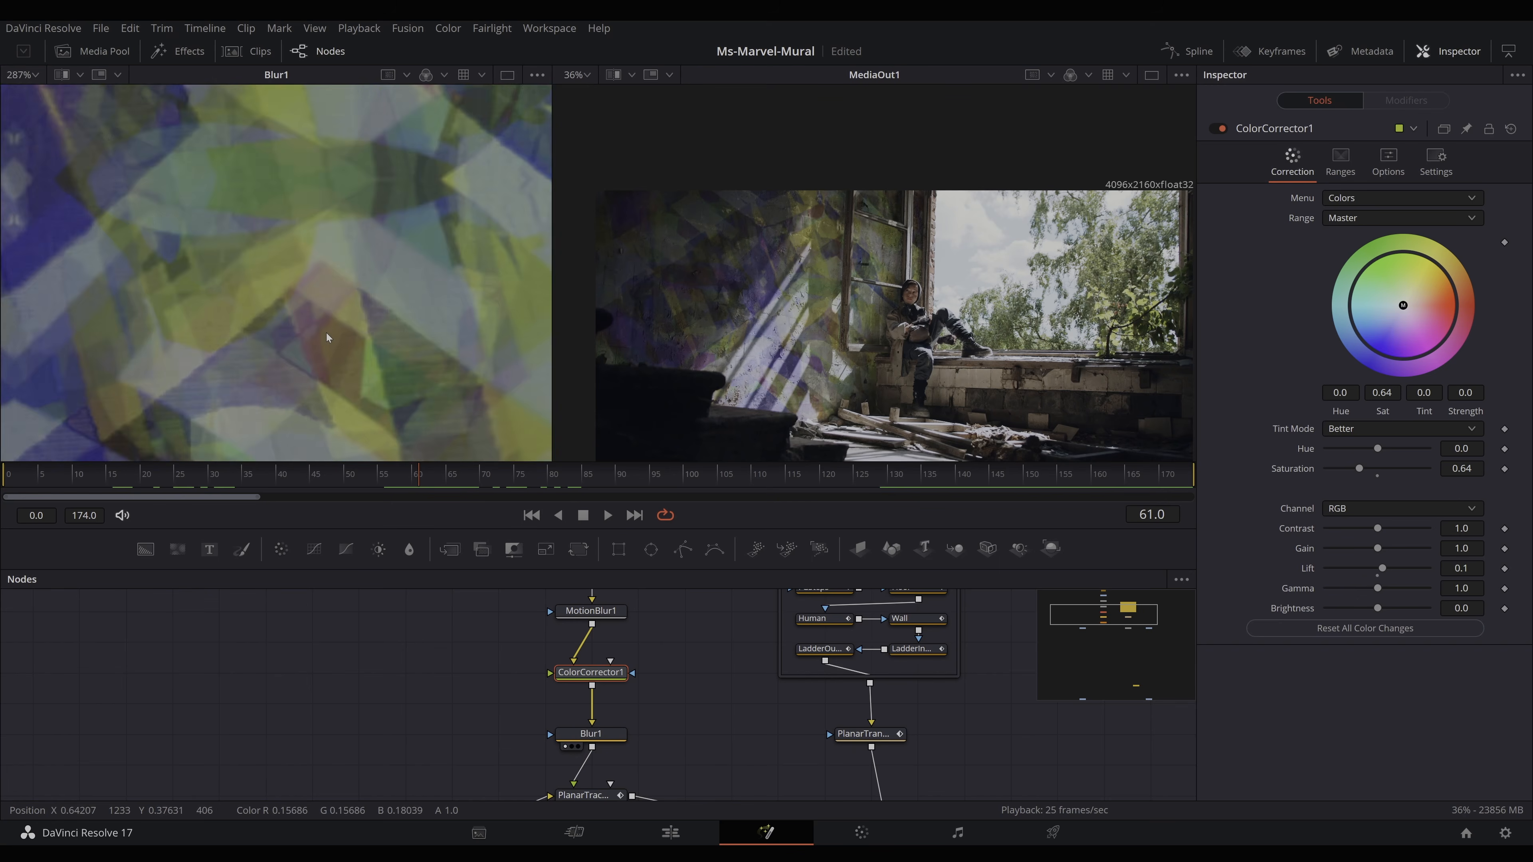
{"action": "scroll", "coordinate": [1000, 361], "scroll_direction": "up", "scroll_amount": 4}
Examine the MediaOut1 composite up close, comparing the sharpness of the painted wall with the original footage
{"action": "scroll", "coordinate": [1000, 362], "scroll_direction": "up", "scroll_amount": 5}
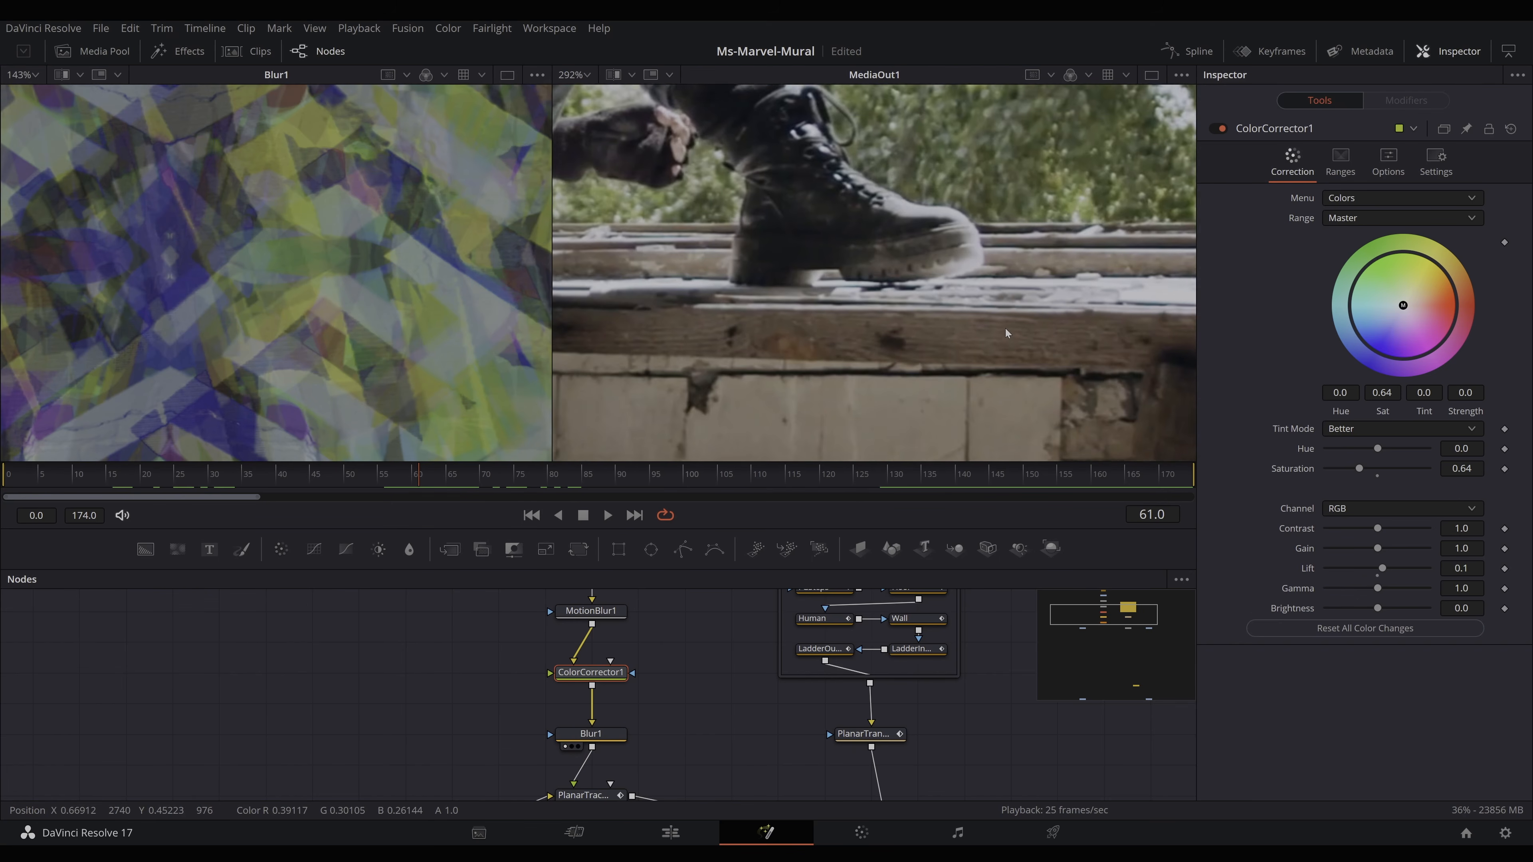
{"action": "scroll", "coordinate": [851, 360], "scroll_direction": "down", "scroll_amount": 1}
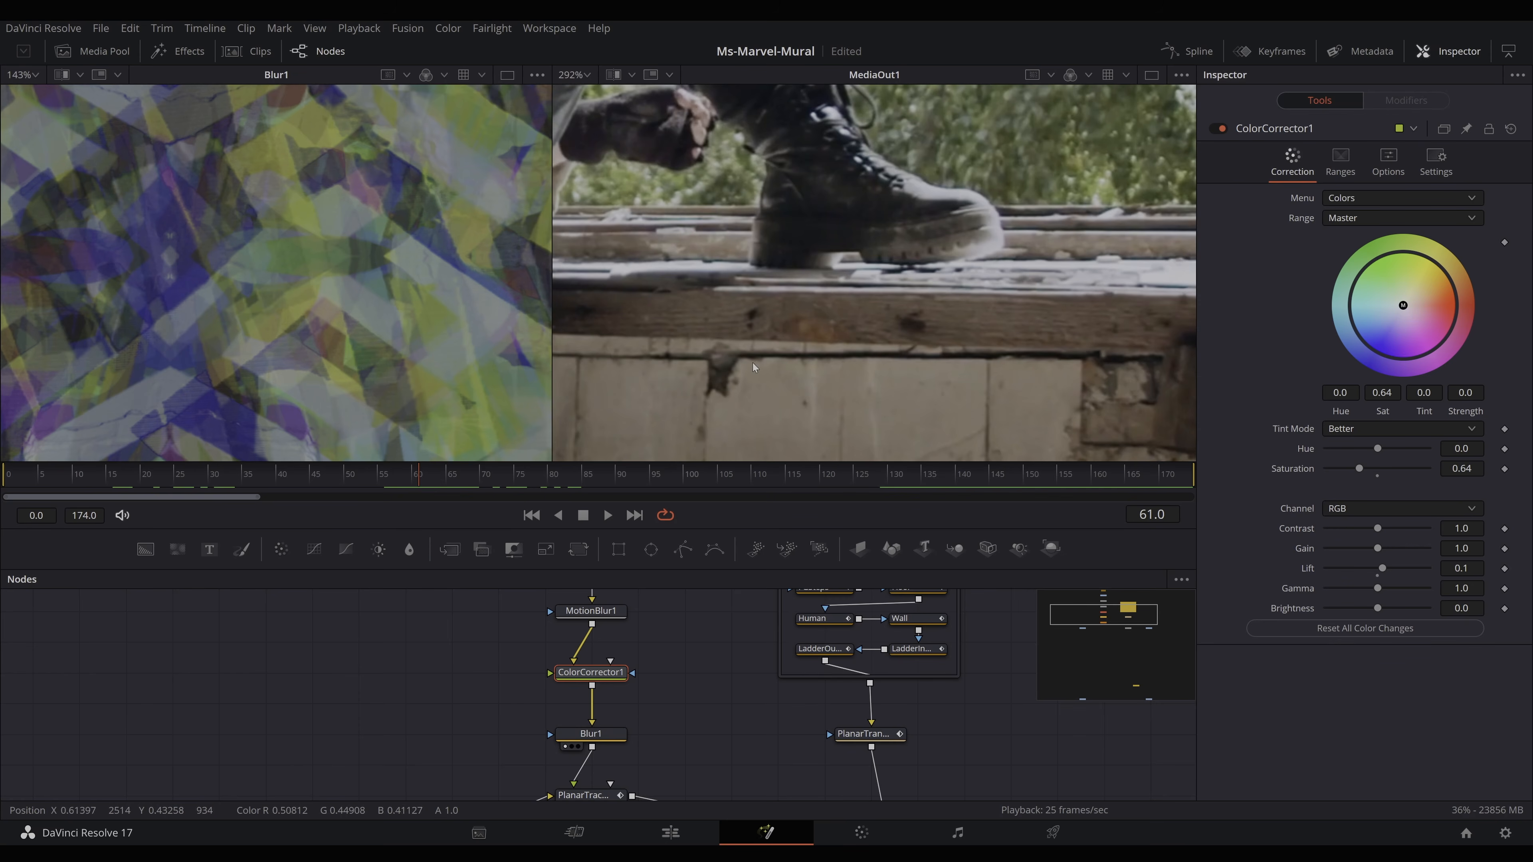
{"action": "left_click_drag", "start_coordinate": [752, 362], "coordinate": [930, 340]}
{"action": "left_click_drag", "start_coordinate": [640, 360], "coordinate": [844, 354]}
{"action": "left_click_drag", "start_coordinate": [710, 349], "coordinate": [907, 333]}
{"action": "mouse_move", "coordinate": [835, 347]}
{"action": "left_mouse_down"}
{"action": "mouse_move", "coordinate": [1030, 345]}
{"action": "mouse_move", "coordinate": [842, 348]}
{"action": "mouse_move", "coordinate": [907, 347]}
{"action": "left_mouse_up"}
{"action": "mouse_move", "coordinate": [791, 346]}
{"action": "left_mouse_down"}
{"action": "mouse_move", "coordinate": [1081, 335]}
{"action": "mouse_move", "coordinate": [1035, 340]}
{"action": "left_mouse_up"}
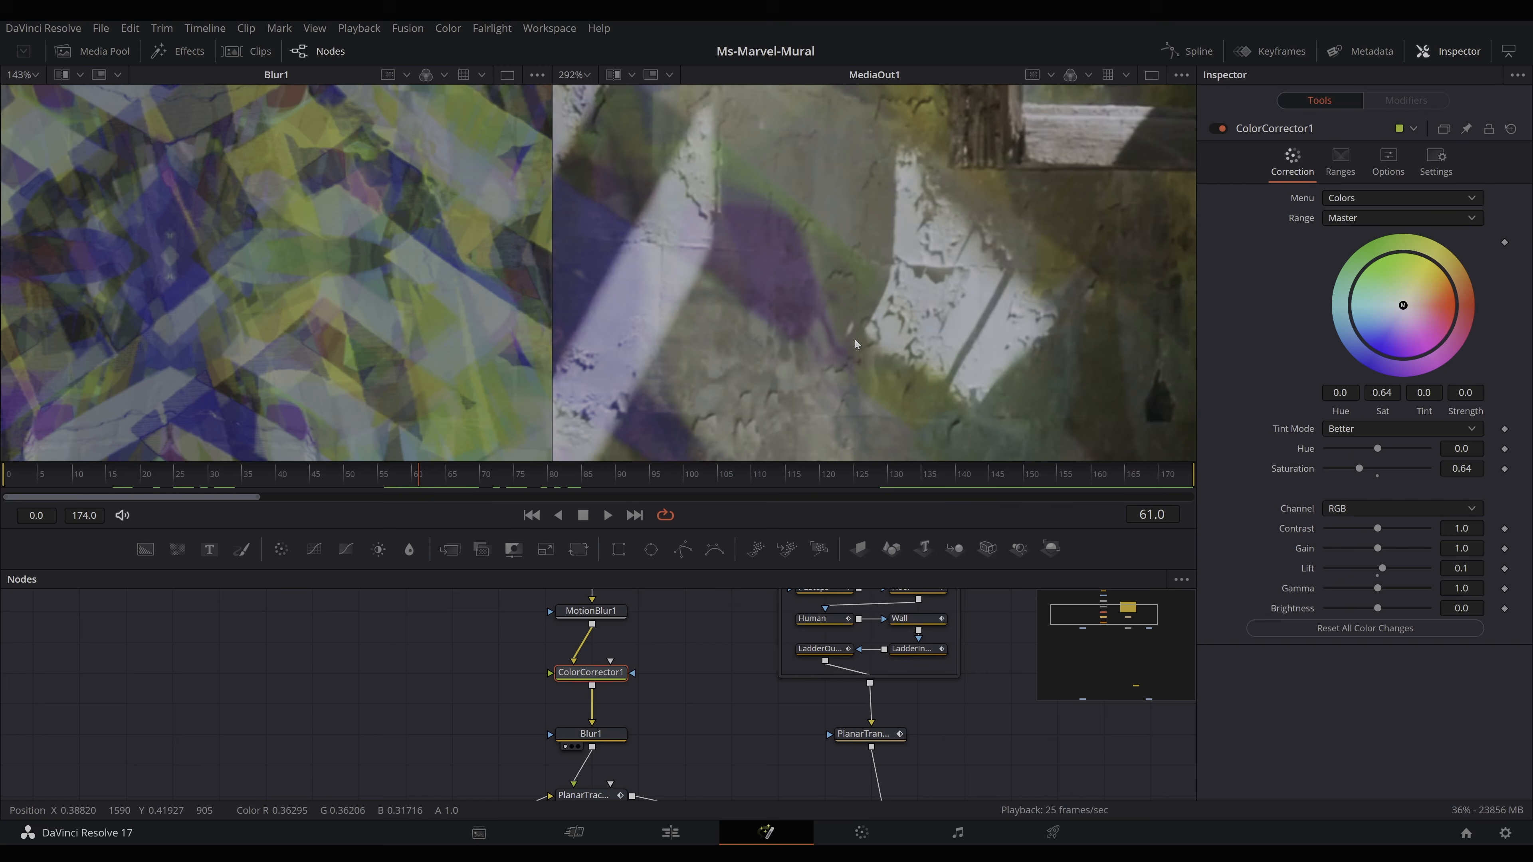
{"action": "left_click_drag", "start_coordinate": [791, 344], "coordinate": [836, 338]}
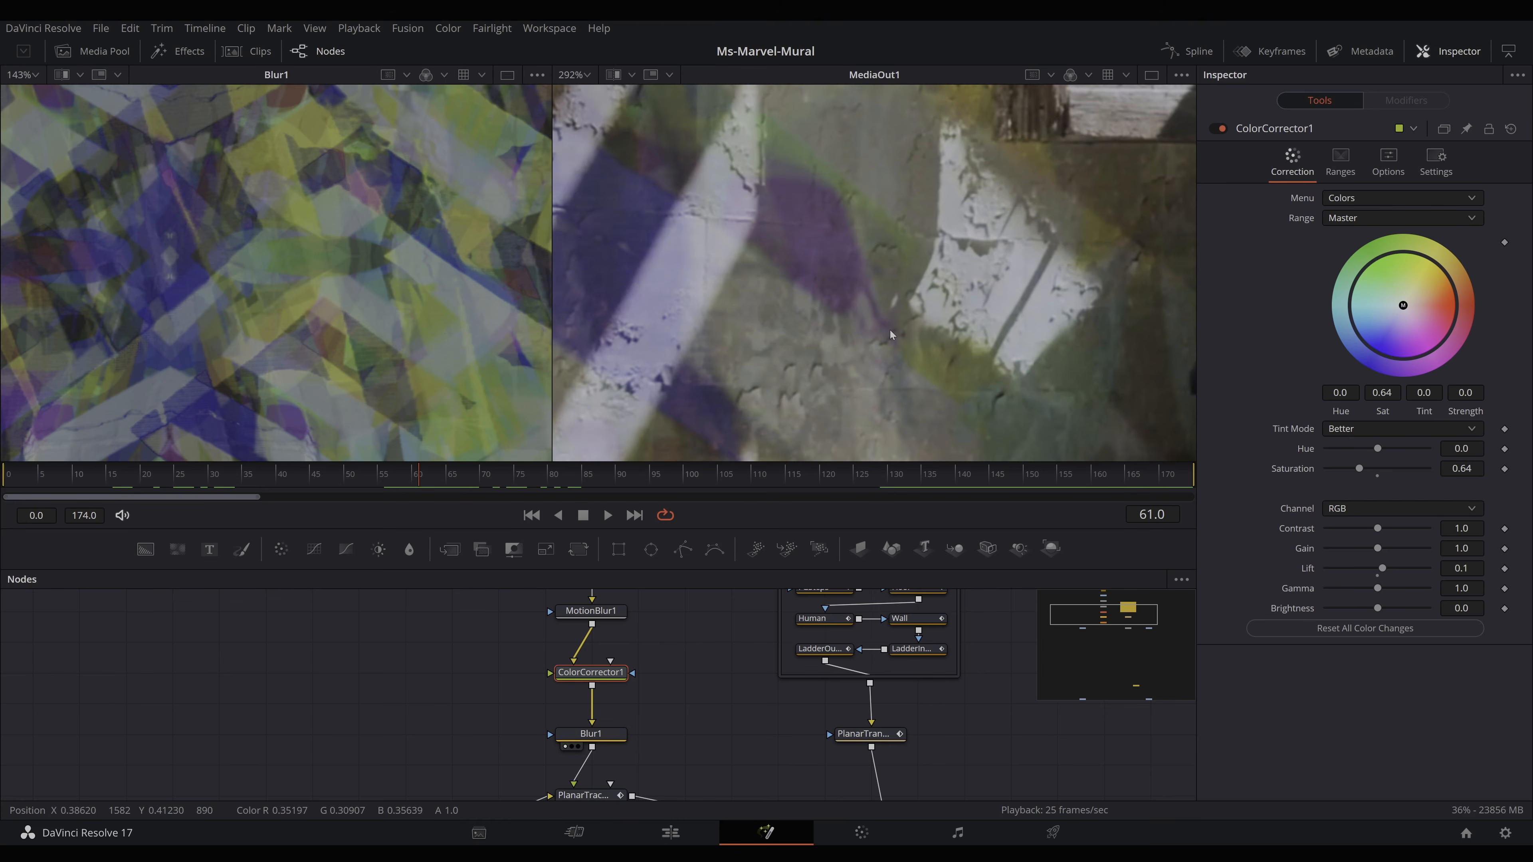
{"action": "scroll", "coordinate": [889, 330], "scroll_direction": "down", "scroll_amount": 2}
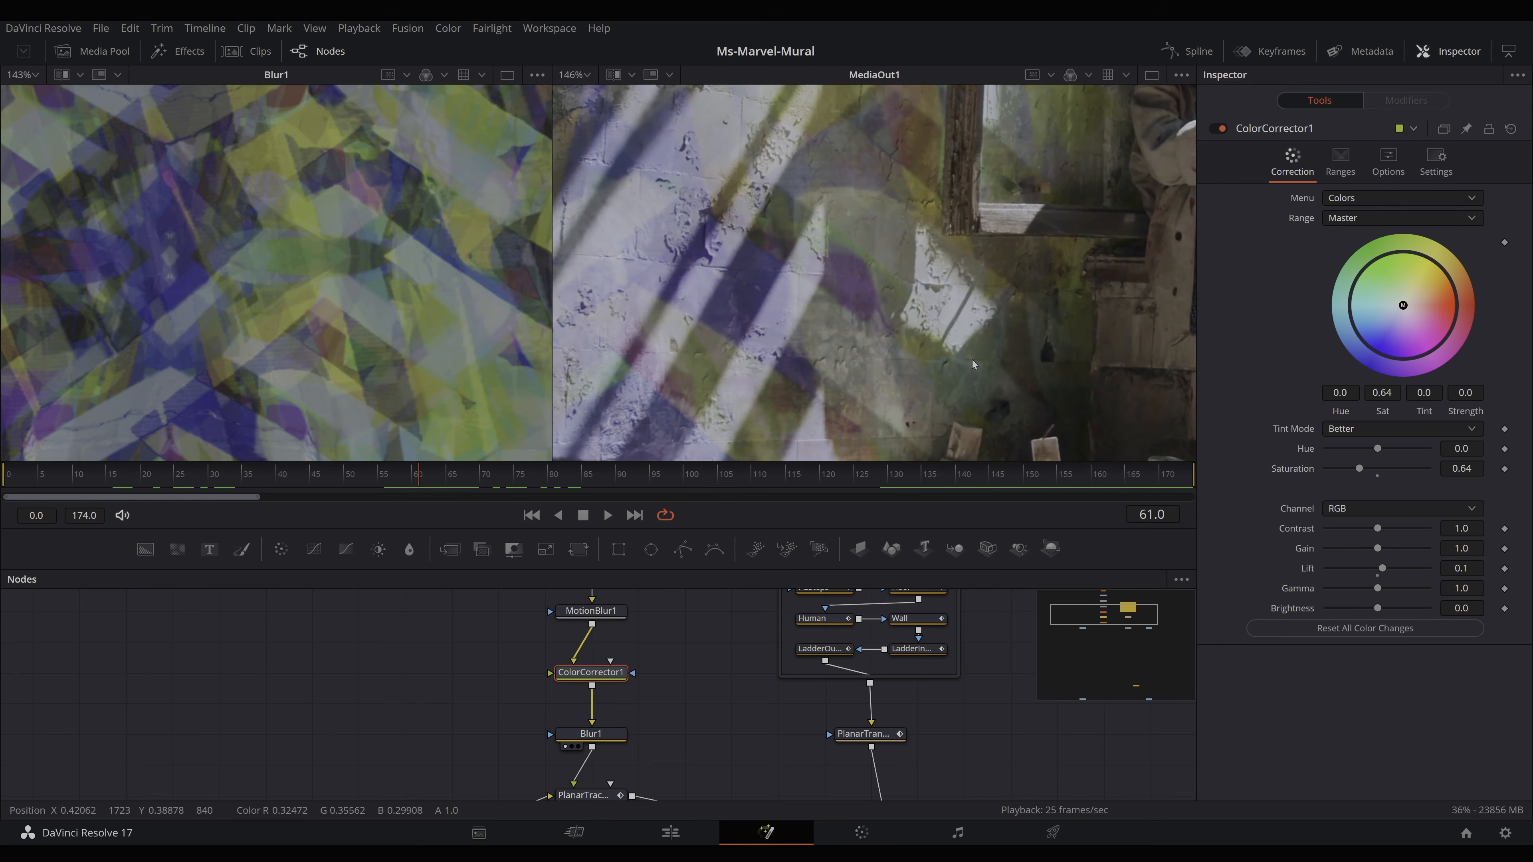
{"action": "scroll", "coordinate": [971, 360], "scroll_direction": "down", "scroll_amount": 2}
{"action": "scroll", "coordinate": [953, 366], "scroll_direction": "up", "scroll_amount": 6}
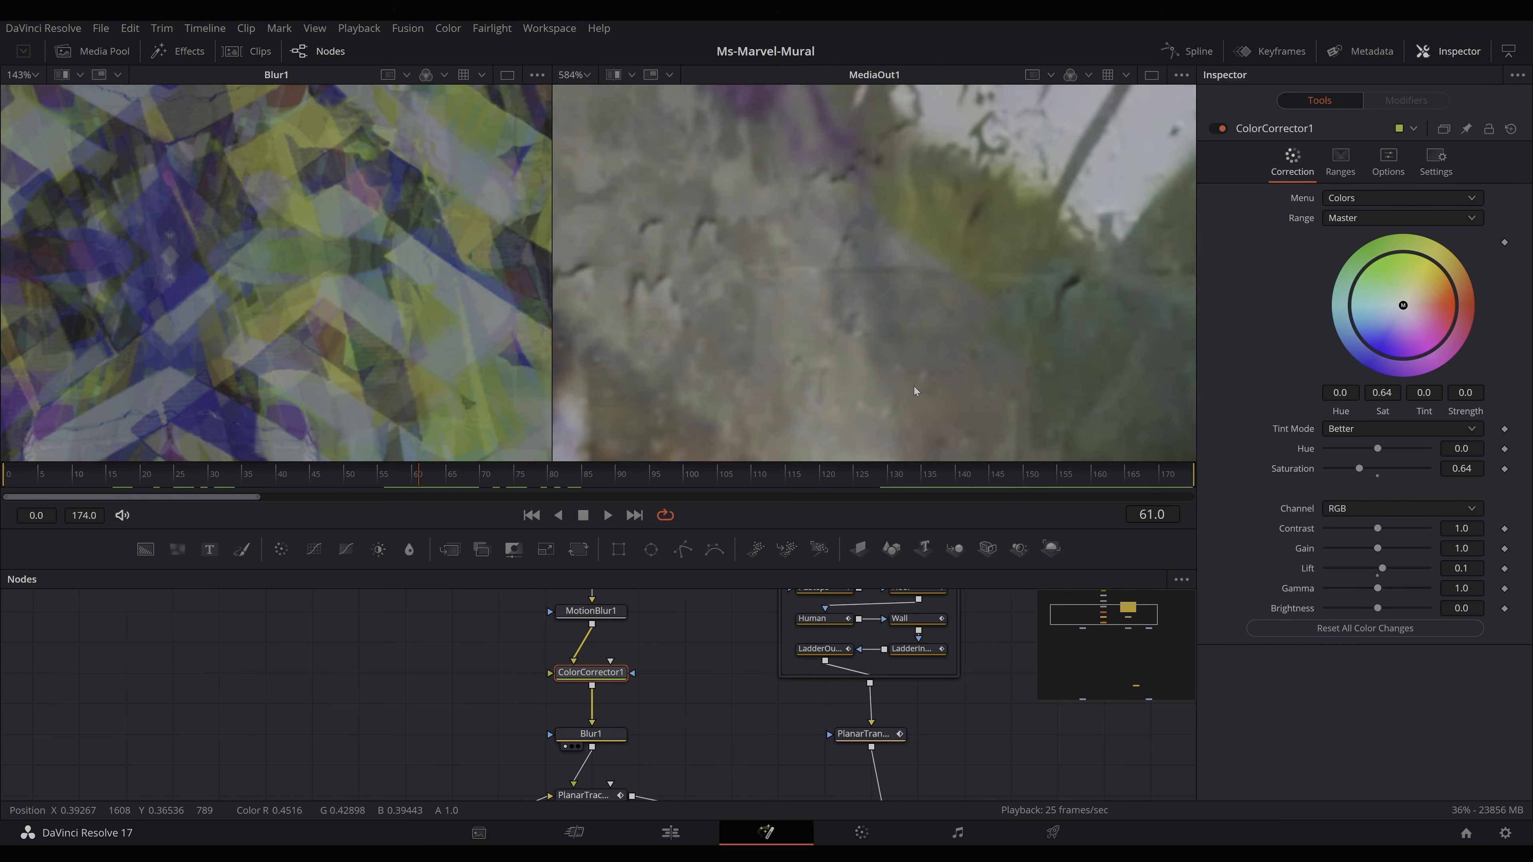
Bring the whole composite back into view and reopen the PlanarTracker1 node's corner-pin settings
{"action": "scroll", "coordinate": [913, 386], "scroll_direction": "down", "scroll_amount": 10}
{"action": "left_click_drag", "start_coordinate": [800, 764], "coordinate": [640, 727]}
{"action": "left_click", "coordinate": [459, 759]}
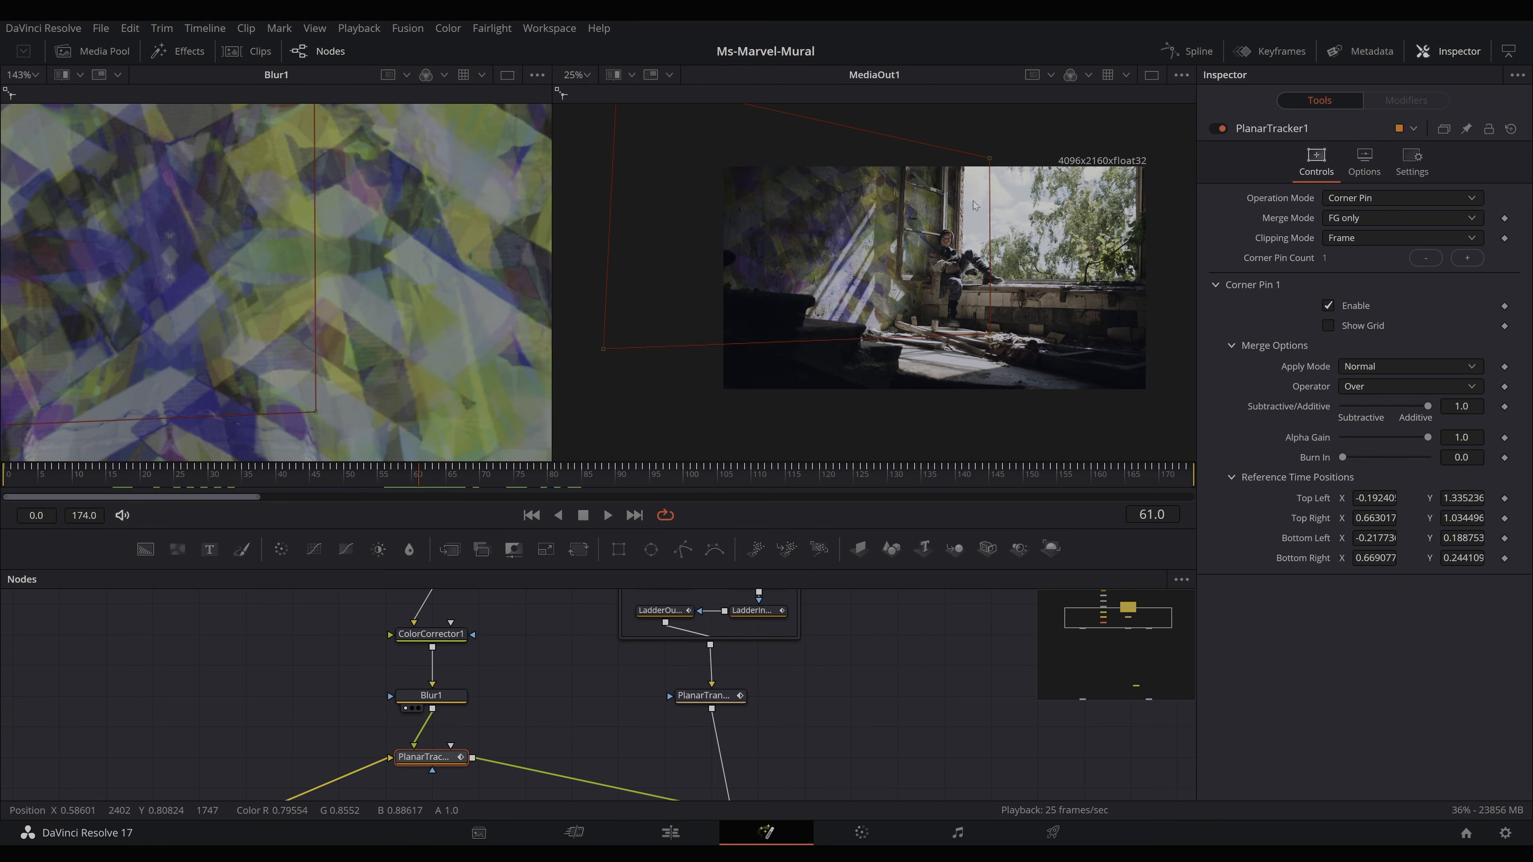
Select all six mask nodes in the SceneMasks01 group to display their outlines over the MediaOut1 composite
{"action": "left_click_drag", "start_coordinate": [816, 770], "coordinate": [738, 745]}
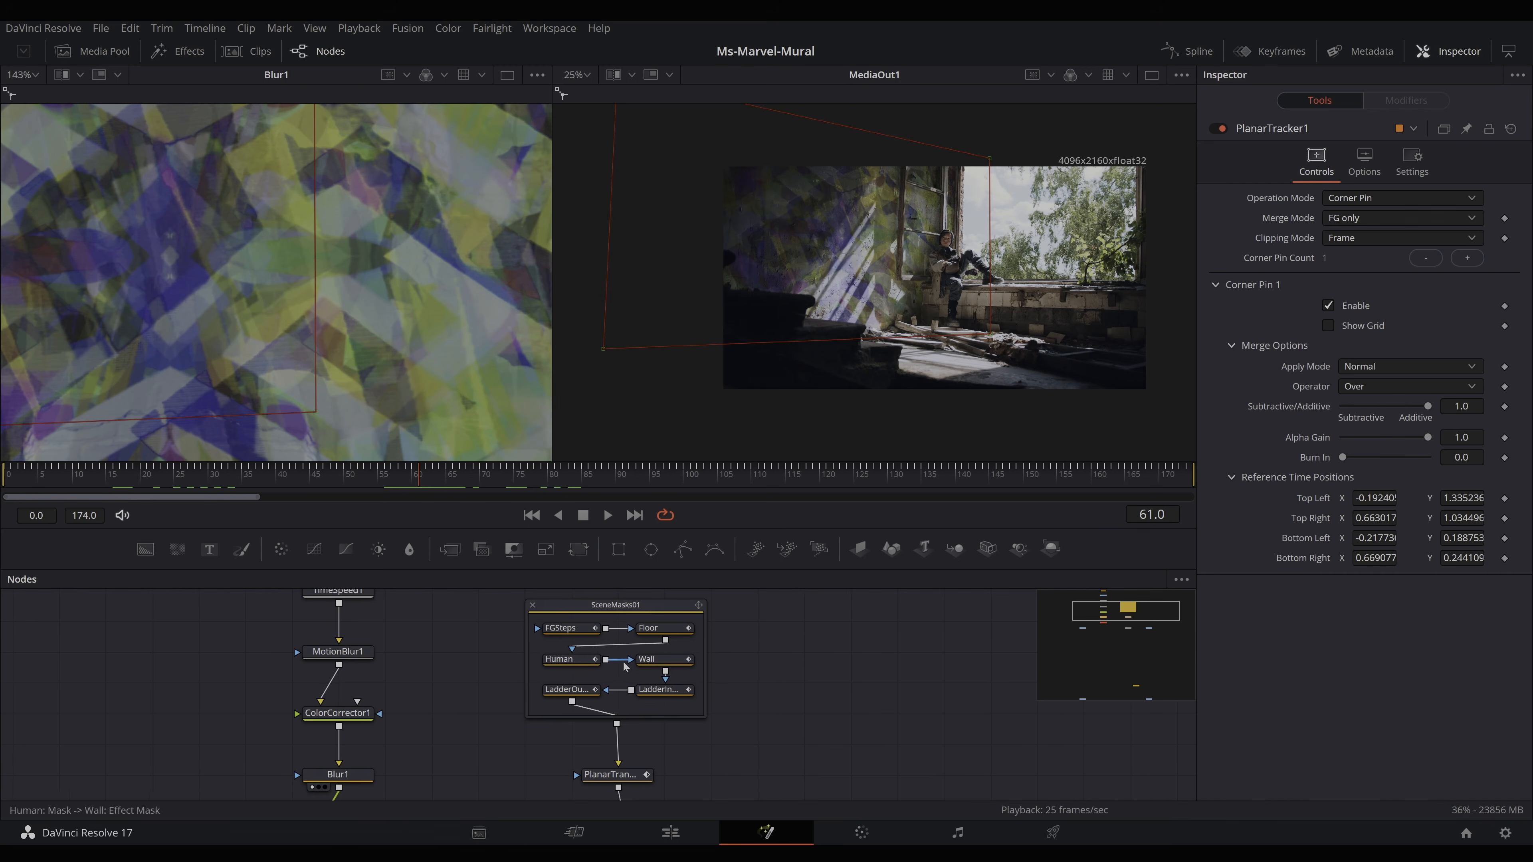
{"action": "scroll", "coordinate": [729, 677], "scroll_direction": "up", "scroll_amount": 3}
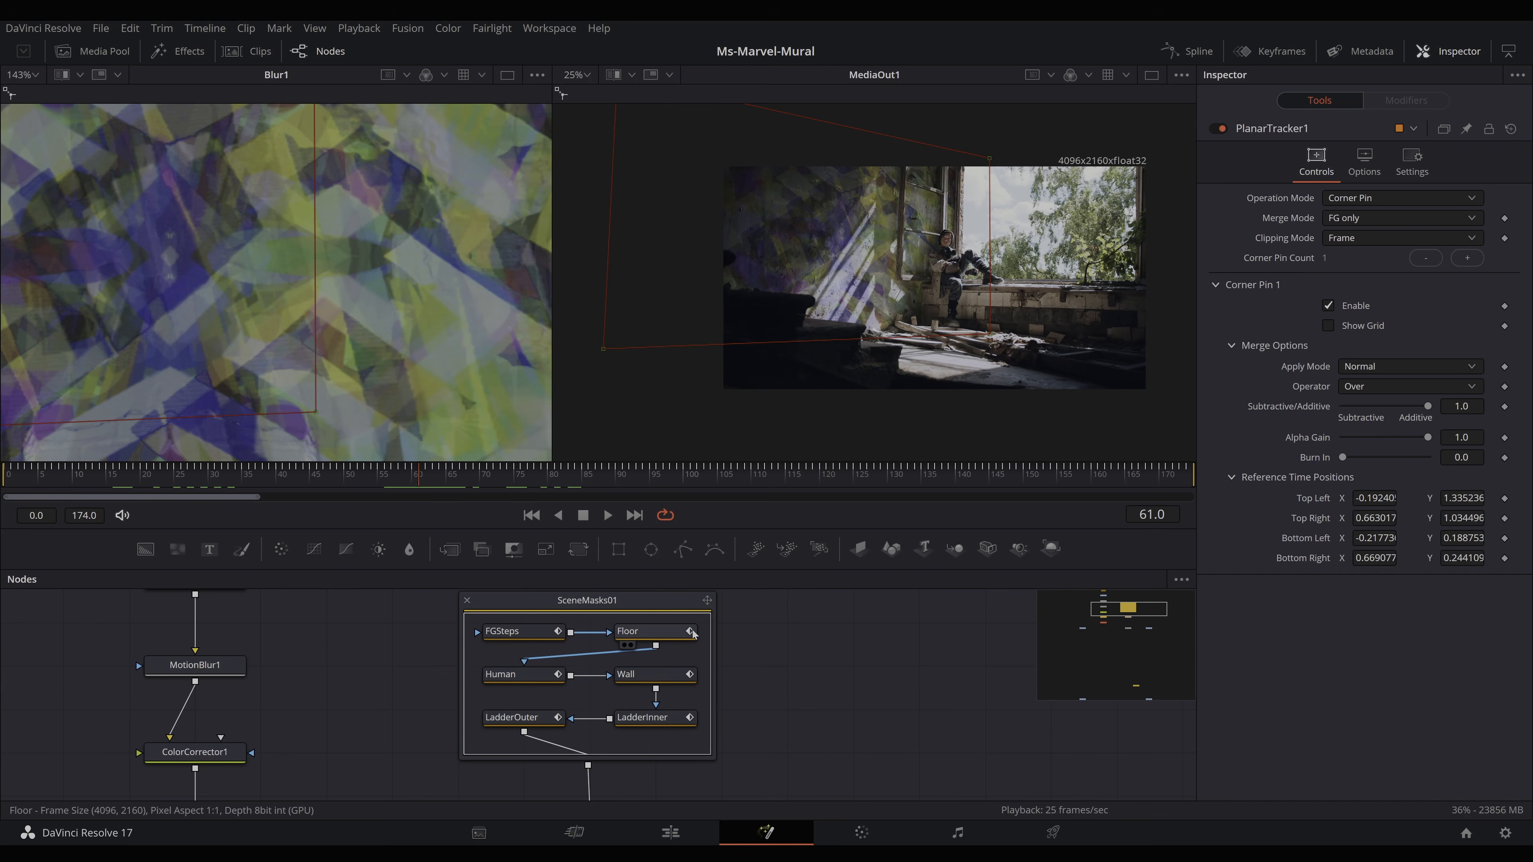
{"action": "left_click", "coordinate": [516, 631]}
{"action": "left_click", "coordinate": [546, 676]}
{"action": "left_click_drag", "start_coordinate": [571, 632], "coordinate": [608, 634]}
{"action": "left_click_drag", "start_coordinate": [700, 616], "coordinate": [505, 731]}
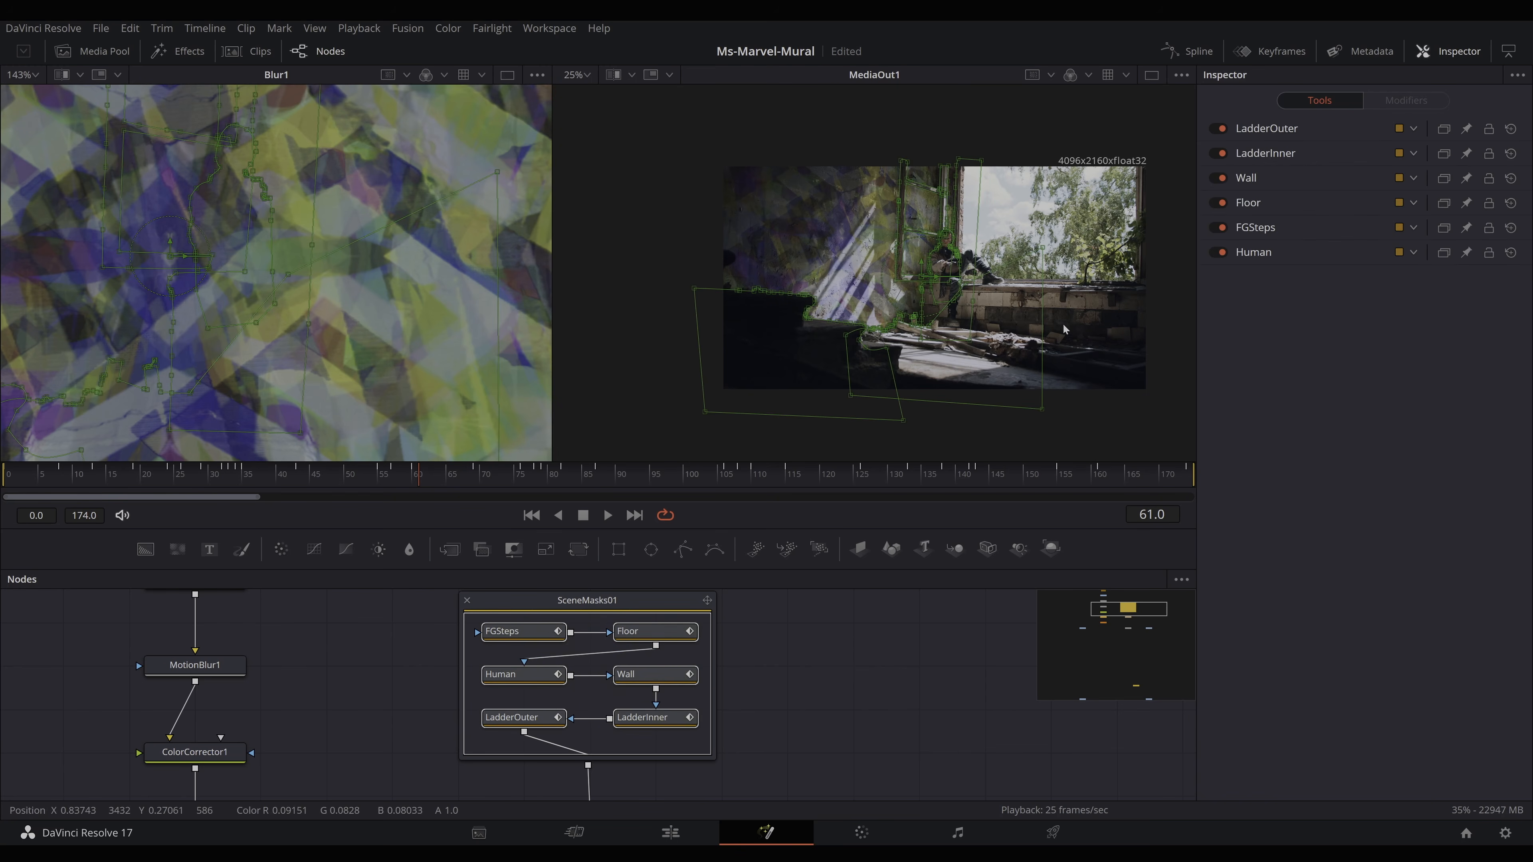
Examine the mask outlines up close around the seated person, the ladder and the wall edge beside the window
{"action": "scroll", "coordinate": [1009, 312], "scroll_direction": "up", "scroll_amount": 8}
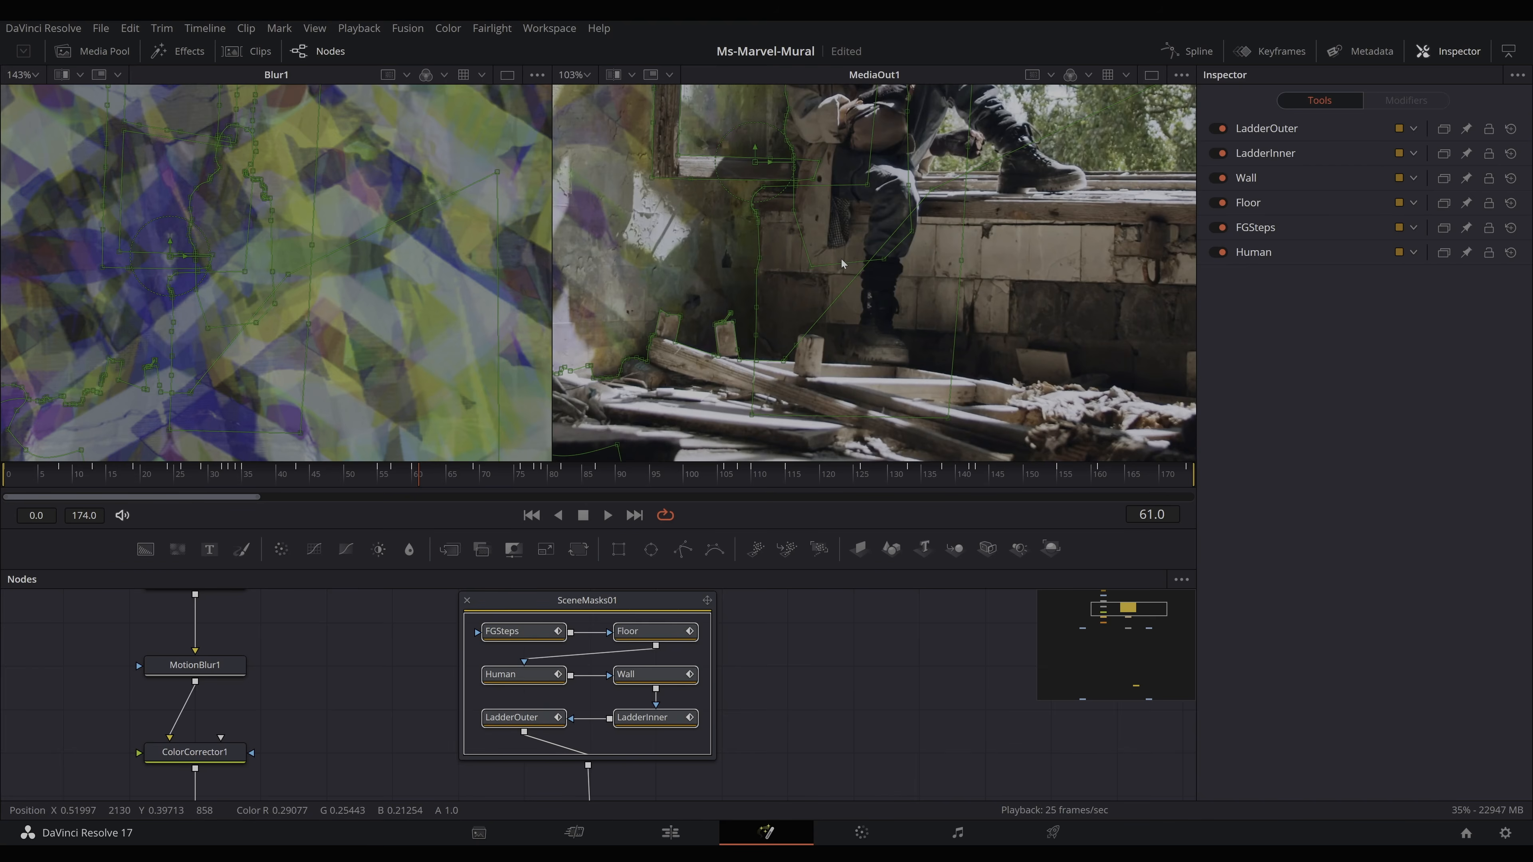
{"action": "scroll", "coordinate": [851, 284], "scroll_direction": "up", "scroll_amount": 3}
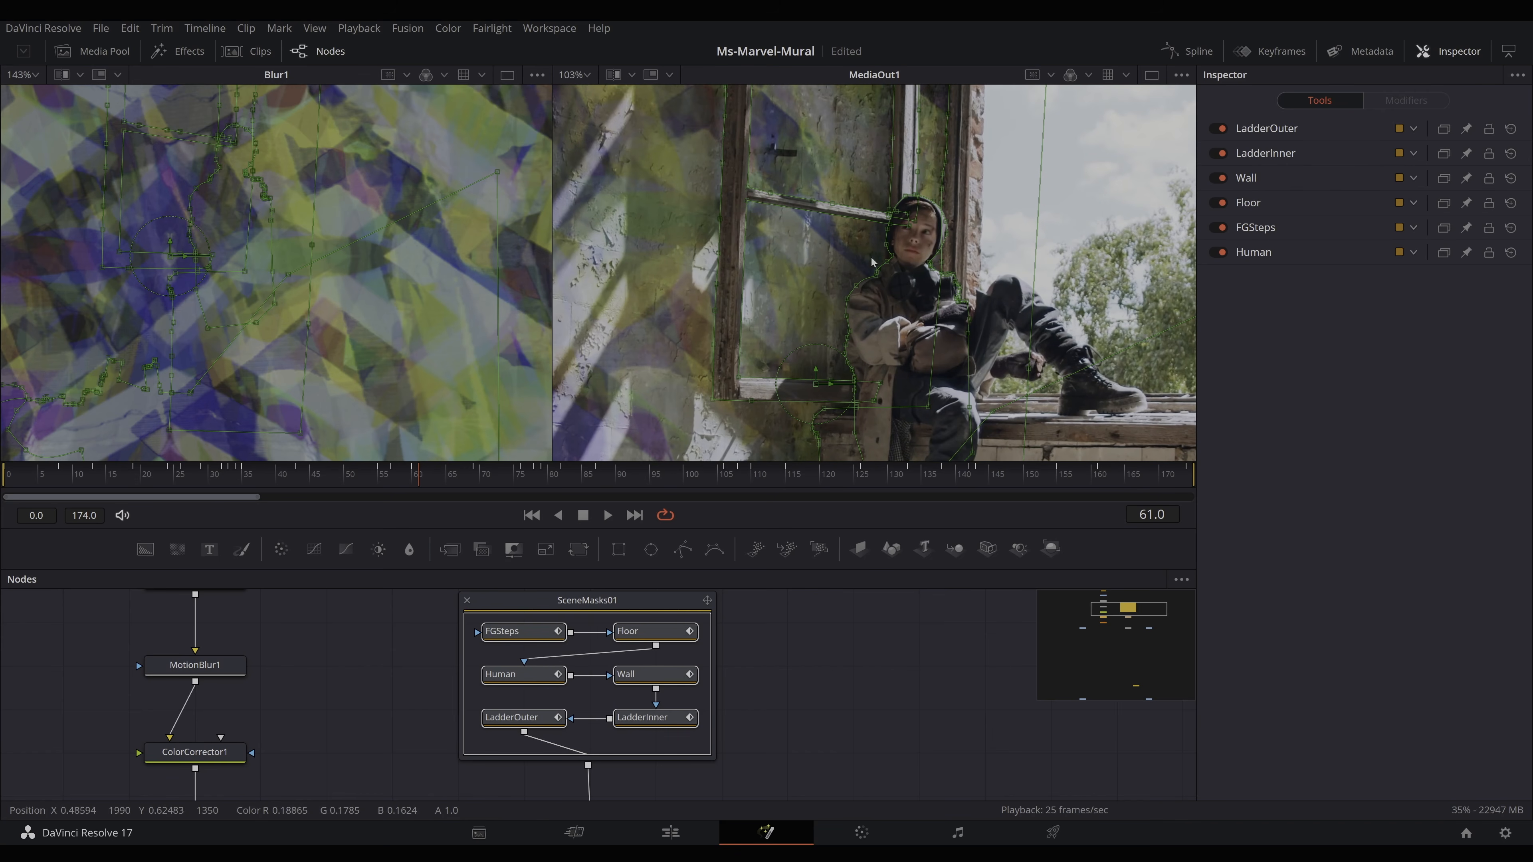
{"action": "left_click_drag", "start_coordinate": [919, 272], "coordinate": [882, 390]}
{"action": "left_click_drag", "start_coordinate": [940, 209], "coordinate": [940, 327]}
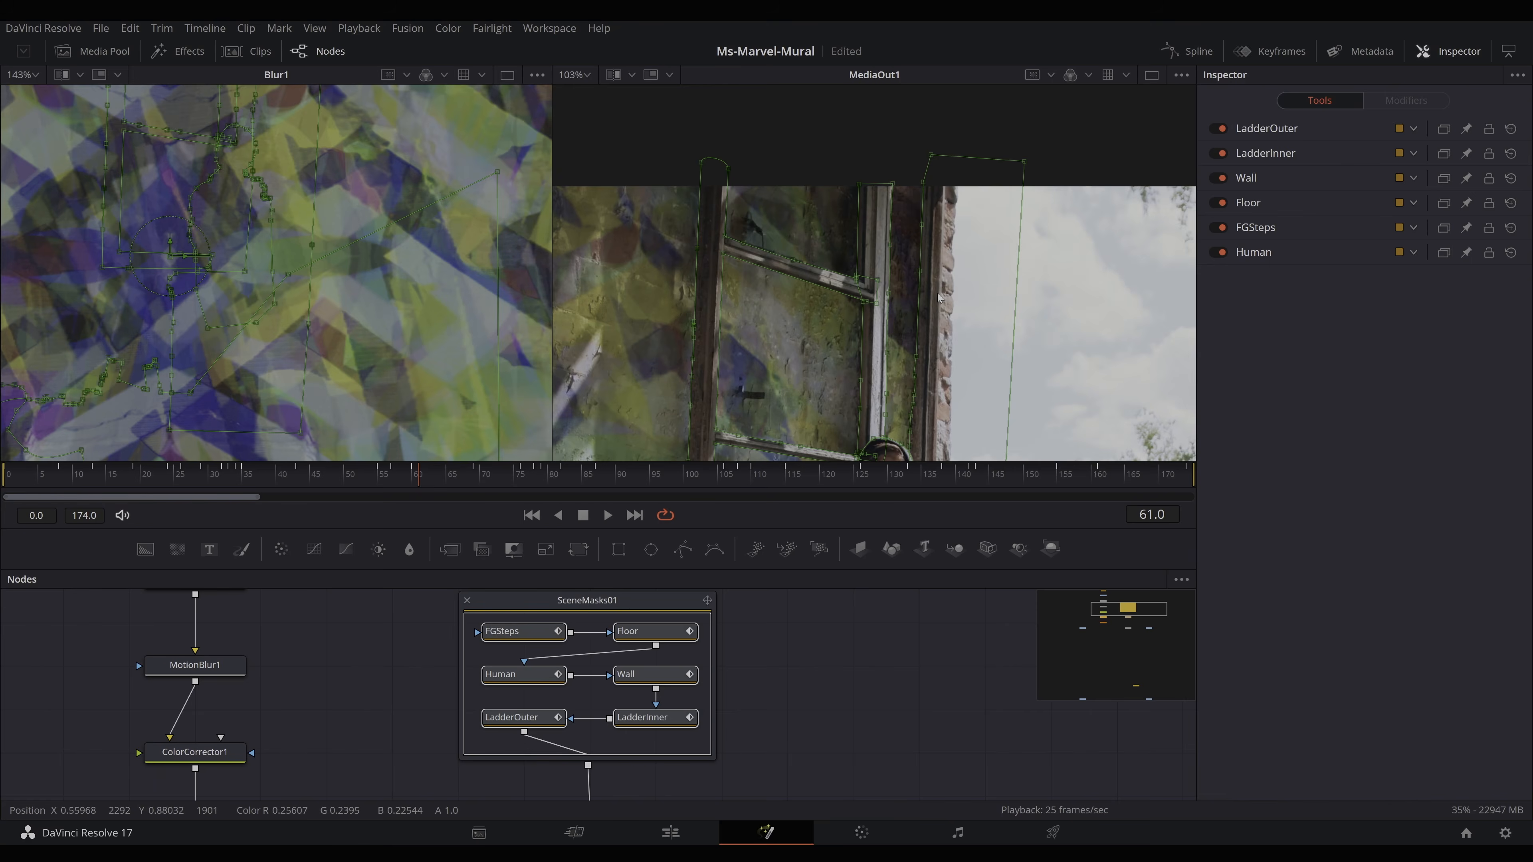
{"action": "scroll", "coordinate": [939, 298], "scroll_direction": "up", "scroll_amount": 5}
{"action": "scroll", "coordinate": [627, 357], "scroll_direction": "down", "scroll_amount": 5}
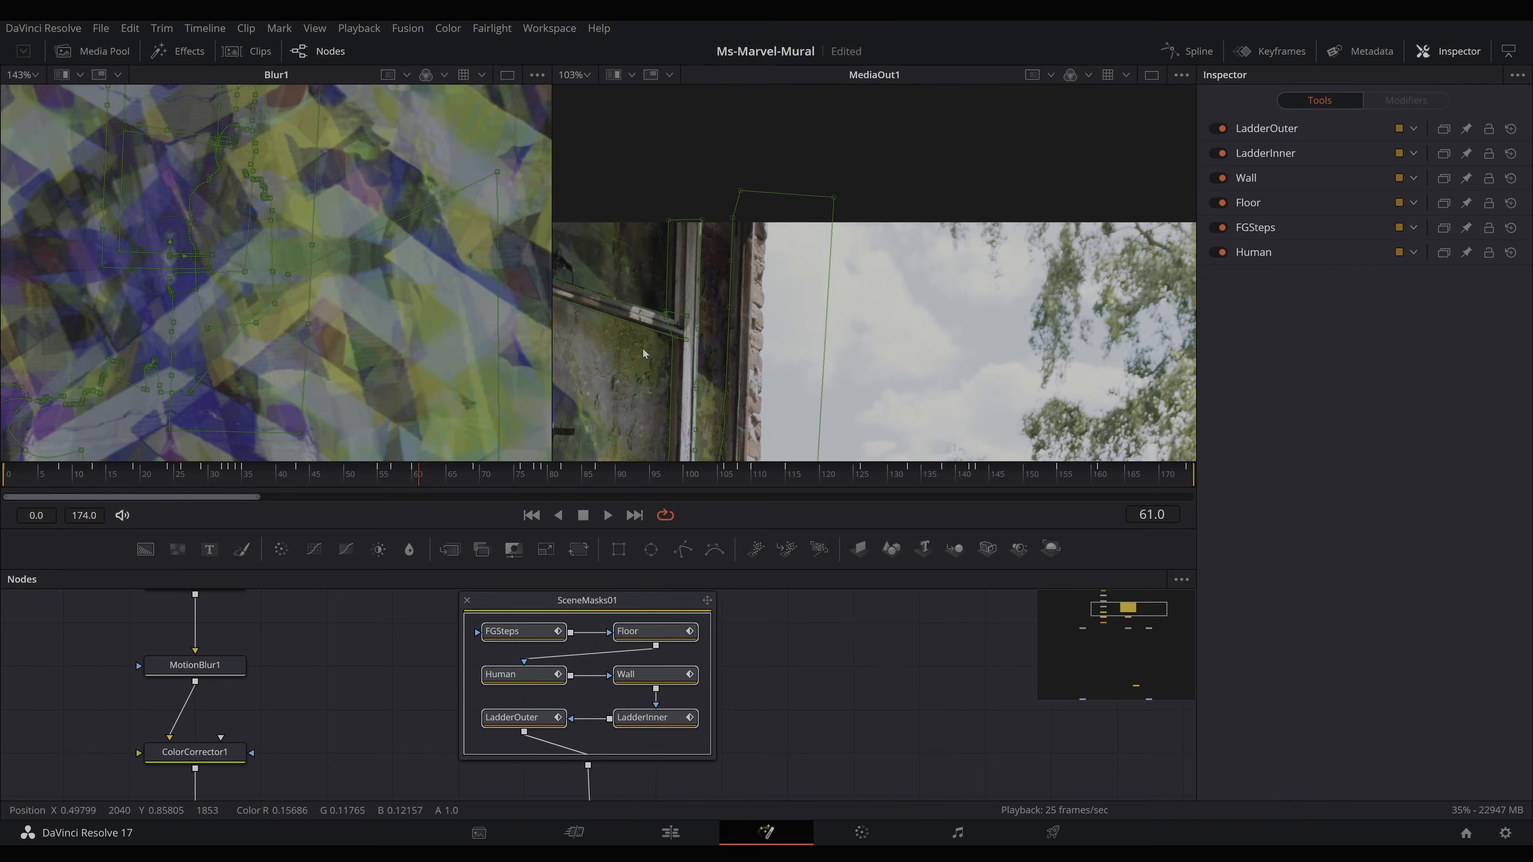
{"action": "left_click_drag", "start_coordinate": [918, 391], "coordinate": [914, 301]}
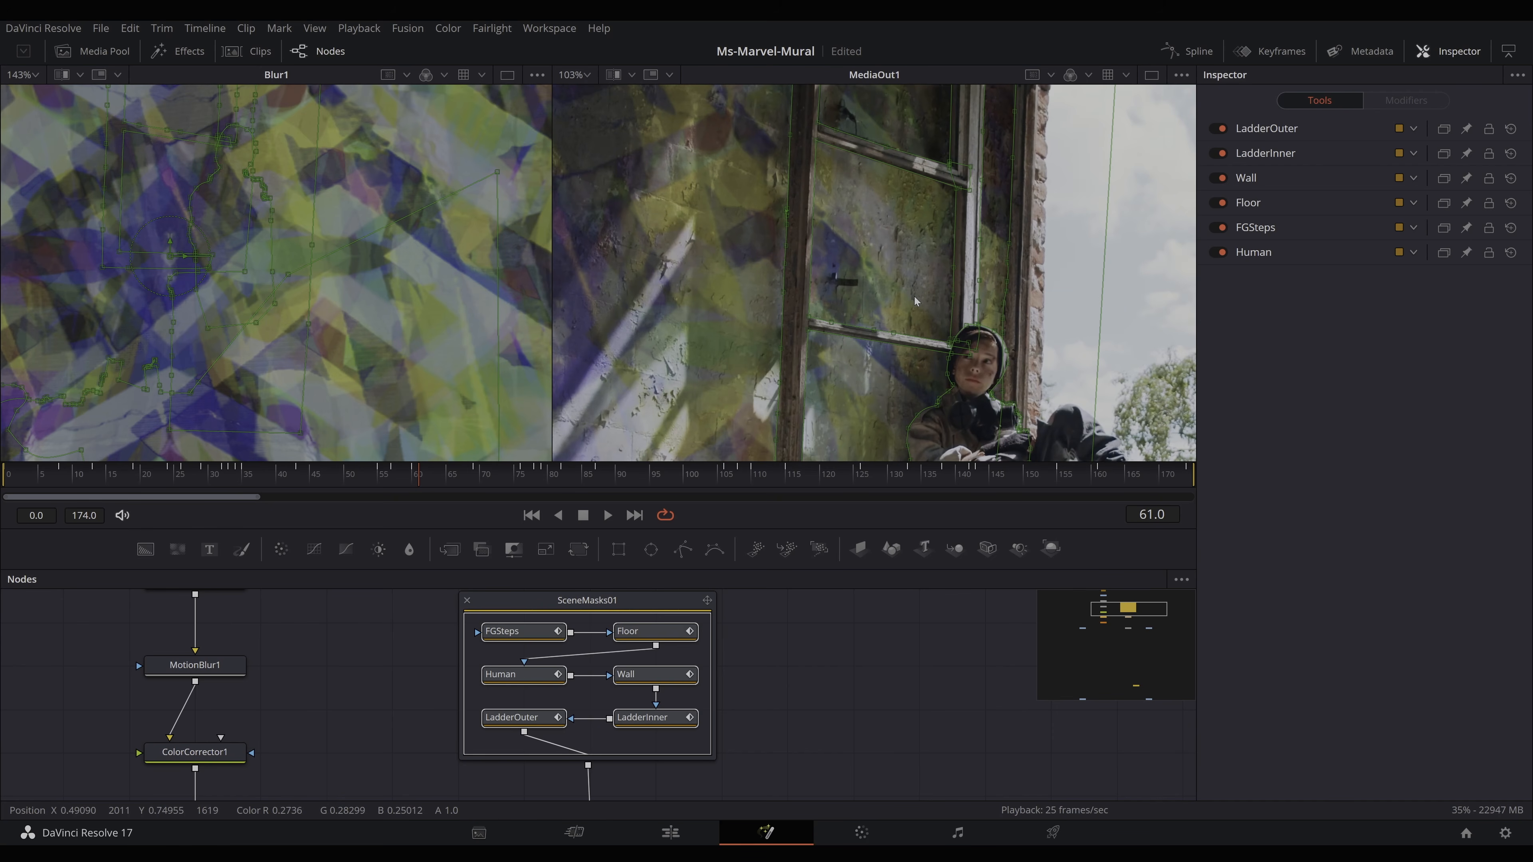
{"action": "scroll", "coordinate": [880, 306], "scroll_direction": "down", "scroll_amount": 14}
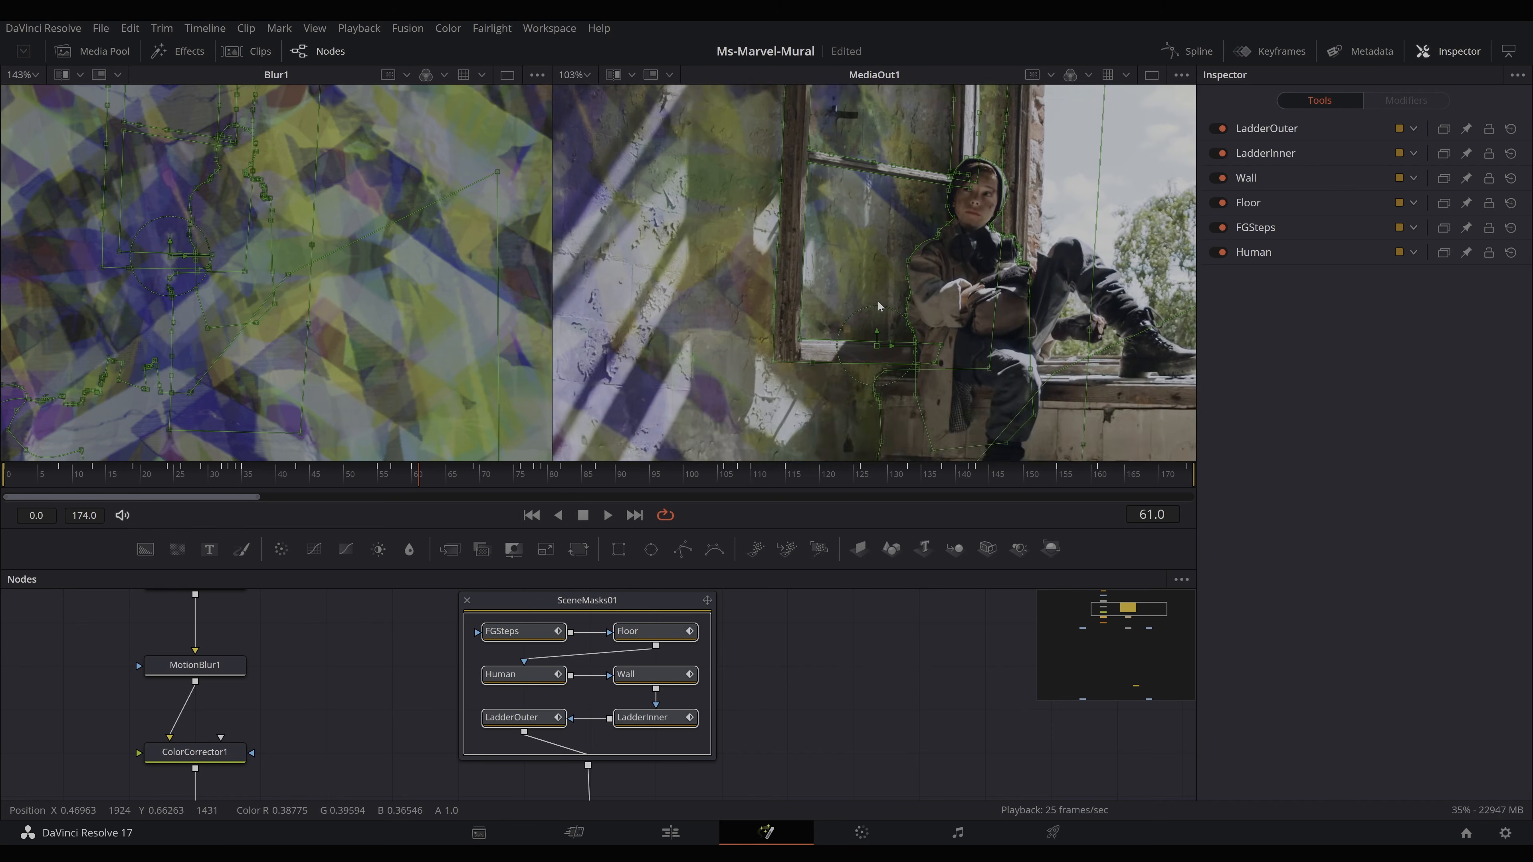
{"action": "scroll", "coordinate": [879, 306], "scroll_direction": "up", "scroll_amount": 6}
{"action": "scroll", "coordinate": [879, 306], "scroll_direction": "up", "scroll_amount": 8}
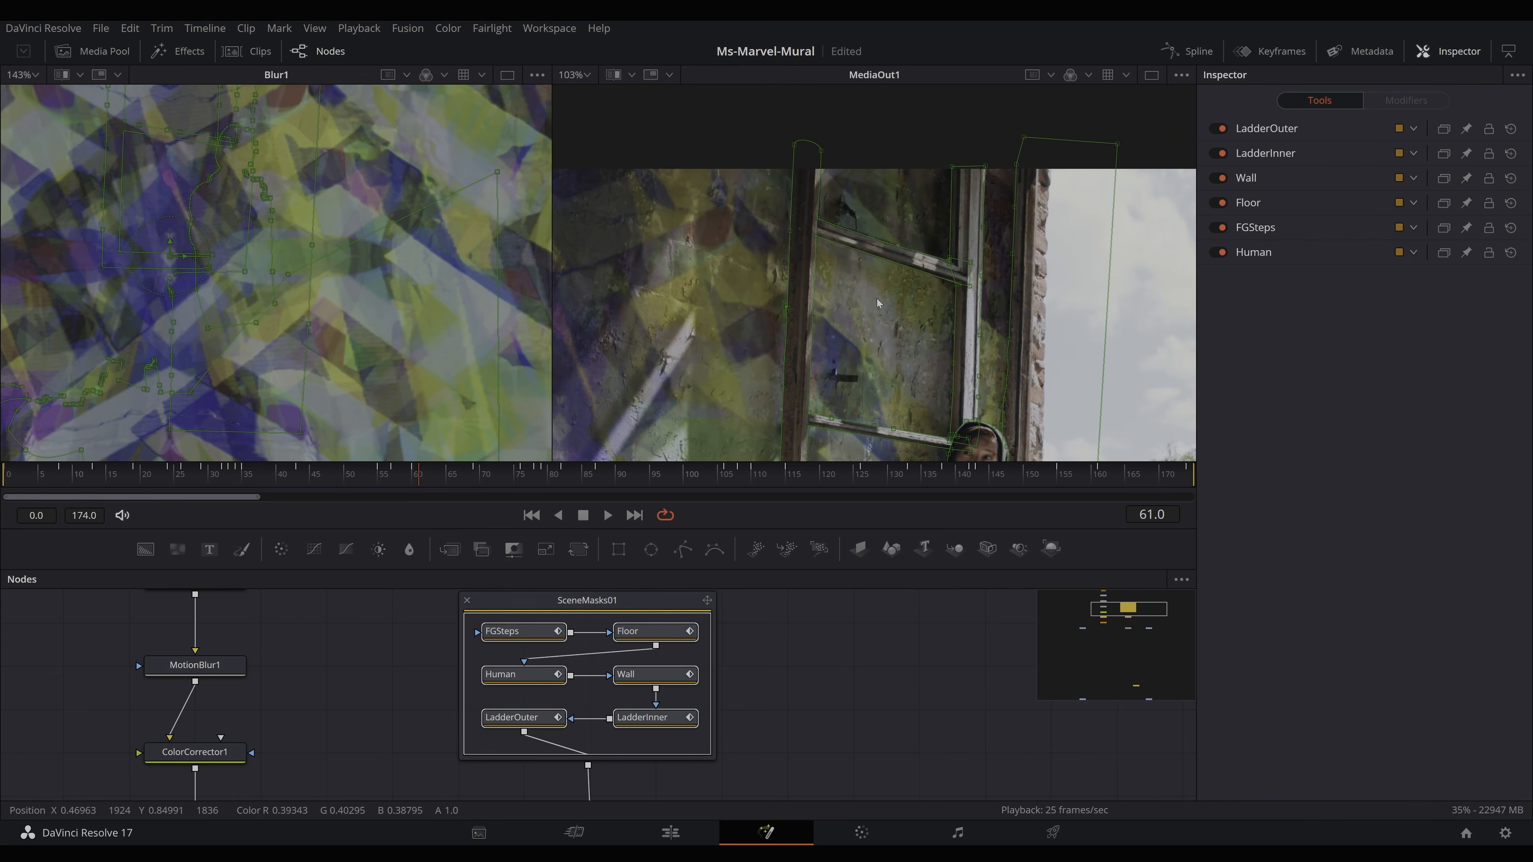
{"action": "scroll", "coordinate": [906, 353], "scroll_direction": "down", "scroll_amount": 10}
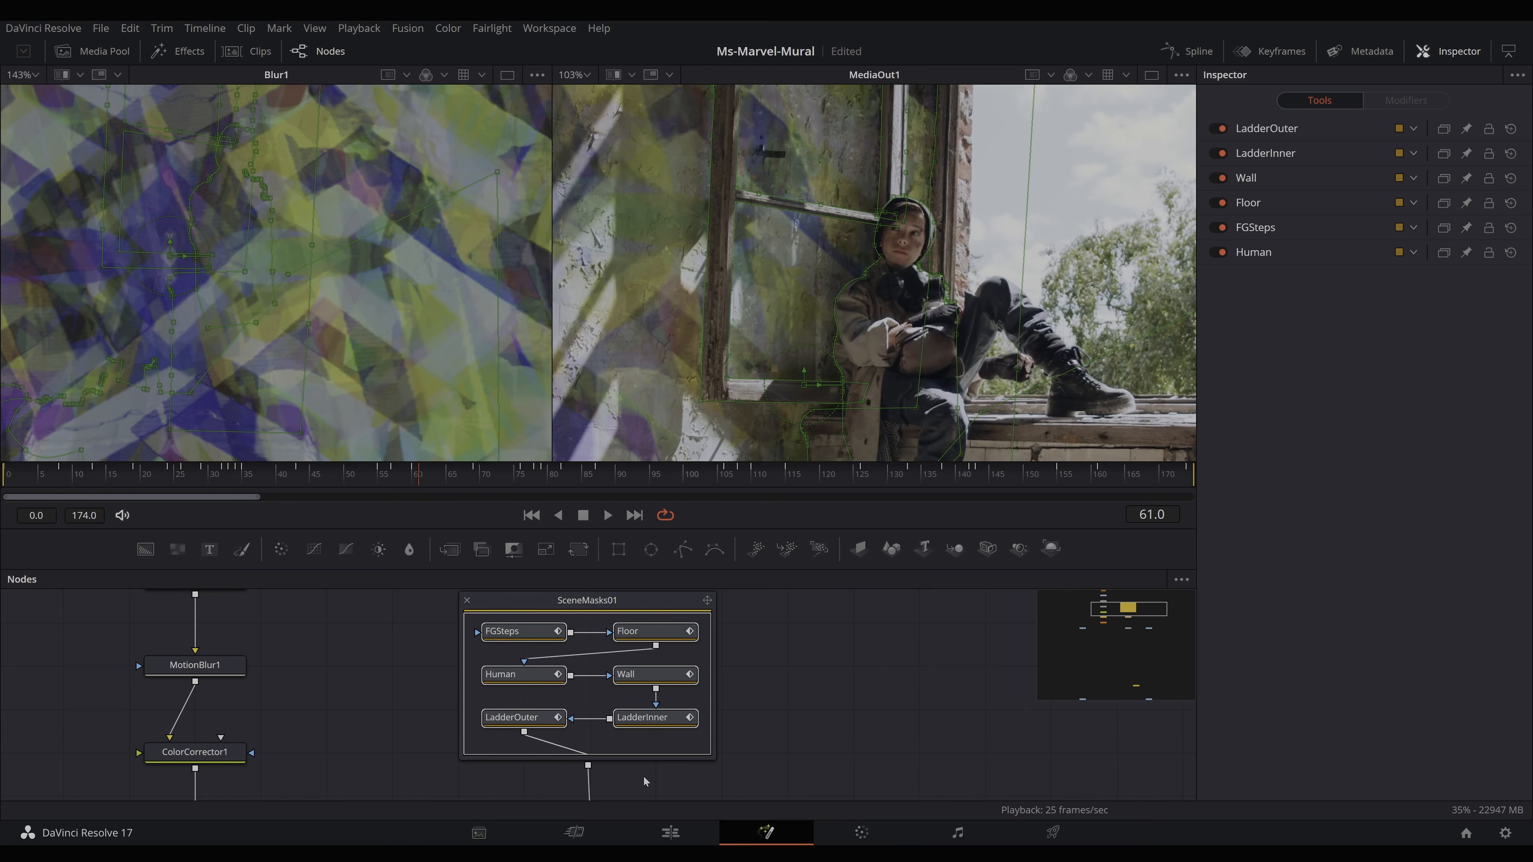
Open the PlanarTransform2 node below the SceneMasks01 group and inspect its settings and its link to the planar tracker
{"action": "scroll", "coordinate": [645, 772], "scroll_direction": "down", "scroll_amount": 2}
{"action": "left_click_drag", "start_coordinate": [827, 736], "coordinate": [881, 610]}
{"action": "left_click_drag", "start_coordinate": [788, 721], "coordinate": [832, 668]}
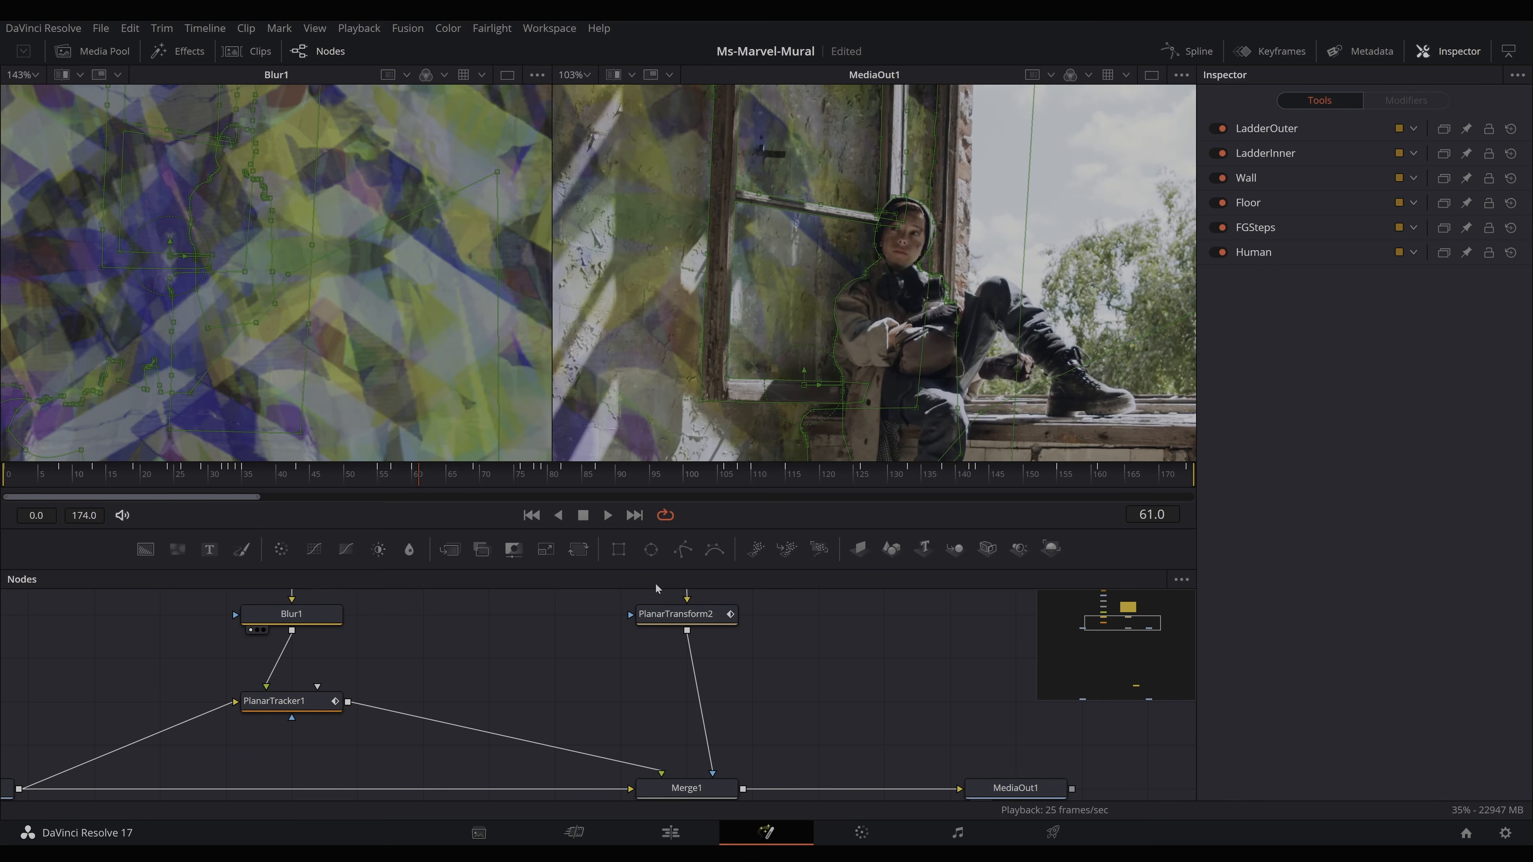
{"action": "left_click", "coordinate": [676, 613]}
{"action": "scroll", "coordinate": [868, 686], "scroll_direction": "up", "scroll_amount": 4}
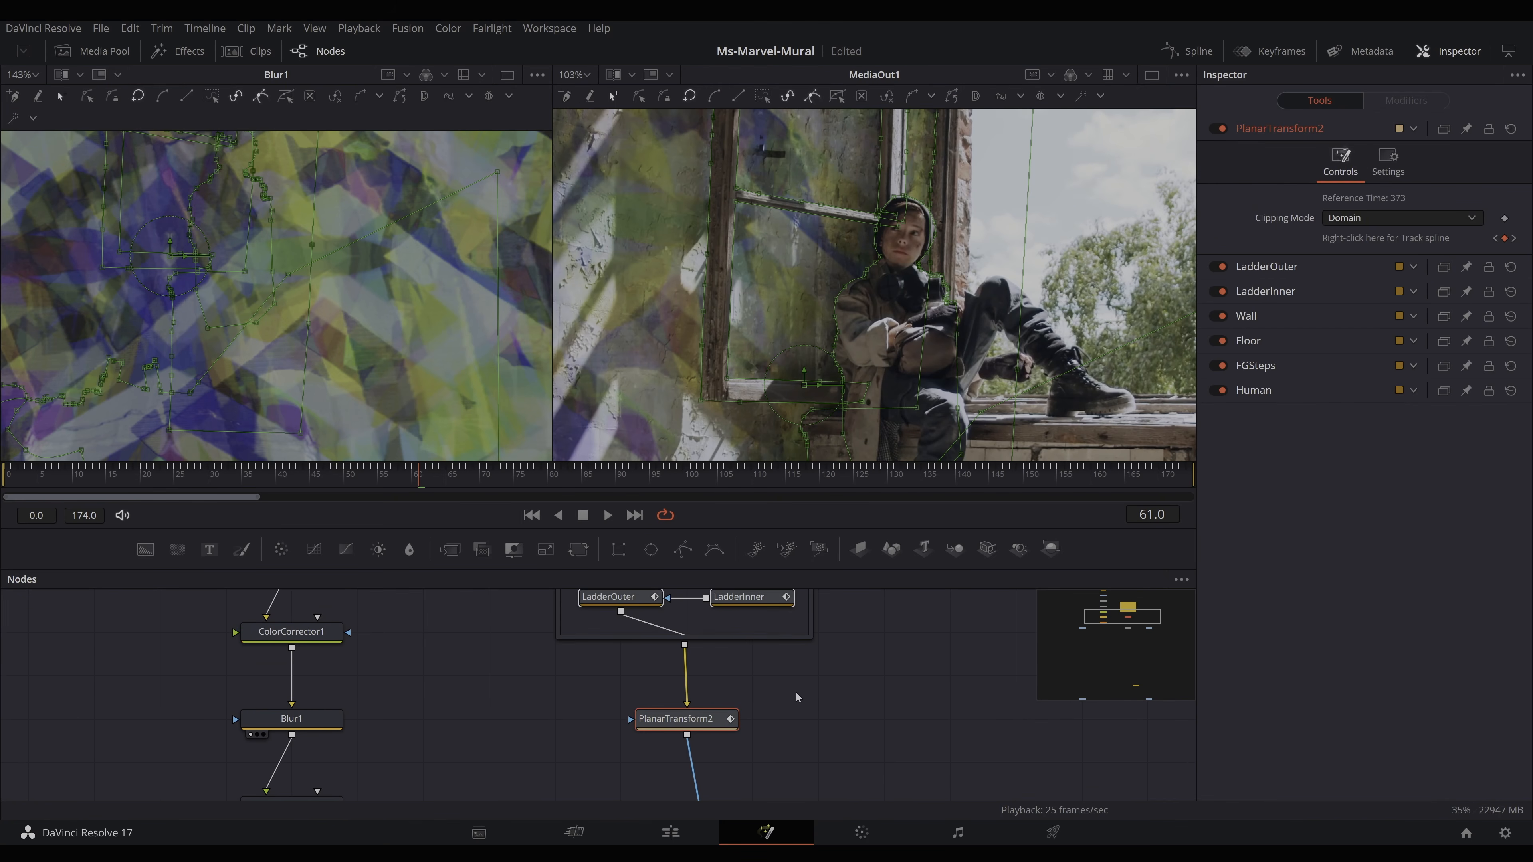
{"action": "scroll", "coordinate": [754, 670], "scroll_direction": "down", "scroll_amount": 3}
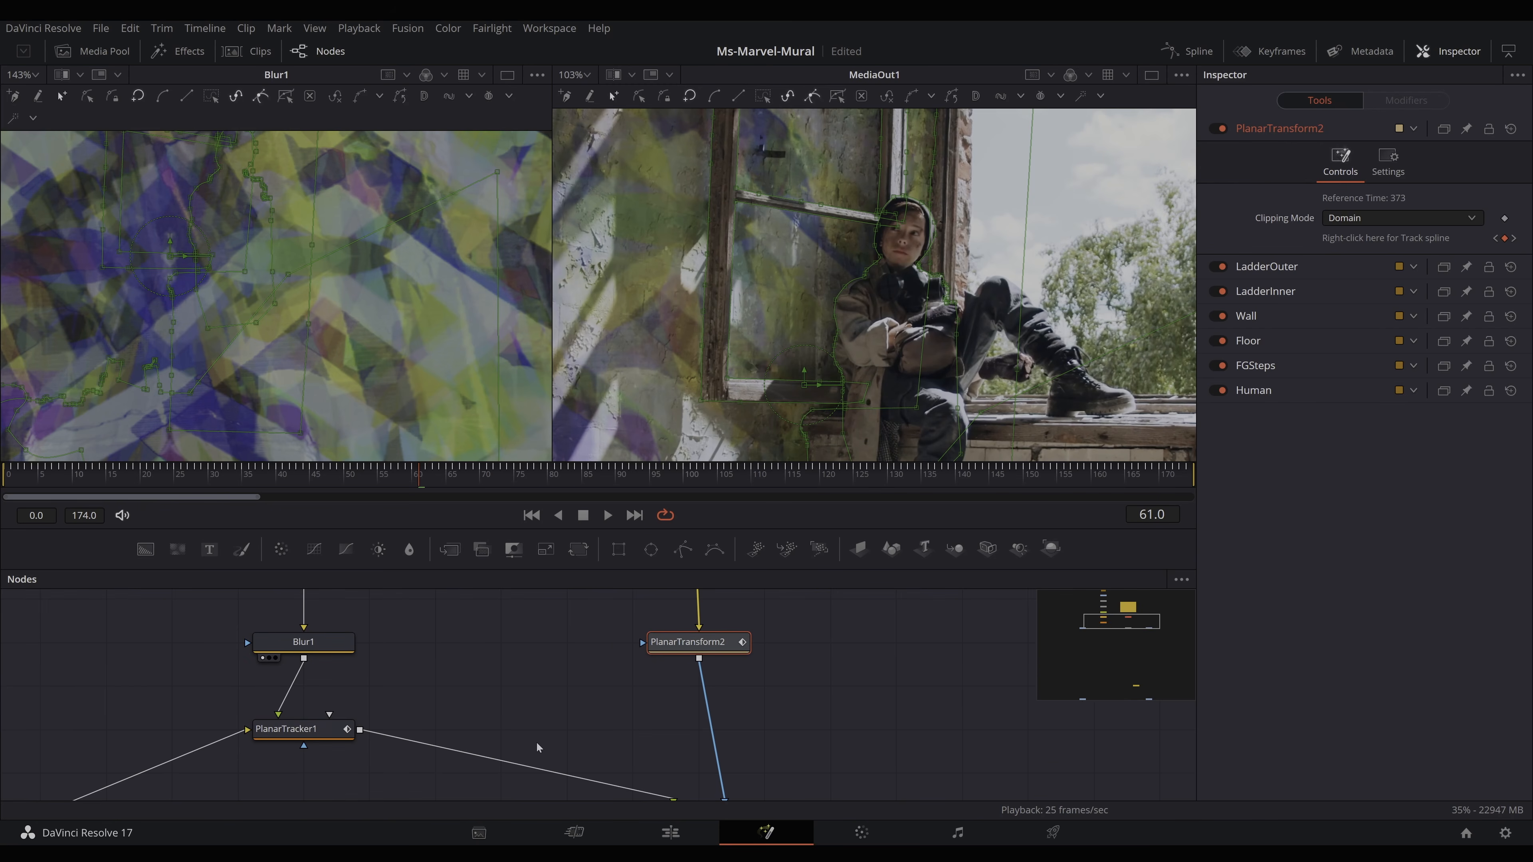
{"action": "left_click", "coordinate": [338, 729]}
{"action": "left_click", "coordinate": [746, 655]}
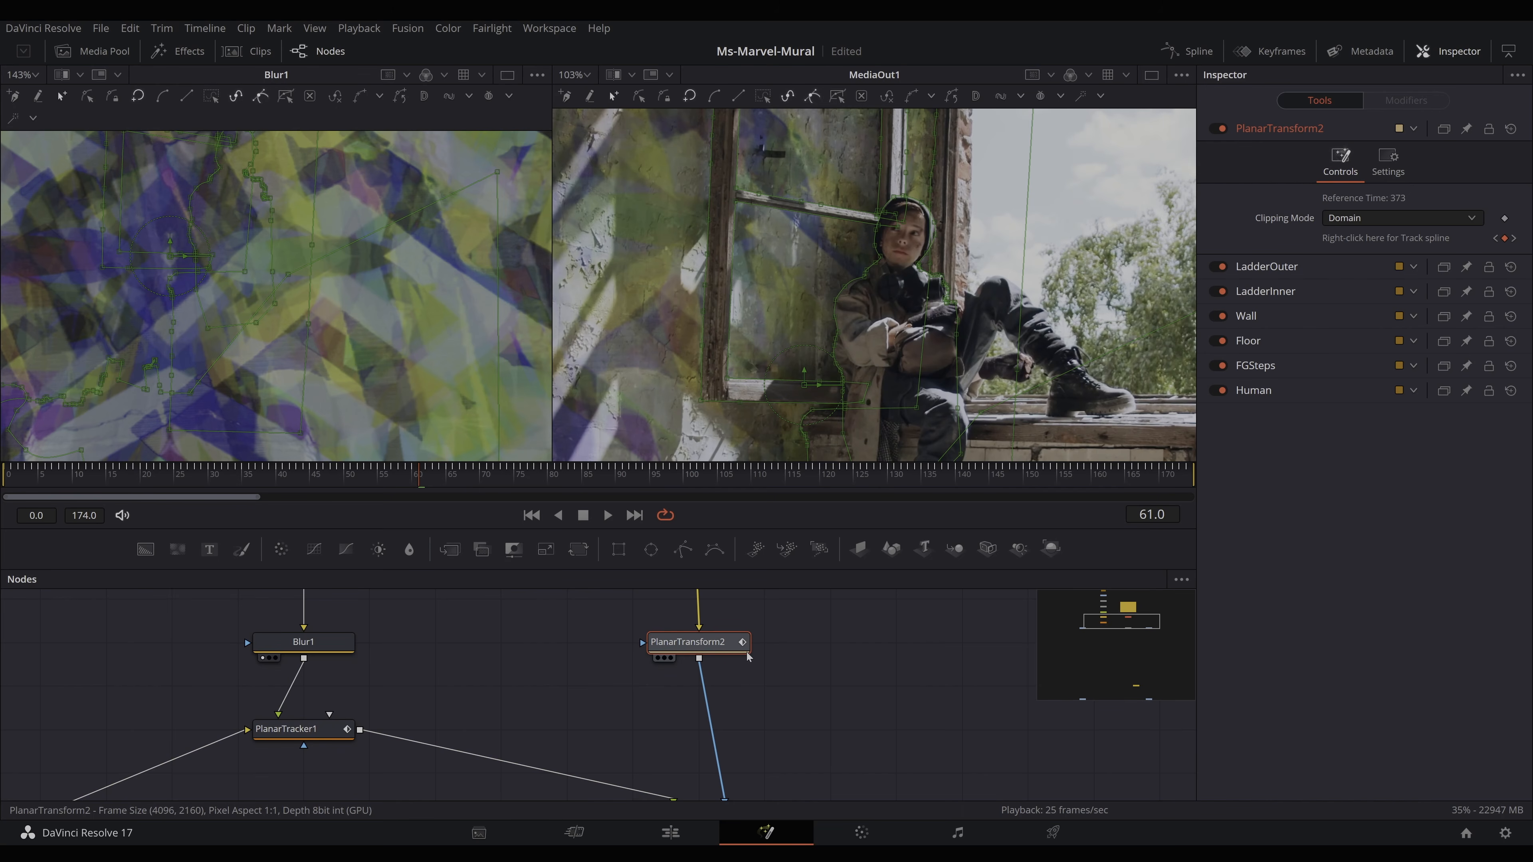
Examine the mask outlines around the floor debris, the foreground steps and the person's legs in the composite
{"action": "scroll", "coordinate": [810, 623], "scroll_direction": "down", "scroll_amount": 2}
{"action": "scroll", "coordinate": [806, 624], "scroll_direction": "up", "scroll_amount": 2}
{"action": "scroll", "coordinate": [865, 263], "scroll_direction": "down", "scroll_amount": 1}
{"action": "scroll", "coordinate": [866, 267], "scroll_direction": "down", "scroll_amount": 2}
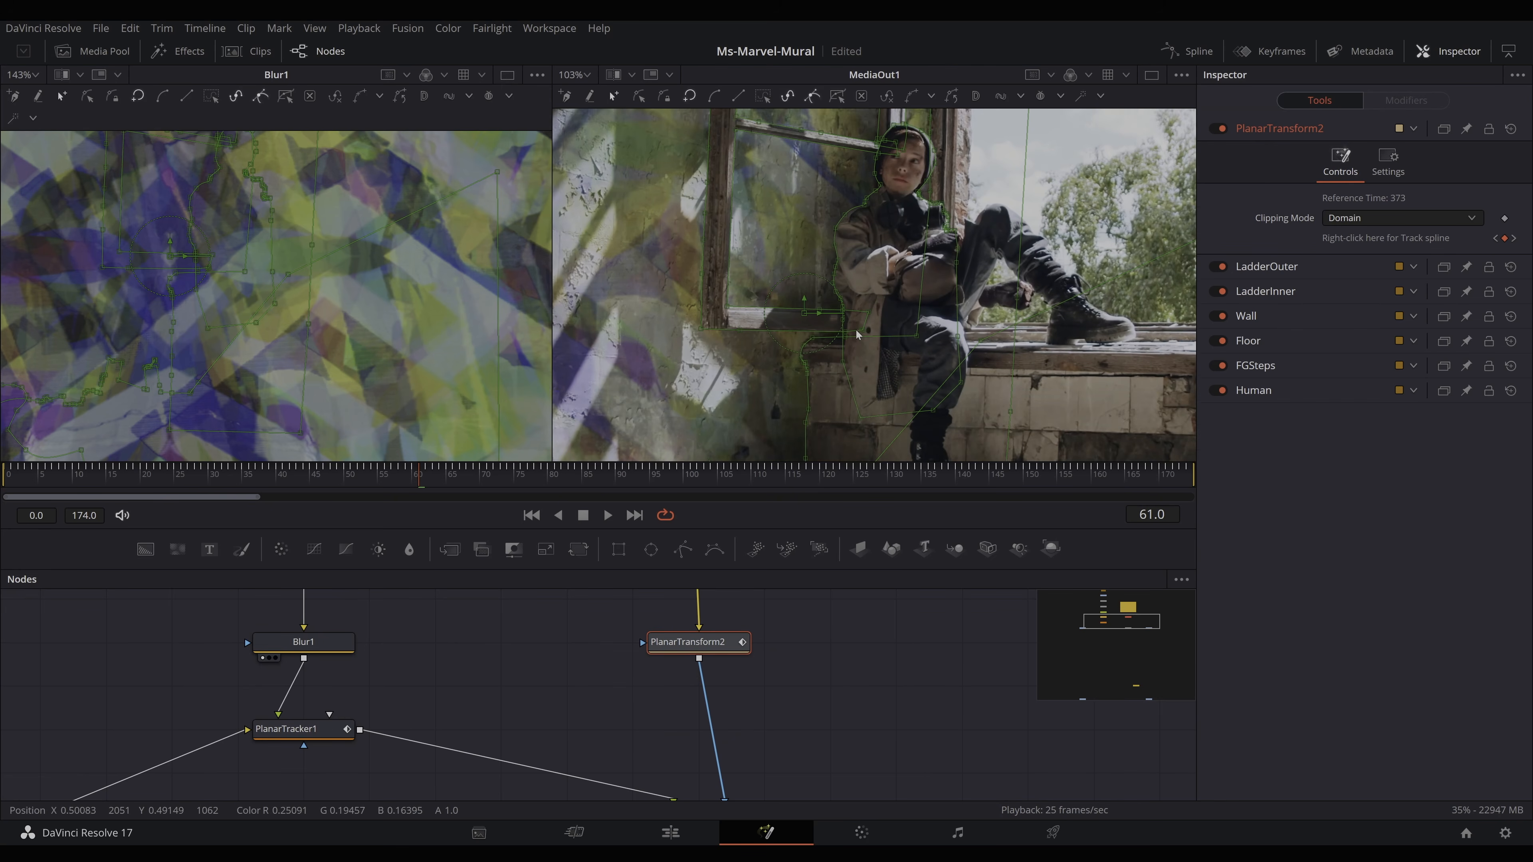
{"action": "scroll", "coordinate": [819, 360], "scroll_direction": "down", "scroll_amount": 2}
{"action": "scroll", "coordinate": [845, 358], "scroll_direction": "left", "scroll_amount": 3}
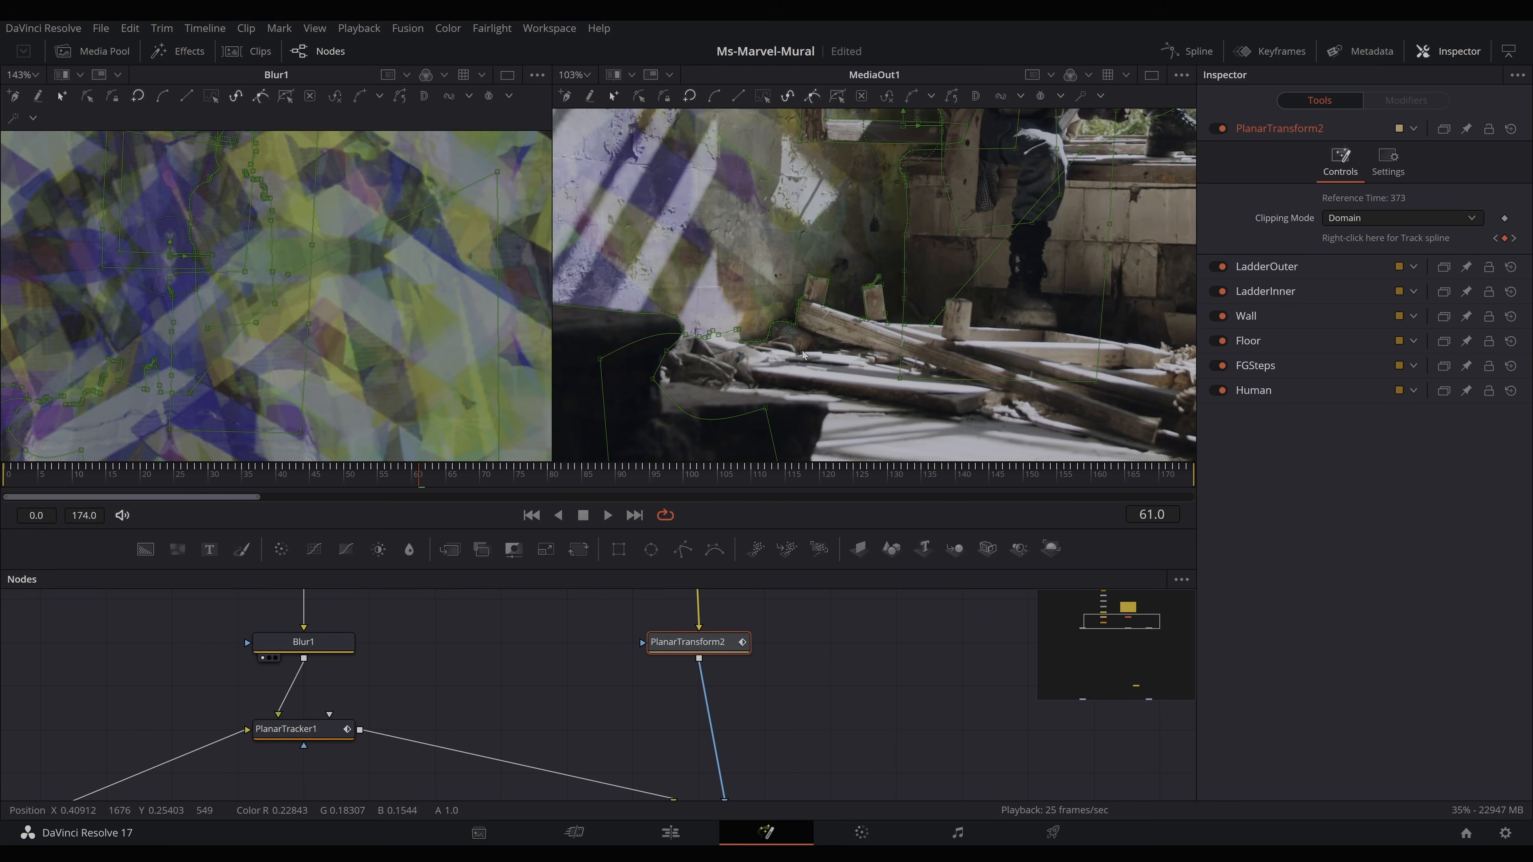
{"action": "scroll", "coordinate": [868, 356], "scroll_direction": "left", "scroll_amount": 2}
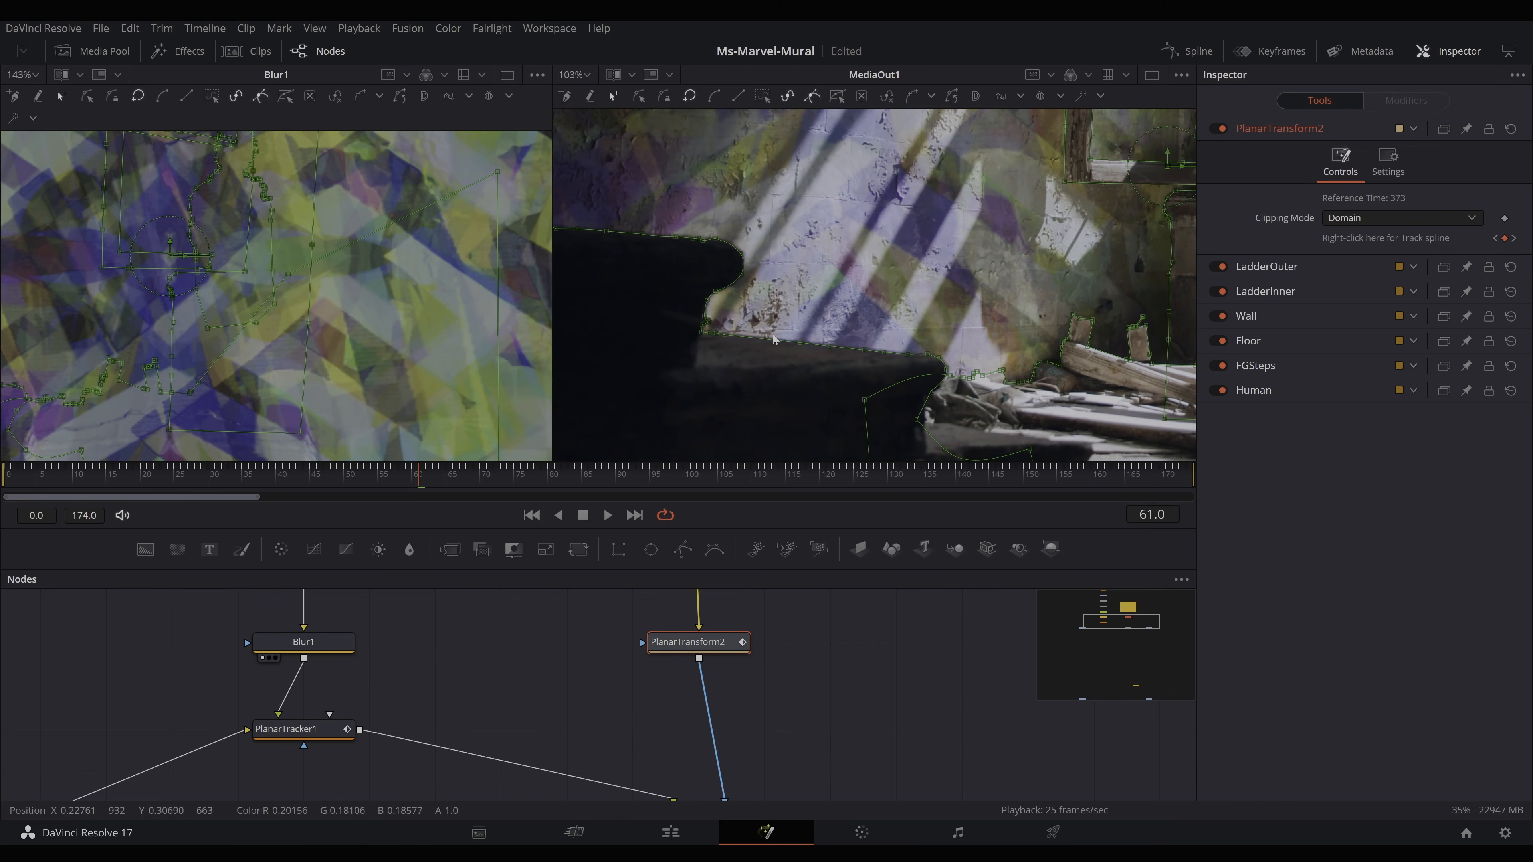
{"action": "scroll", "coordinate": [694, 251], "scroll_direction": "down", "scroll_amount": 2}
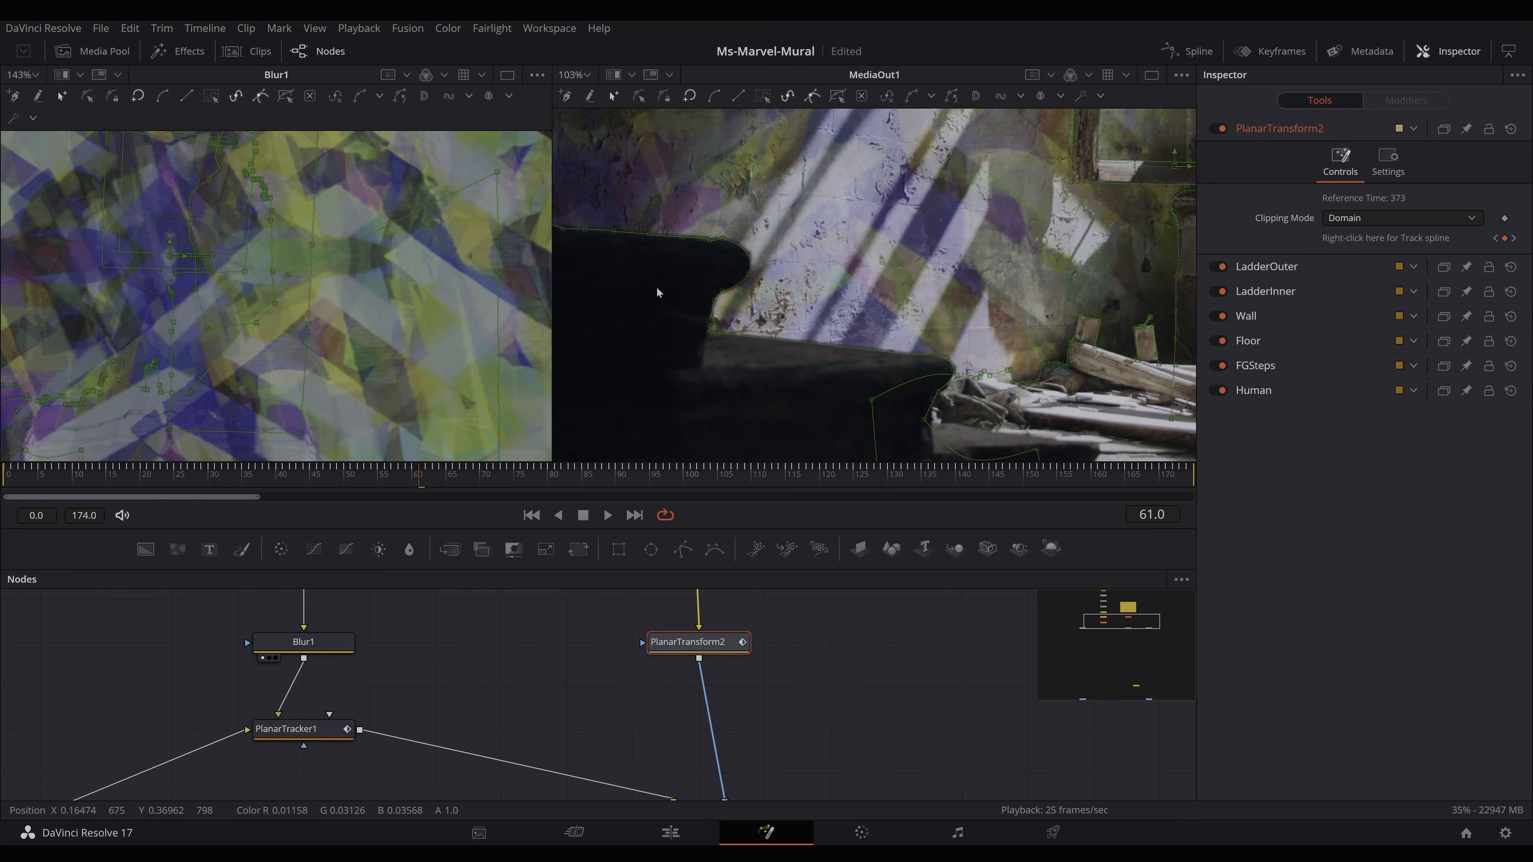
{"action": "scroll", "coordinate": [657, 287], "scroll_direction": "right", "scroll_amount": 4}
{"action": "scroll", "coordinate": [936, 276], "scroll_direction": "up", "scroll_amount": 2}
{"action": "scroll", "coordinate": [813, 352], "scroll_direction": "right", "scroll_amount": 3}
{"action": "scroll", "coordinate": [814, 661], "scroll_direction": "down", "scroll_amount": 3}
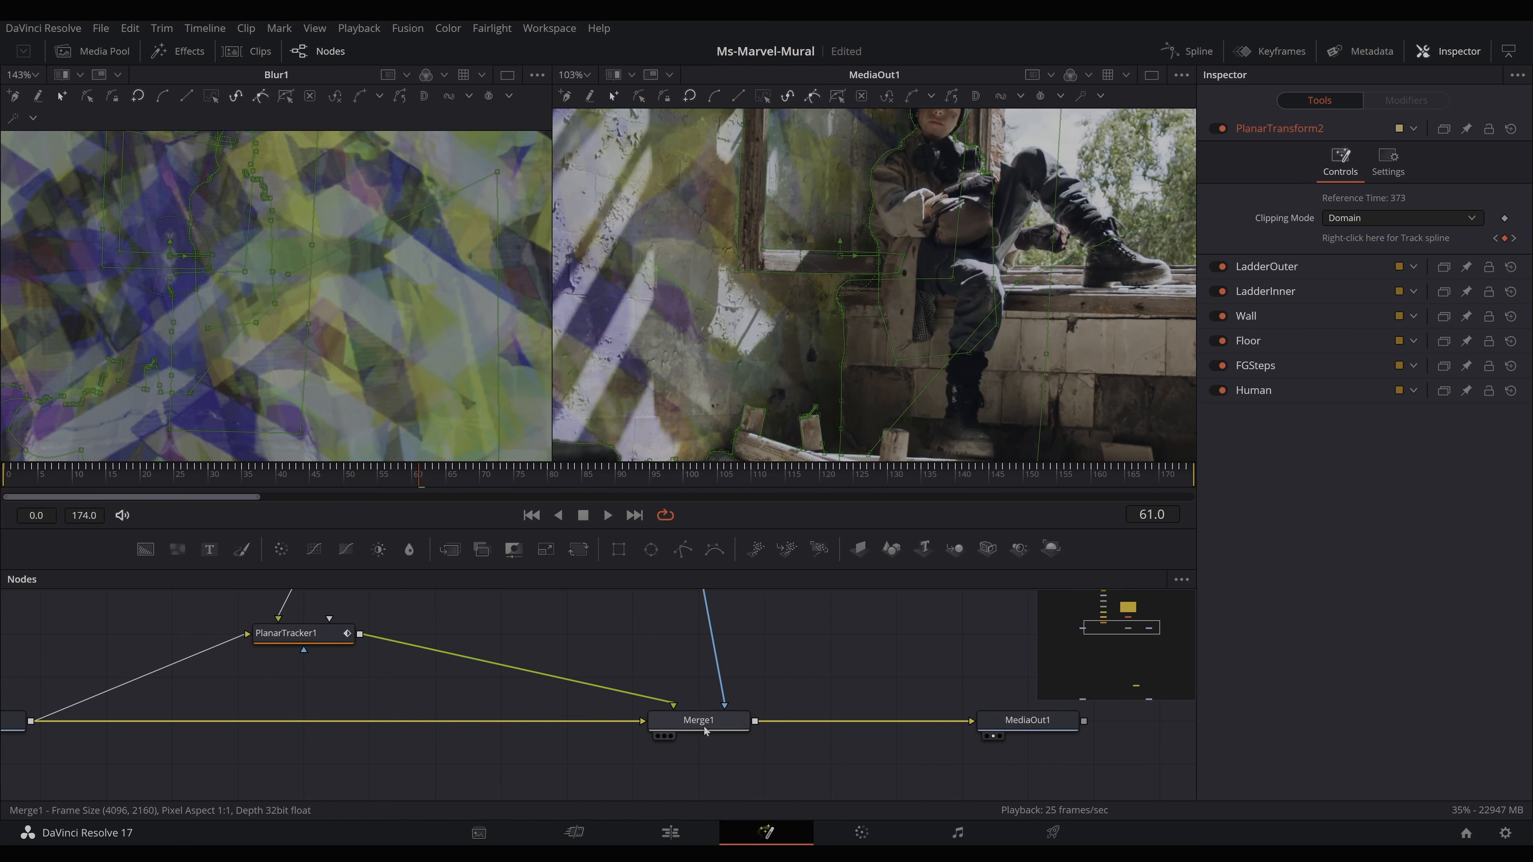
Show the Merge1 output in place of MediaOut1 and inspect its merge settings and incoming connections
{"action": "left_click", "coordinate": [704, 731]}
{"action": "key", "text": "2"}
{"action": "left_click_drag", "start_coordinate": [412, 758], "coordinate": [540, 795]}
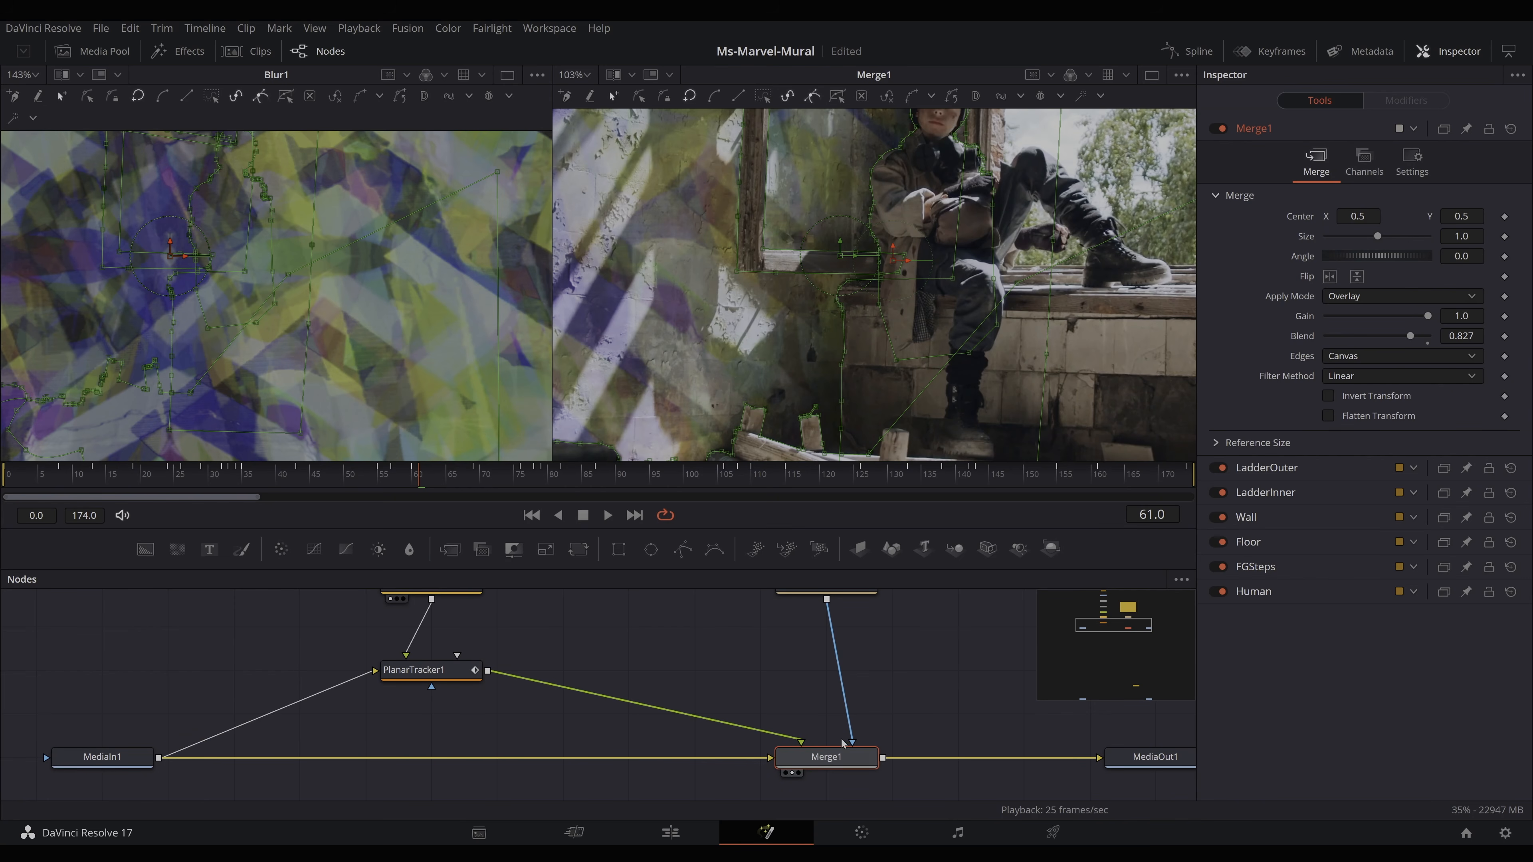
{"action": "left_click_drag", "start_coordinate": [899, 704], "coordinate": [769, 783]}
{"action": "left_click_drag", "start_coordinate": [810, 622], "coordinate": [753, 764]}
{"action": "scroll", "coordinate": [787, 715], "scroll_direction": "down", "scroll_amount": 5}
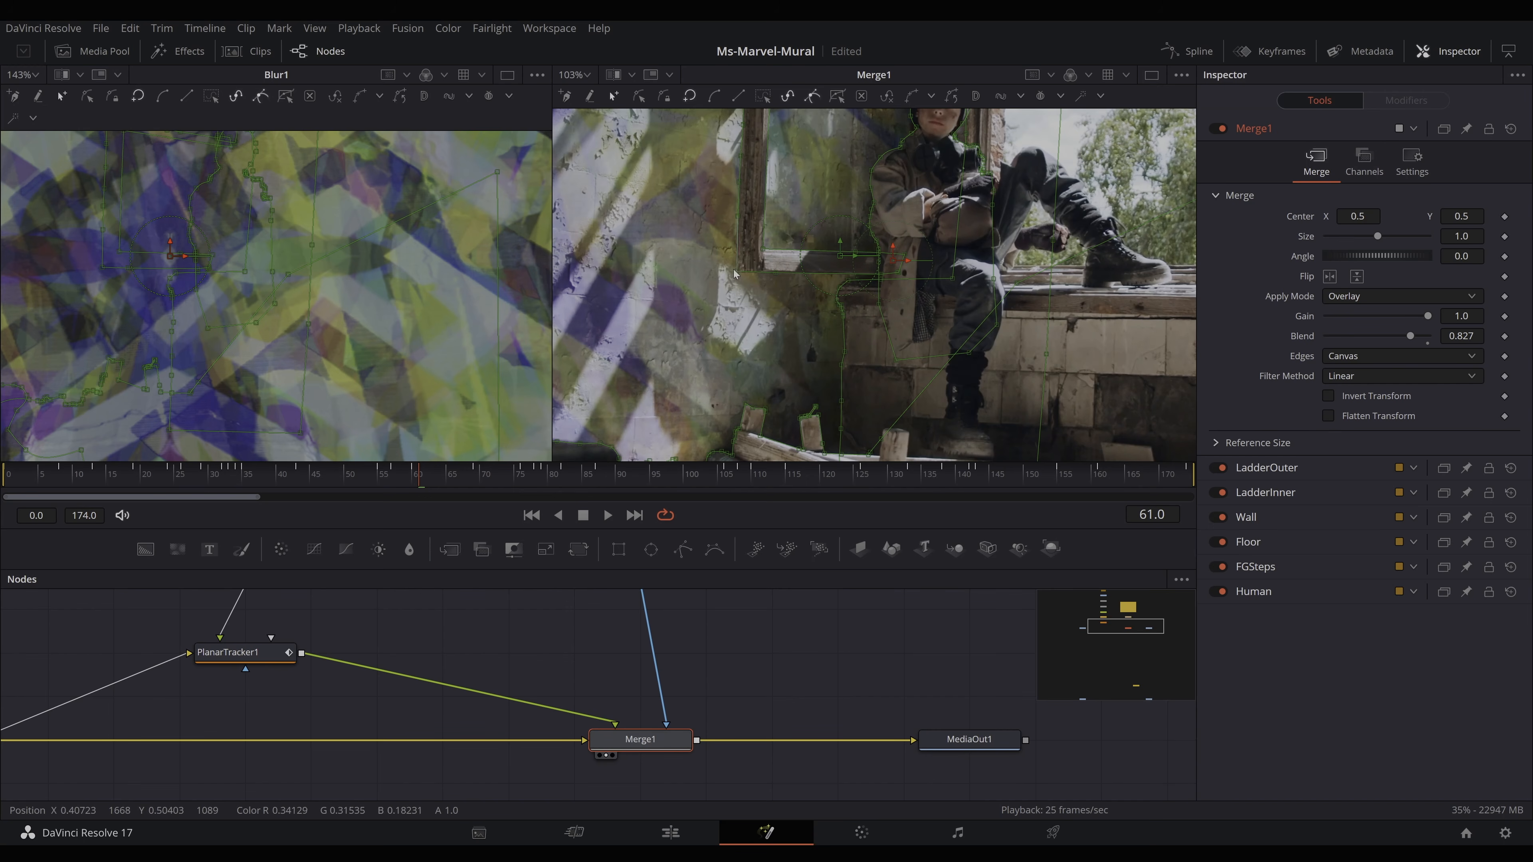
Show the MediaOut1 output in place of Merge1 and bring the whole composite back into view
{"action": "left_click", "coordinate": [968, 739]}
{"action": "key", "text": "2"}
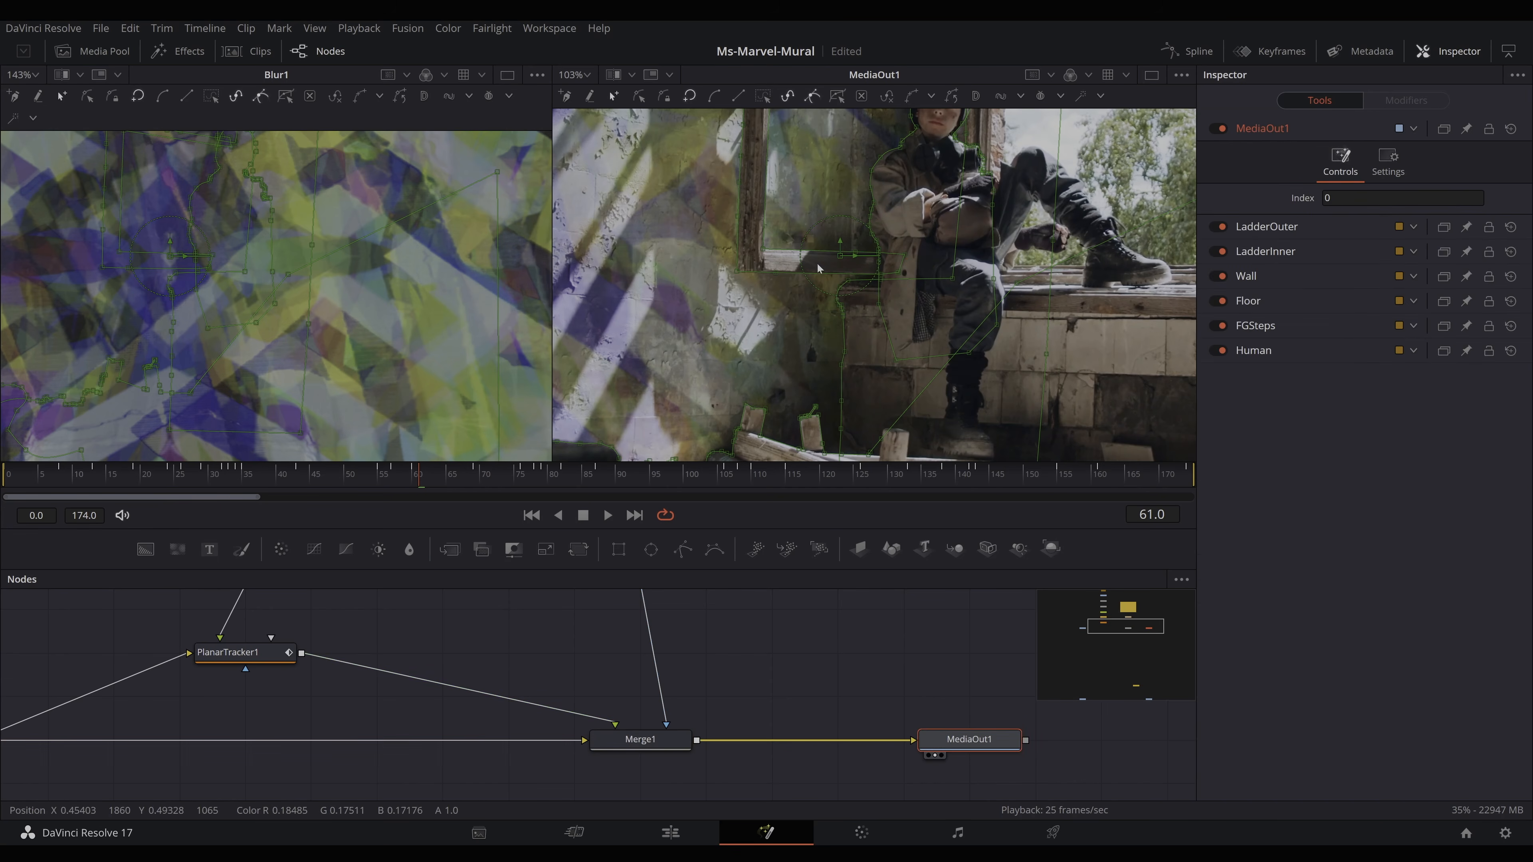
{"action": "scroll", "coordinate": [817, 267], "scroll_direction": "down", "scroll_amount": 2}
{"action": "scroll", "coordinate": [819, 284], "scroll_direction": "up", "scroll_amount": 1}
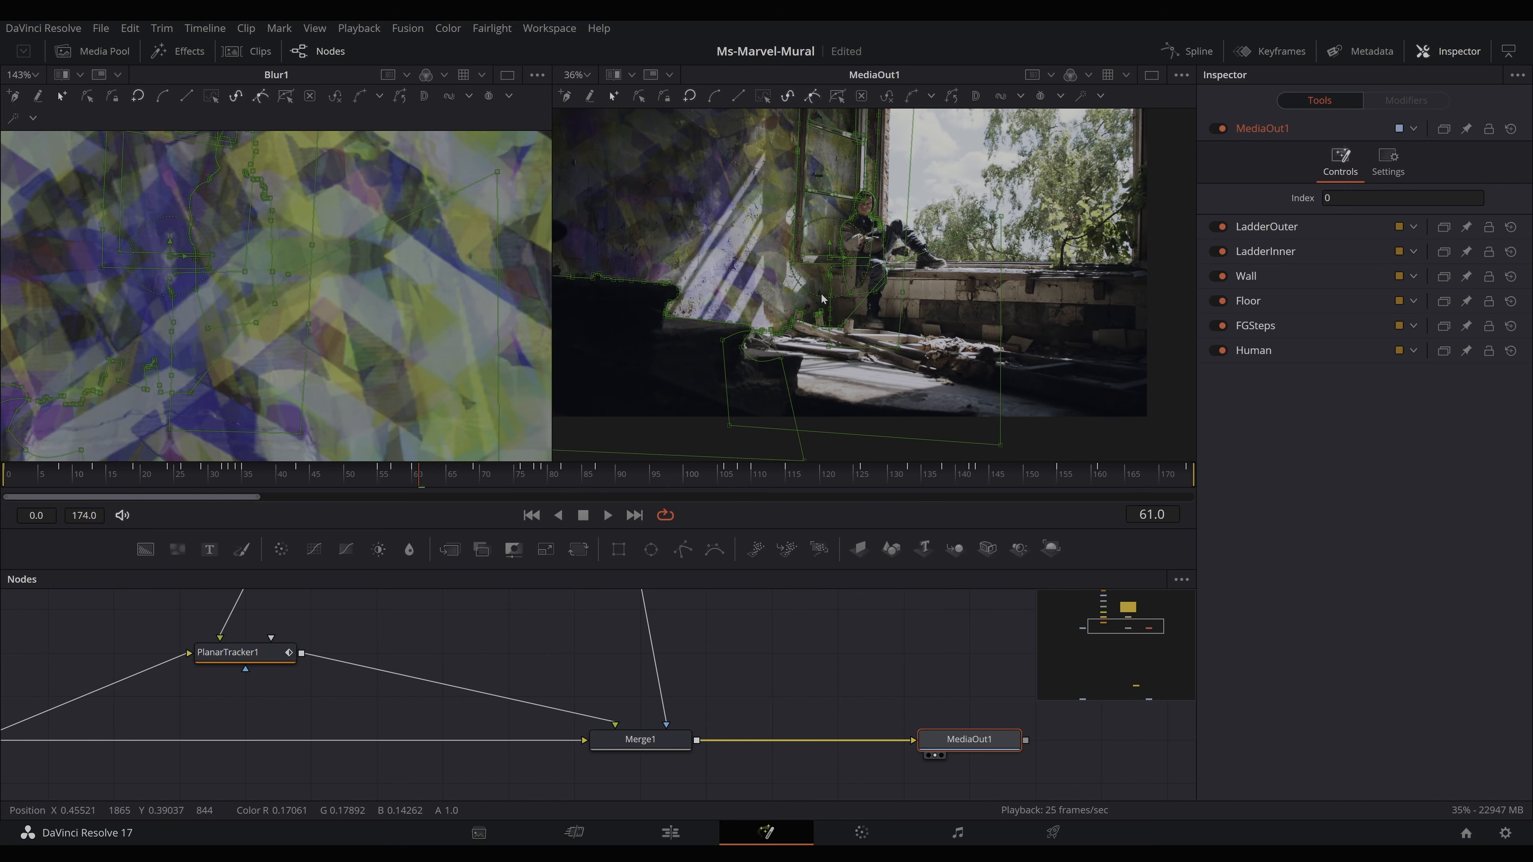
Show the MediaOut1_1 output of the separate MediaIn1_1 branch and scrub through the clip to frame 67
{"action": "scroll", "coordinate": [774, 675], "scroll_direction": "down", "scroll_amount": 3}
{"action": "scroll", "coordinate": [778, 676], "scroll_direction": "down", "scroll_amount": 3}
{"action": "left_click_drag", "start_coordinate": [956, 710], "coordinate": [929, 362]}
{"action": "left_click", "coordinate": [956, 711]}
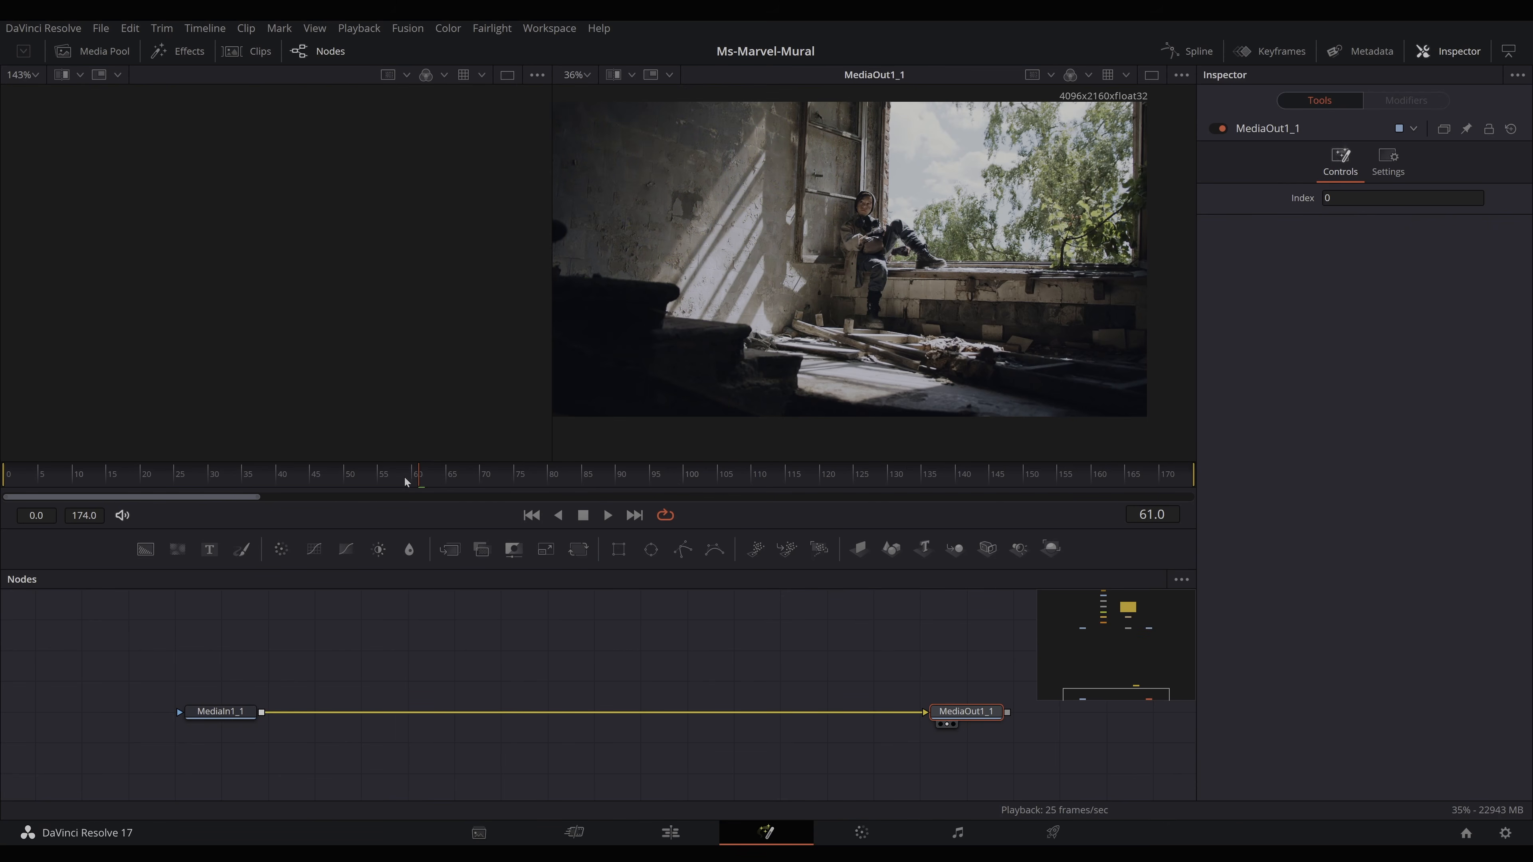
{"action": "left_click_drag", "start_coordinate": [418, 482], "coordinate": [232, 483]}
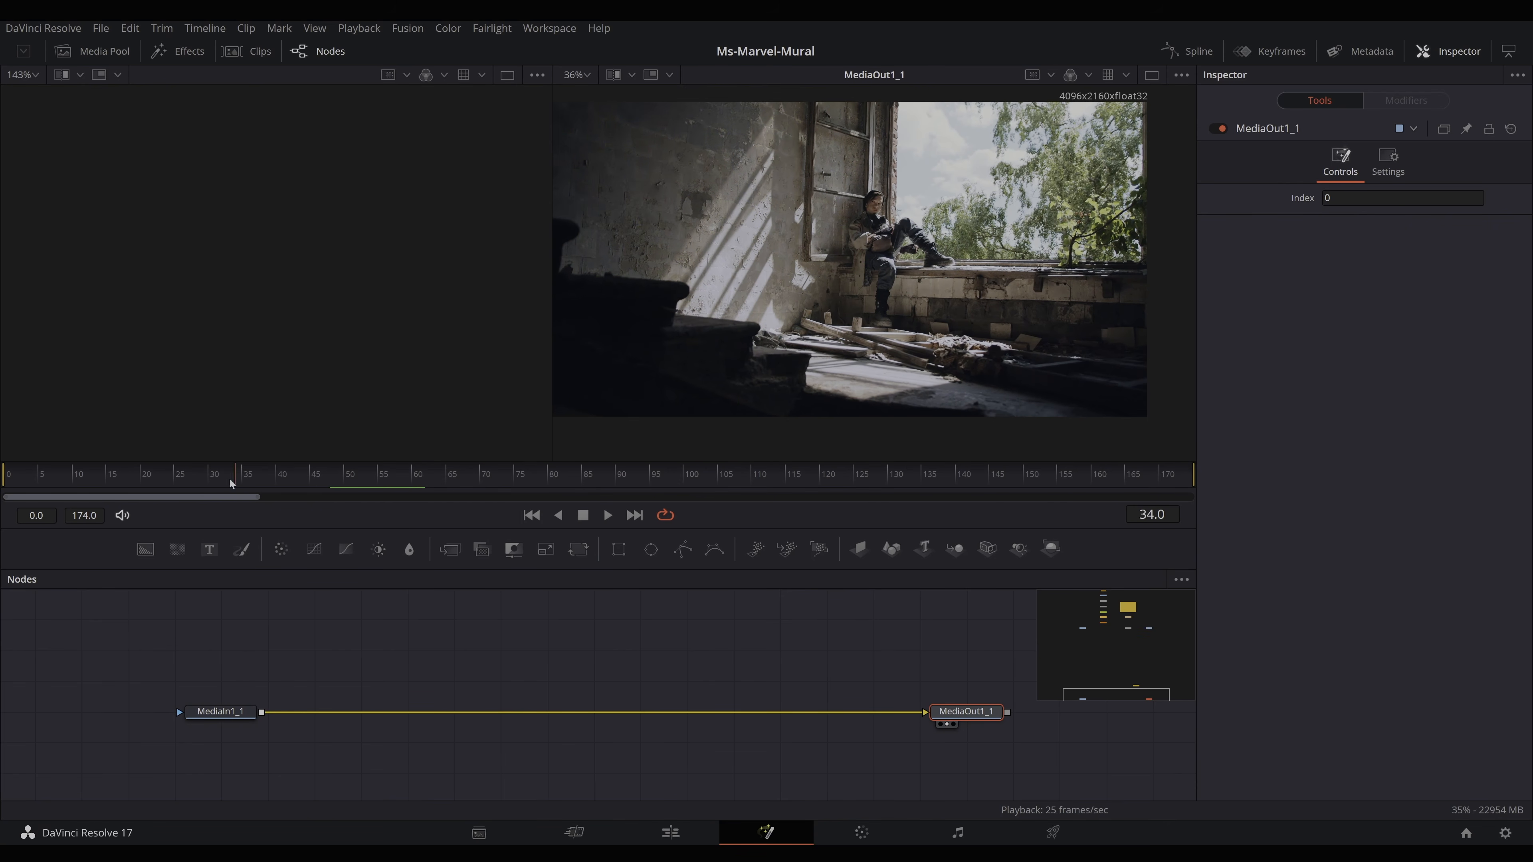
{"action": "left_click_drag", "start_coordinate": [87, 487], "coordinate": [695, 450]}
{"action": "left_click_drag", "start_coordinate": [809, 443], "coordinate": [460, 478]}
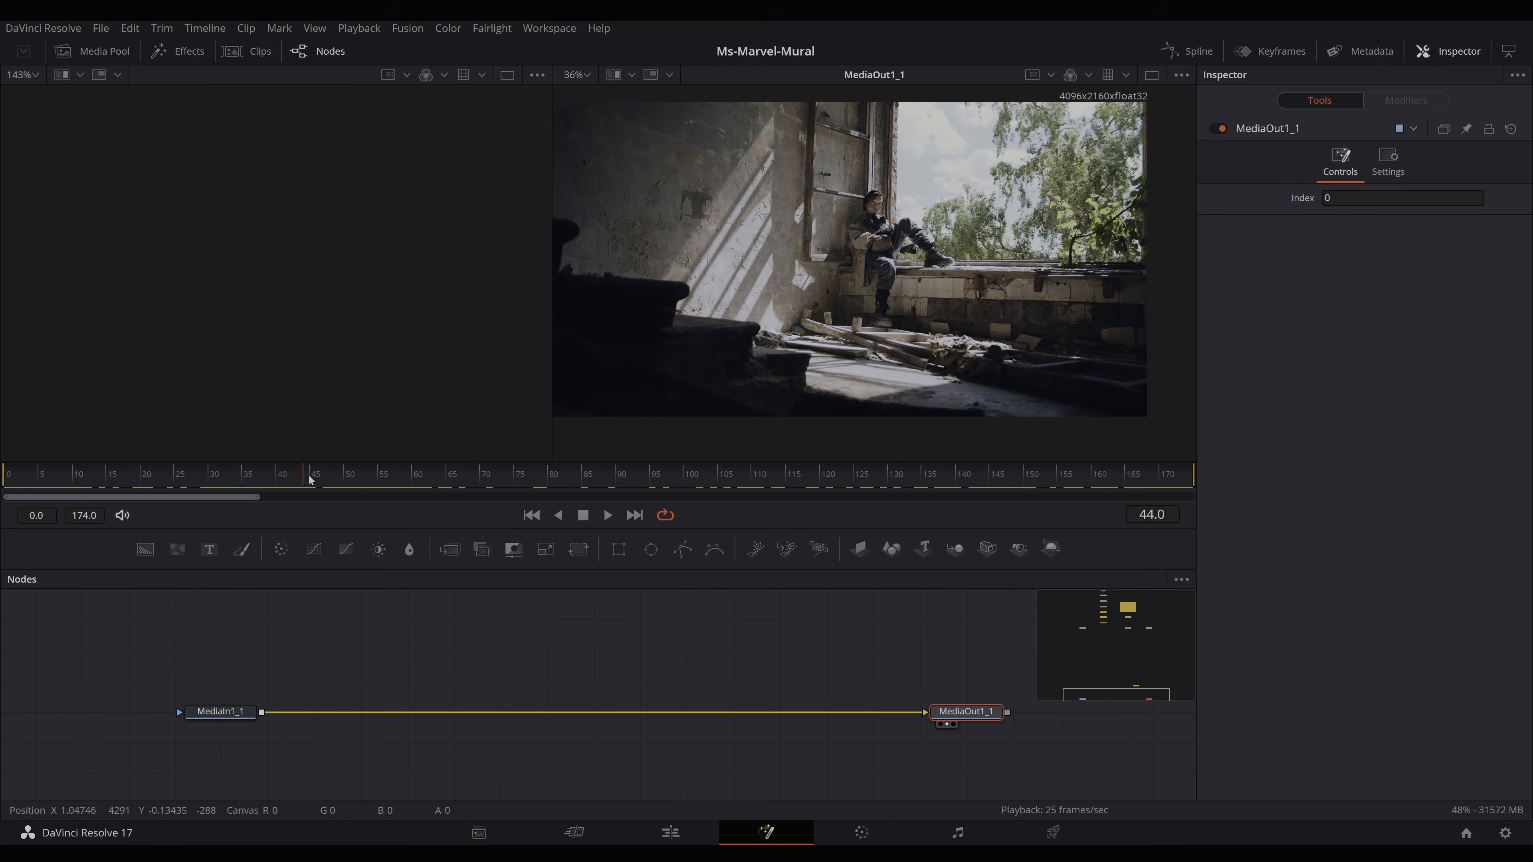
Add a Planar Tracker node, place it above the MediaIn1_1 to MediaOut1_1 line, and feed it from MediaIn1_1
{"action": "left_click_drag", "start_coordinate": [542, 700], "coordinate": [548, 686]}
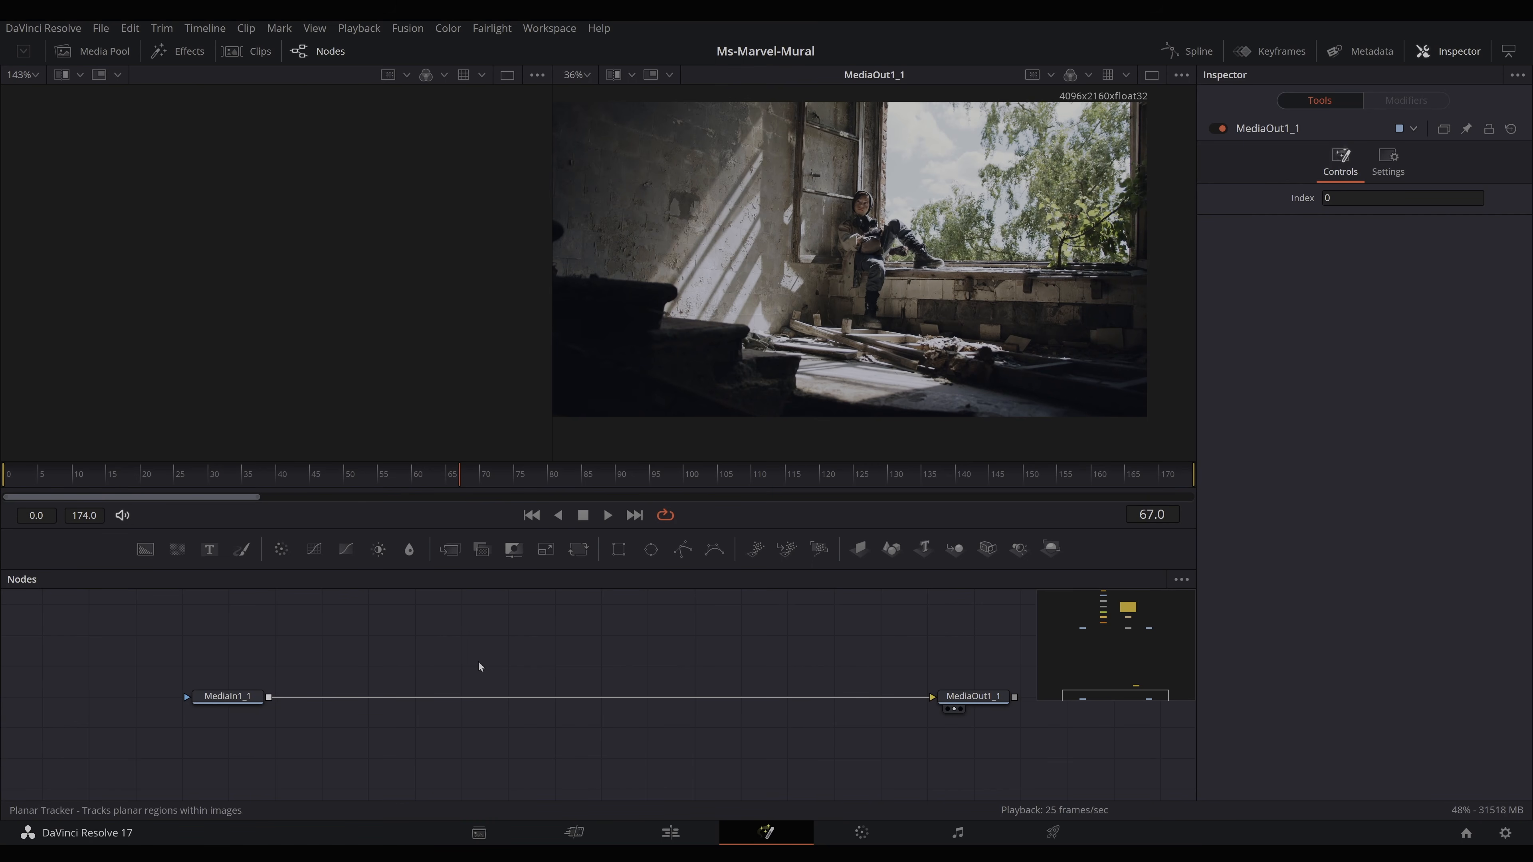
{"action": "key", "text": "Return"}
{"action": "left_click_drag", "start_coordinate": [481, 666], "coordinate": [391, 758]}
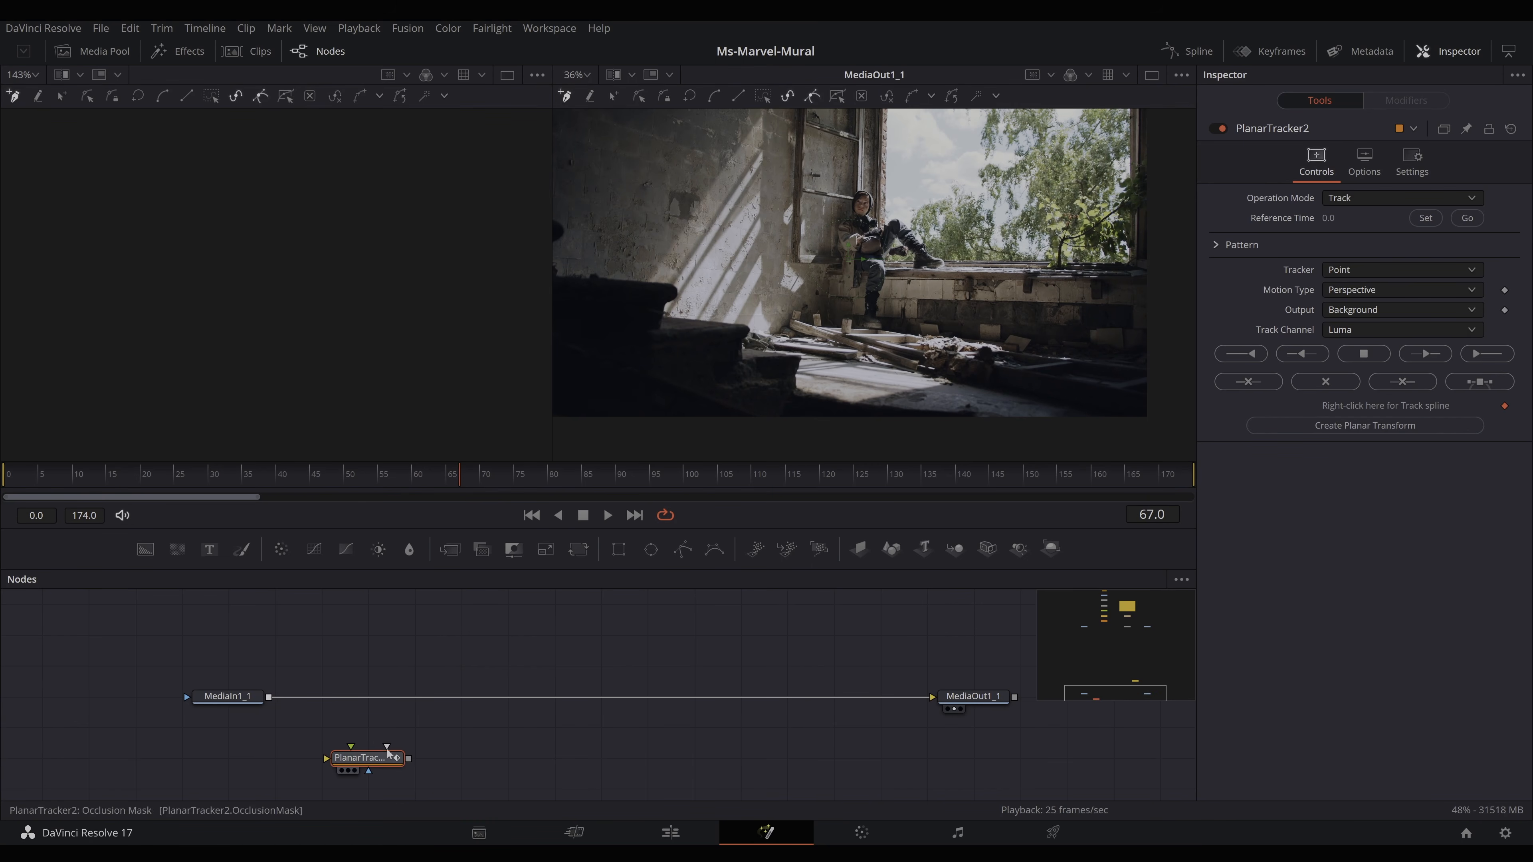
{"action": "left_click_drag", "start_coordinate": [269, 696], "coordinate": [386, 643]}
{"action": "left_click_drag", "start_coordinate": [562, 650], "coordinate": [587, 667]}
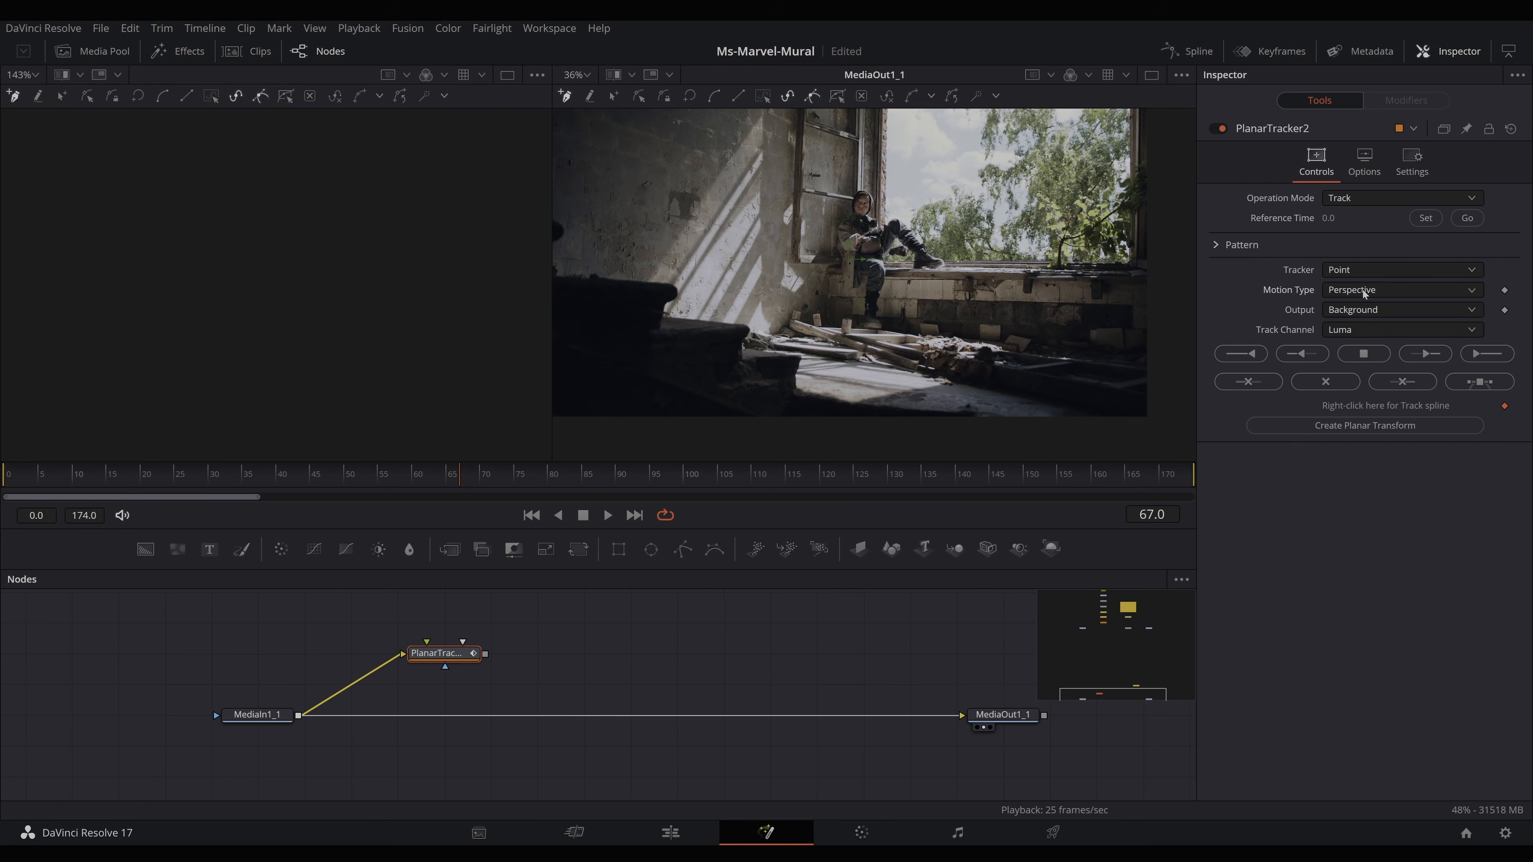
Set frame 67 as the reference time, outline a four-sided tracking pattern on the sunlit wall, and track it to the clip's start
{"action": "left_click_drag", "start_coordinate": [526, 483], "coordinate": [462, 472]}
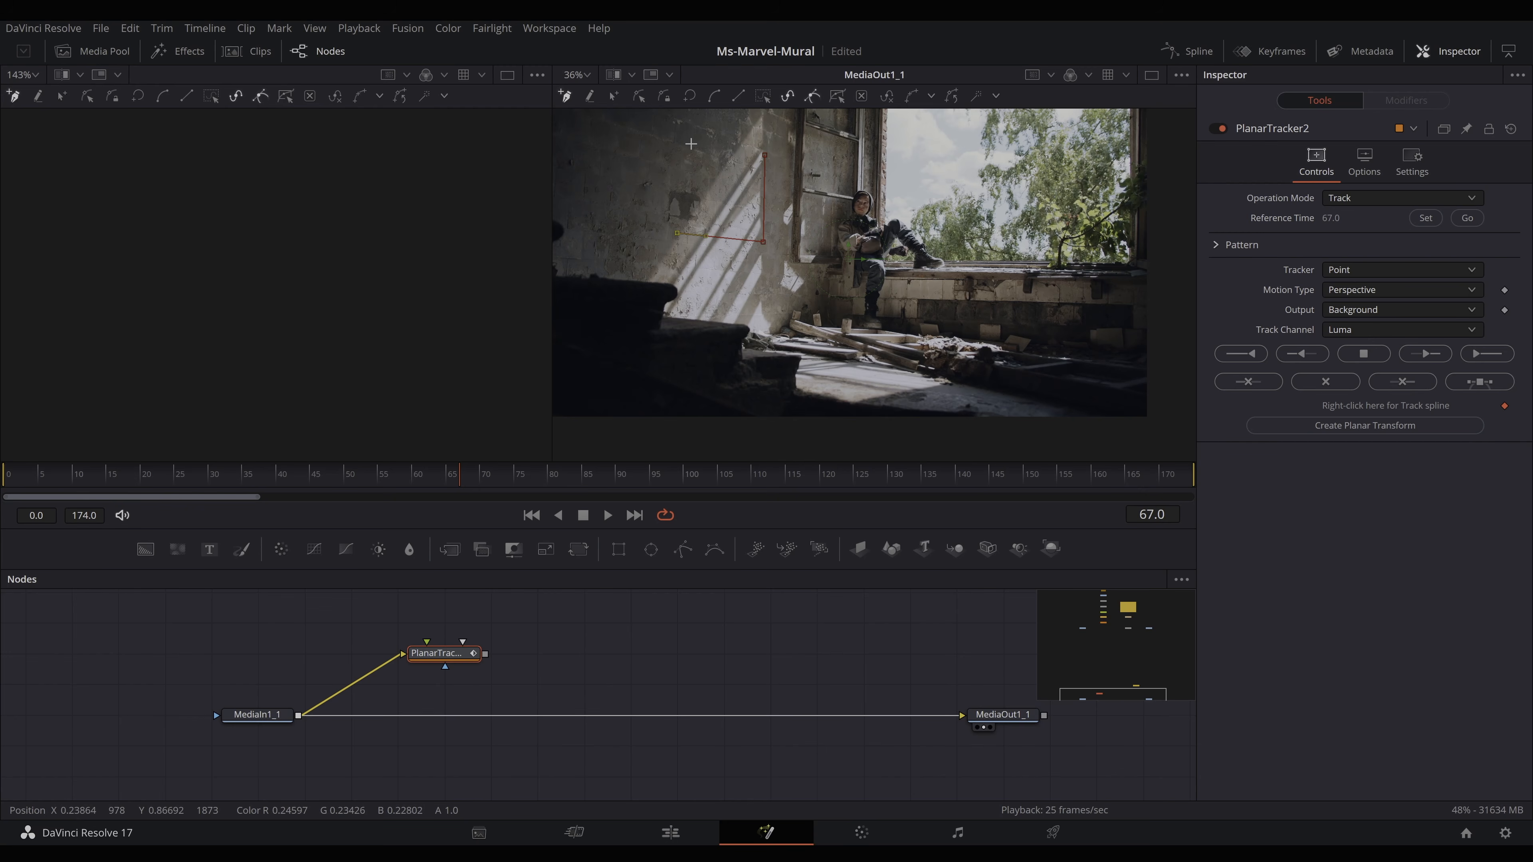
{"action": "left_click", "coordinate": [762, 155]}
{"action": "left_click", "coordinate": [1231, 354]}
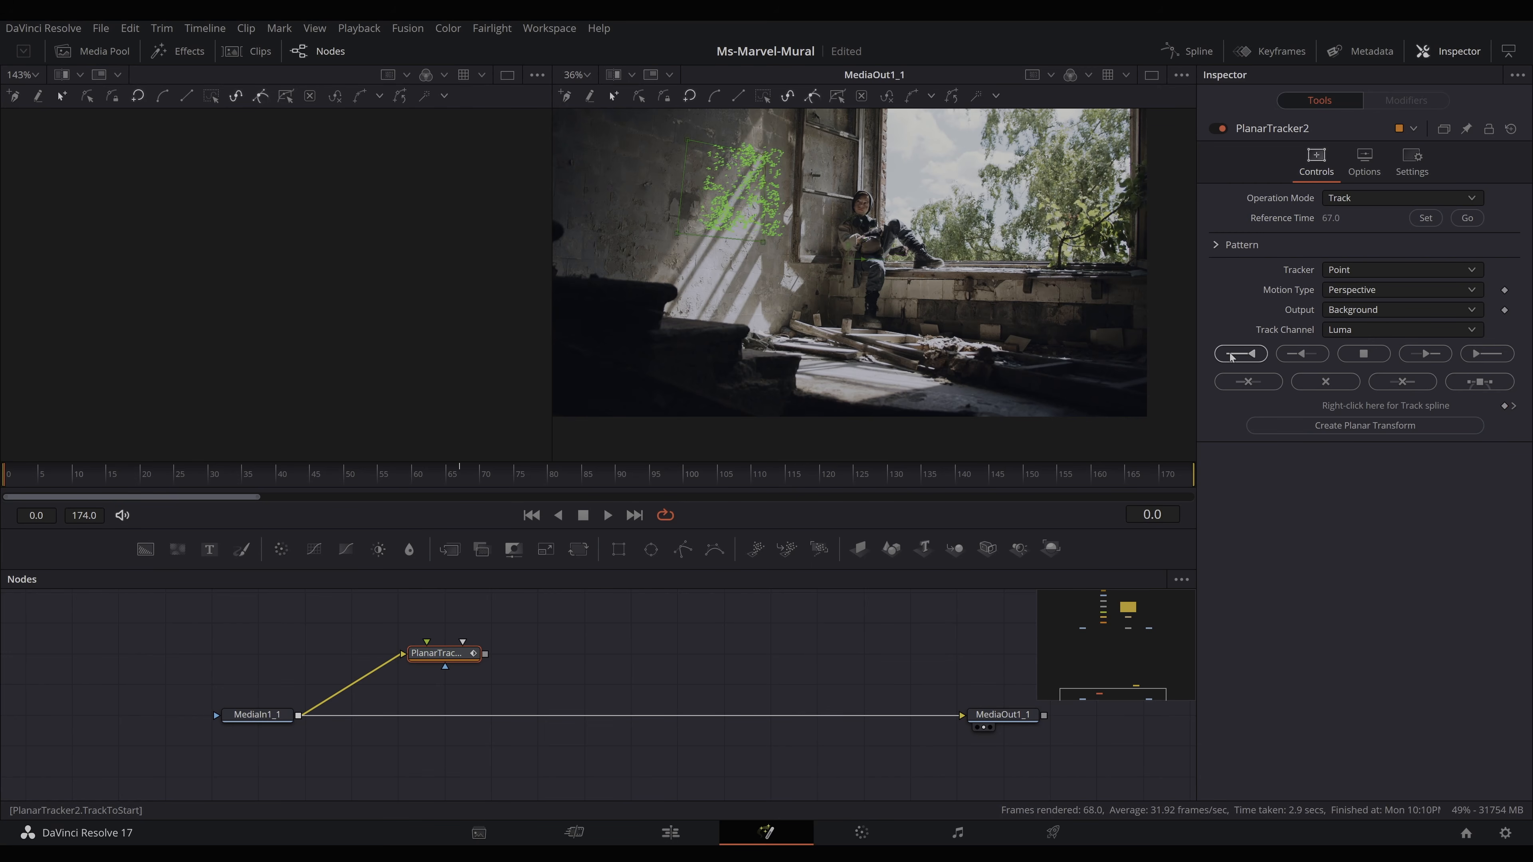
Review the backward track across several frames and track the pattern forward from the reference frame to the clip's end
{"action": "left_click_drag", "start_coordinate": [63, 480], "coordinate": [463, 473]}
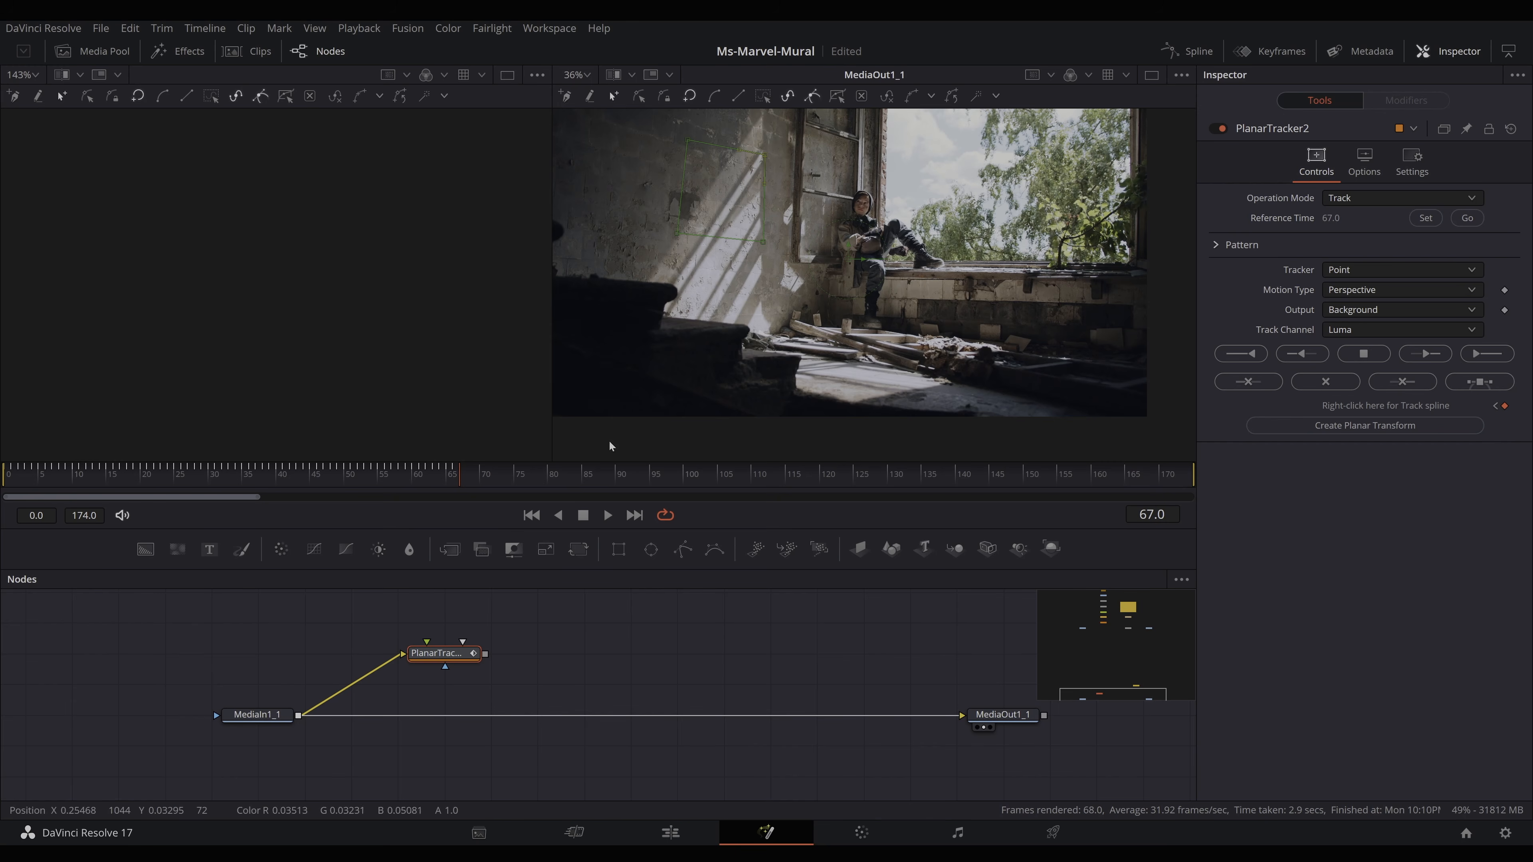
{"action": "left_click", "coordinate": [412, 474]}
{"action": "left_click_drag", "start_coordinate": [412, 475], "coordinate": [336, 477]}
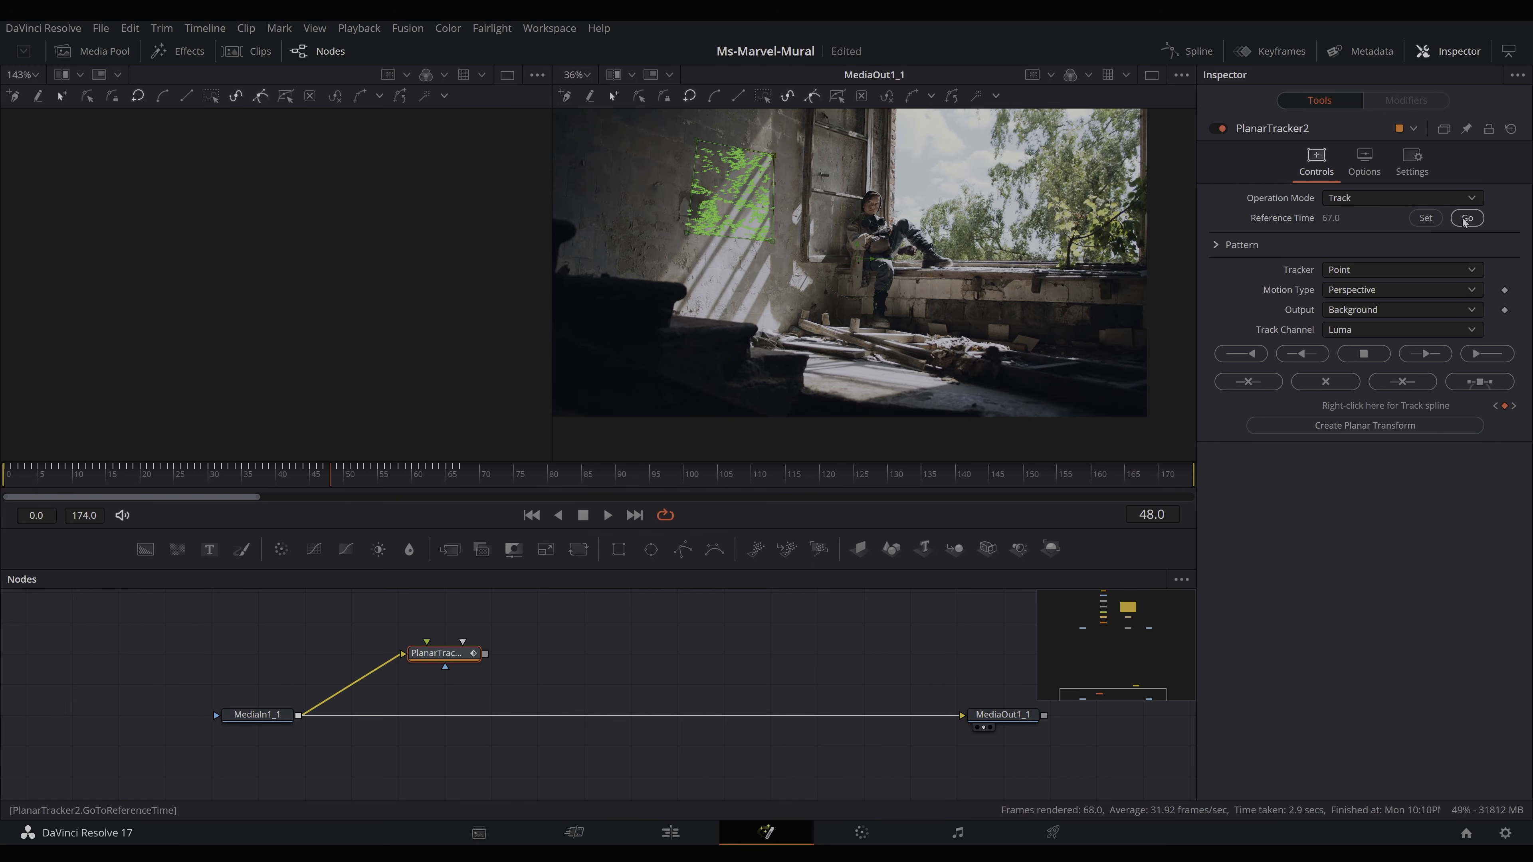
{"action": "left_click", "coordinate": [1465, 219]}
{"action": "left_click", "coordinate": [1480, 356]}
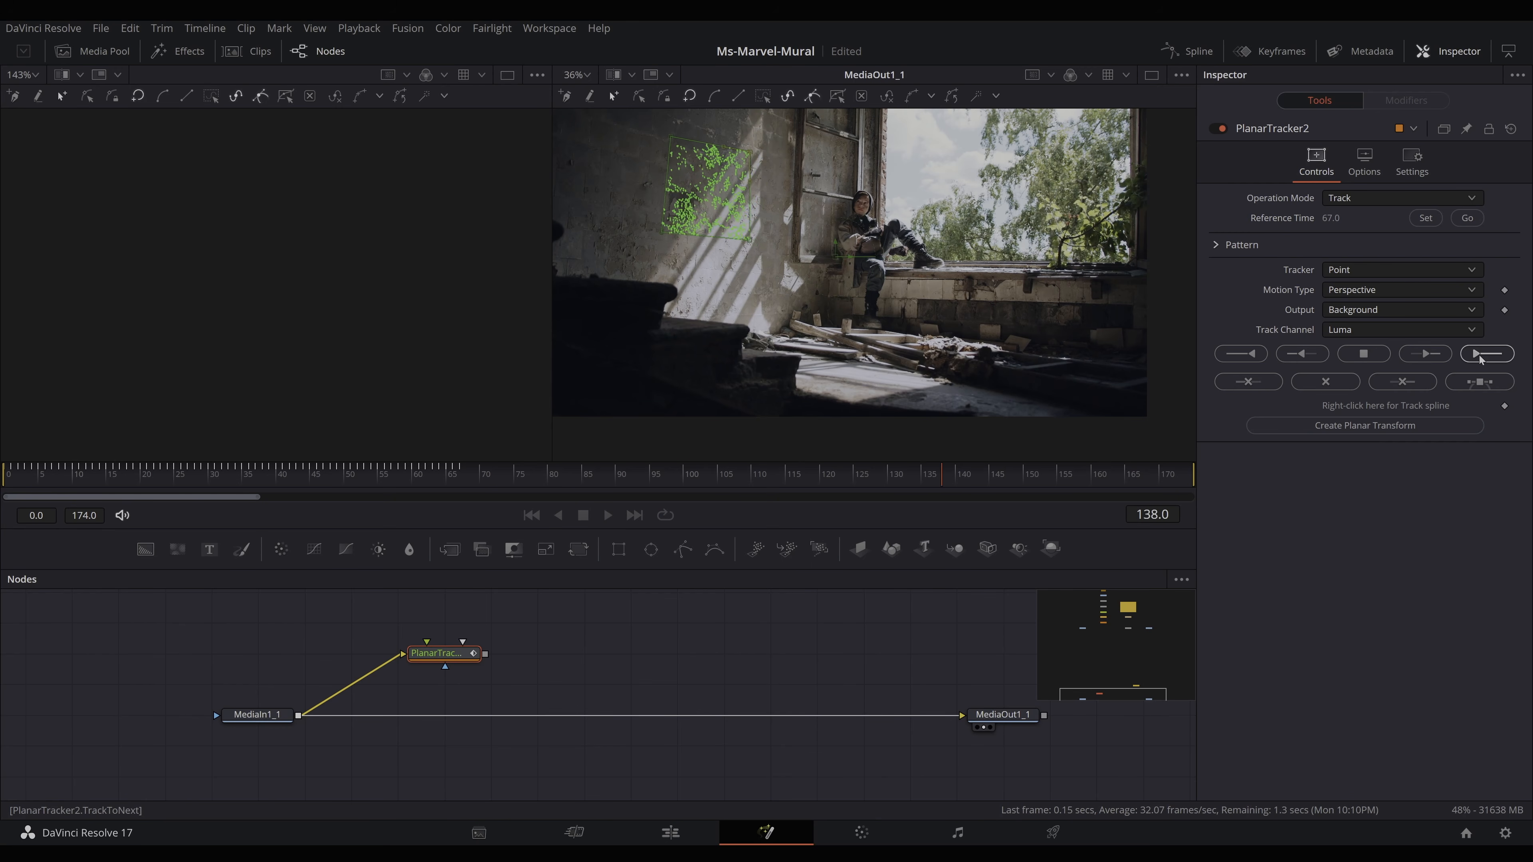
Play the tracked clip through from its start and examine how closely the tracking points follow the wall's surface
{"action": "left_click", "coordinate": [1066, 477]}
{"action": "left_click_drag", "start_coordinate": [1068, 476], "coordinate": [5, 466]}
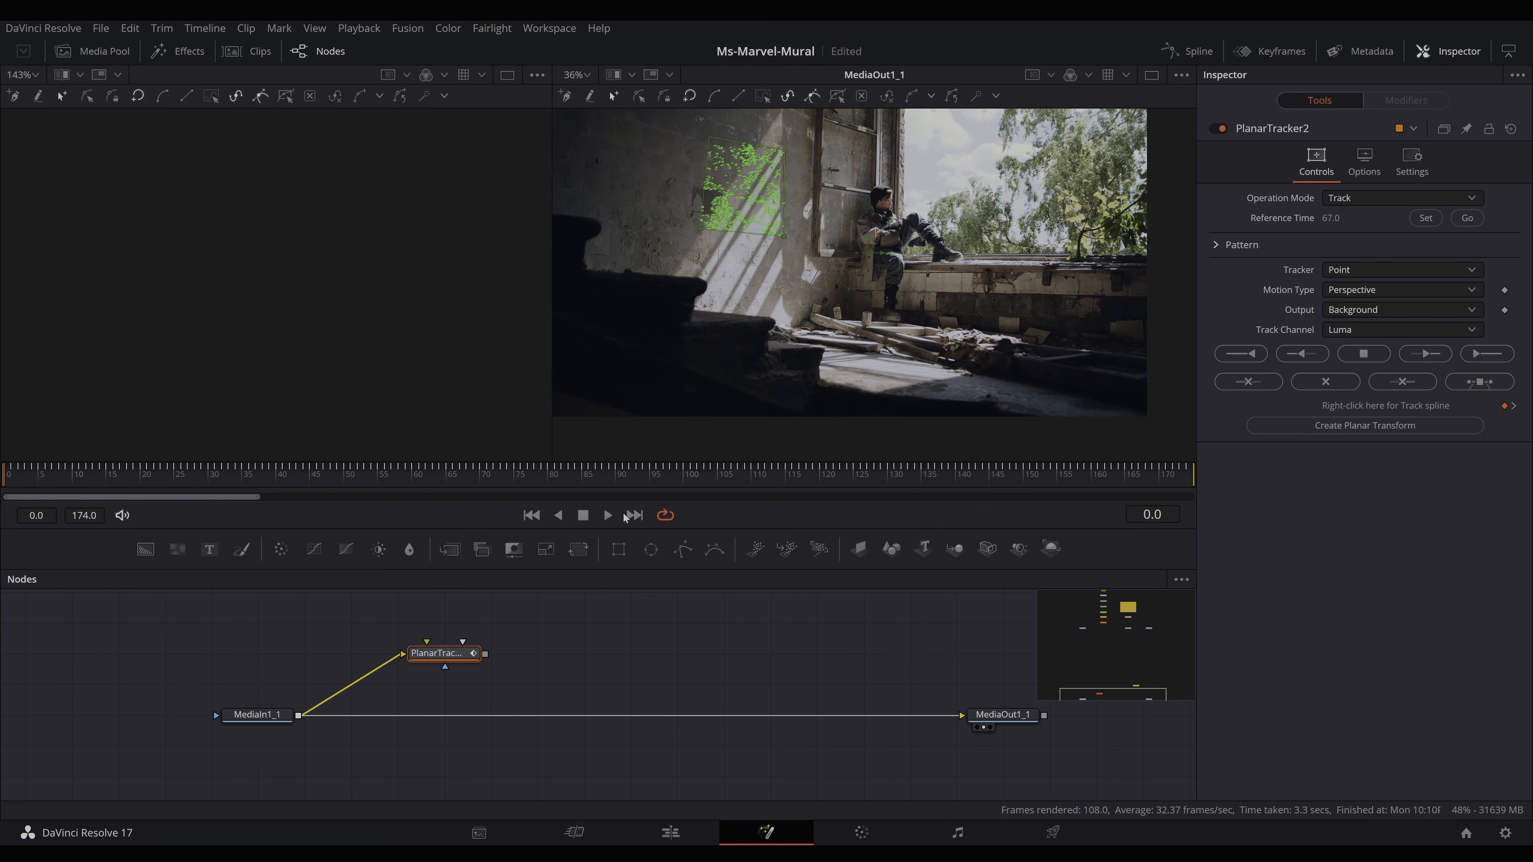
{"action": "left_click", "coordinate": [608, 515]}
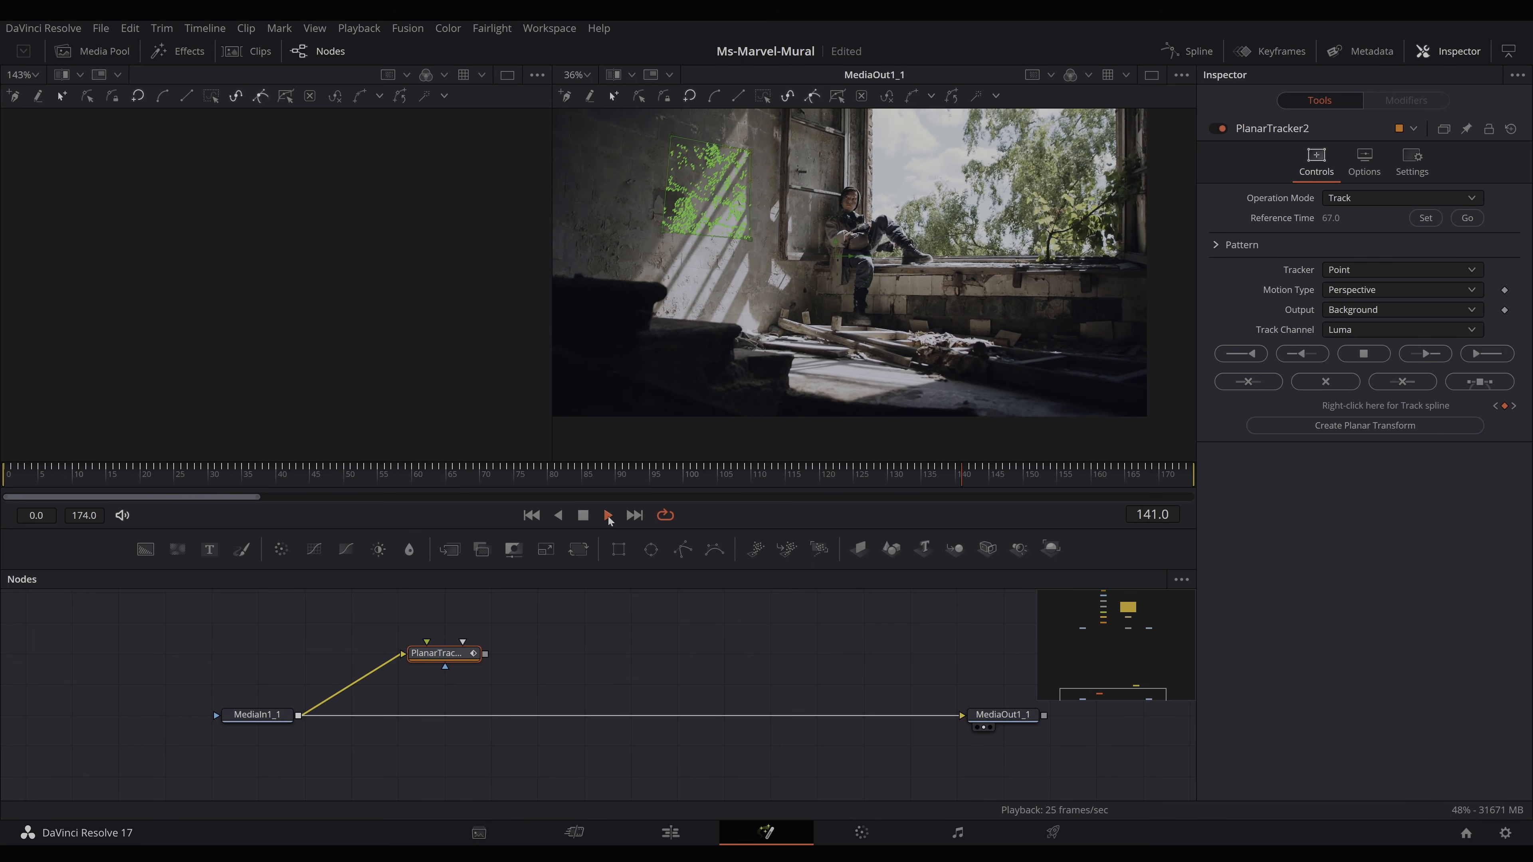
{"action": "left_click_drag", "start_coordinate": [736, 229], "coordinate": [783, 328]}
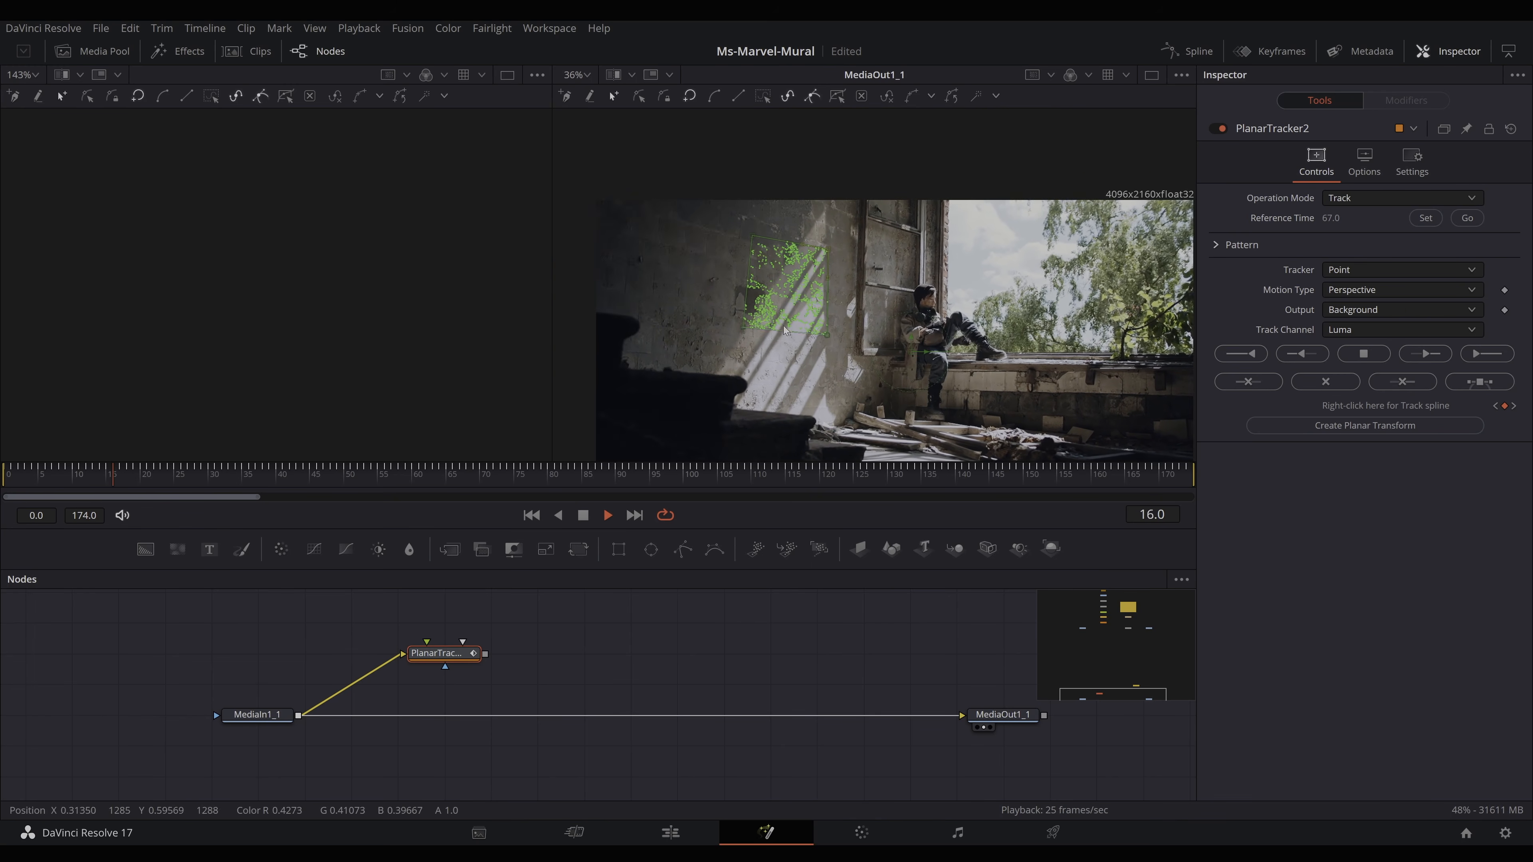
{"action": "scroll", "coordinate": [783, 329], "scroll_direction": "up", "scroll_amount": 5}
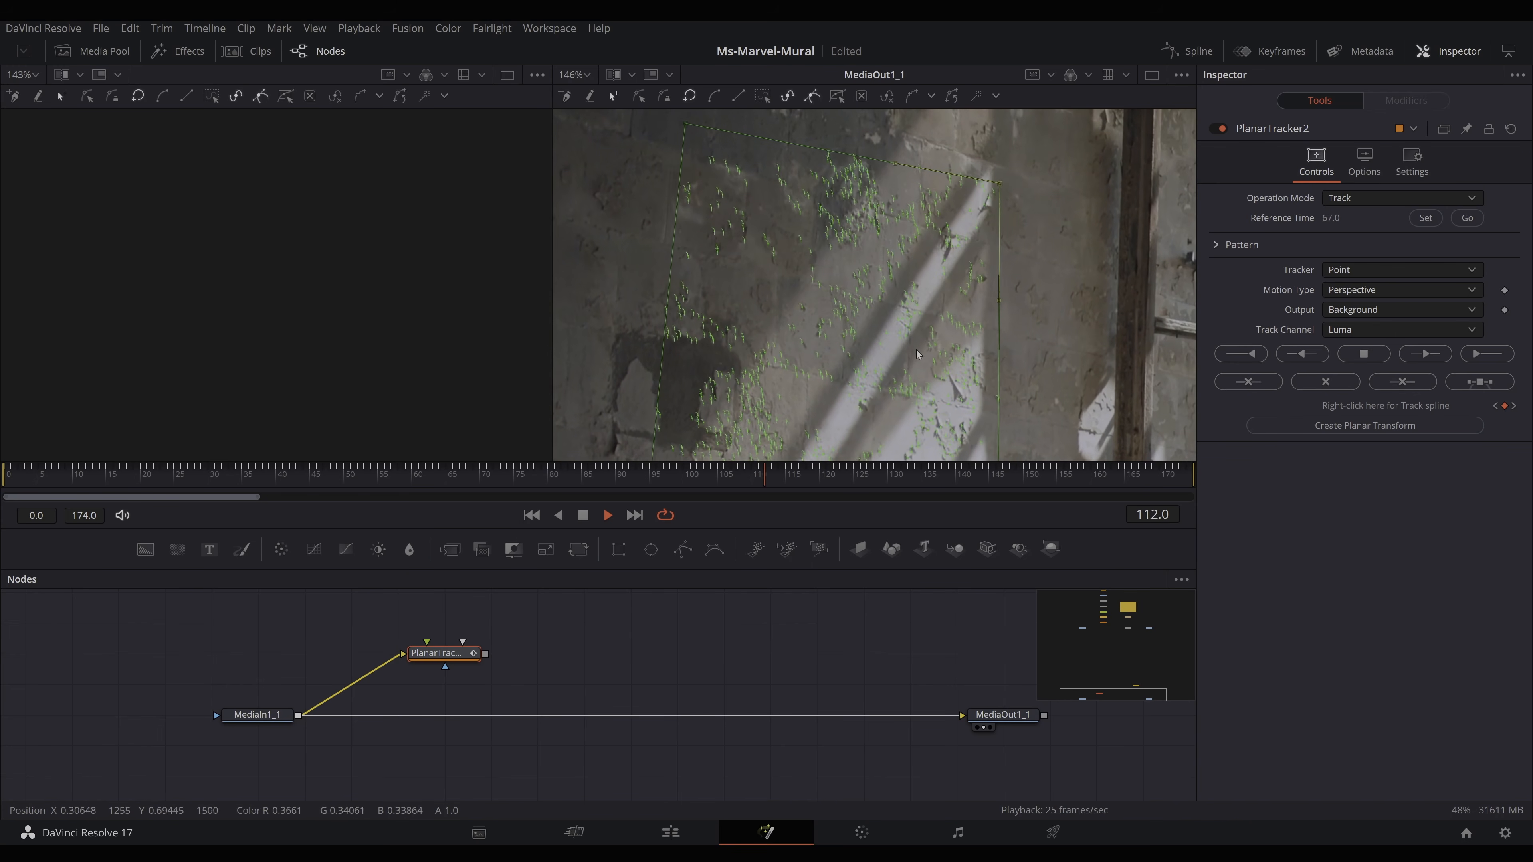
{"action": "key", "text": "space"}
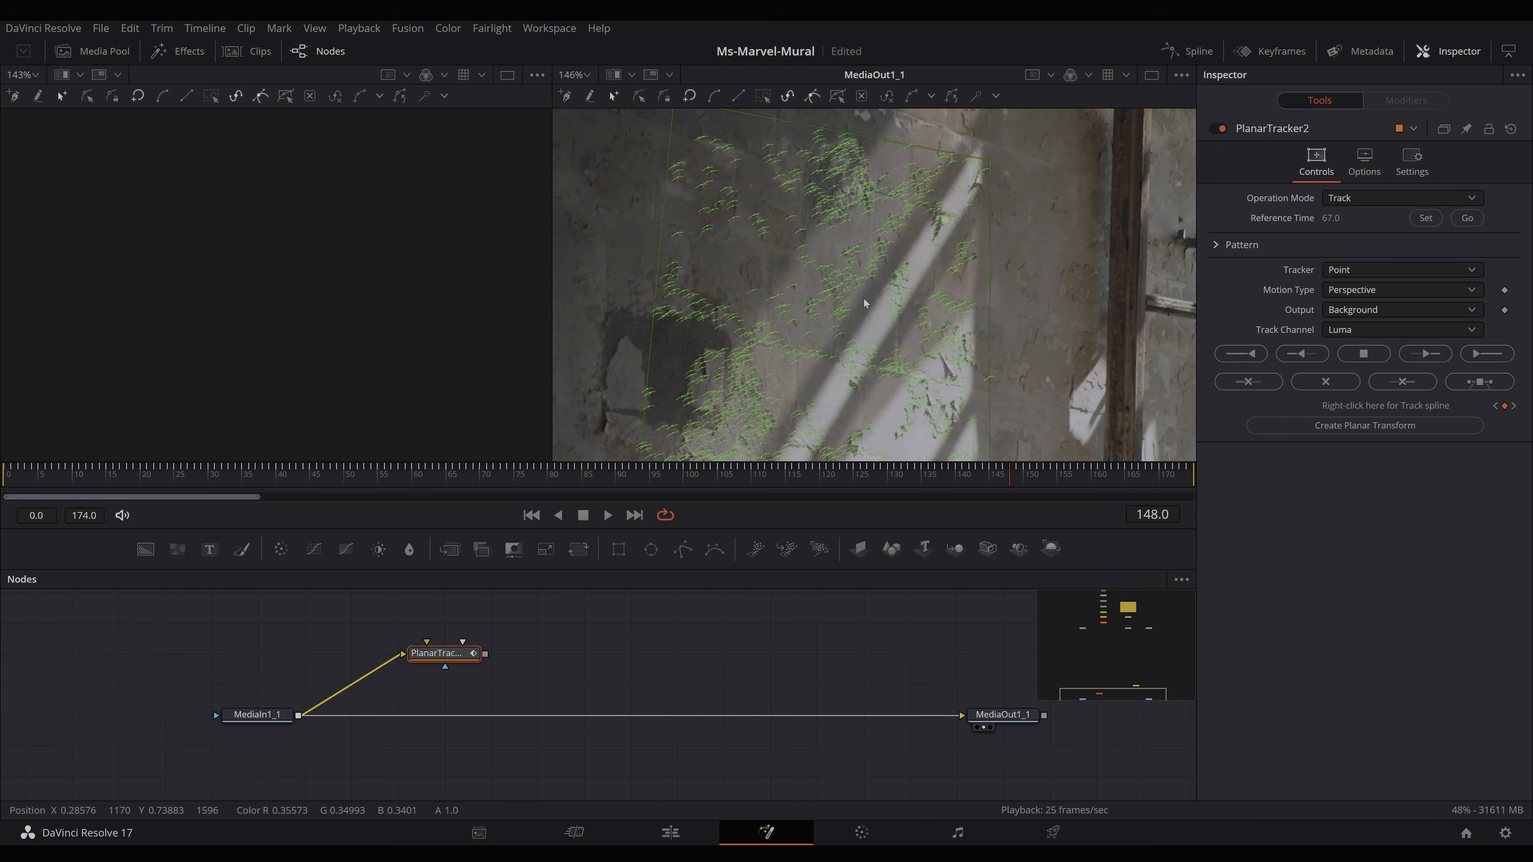
{"action": "scroll", "coordinate": [867, 315], "scroll_direction": "down", "scroll_amount": 10}
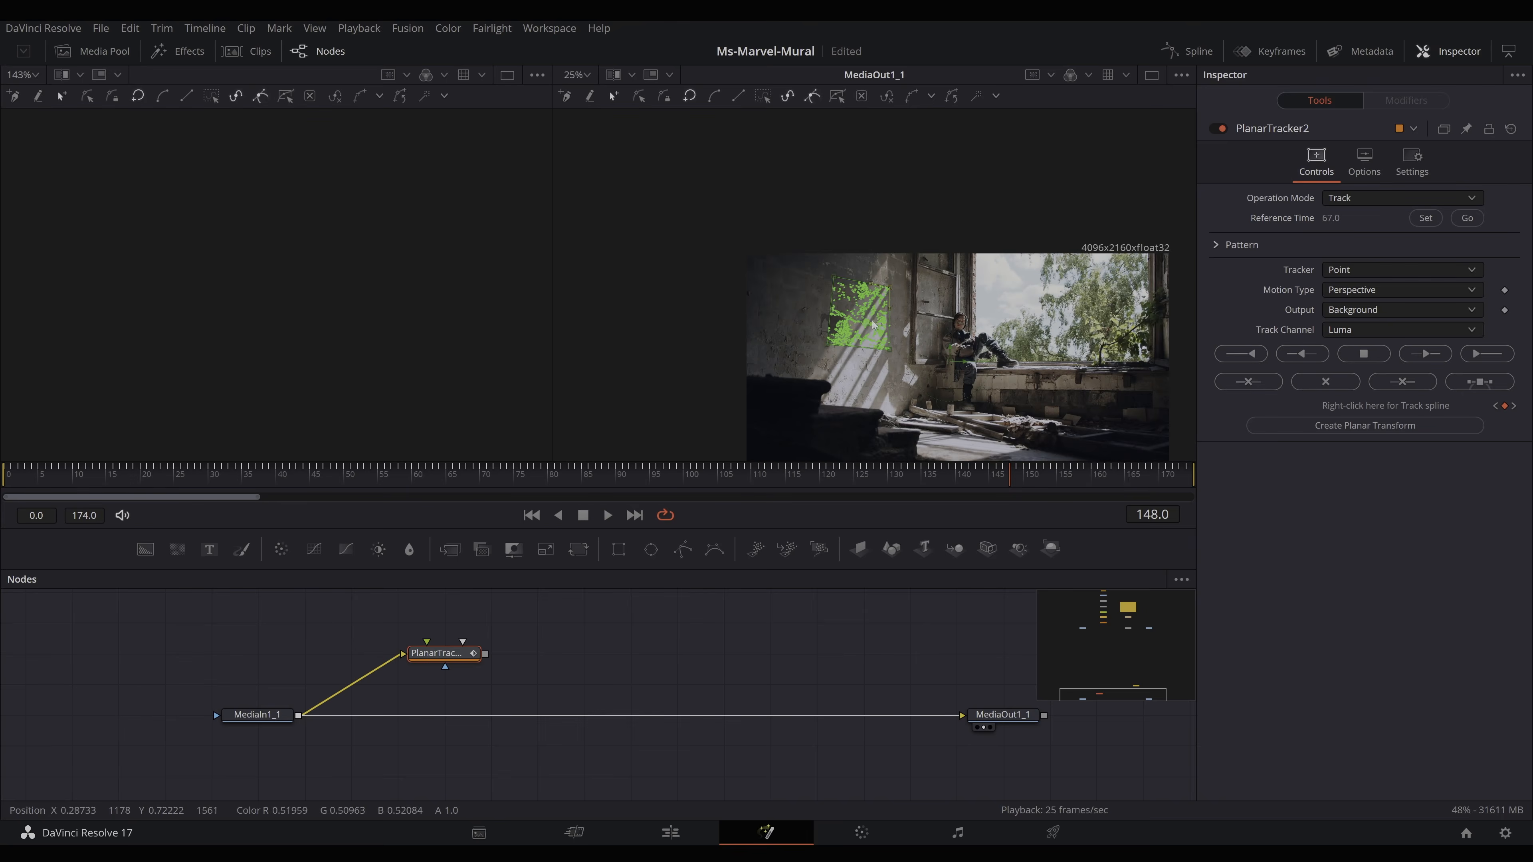
{"action": "scroll", "coordinate": [875, 325], "scroll_direction": "up", "scroll_amount": 4}
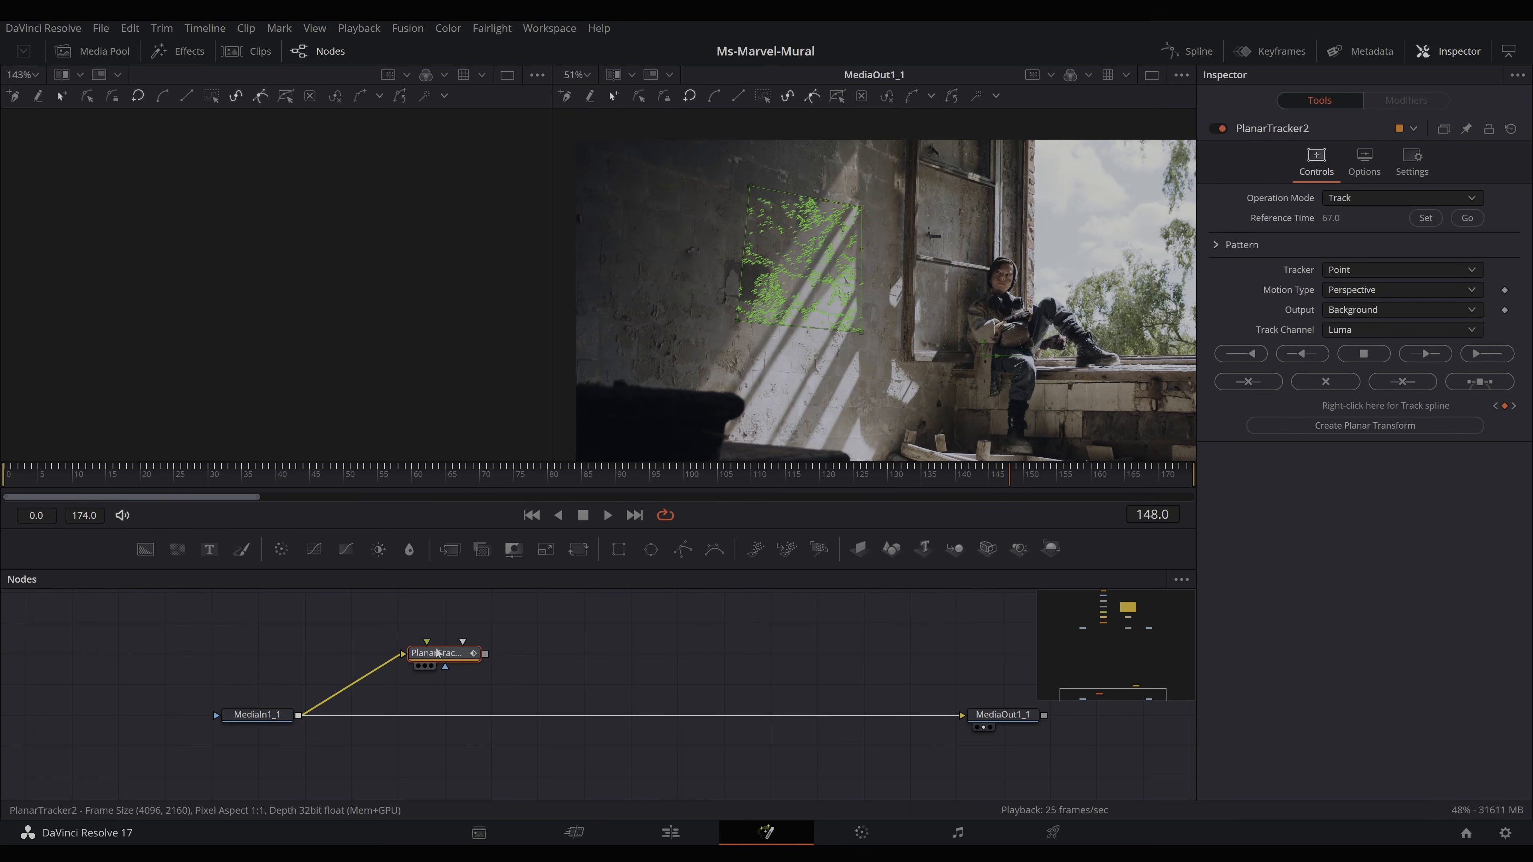
Bring the vj-clip animation from the media pool into the node graph as MediaIn2, placed above the planar tracker
{"action": "scroll", "coordinate": [531, 676], "scroll_direction": "up", "scroll_amount": 3}
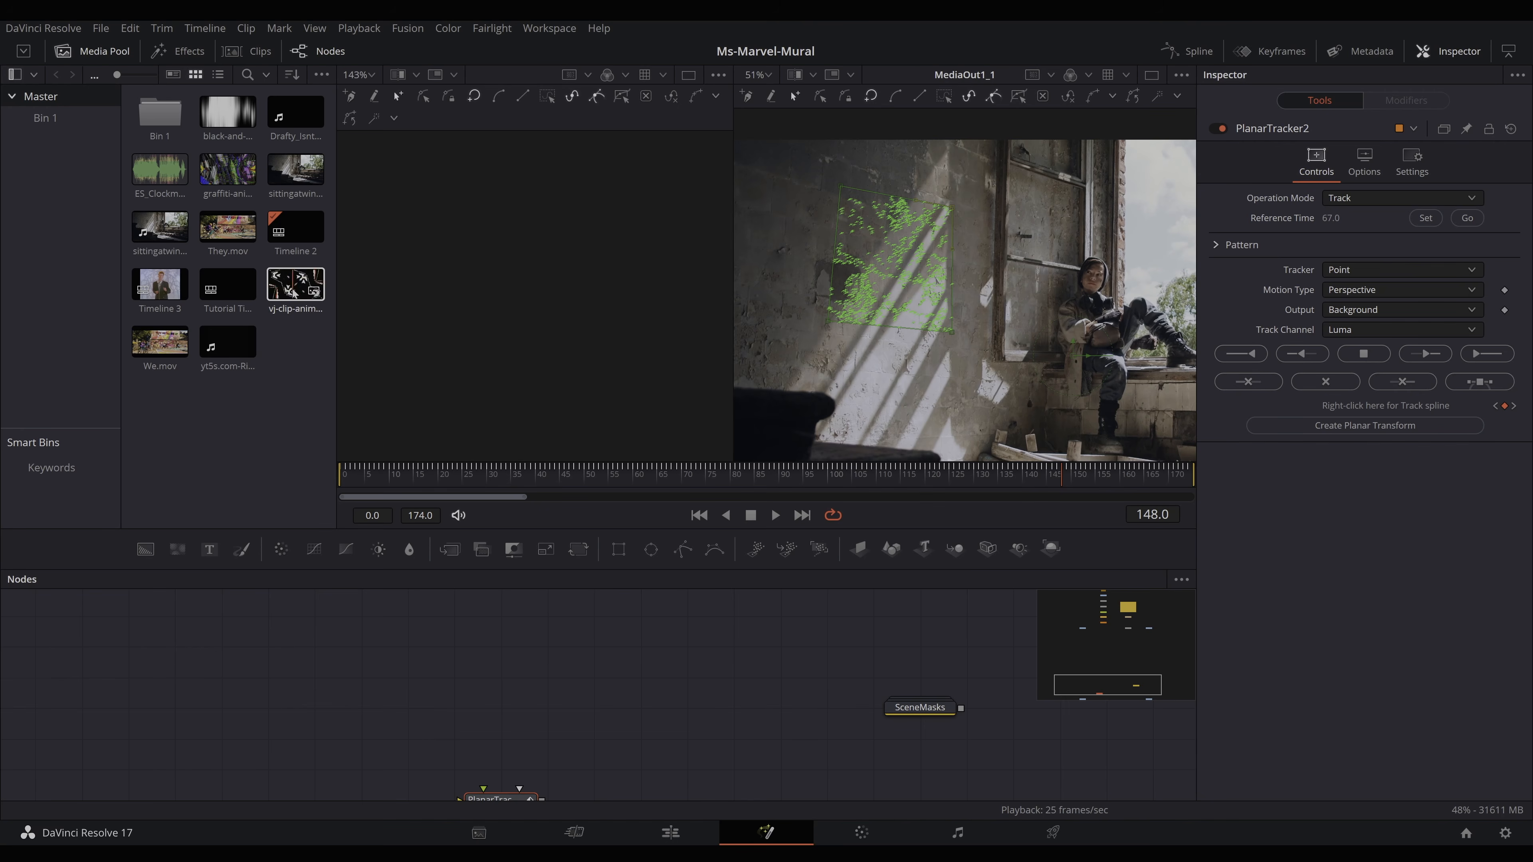
{"action": "left_click", "coordinate": [293, 295]}
{"action": "left_click_drag", "start_coordinate": [296, 309], "coordinate": [501, 649]}
{"action": "left_click_drag", "start_coordinate": [613, 717], "coordinate": [602, 733]}
{"action": "left_click_drag", "start_coordinate": [507, 667], "coordinate": [507, 636]}
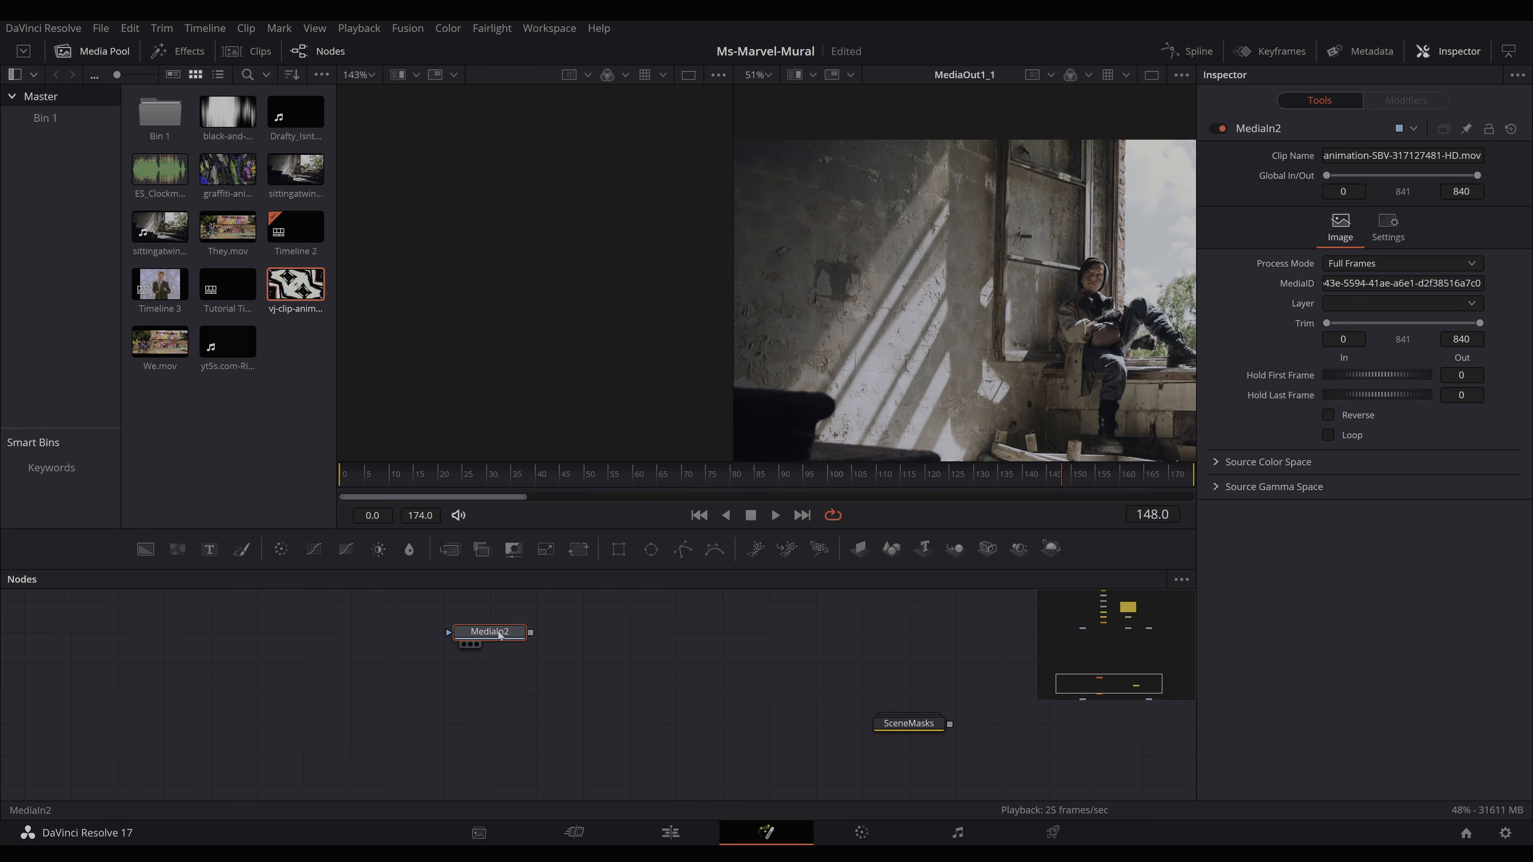
{"action": "left_click", "coordinate": [95, 52]}
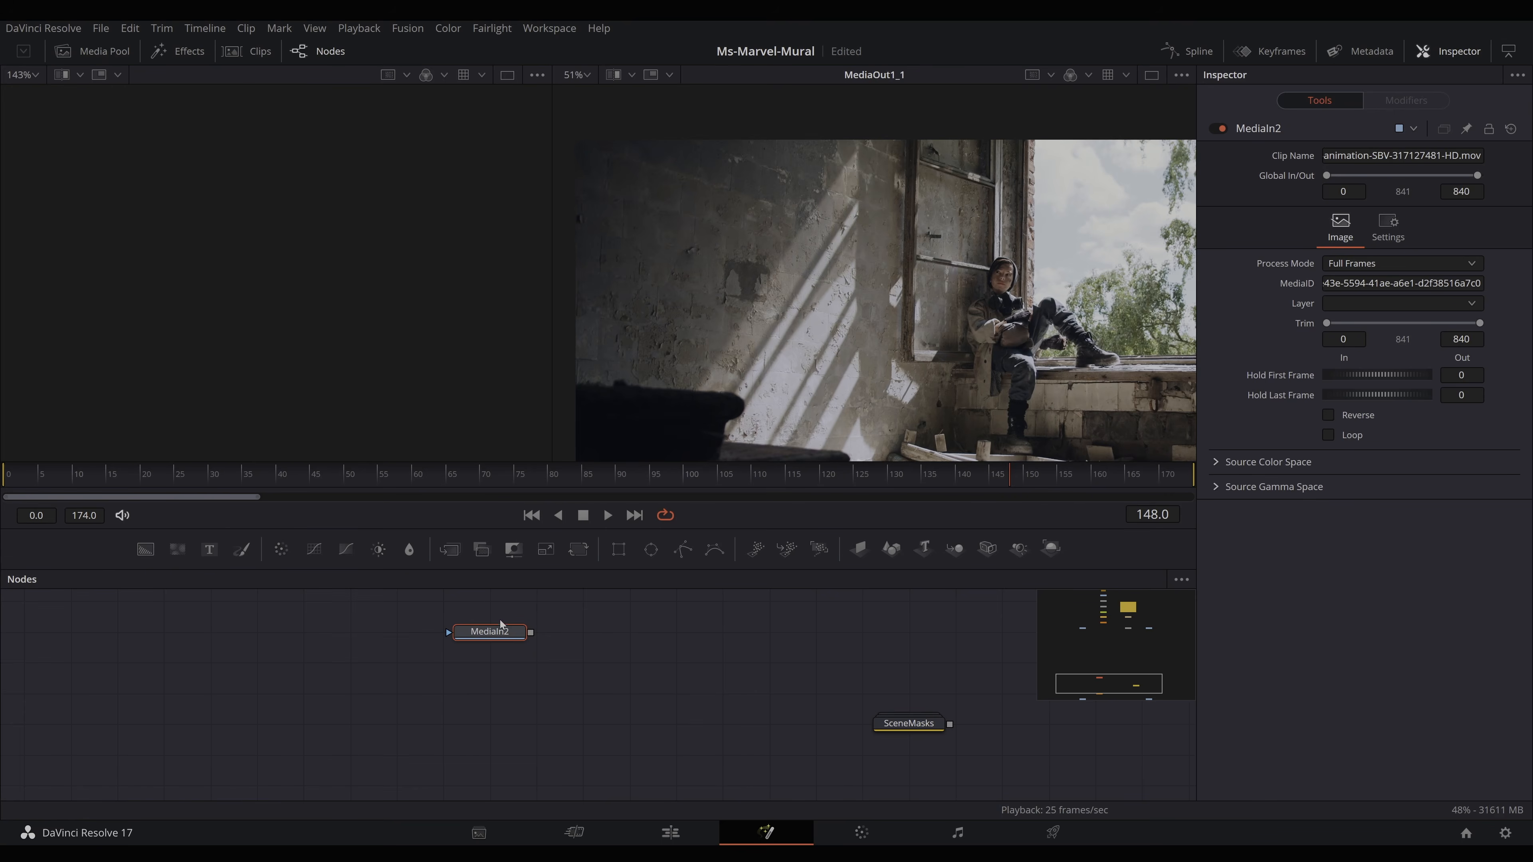
Display MediaIn2 in the empty viewer and play the animation from its start to frame 40
{"action": "key", "text": "1"}
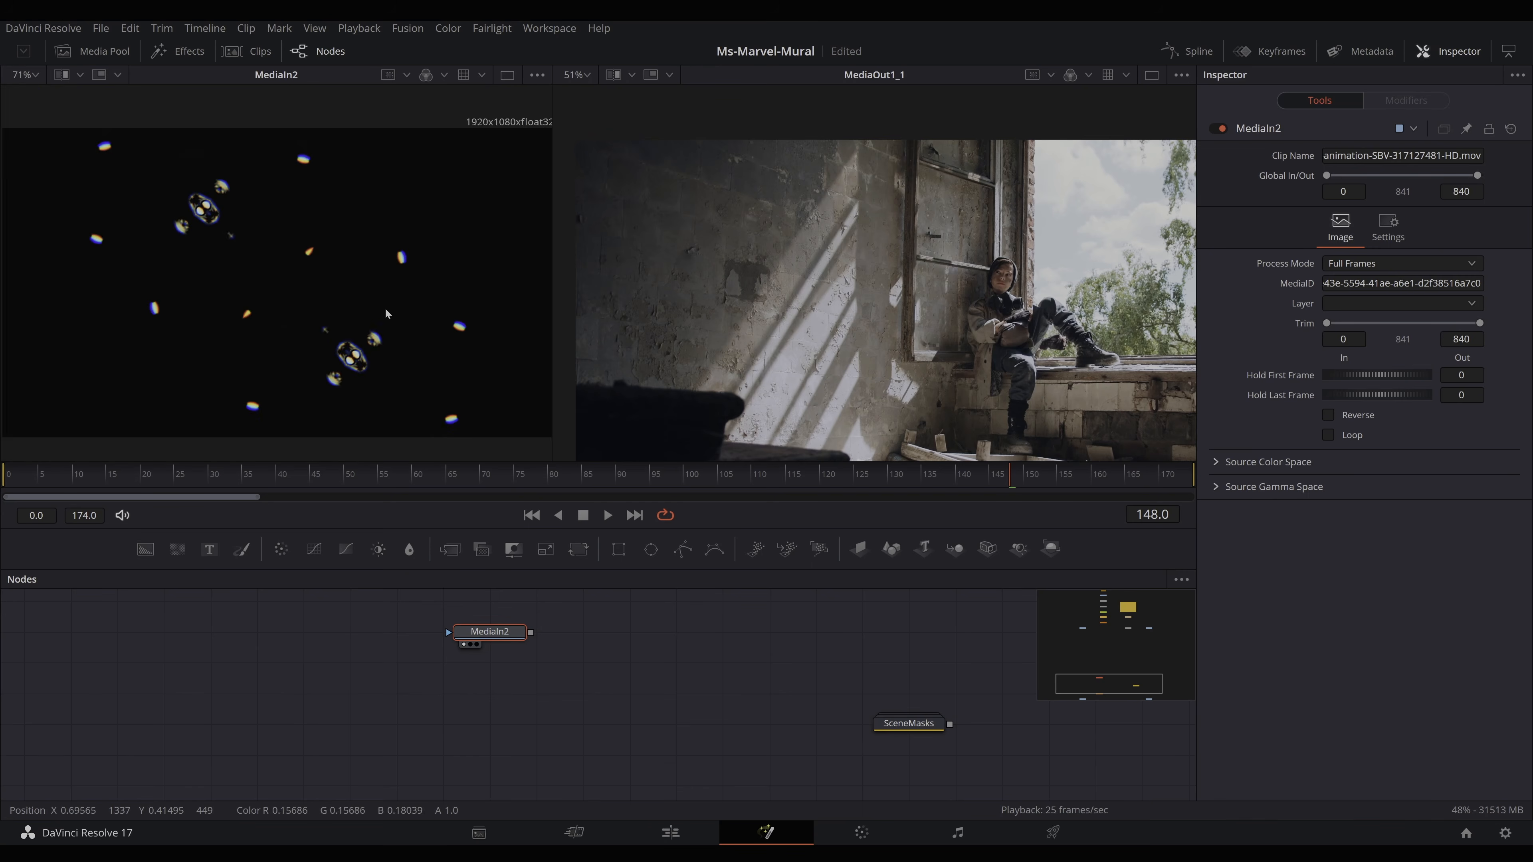
{"action": "left_click", "coordinate": [208, 475]}
{"action": "left_click_drag", "start_coordinate": [235, 475], "coordinate": [0, 491]}
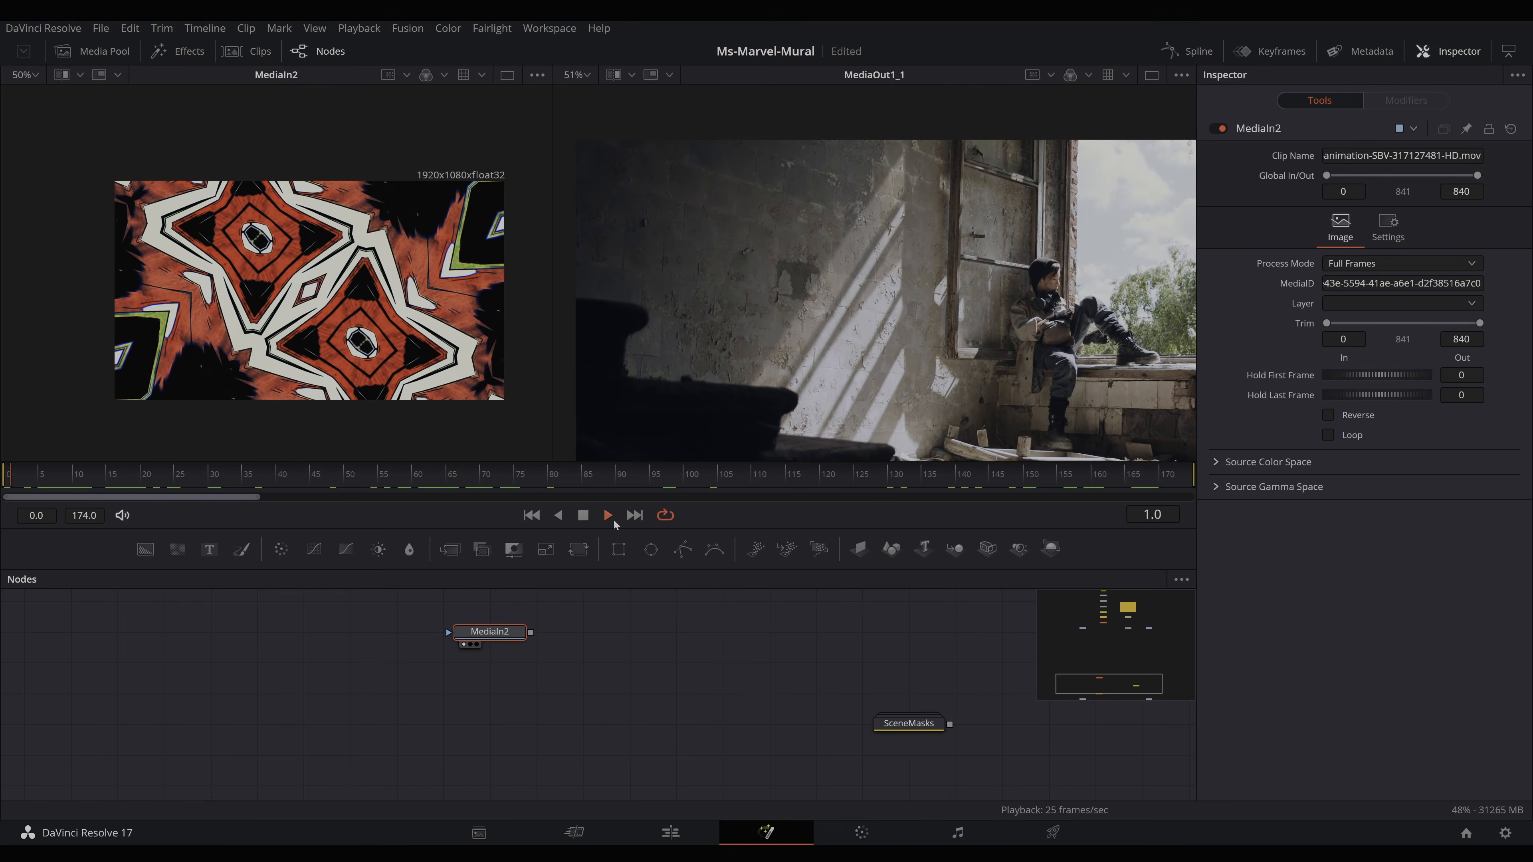
{"action": "left_click", "coordinate": [583, 516]}
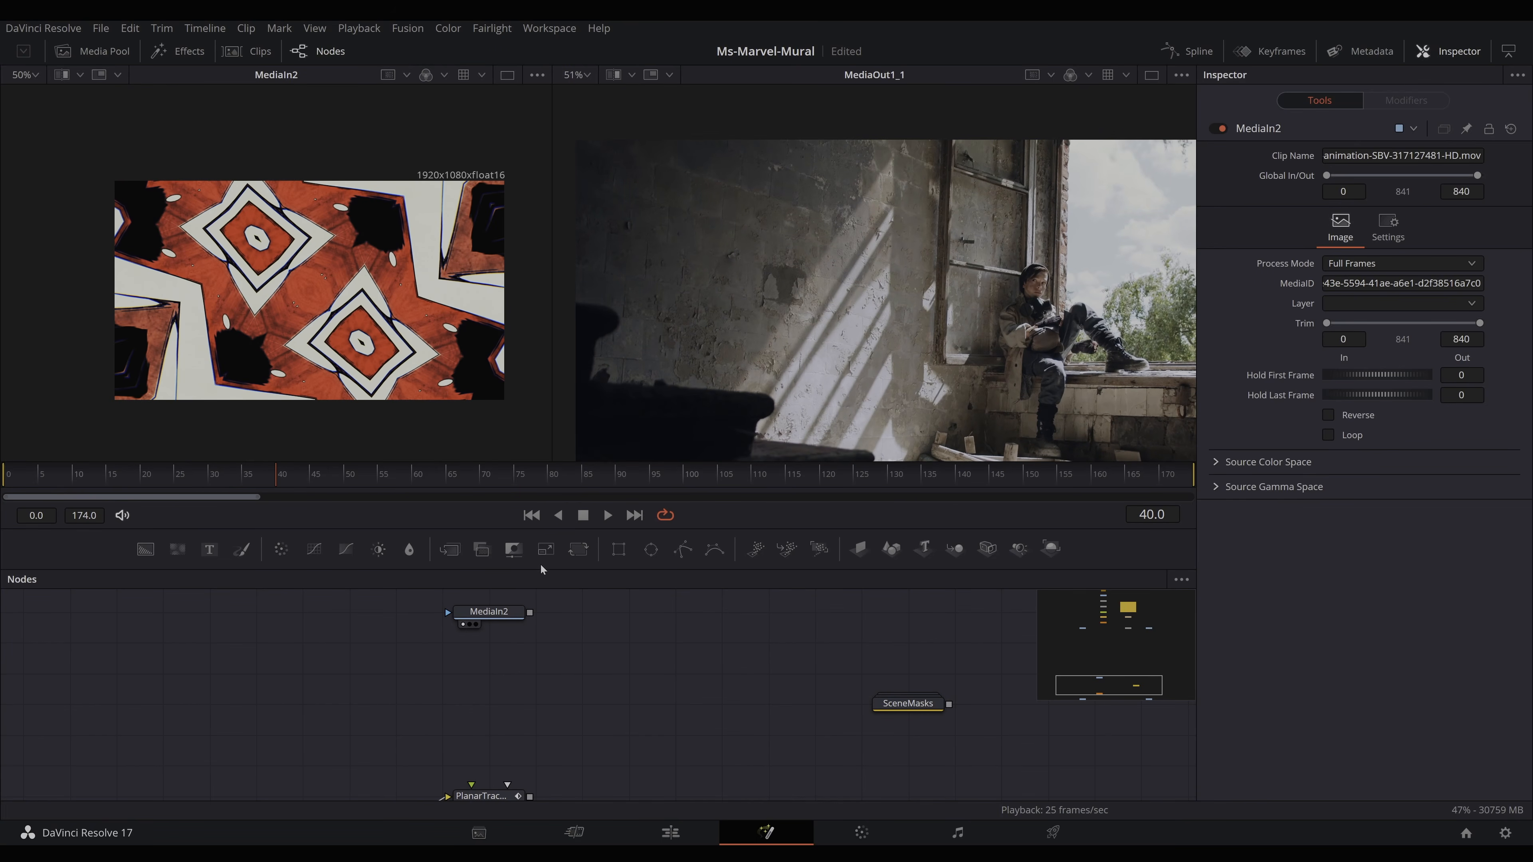
Add a Resize node of 4096 by 2160 below MediaIn2, feed it from MediaIn2, and display its output in place of the animation
{"action": "mouse_move", "coordinate": [551, 553]}
{"action": "left_mouse_down"}
{"action": "mouse_move", "coordinate": [522, 641]}
{"action": "mouse_move", "coordinate": [476, 669]}
{"action": "left_mouse_up"}
{"action": "left_click_drag", "start_coordinate": [529, 613], "coordinate": [476, 673]}
{"action": "key", "text": "1"}
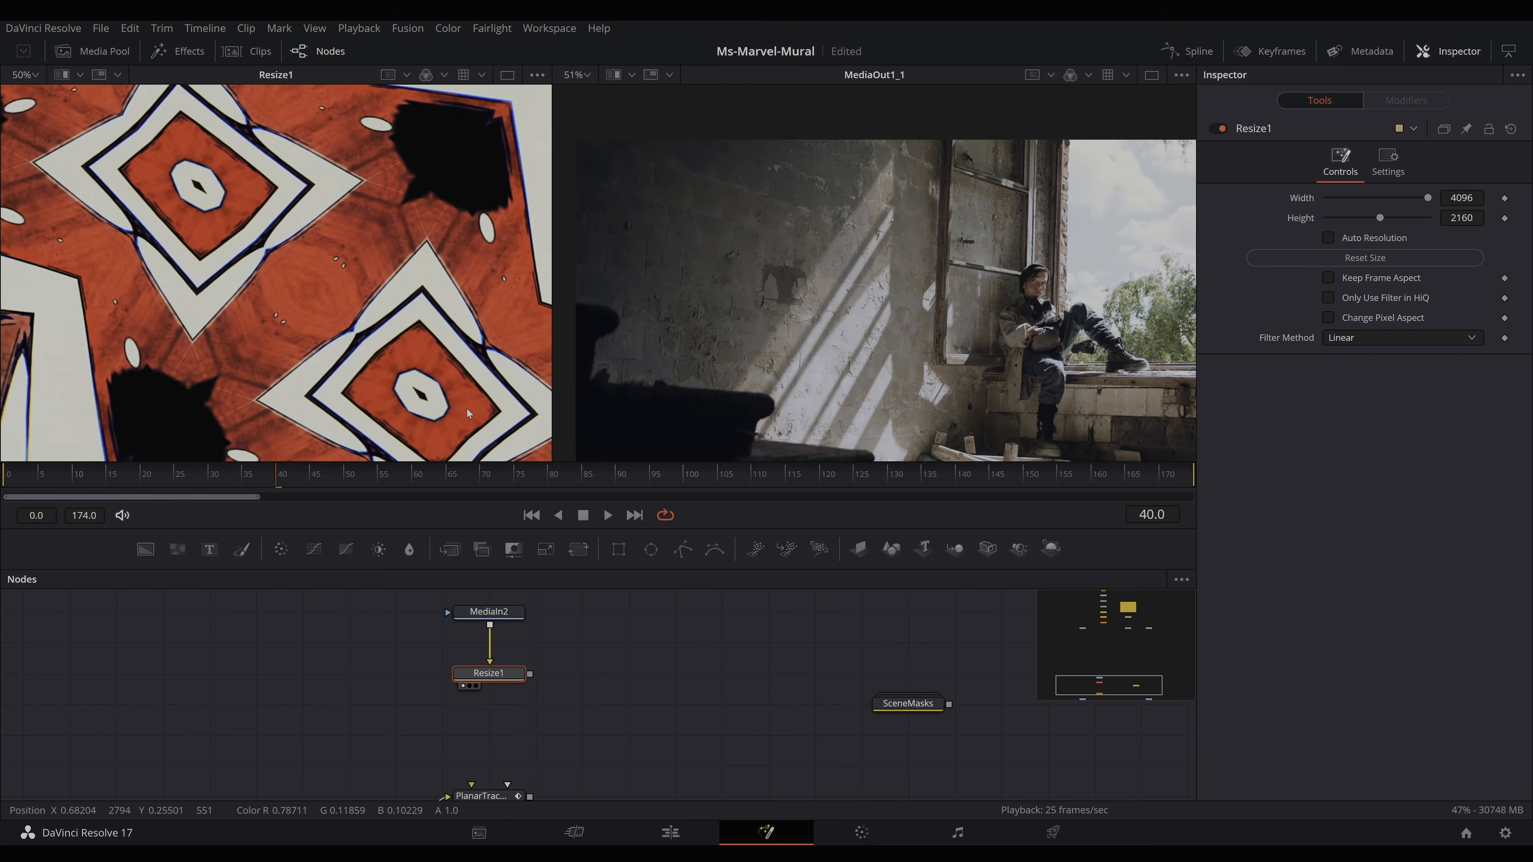
Compare the frame resolution of the Resize1 output with that of MediaOut1_1 and the original MediaIn2 clip
{"action": "scroll", "coordinate": [438, 418], "scroll_direction": "down", "scroll_amount": 3}
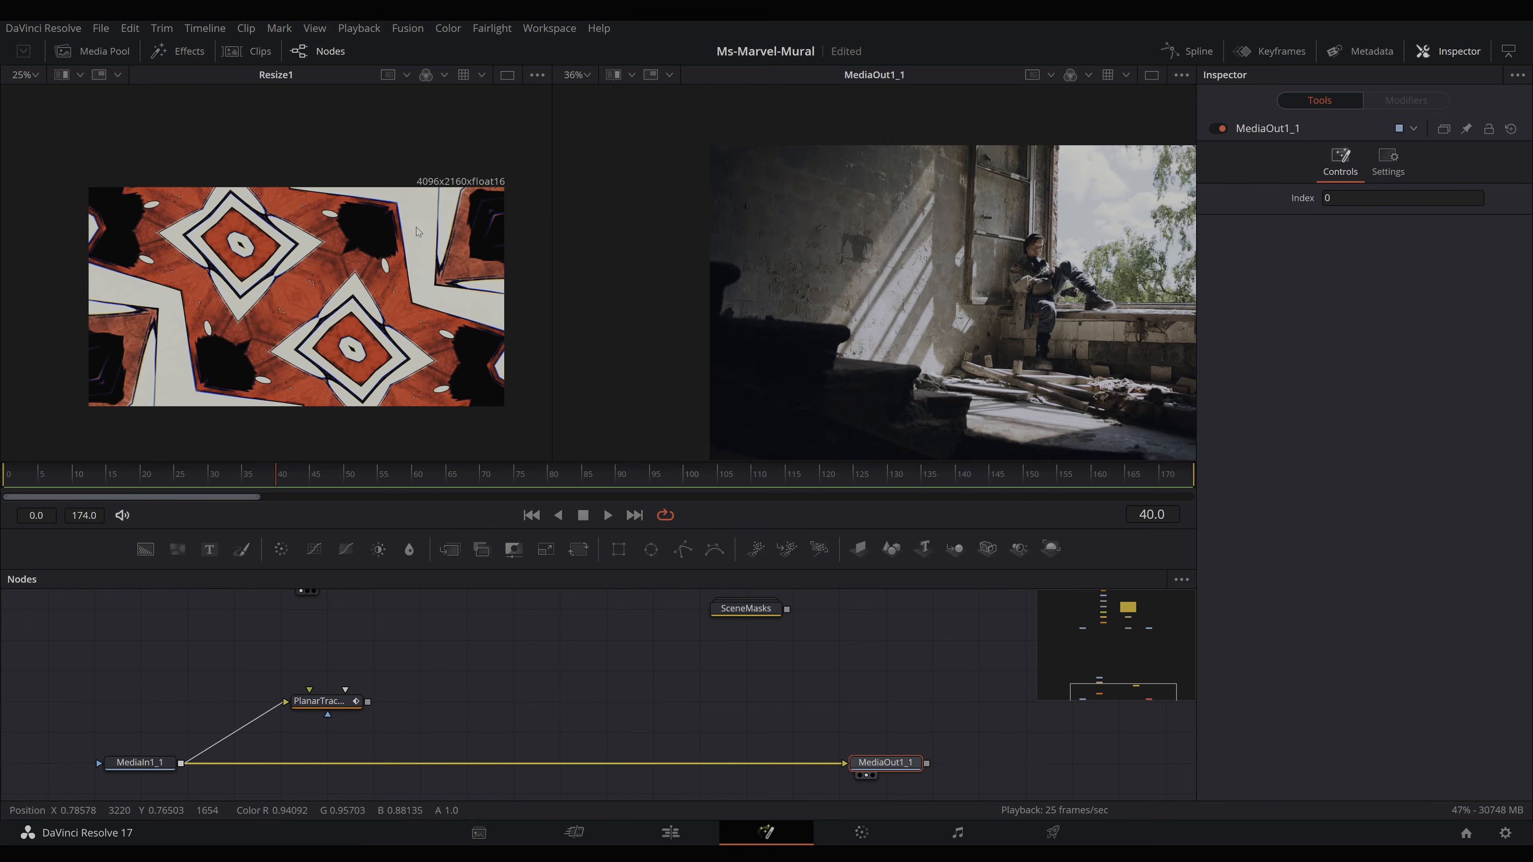
{"action": "scroll", "coordinate": [419, 231], "scroll_direction": "up", "scroll_amount": 2}
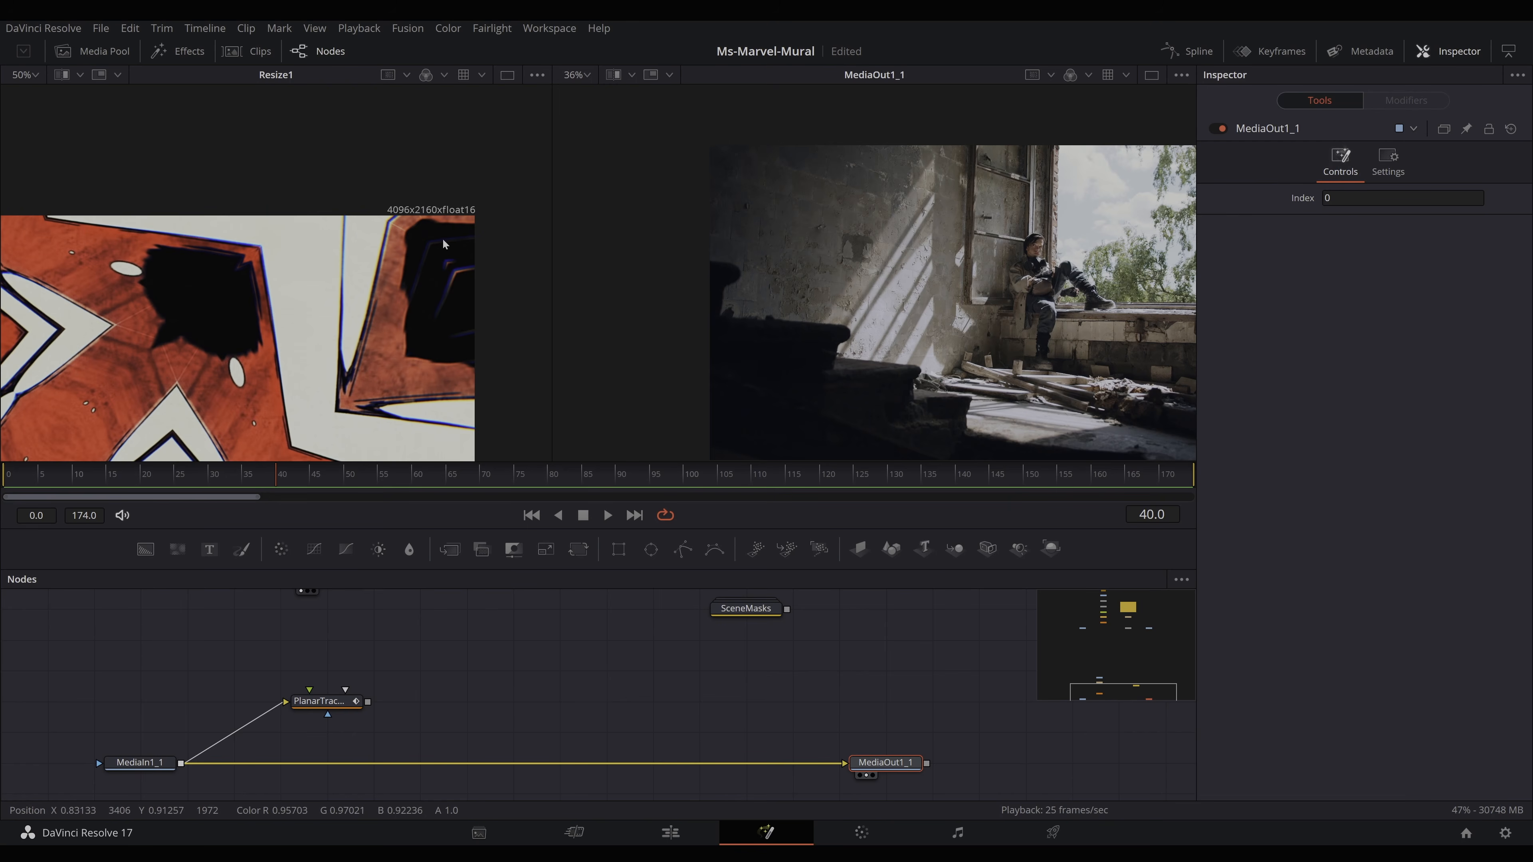
{"action": "left_click_drag", "start_coordinate": [1123, 205], "coordinate": [786, 238]}
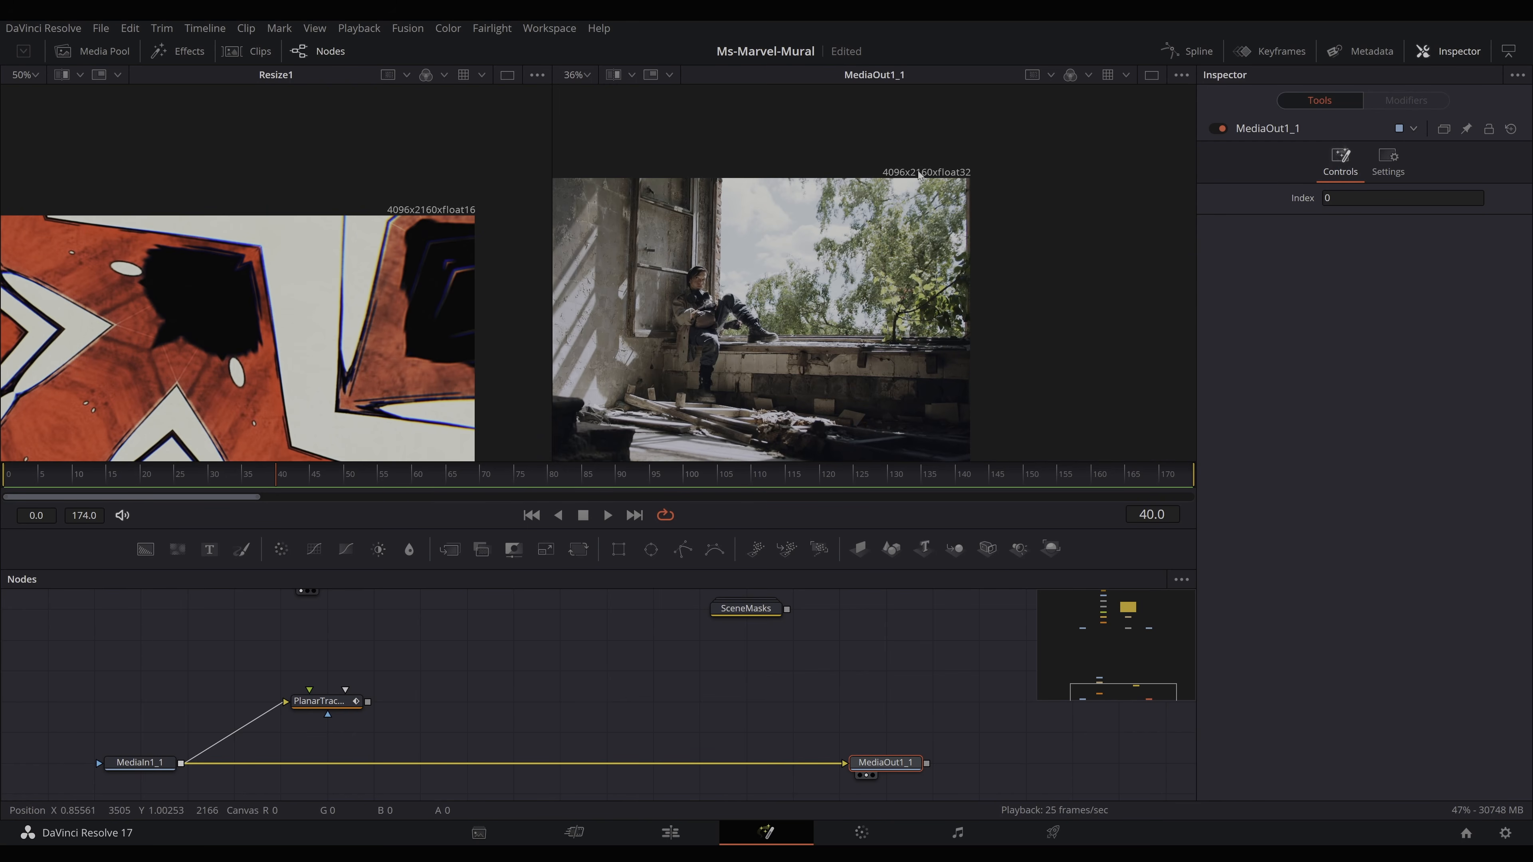
{"action": "left_click_drag", "start_coordinate": [668, 373], "coordinate": [914, 321]}
{"action": "left_click_drag", "start_coordinate": [373, 334], "coordinate": [477, 289]}
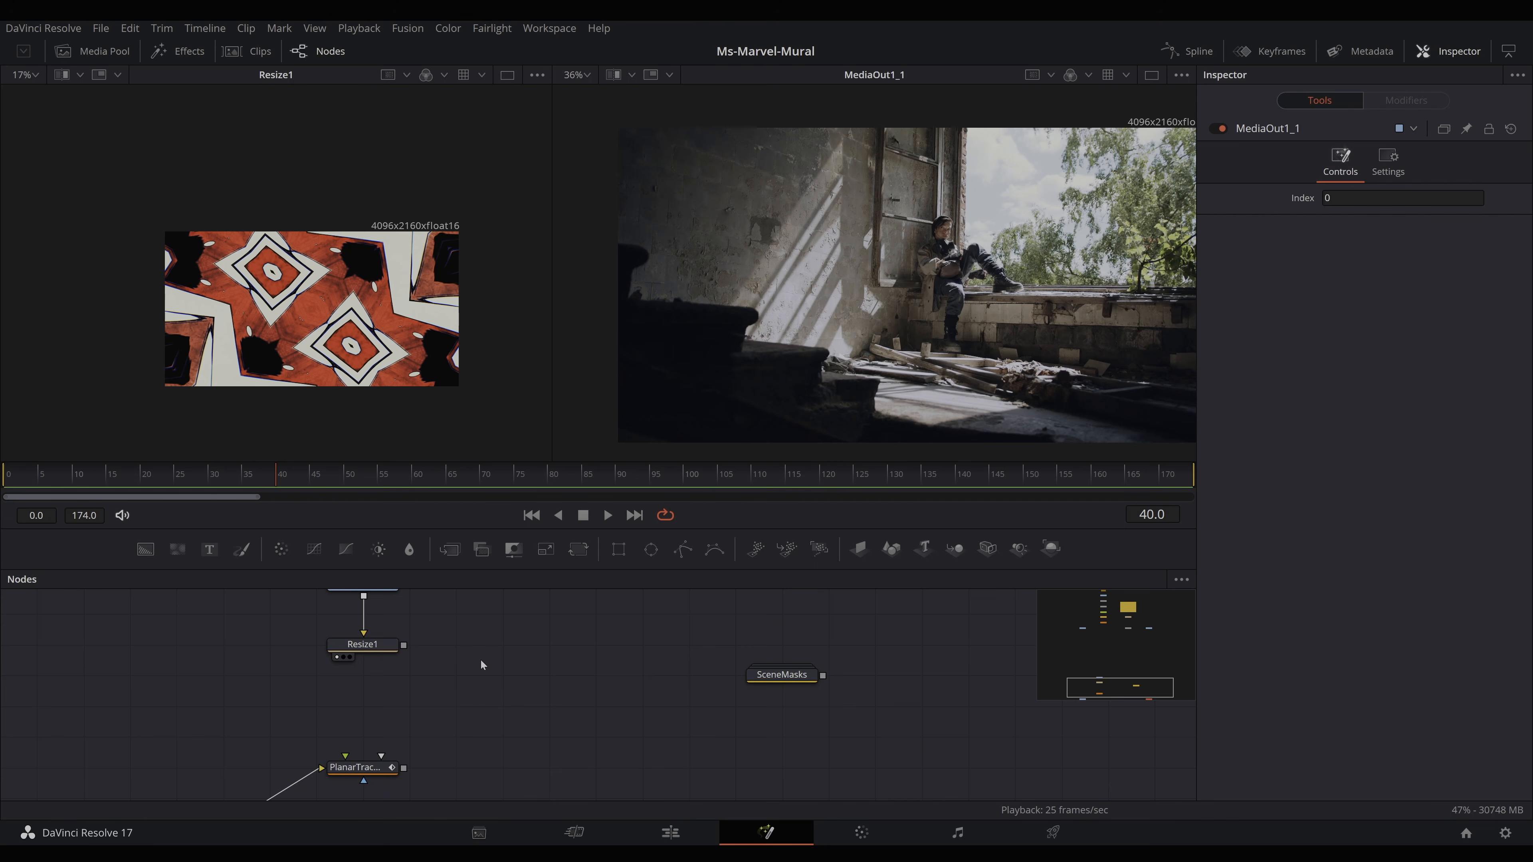
{"action": "left_click", "coordinate": [362, 644]}
{"action": "scroll", "coordinate": [499, 716], "scroll_direction": "up", "scroll_amount": 2}
{"action": "left_click", "coordinate": [362, 630]}
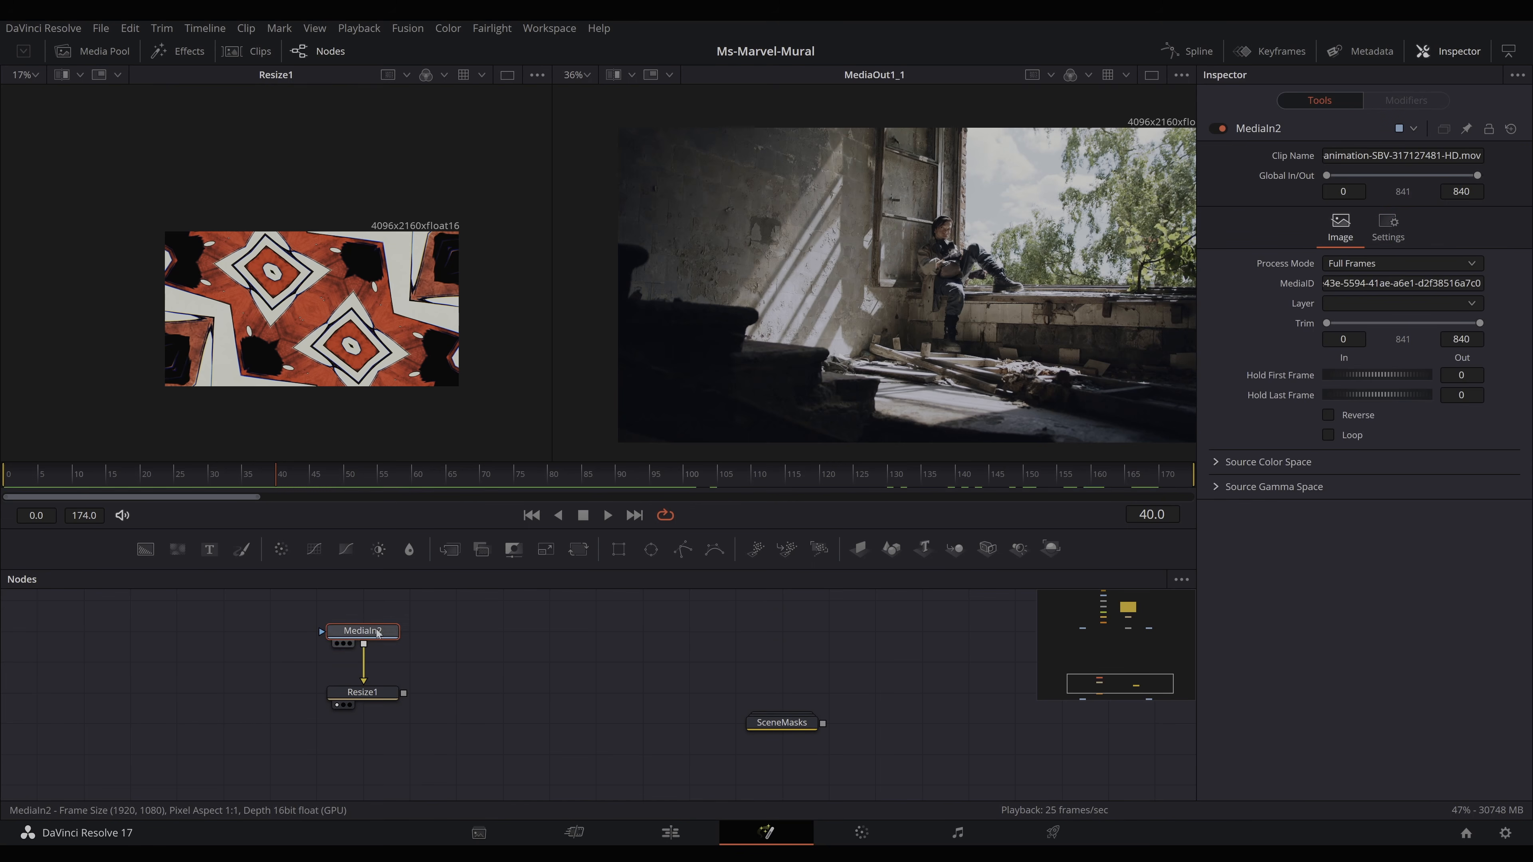
Connect Resize1 to the planar tracker's Corner Pin 1 input, and merge the tracker's output over the MediaIn1_1 to MediaOut1_1 line
{"action": "scroll", "coordinate": [464, 702], "scroll_direction": "down", "scroll_amount": 3}
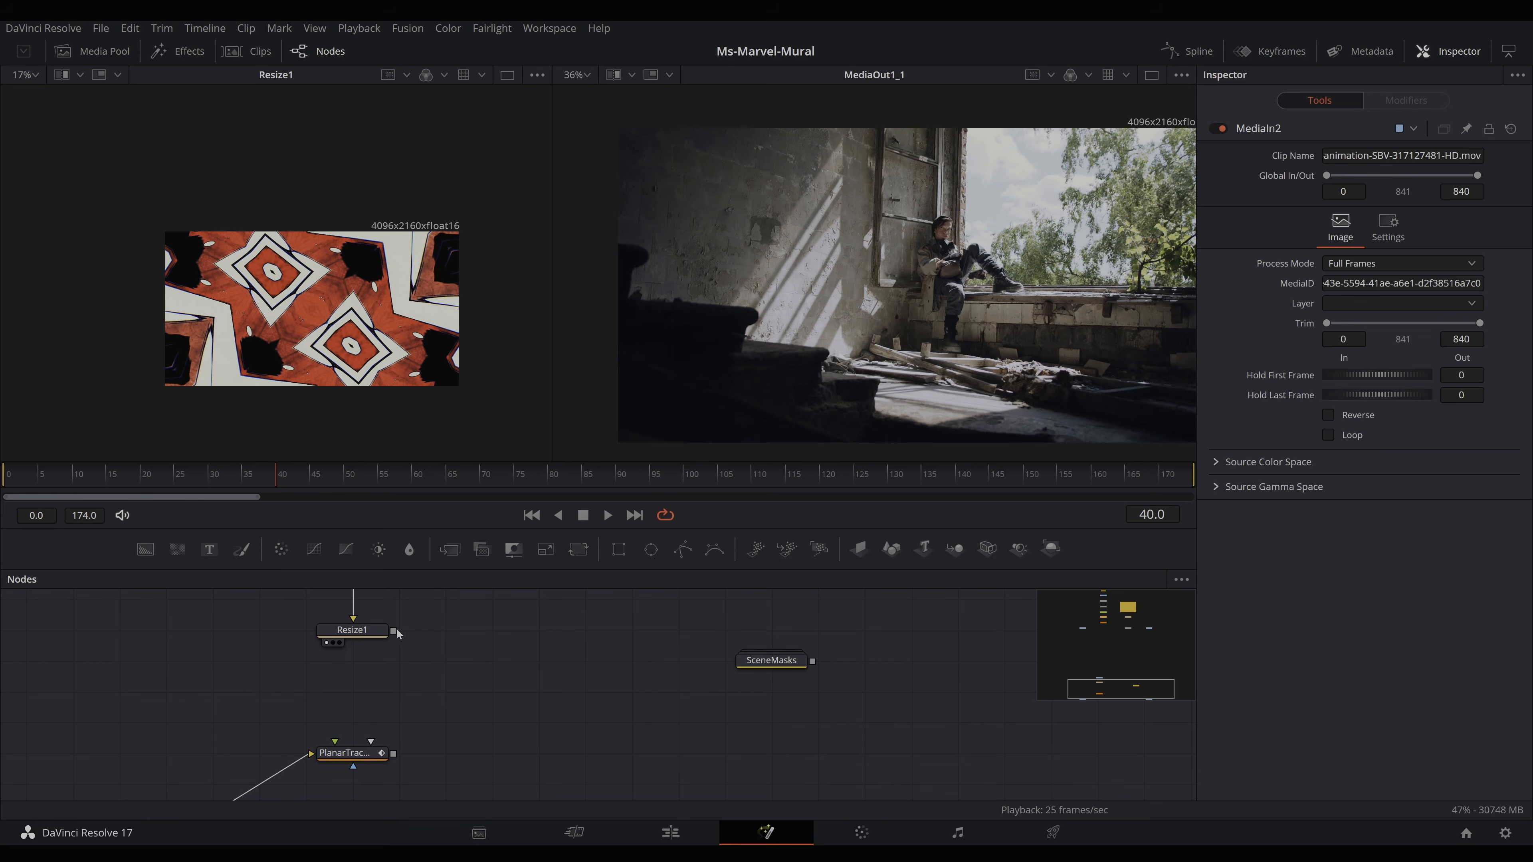
{"action": "left_click_drag", "start_coordinate": [394, 632], "coordinate": [370, 746]}
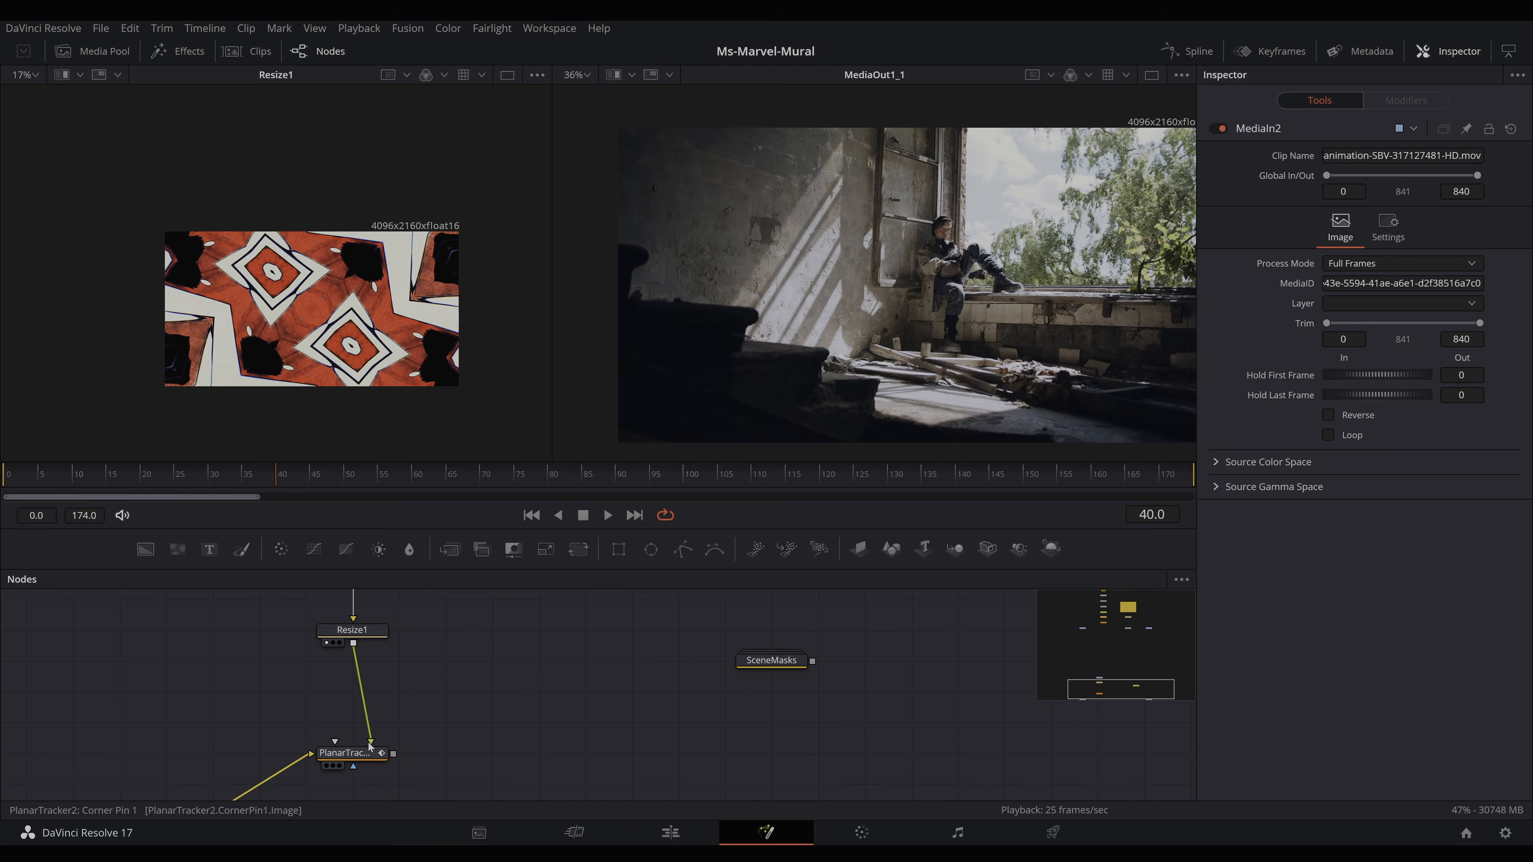
{"action": "scroll", "coordinate": [482, 711], "scroll_direction": "down", "scroll_amount": 5}
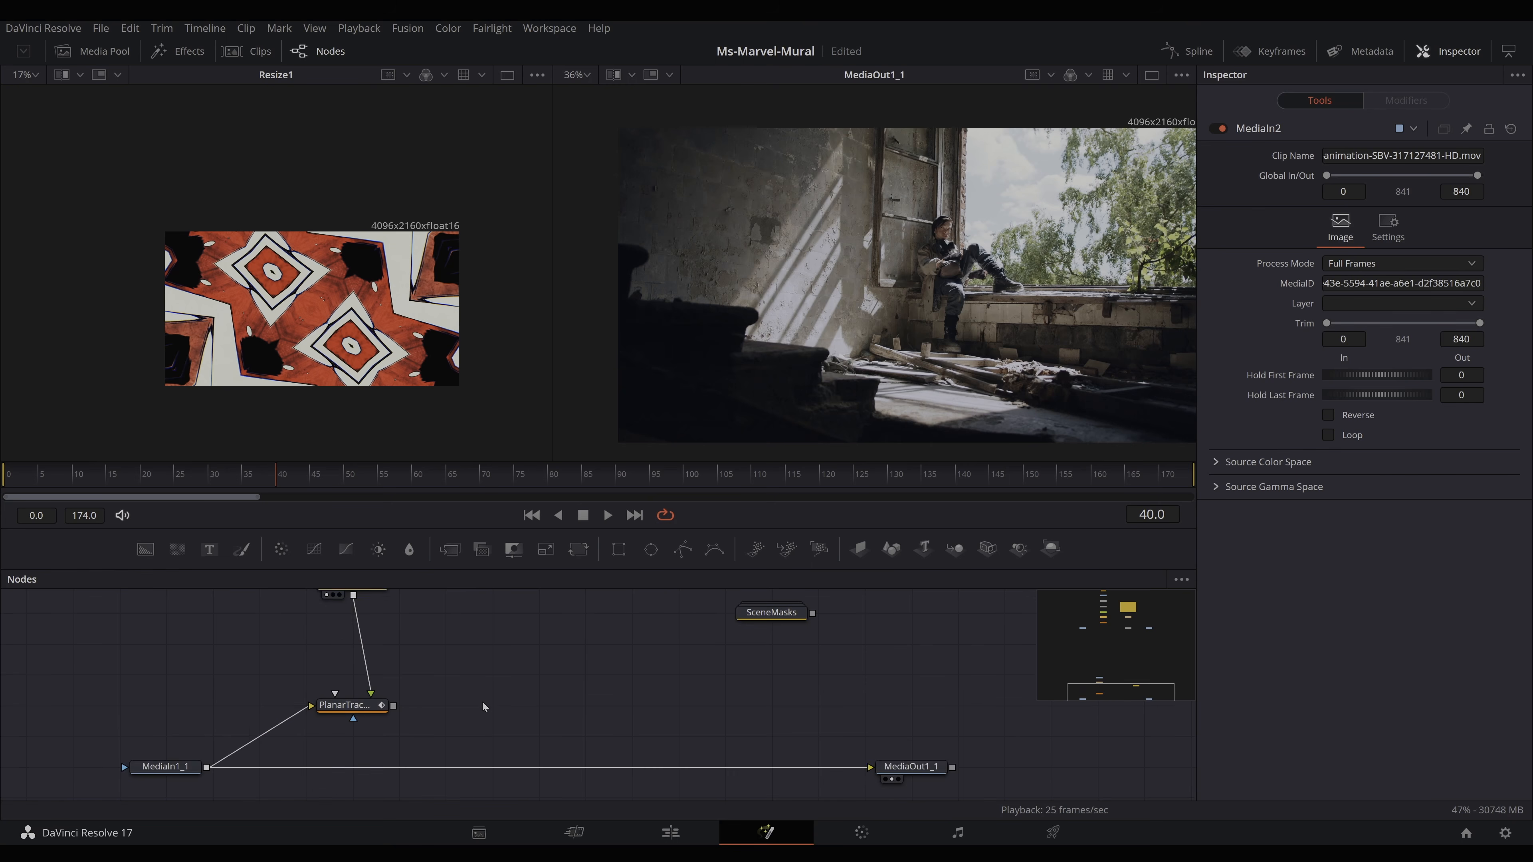
{"action": "left_click_drag", "start_coordinate": [449, 548], "coordinate": [538, 724]}
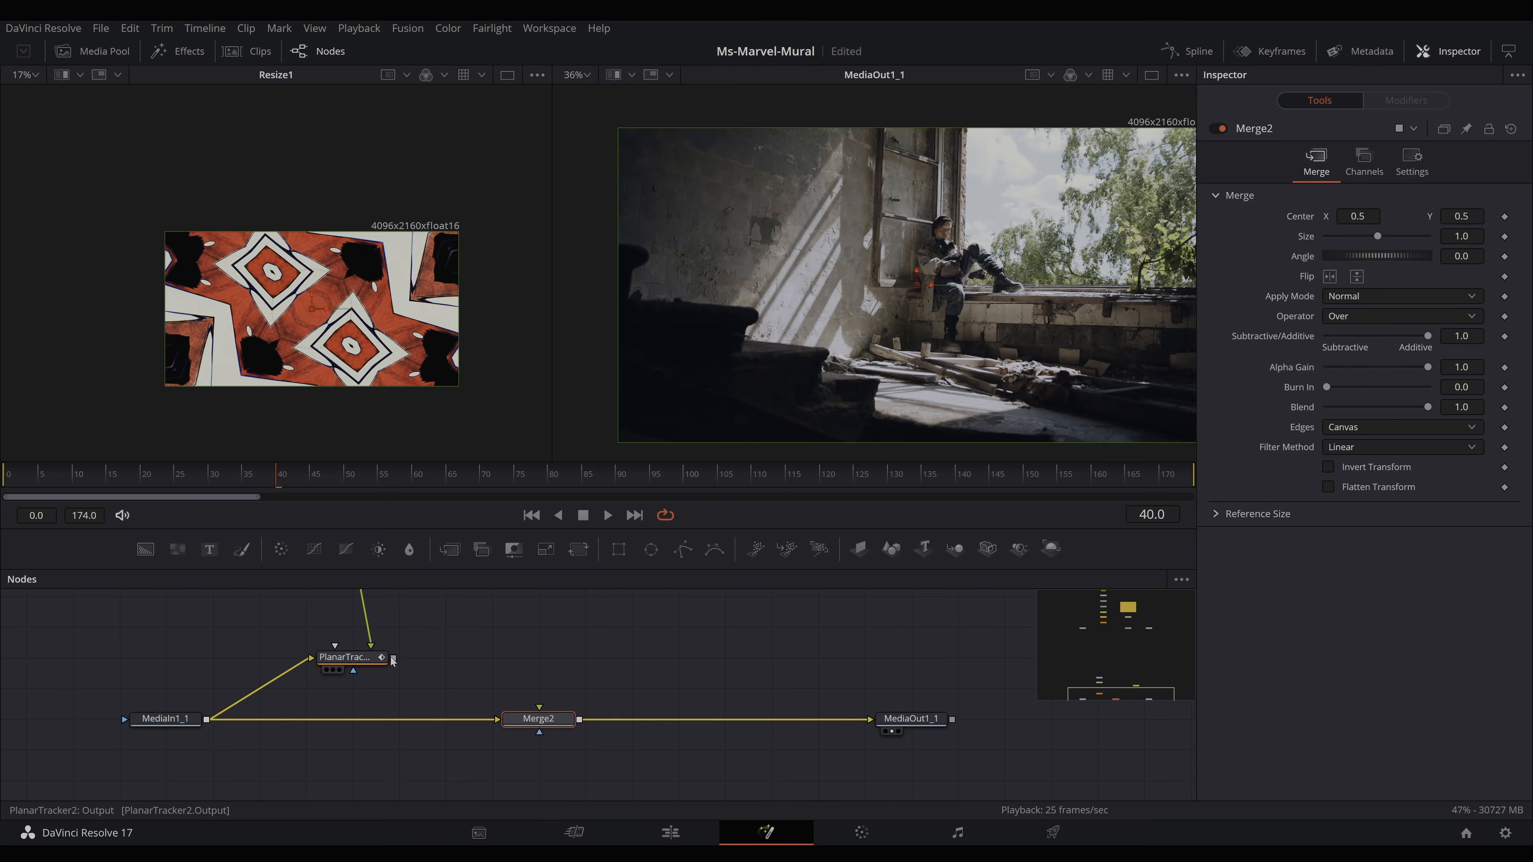
{"action": "left_click_drag", "start_coordinate": [395, 661], "coordinate": [540, 708]}
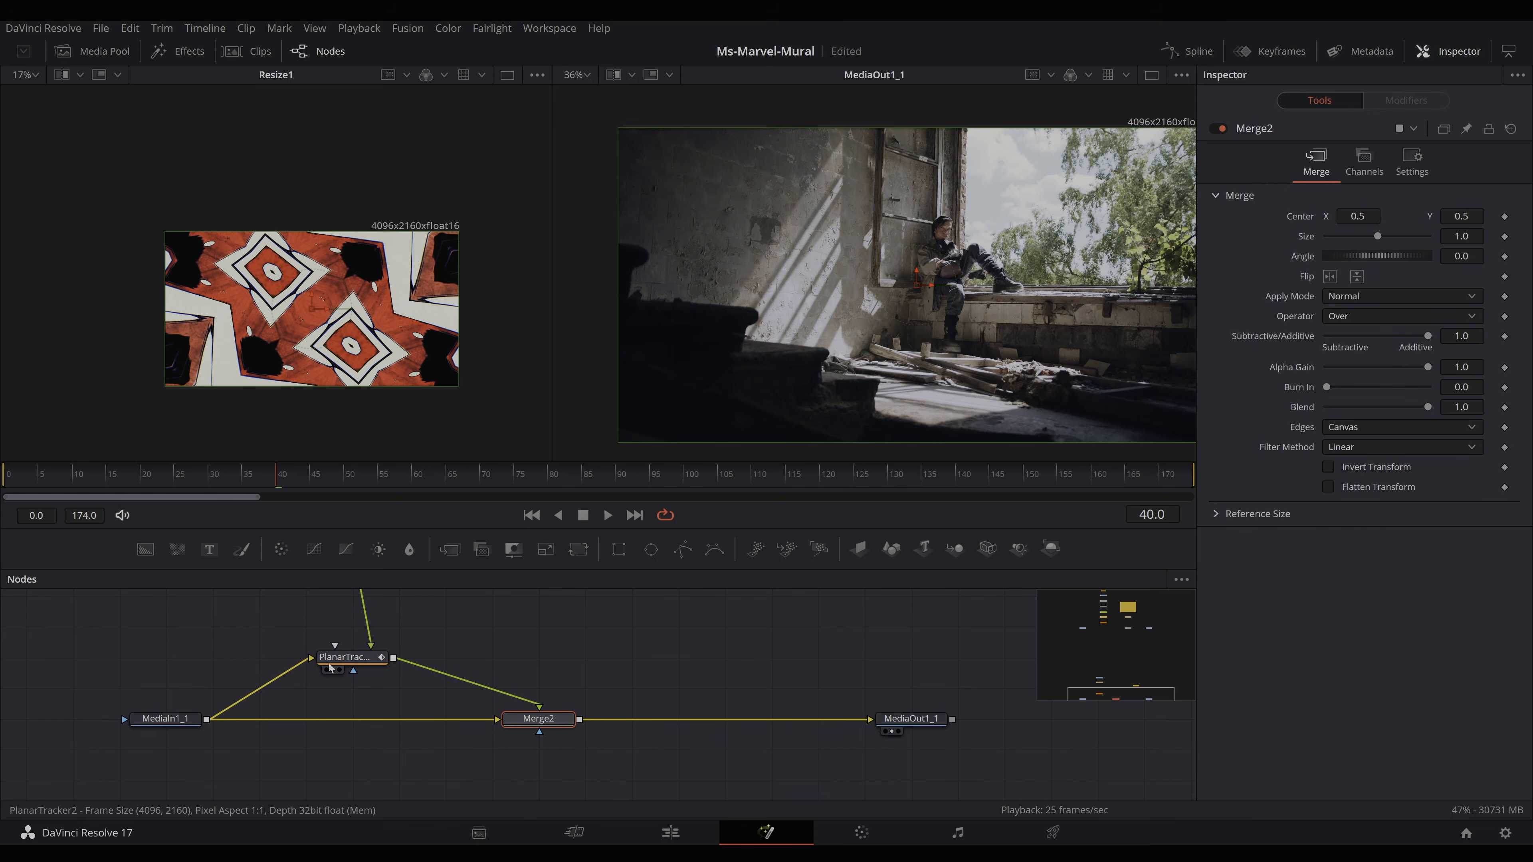
Switch the planar tracker to Corner Pin mode and move the four corners so the animation covers the wall beside the window
{"action": "left_click", "coordinate": [366, 664]}
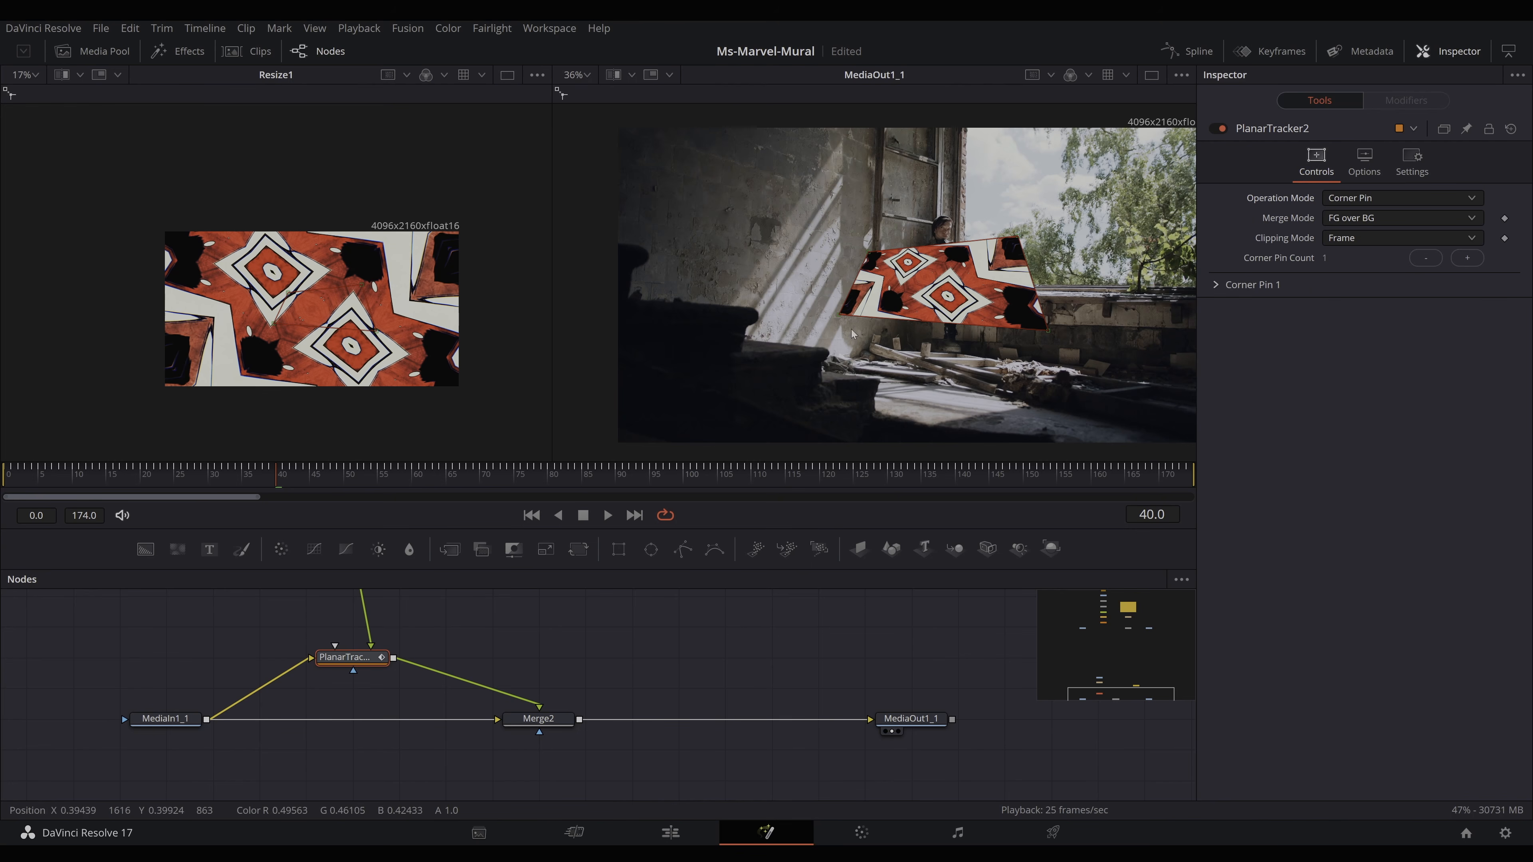
{"action": "scroll", "coordinate": [855, 292], "scroll_direction": "down", "scroll_amount": 3}
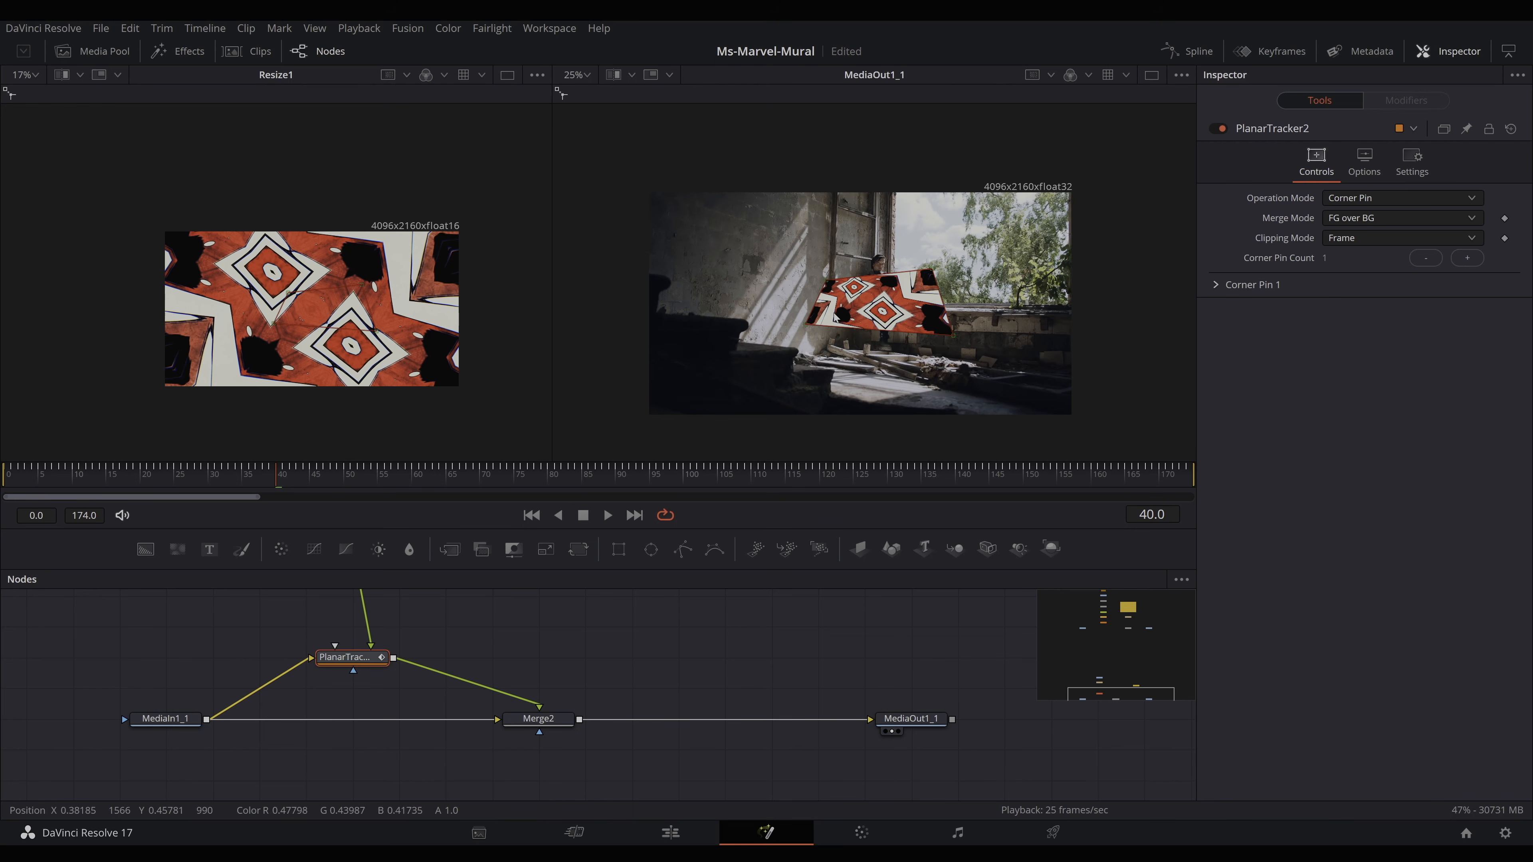
{"action": "left_click_drag", "start_coordinate": [828, 282], "coordinate": [621, 175]}
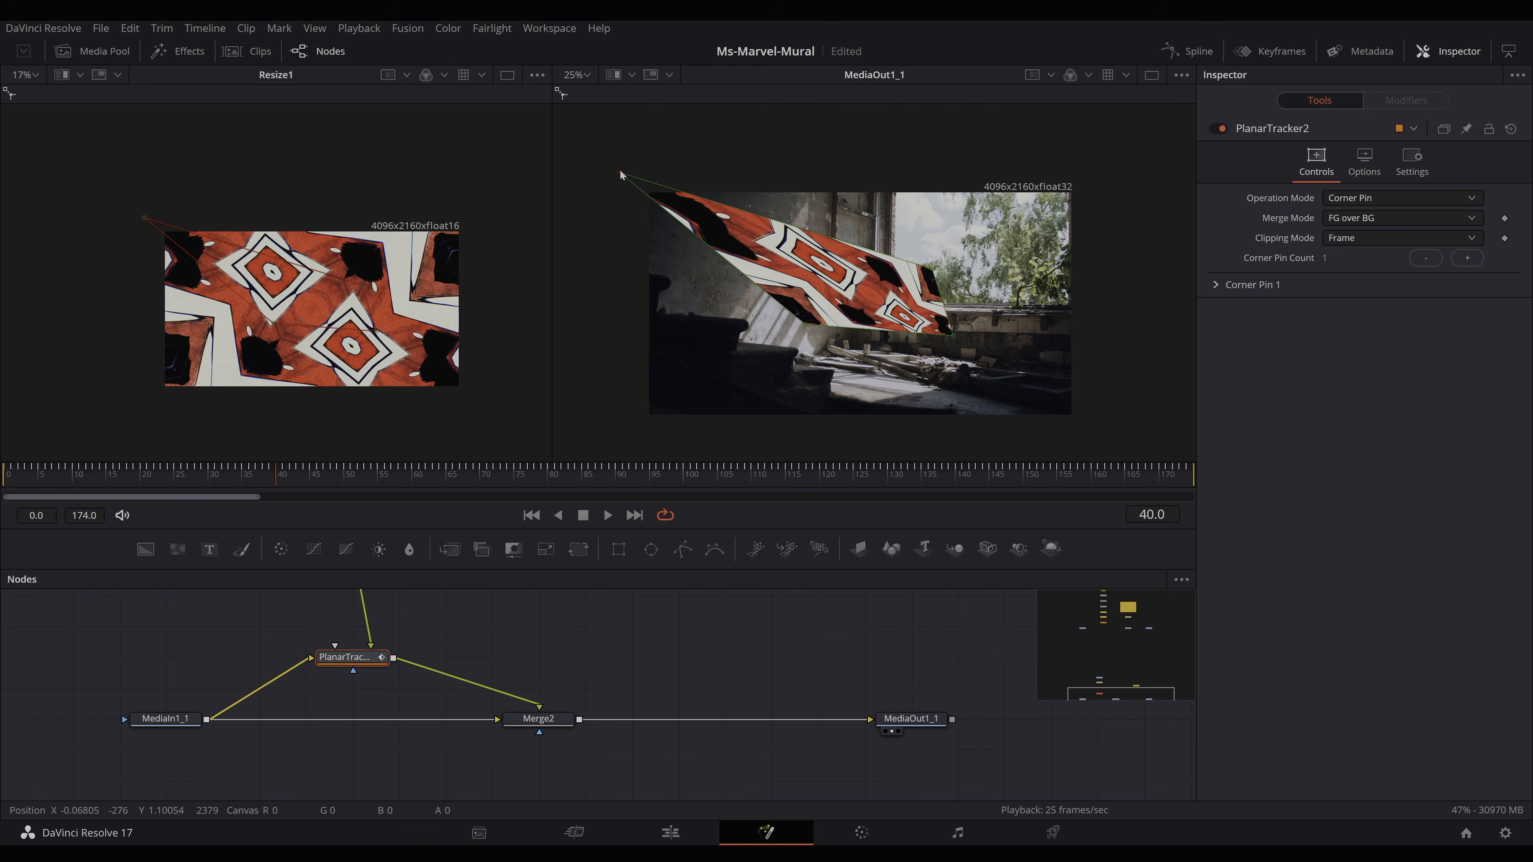
{"action": "left_click_drag", "start_coordinate": [932, 275], "coordinate": [913, 189]}
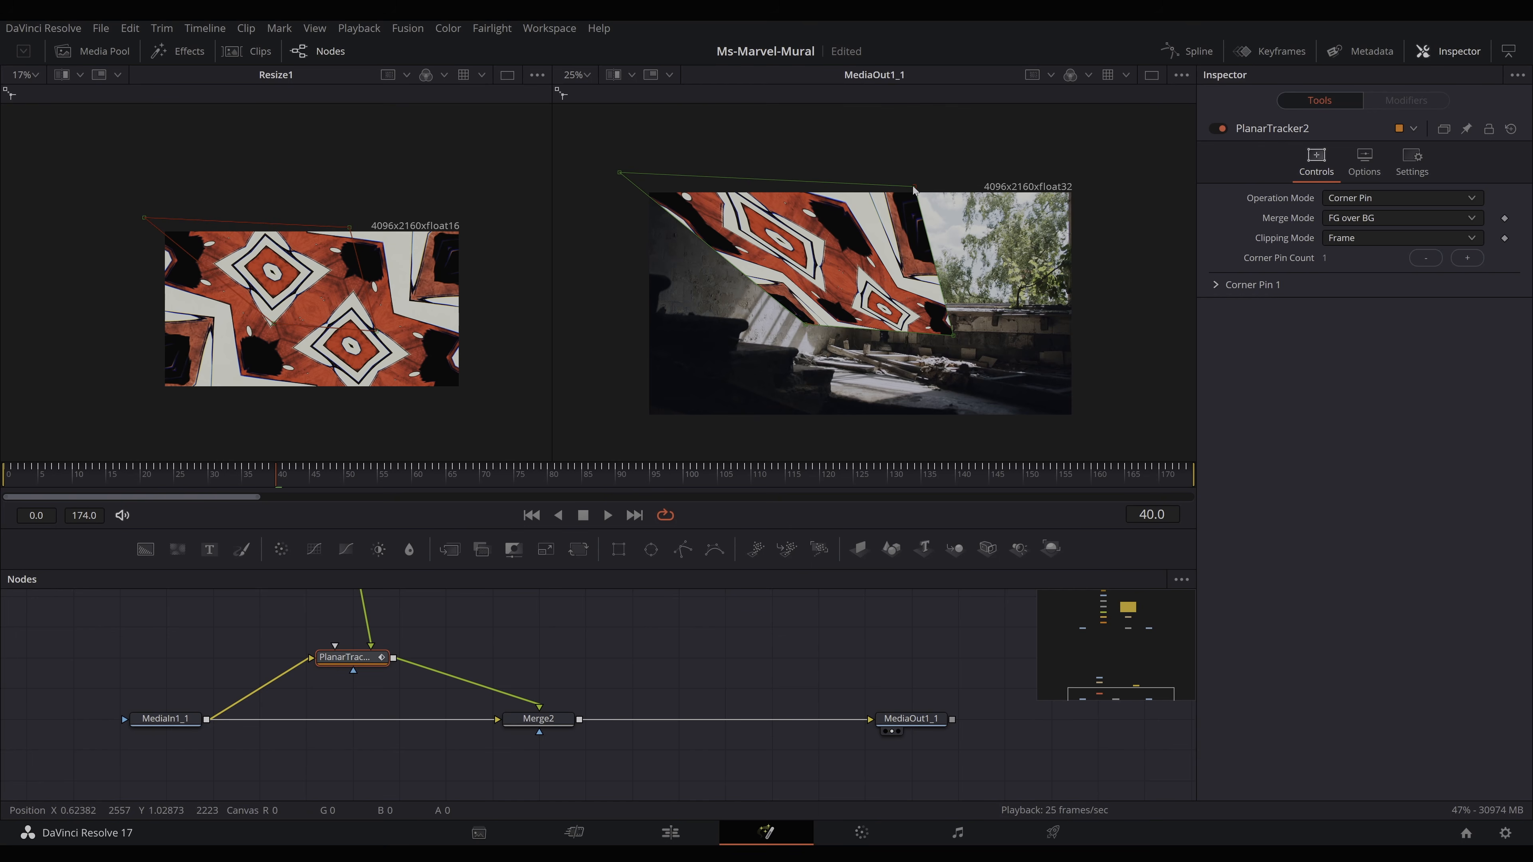
{"action": "left_click_drag", "start_coordinate": [805, 326], "coordinate": [631, 363]}
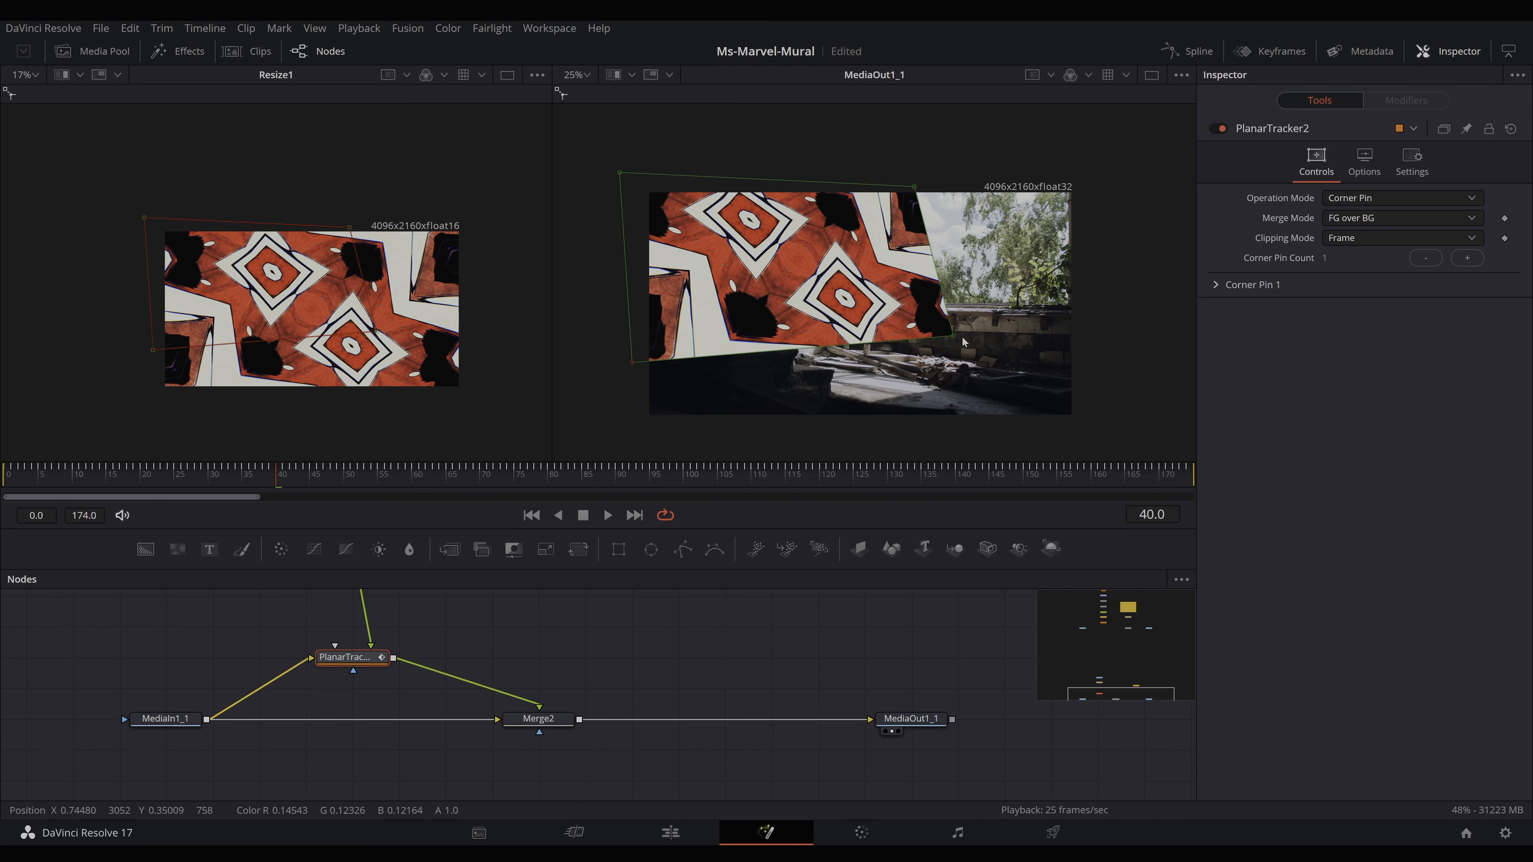
{"action": "left_click_drag", "start_coordinate": [954, 339], "coordinate": [915, 352]}
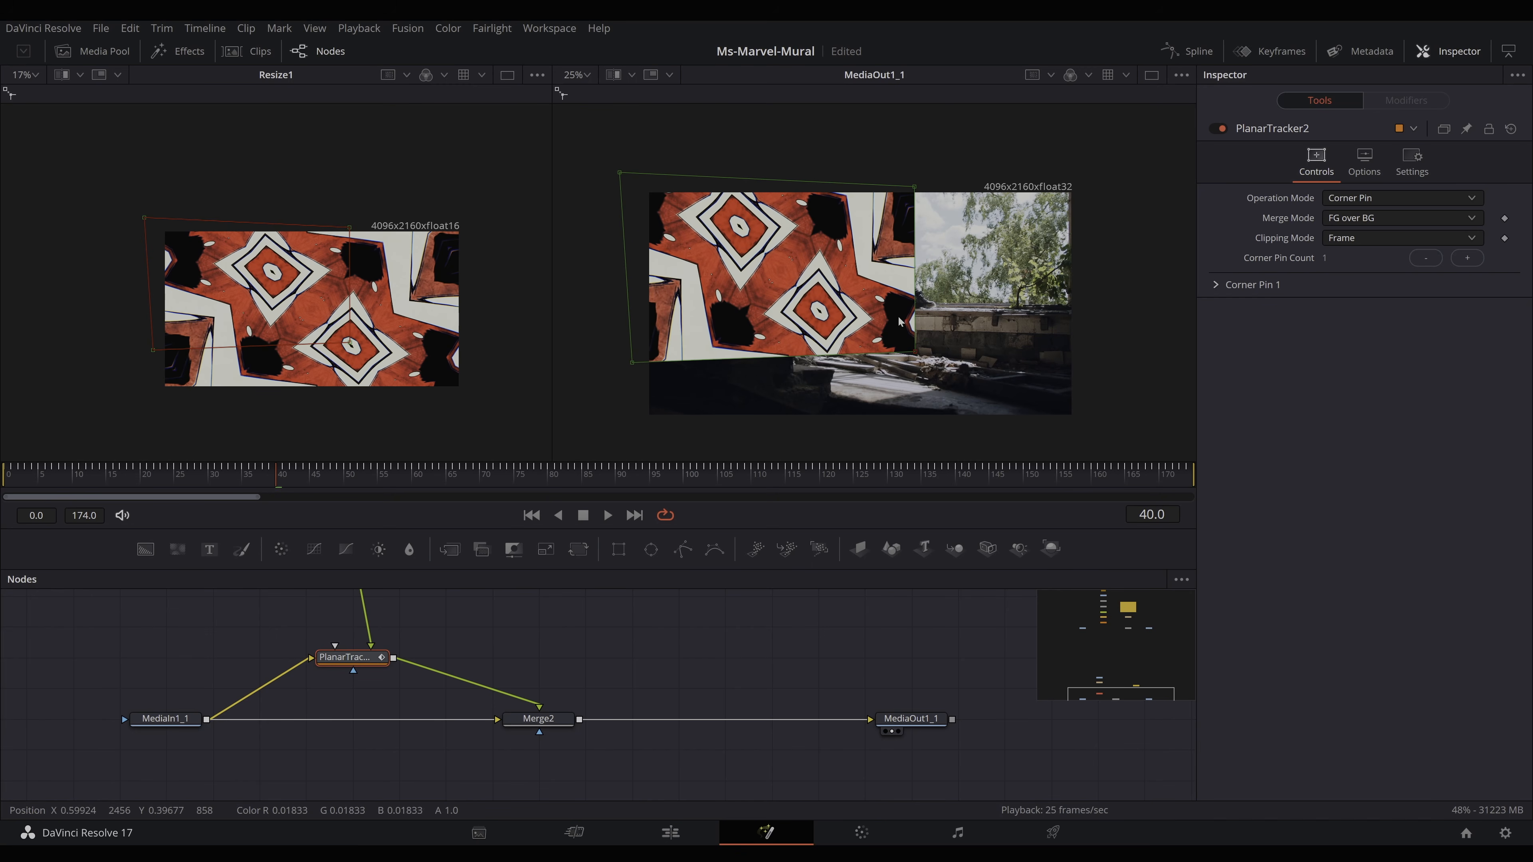
Lower Merge2's blend to 0.252 and refine the animation's window-side corners and lower outer corner against the wall
{"action": "left_click", "coordinate": [561, 723]}
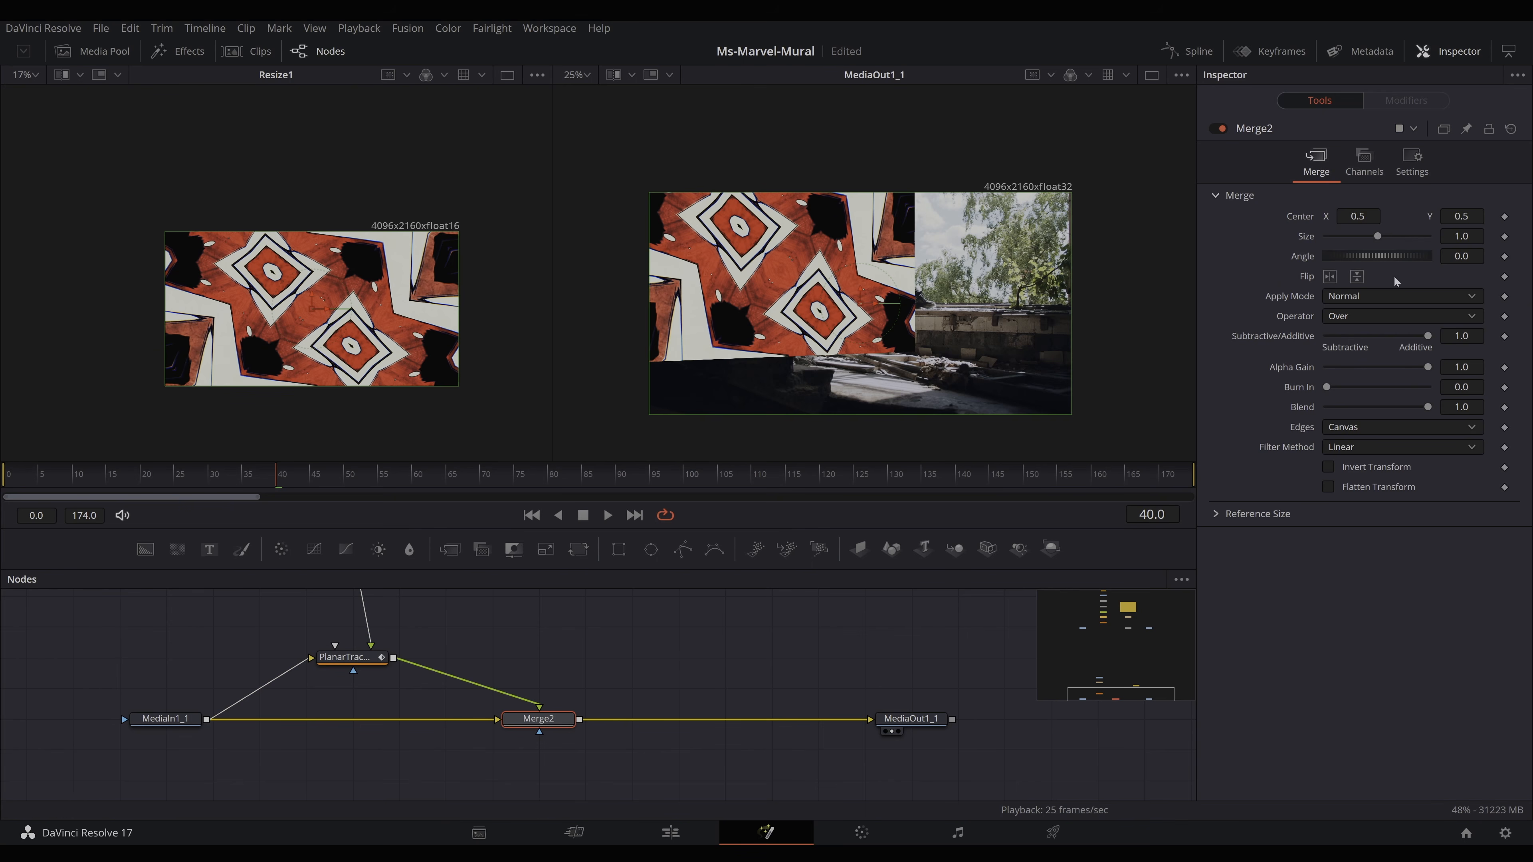
{"action": "left_click_drag", "start_coordinate": [1427, 408], "coordinate": [1351, 407]}
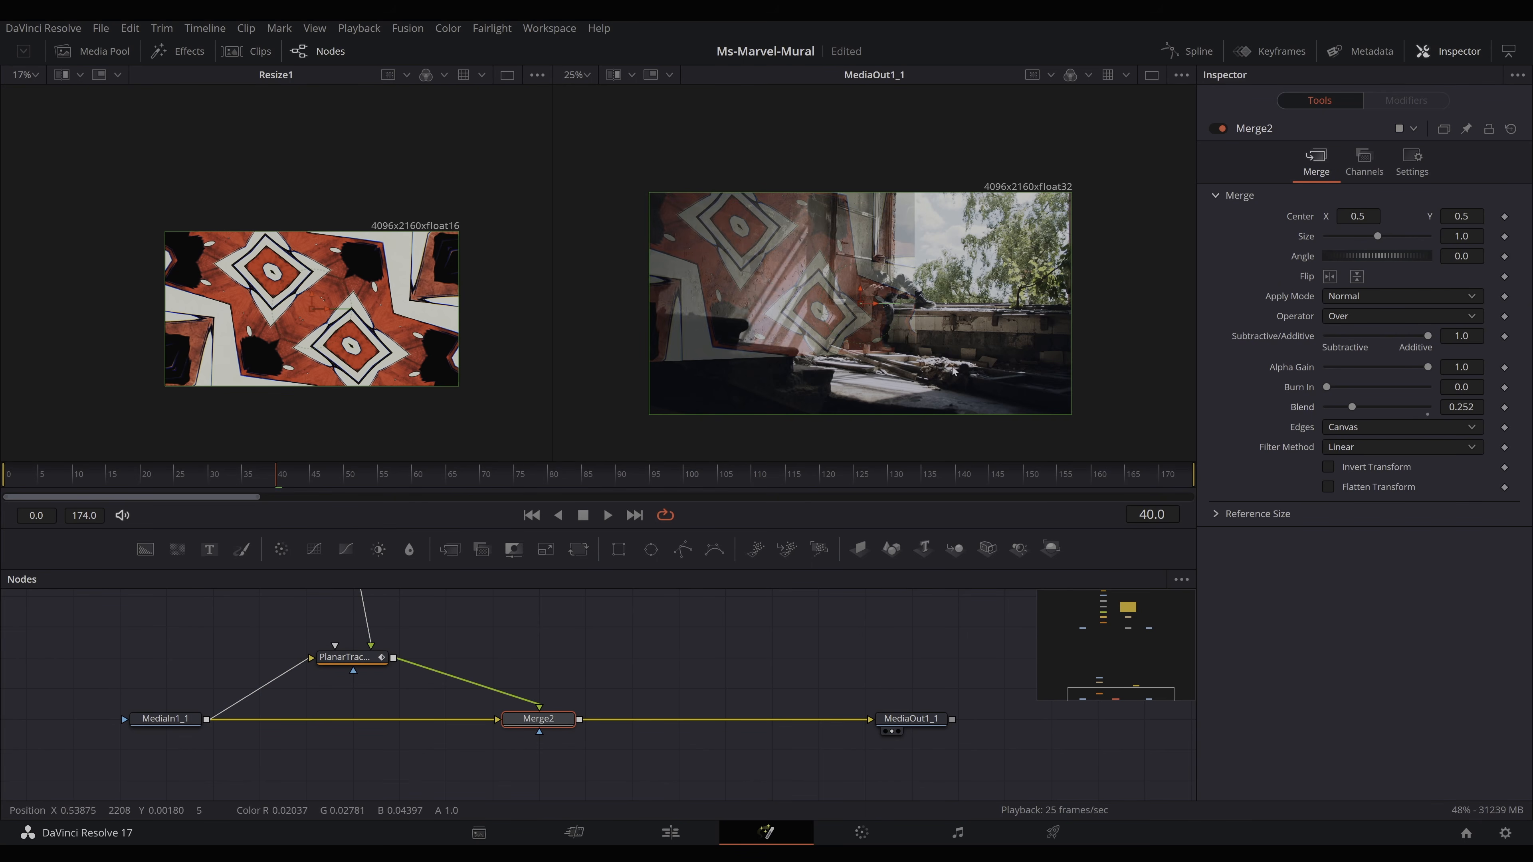
{"action": "left_click", "coordinate": [371, 660]}
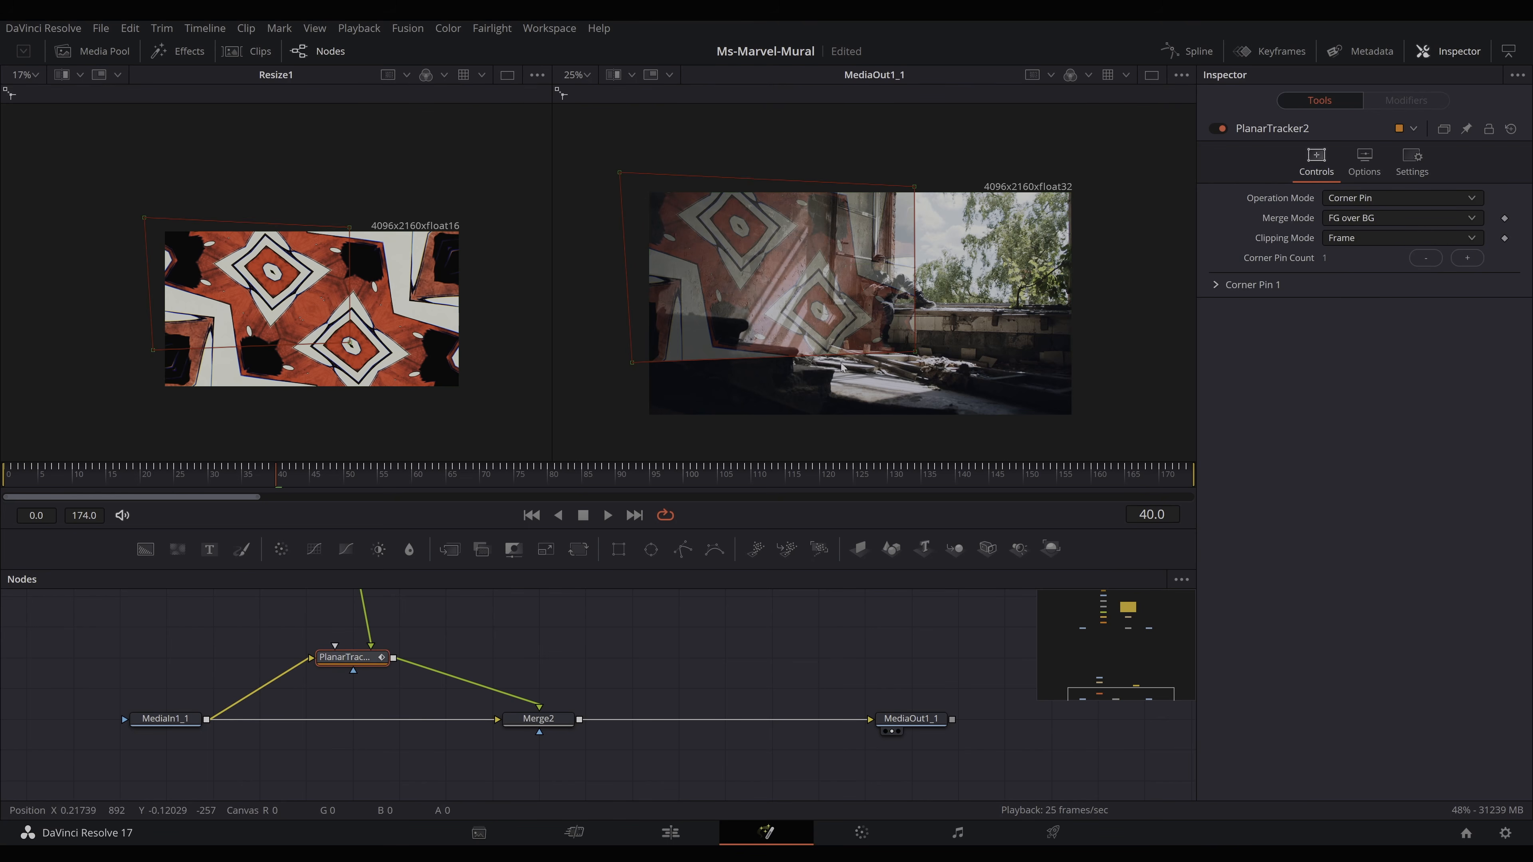
{"action": "left_click_drag", "start_coordinate": [918, 354], "coordinate": [883, 362]}
{"action": "left_click_drag", "start_coordinate": [914, 186], "coordinate": [892, 187]}
{"action": "left_click_drag", "start_coordinate": [881, 360], "coordinate": [891, 363]}
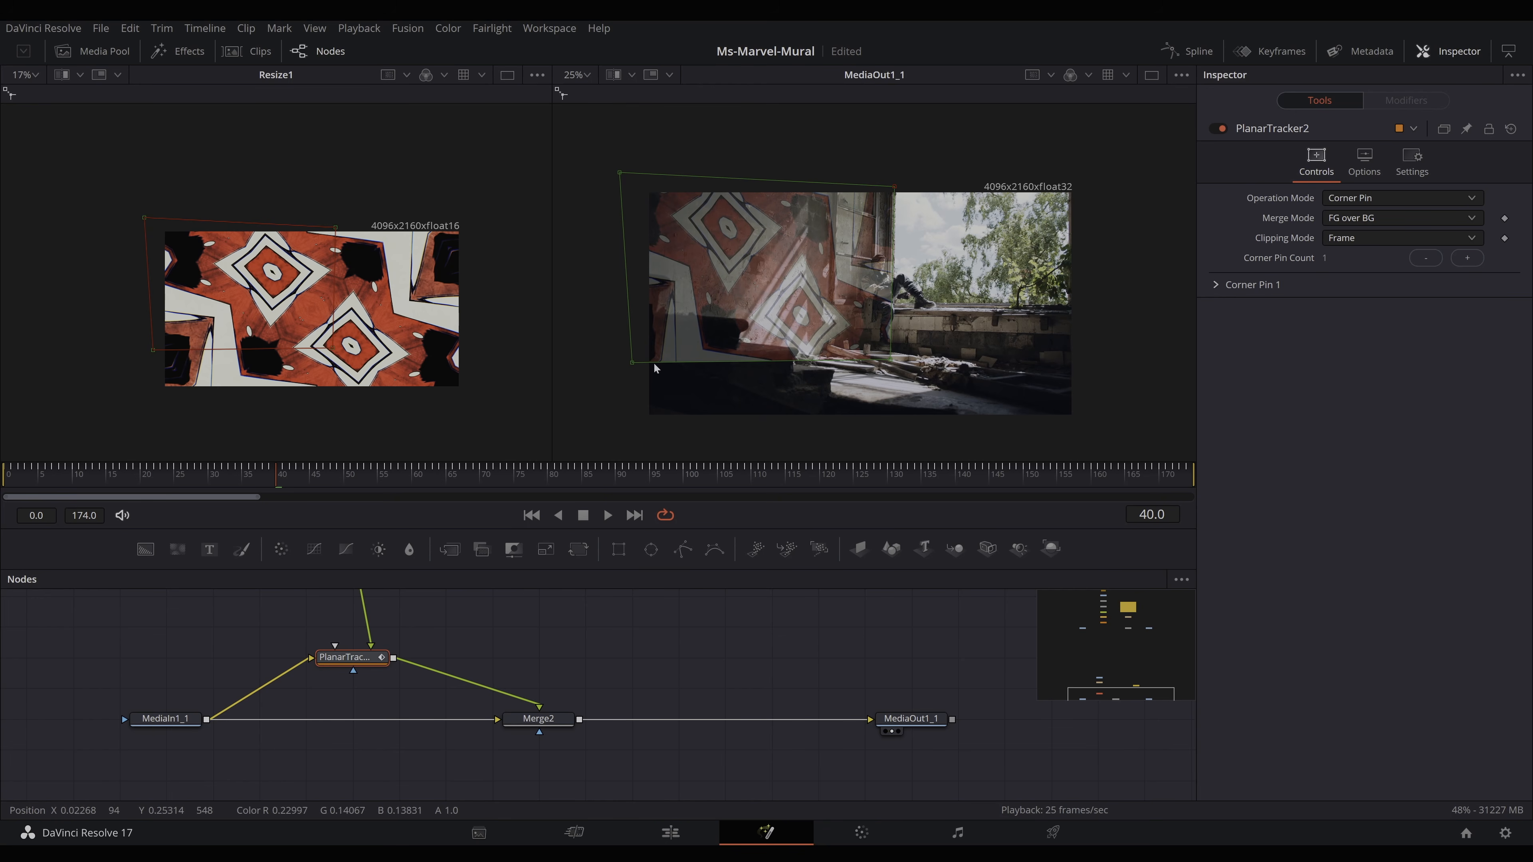
{"action": "left_click_drag", "start_coordinate": [633, 363], "coordinate": [618, 369]}
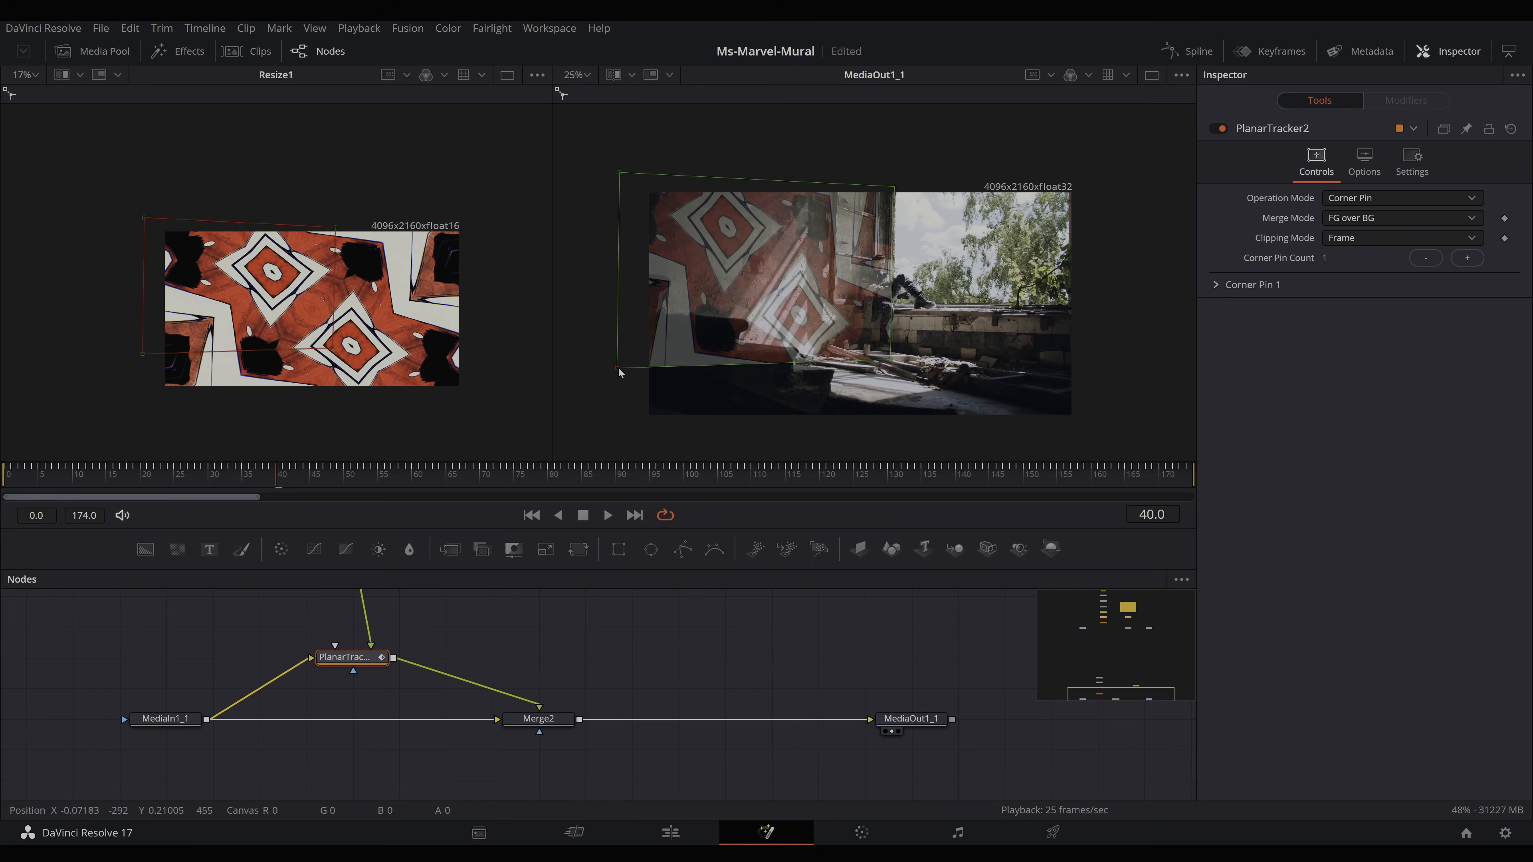
Raise the animation's upper outer corner above the frame and check how it sticks to the wall between frames 27 and 79
{"action": "left_click_drag", "start_coordinate": [621, 177], "coordinate": [623, 155]}
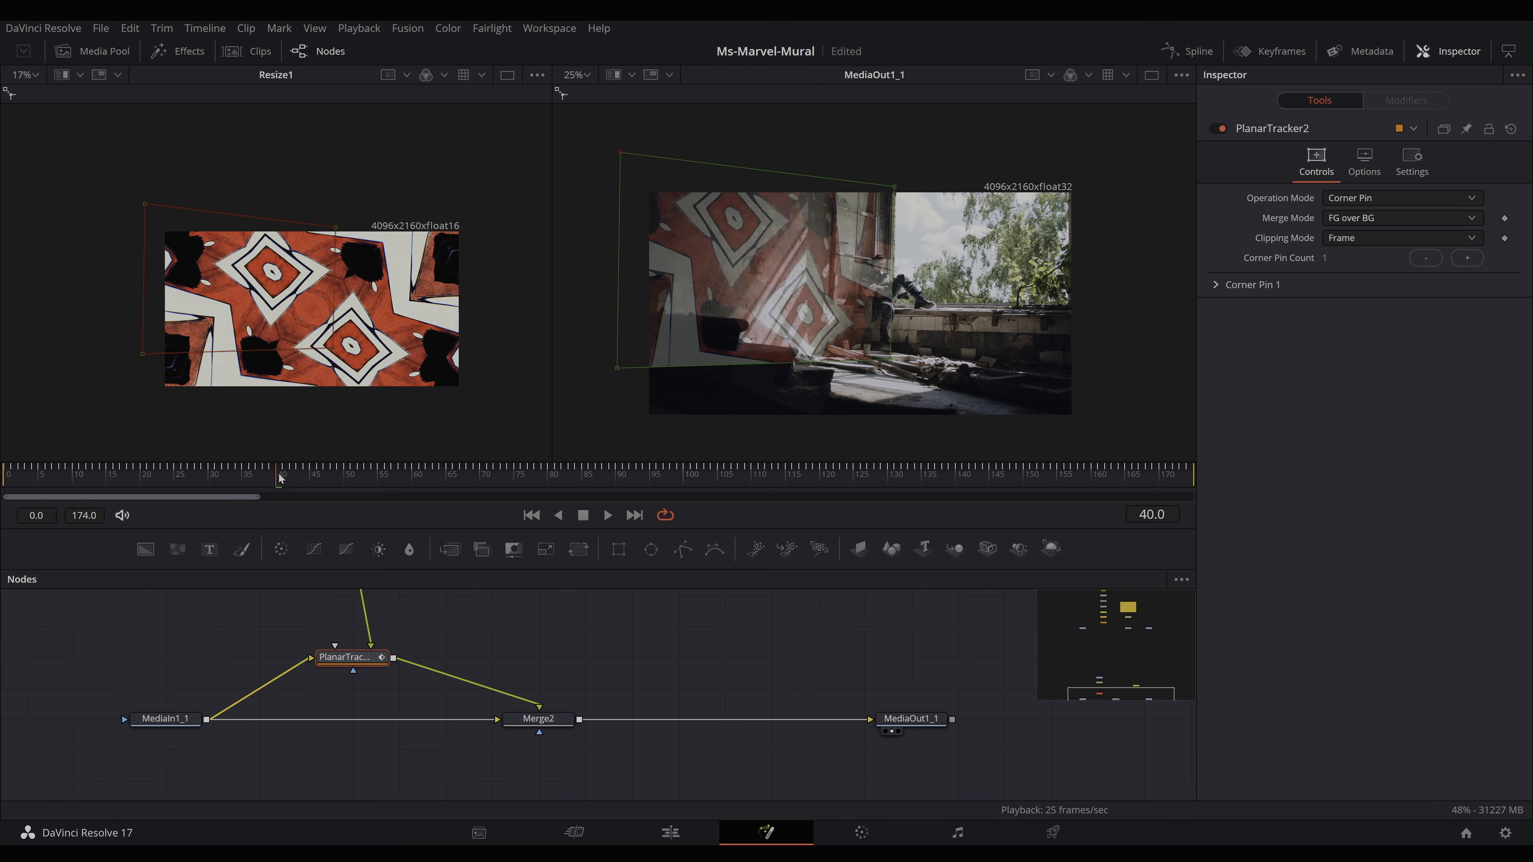
{"action": "left_click_drag", "start_coordinate": [283, 478], "coordinate": [191, 458]}
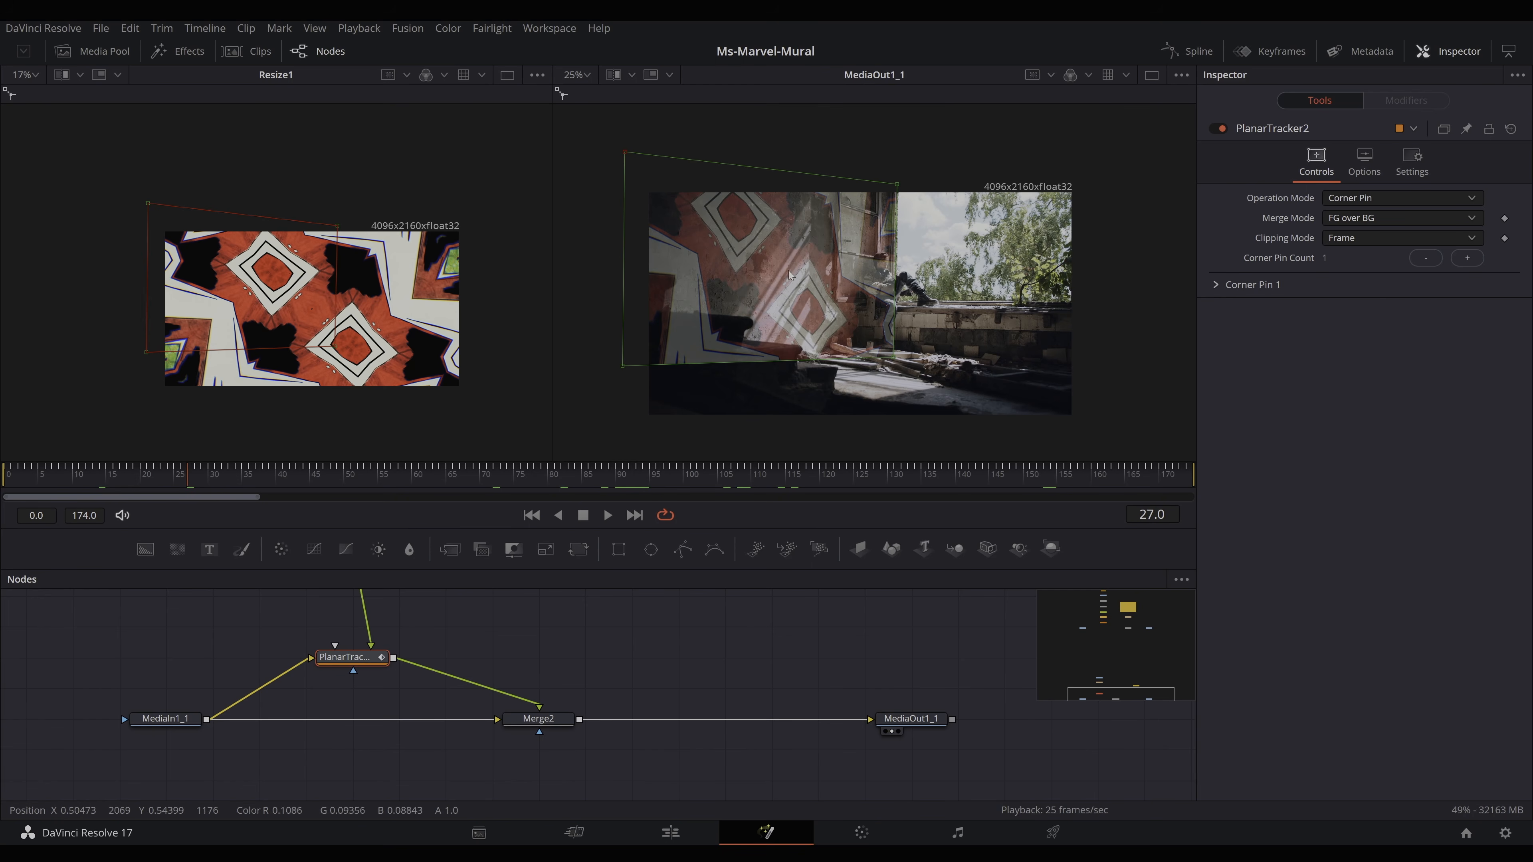
{"action": "left_click_drag", "start_coordinate": [188, 484], "coordinate": [545, 495]}
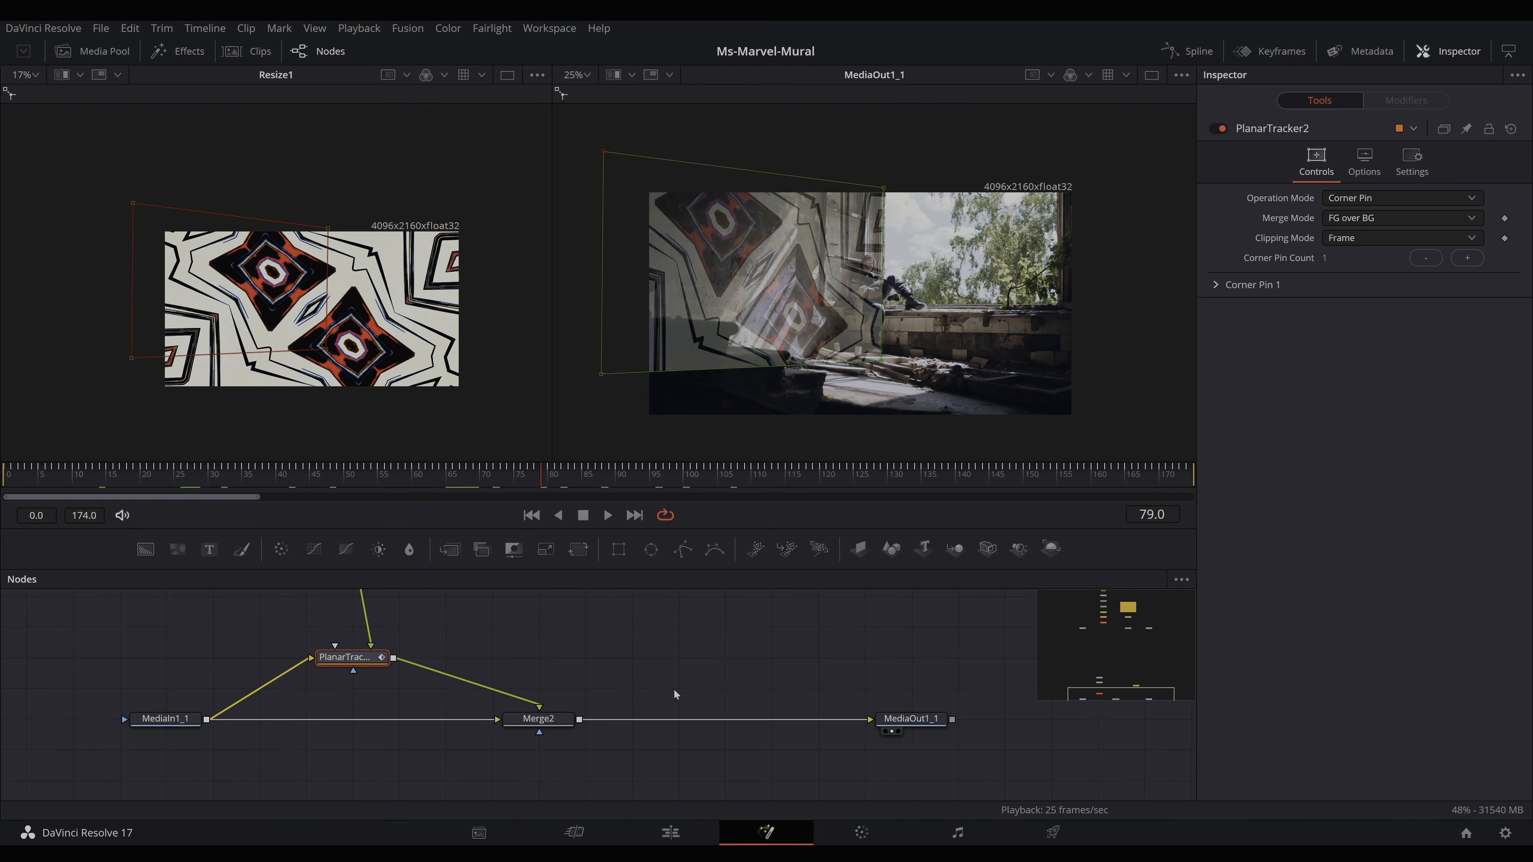
Copy the SceneMasks group into the new node tree beside Resize1 and expand it to show its masks
{"action": "scroll", "coordinate": [674, 689], "scroll_direction": "up", "scroll_amount": 3}
{"action": "scroll", "coordinate": [677, 683], "scroll_direction": "down", "scroll_amount": 2}
{"action": "left_click_drag", "start_coordinate": [787, 615], "coordinate": [734, 618]}
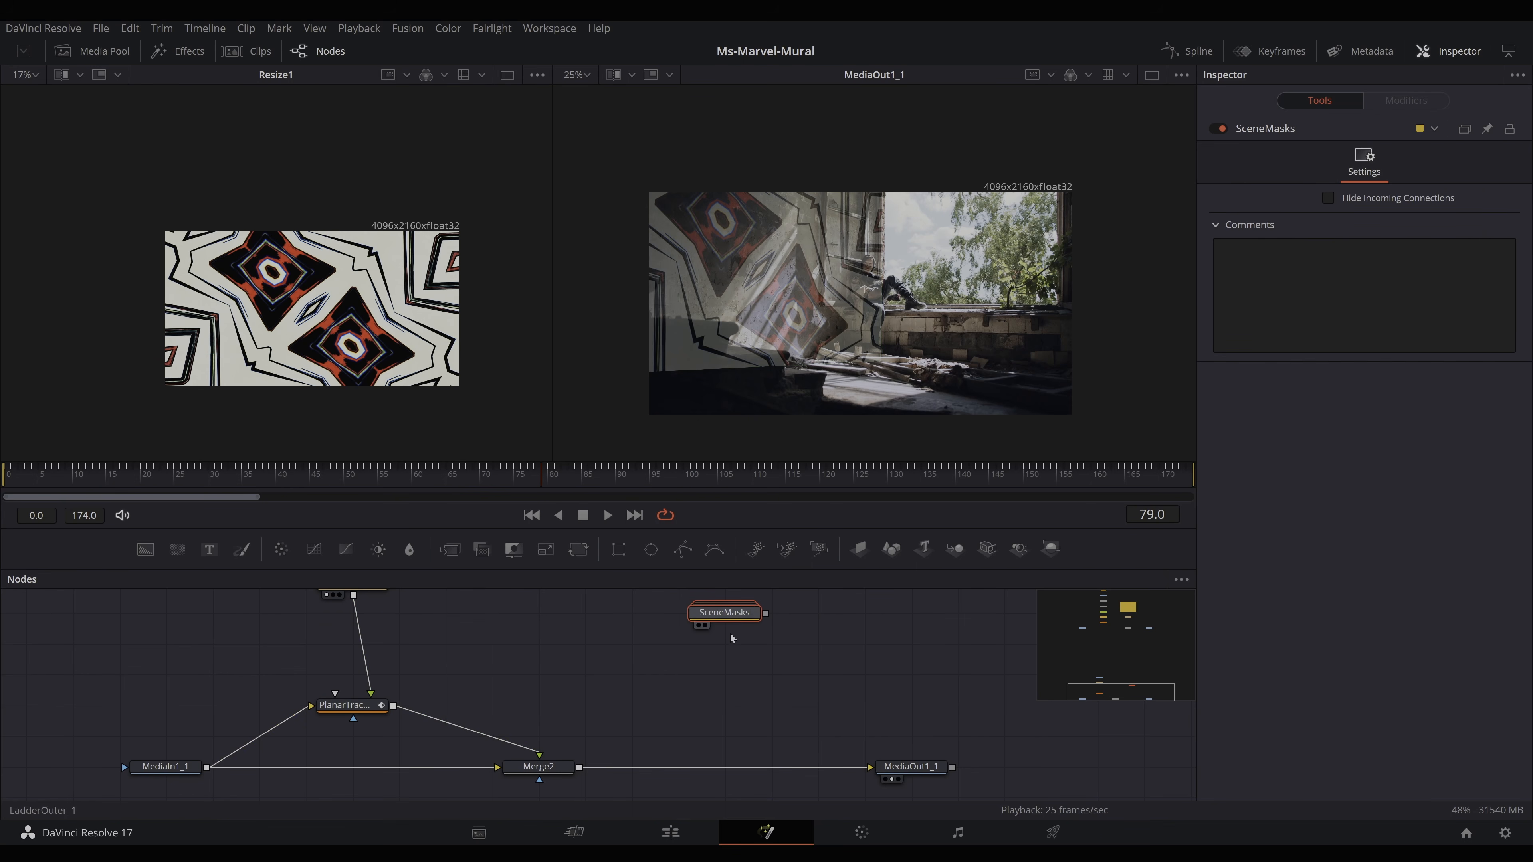
{"action": "scroll", "coordinate": [802, 649], "scroll_direction": "up", "scroll_amount": 1}
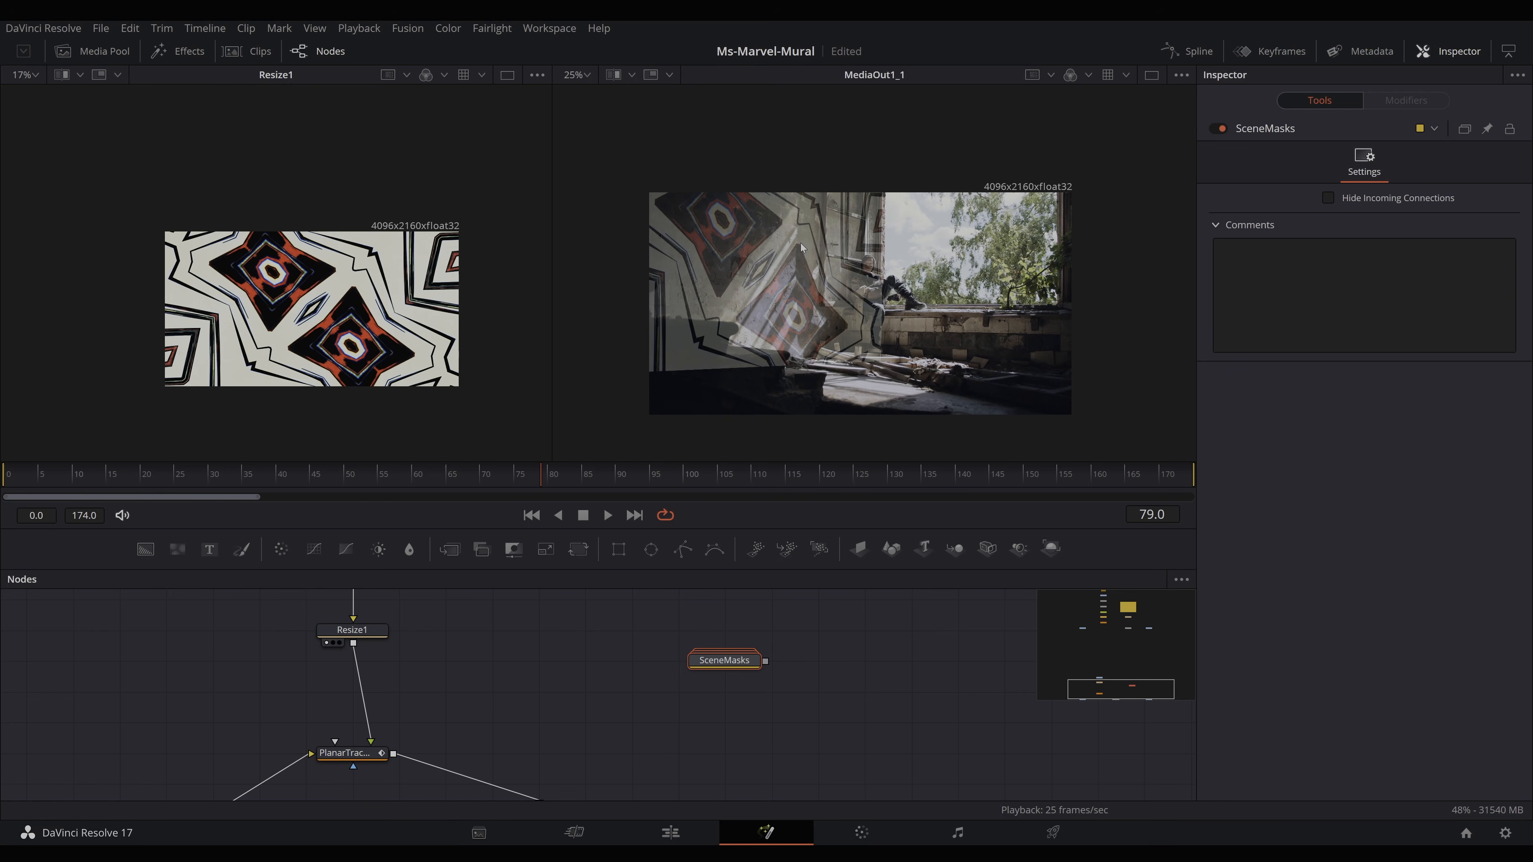
{"action": "double_click", "coordinate": [724, 661]}
Copy PlanarTransform2 from the original node tree and paste it below the SceneMasks group in the new tree
{"action": "left_click_drag", "start_coordinate": [845, 727], "coordinate": [823, 678]}
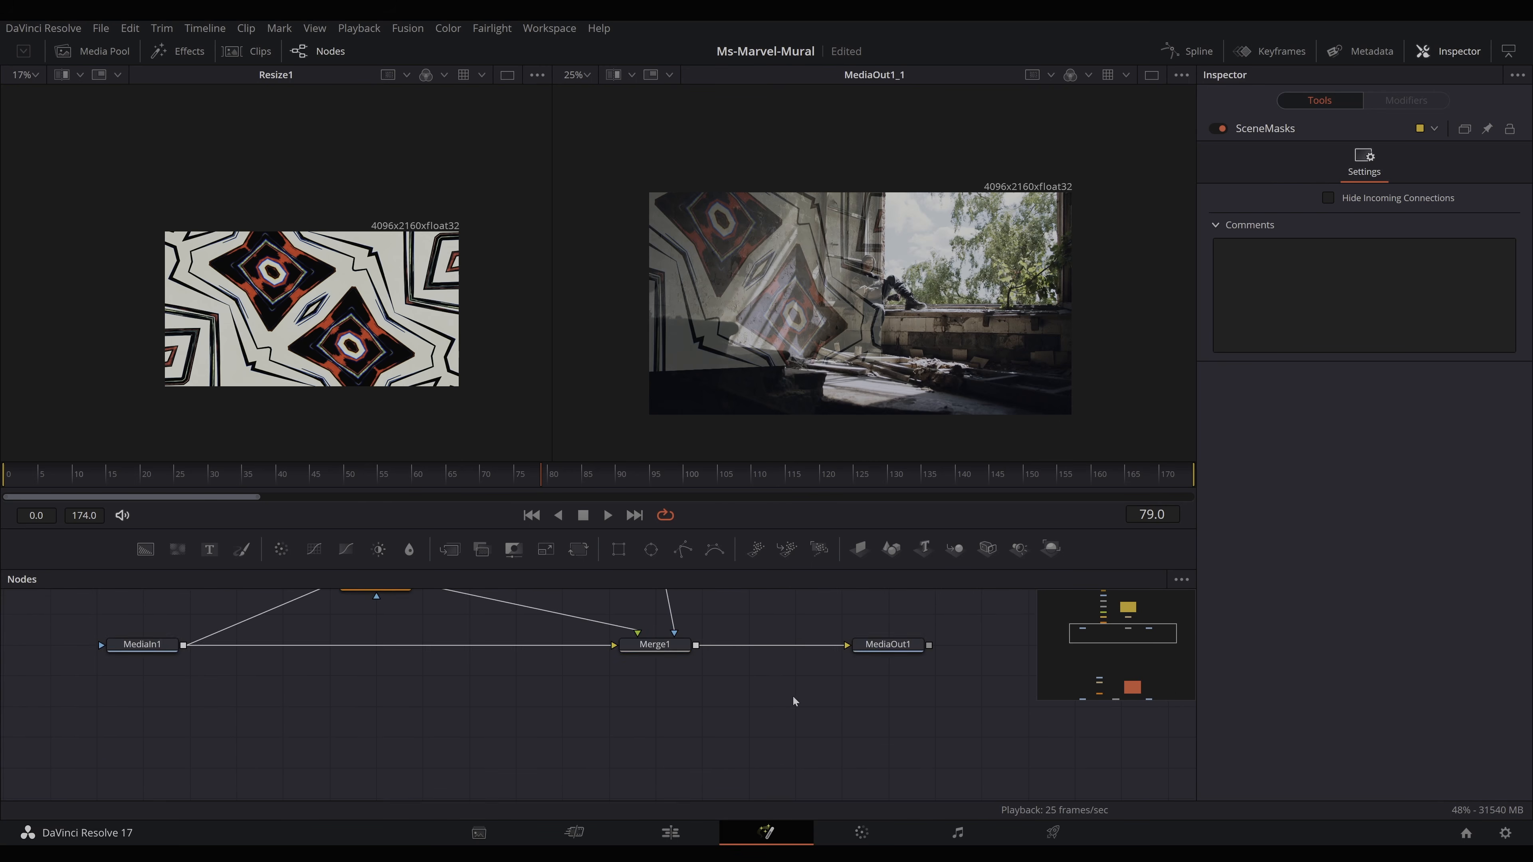
{"action": "scroll", "coordinate": [789, 697], "scroll_direction": "up", "scroll_amount": 1}
{"action": "scroll", "coordinate": [789, 697], "scroll_direction": "up", "scroll_amount": 2}
{"action": "left_click", "coordinate": [659, 666]}
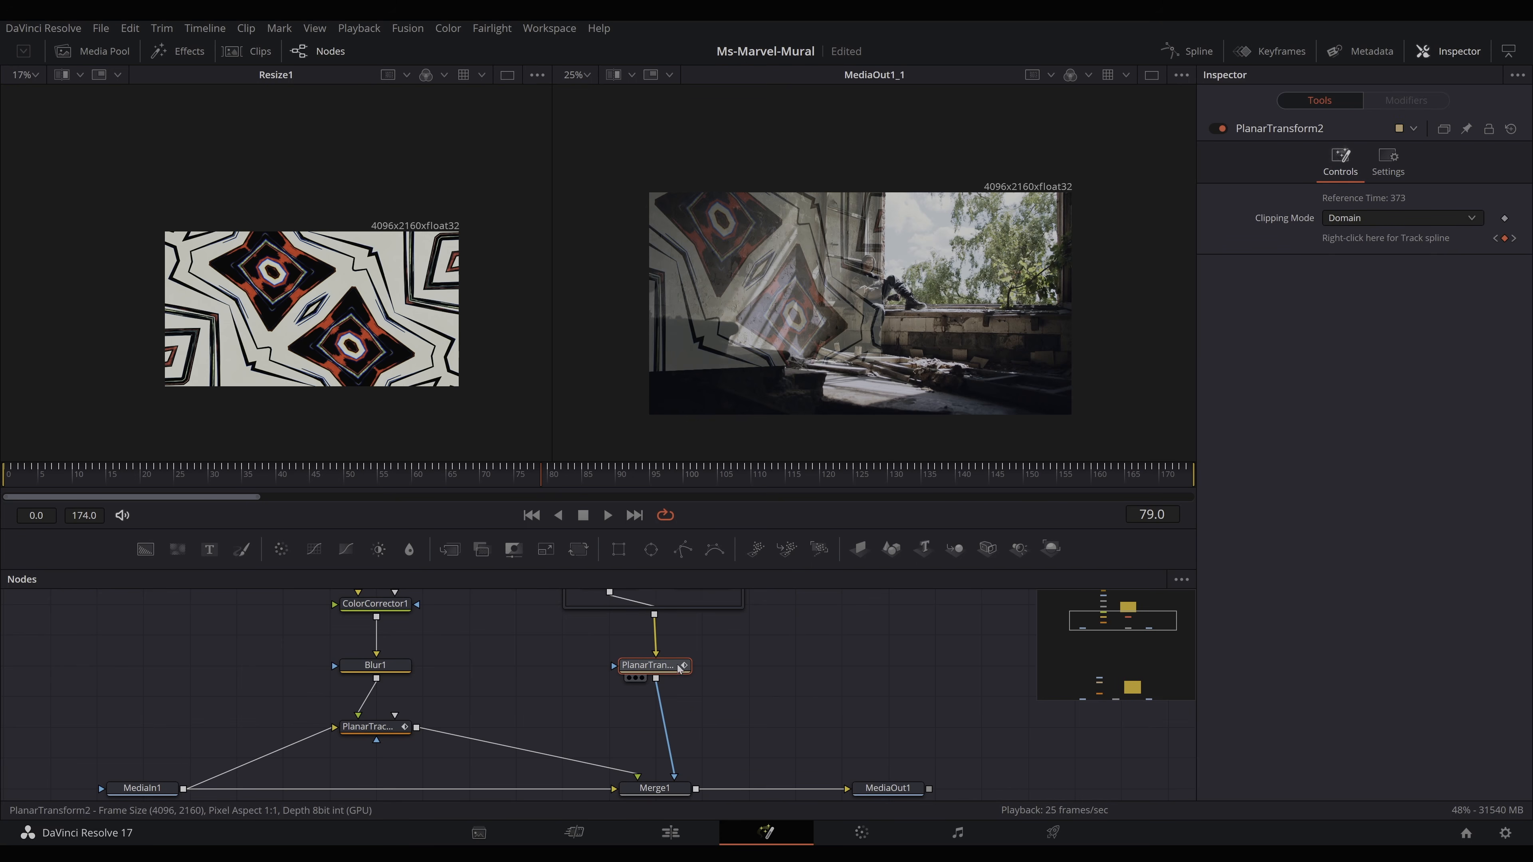
{"action": "scroll", "coordinate": [707, 686], "scroll_direction": "down", "scroll_amount": 6}
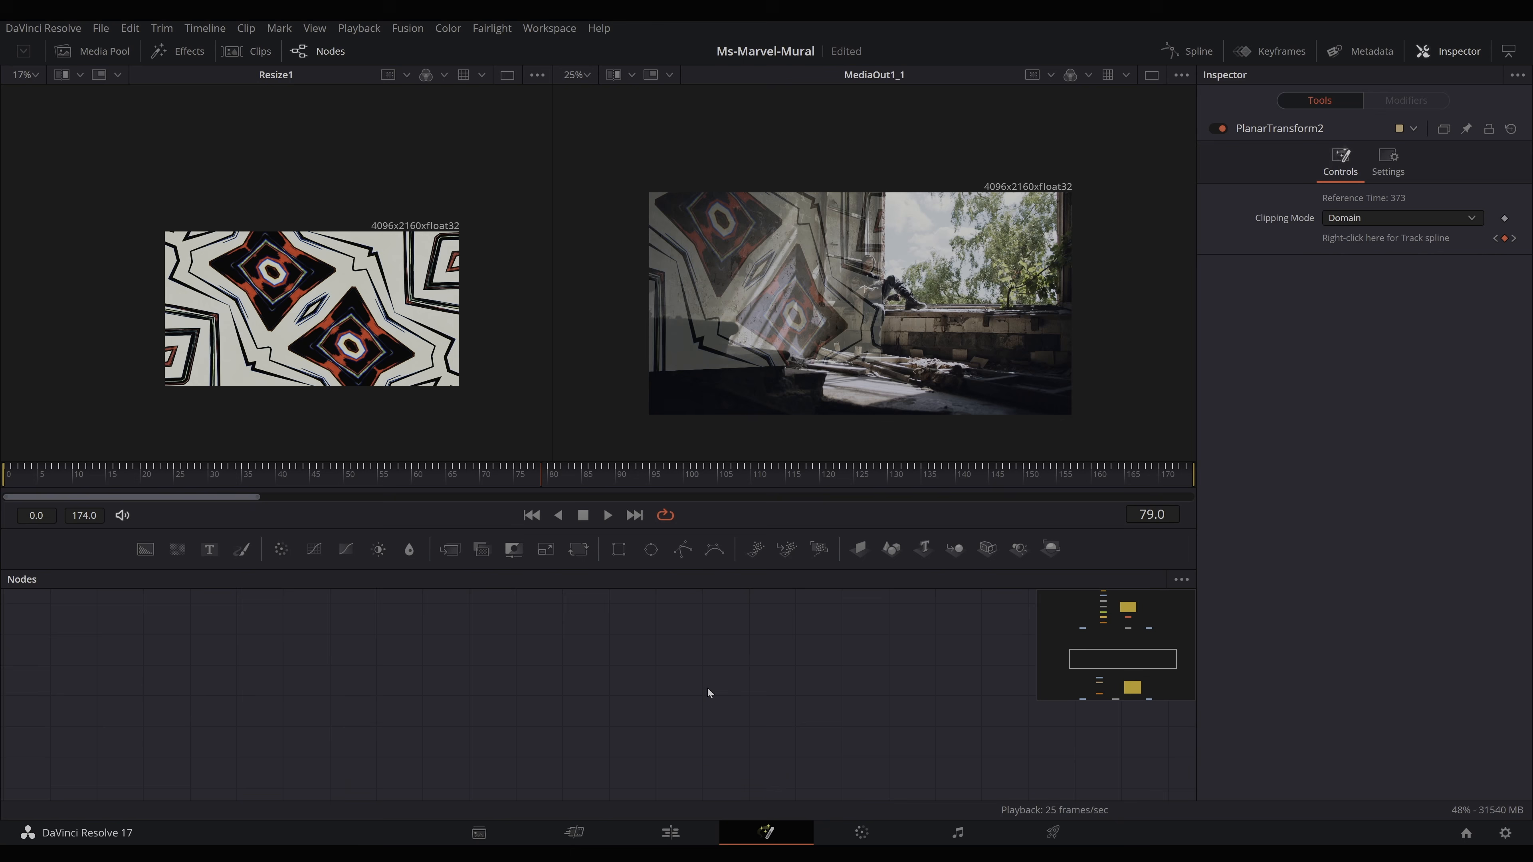
{"action": "scroll", "coordinate": [707, 686], "scroll_direction": "down", "scroll_amount": 2}
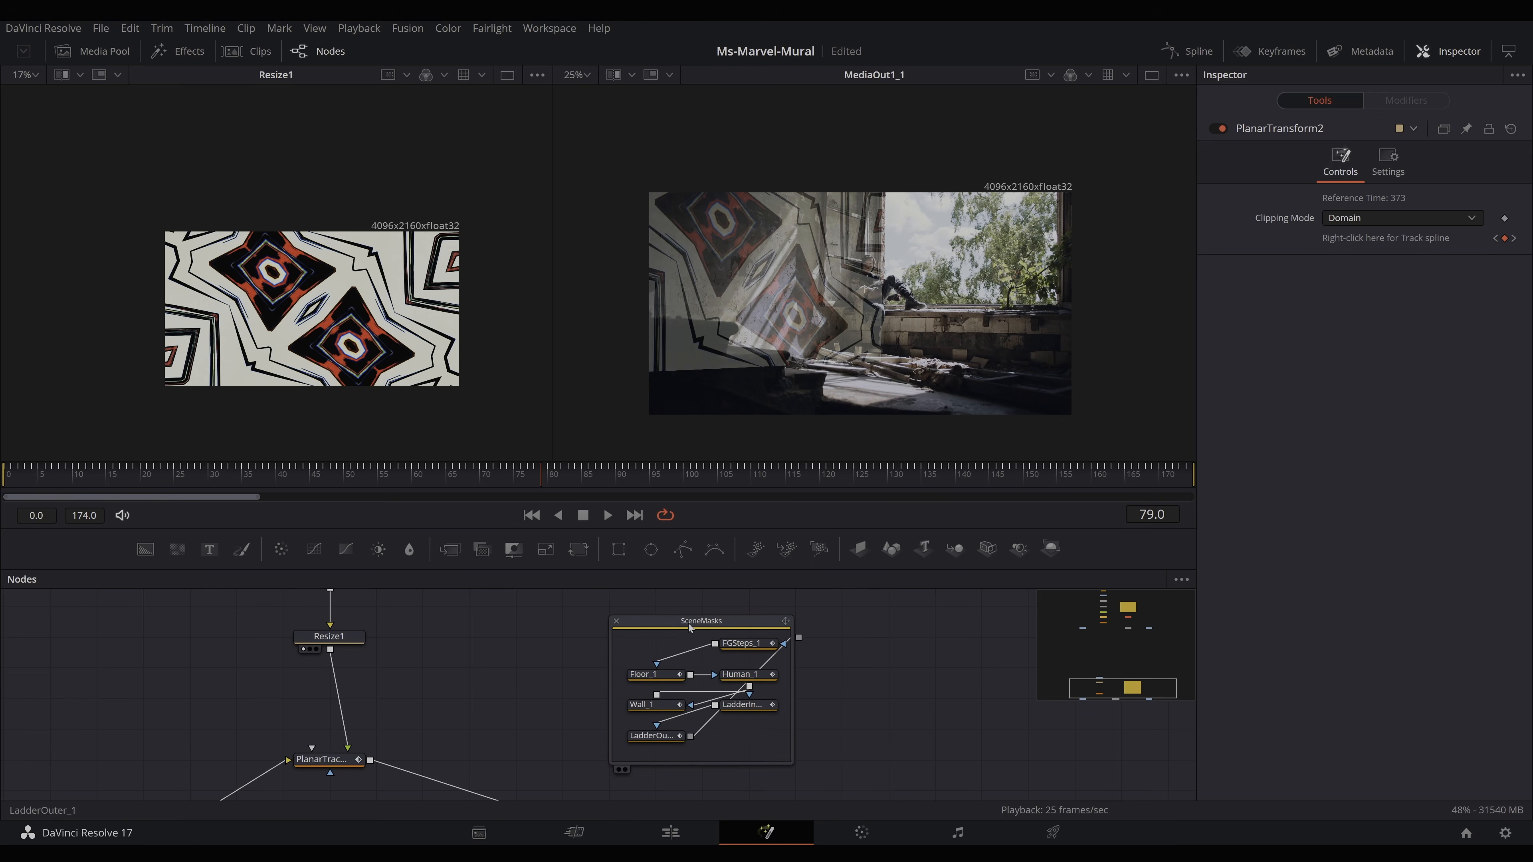
{"action": "left_click", "coordinate": [686, 605]}
{"action": "scroll", "coordinate": [678, 699], "scroll_direction": "down", "scroll_amount": 1}
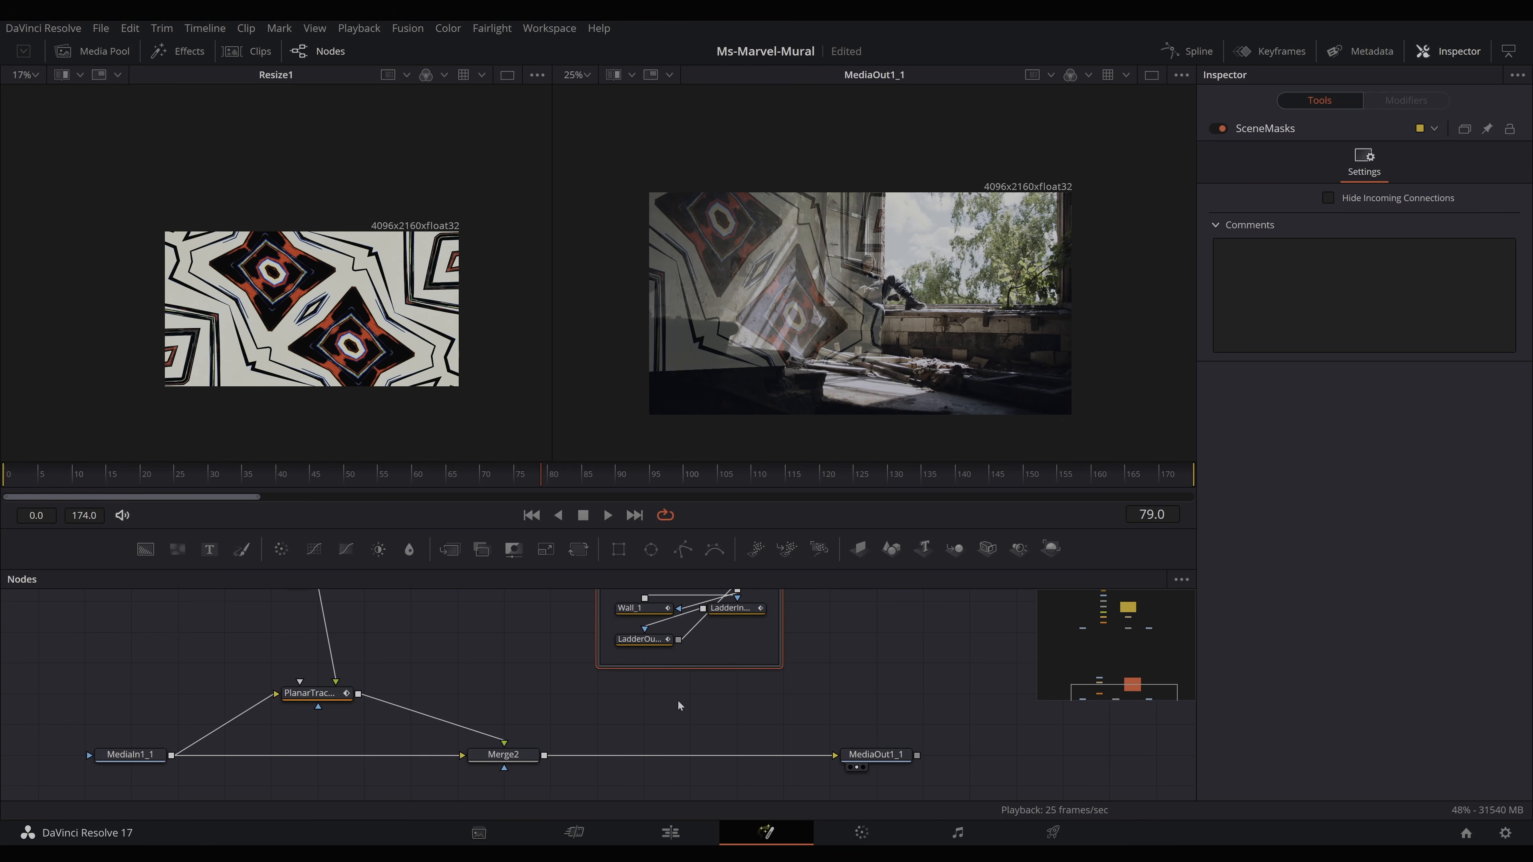
{"action": "key", "text": "ctrl+v"}
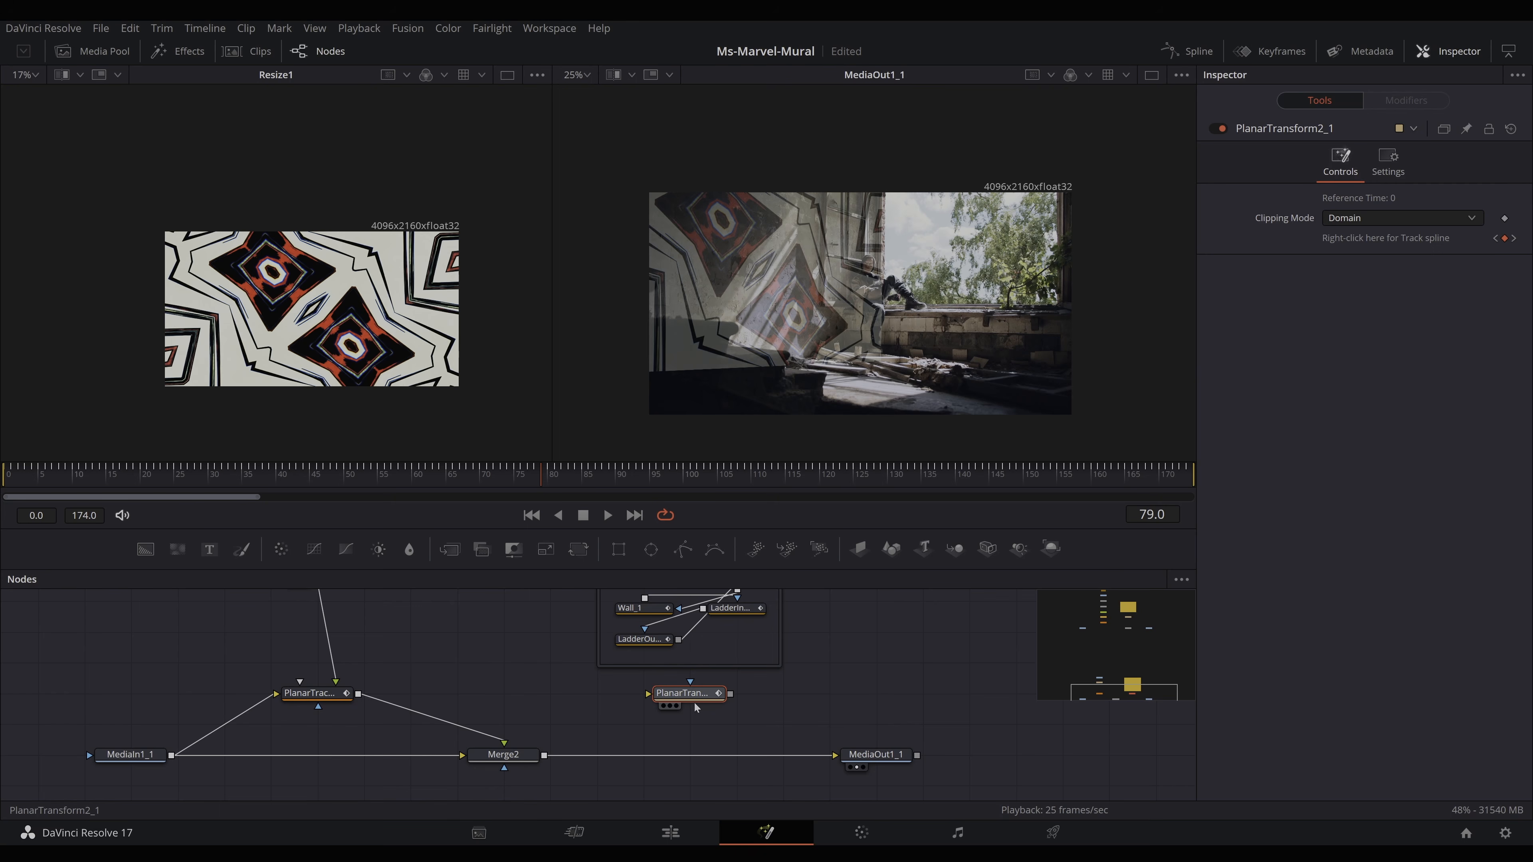
Show the Create Planar Transform option in PlanarTracker2's Track mode and return the tracker to Corner Pin mode
{"action": "left_click", "coordinate": [305, 700]}
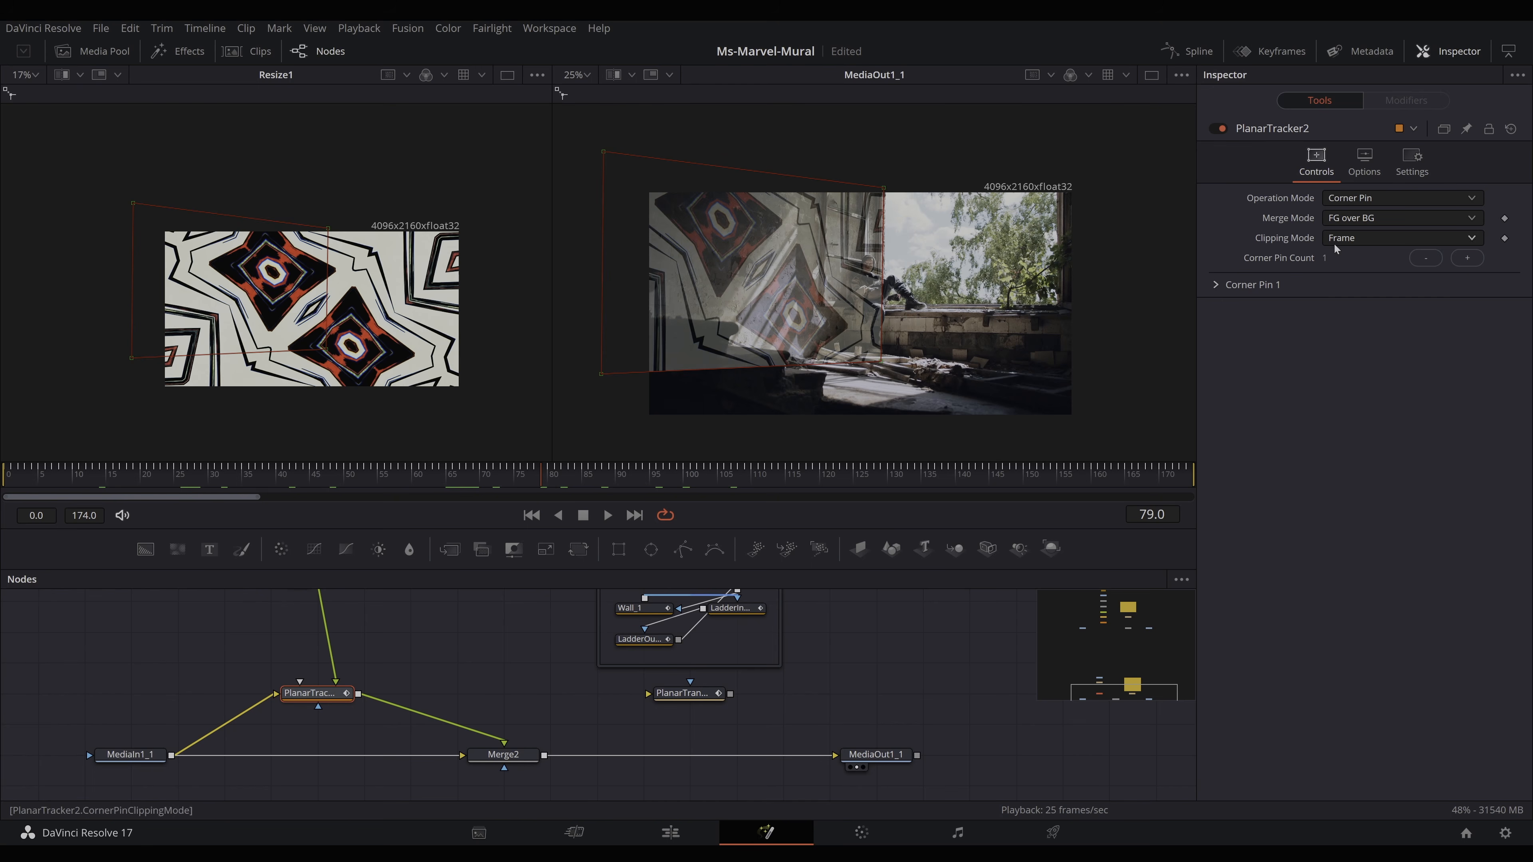
{"action": "left_click", "coordinate": [1349, 198]}
{"action": "left_click", "coordinate": [1349, 216]}
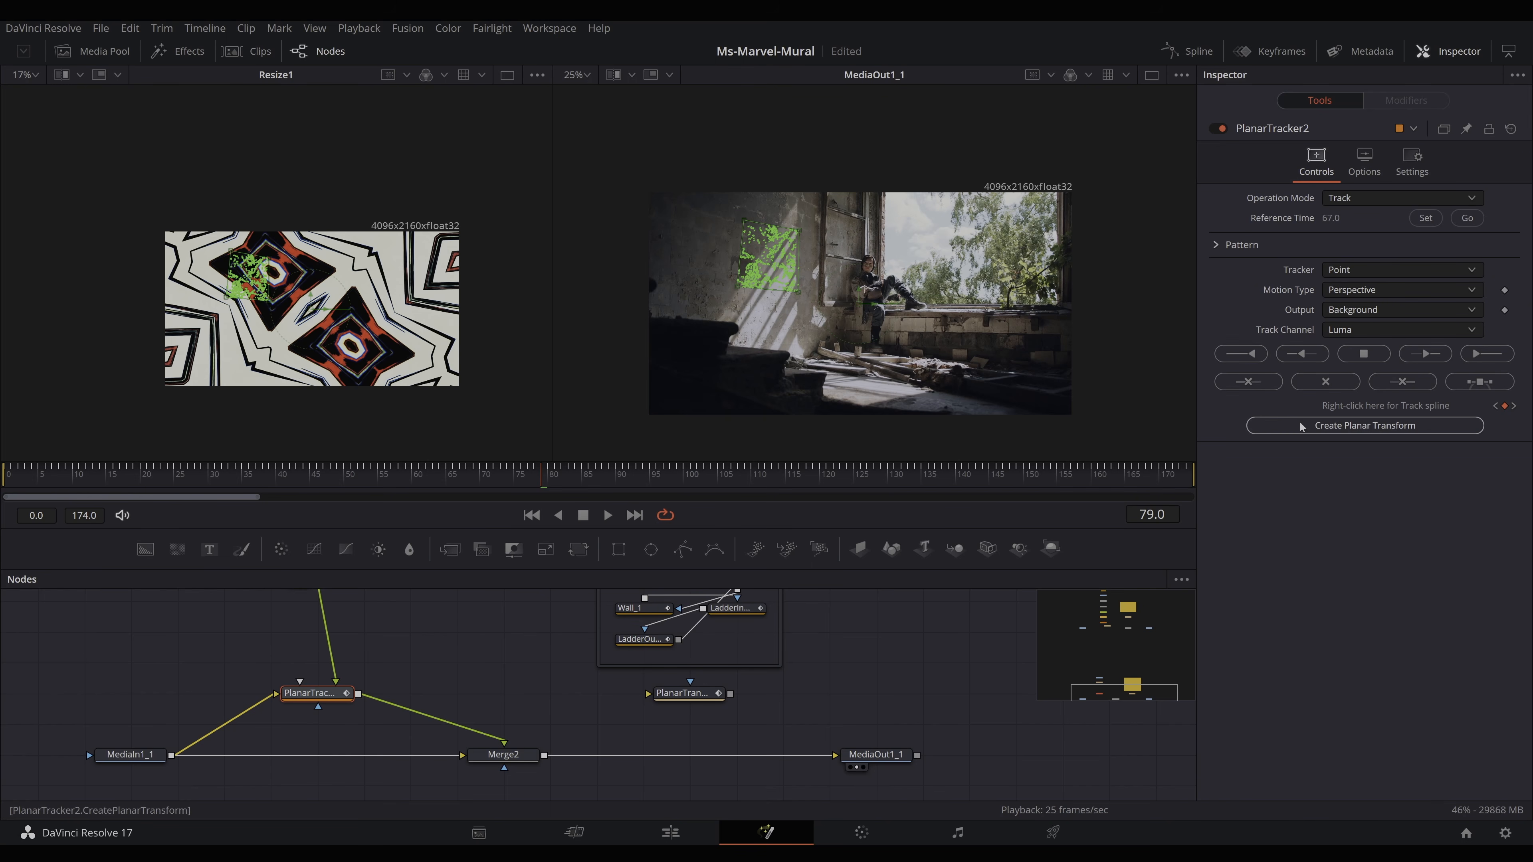
{"action": "left_click", "coordinate": [1343, 258]}
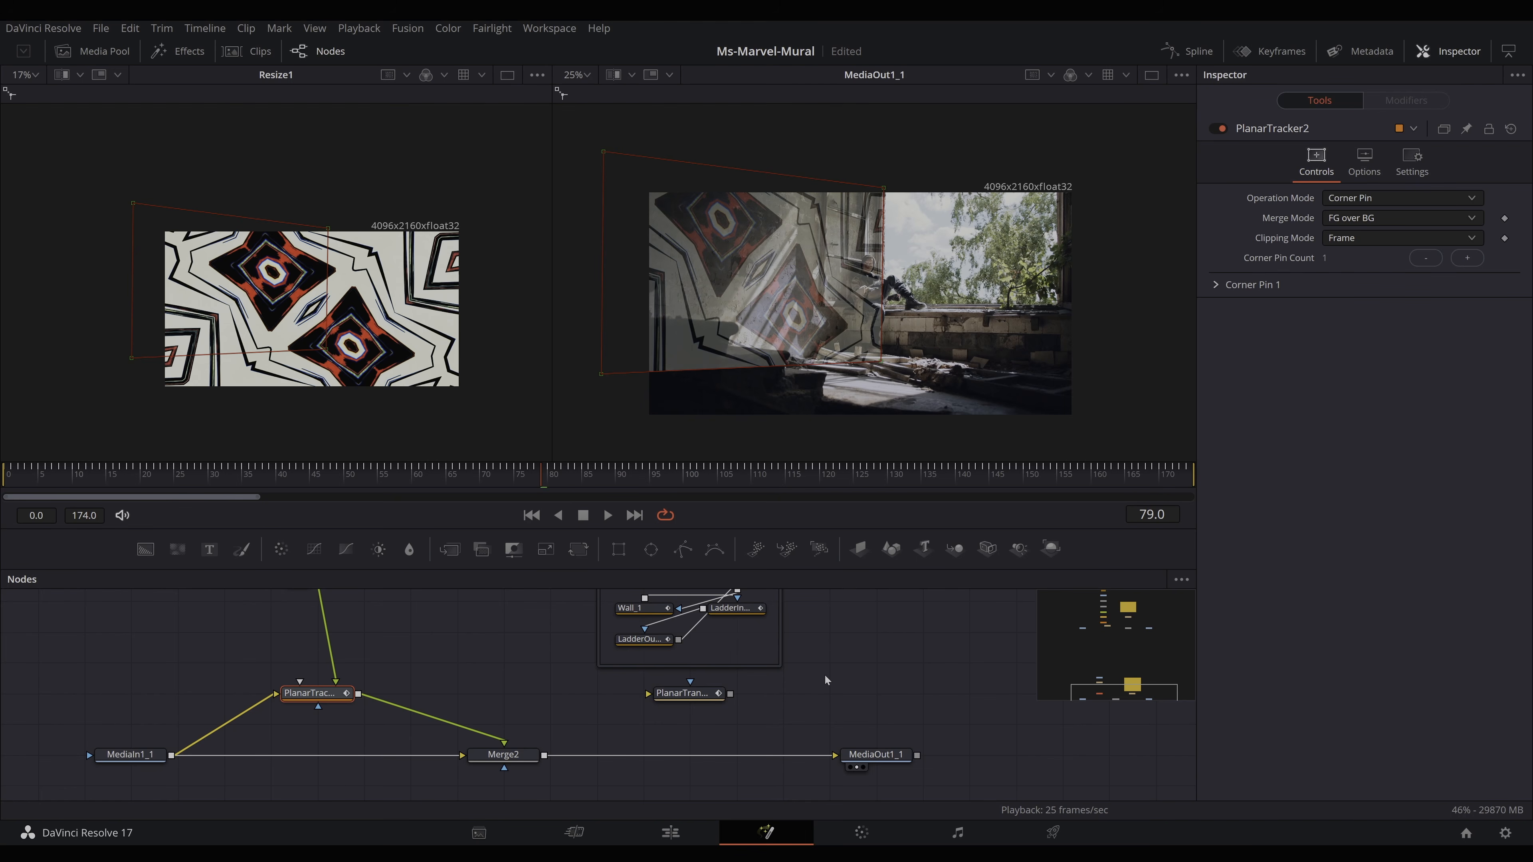
Review the pasted planar transform and SceneMasks group, and examine where the animation overlaps the seated figure, window frame and foreground debris
{"action": "left_click", "coordinate": [687, 693]}
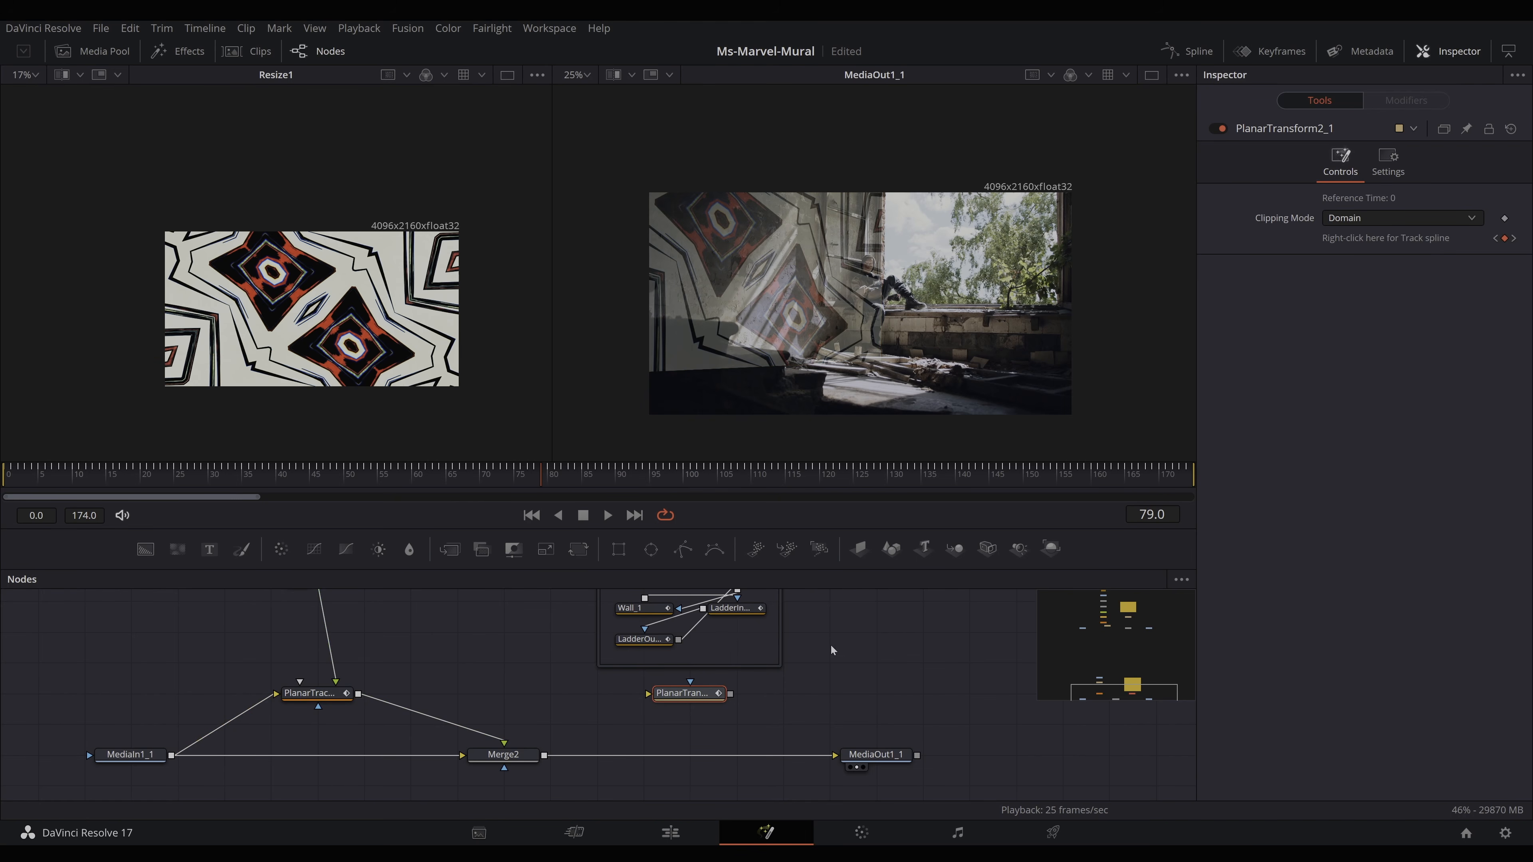
{"action": "scroll", "coordinate": [821, 648], "scroll_direction": "up", "scroll_amount": 3}
{"action": "left_click", "coordinate": [681, 638]}
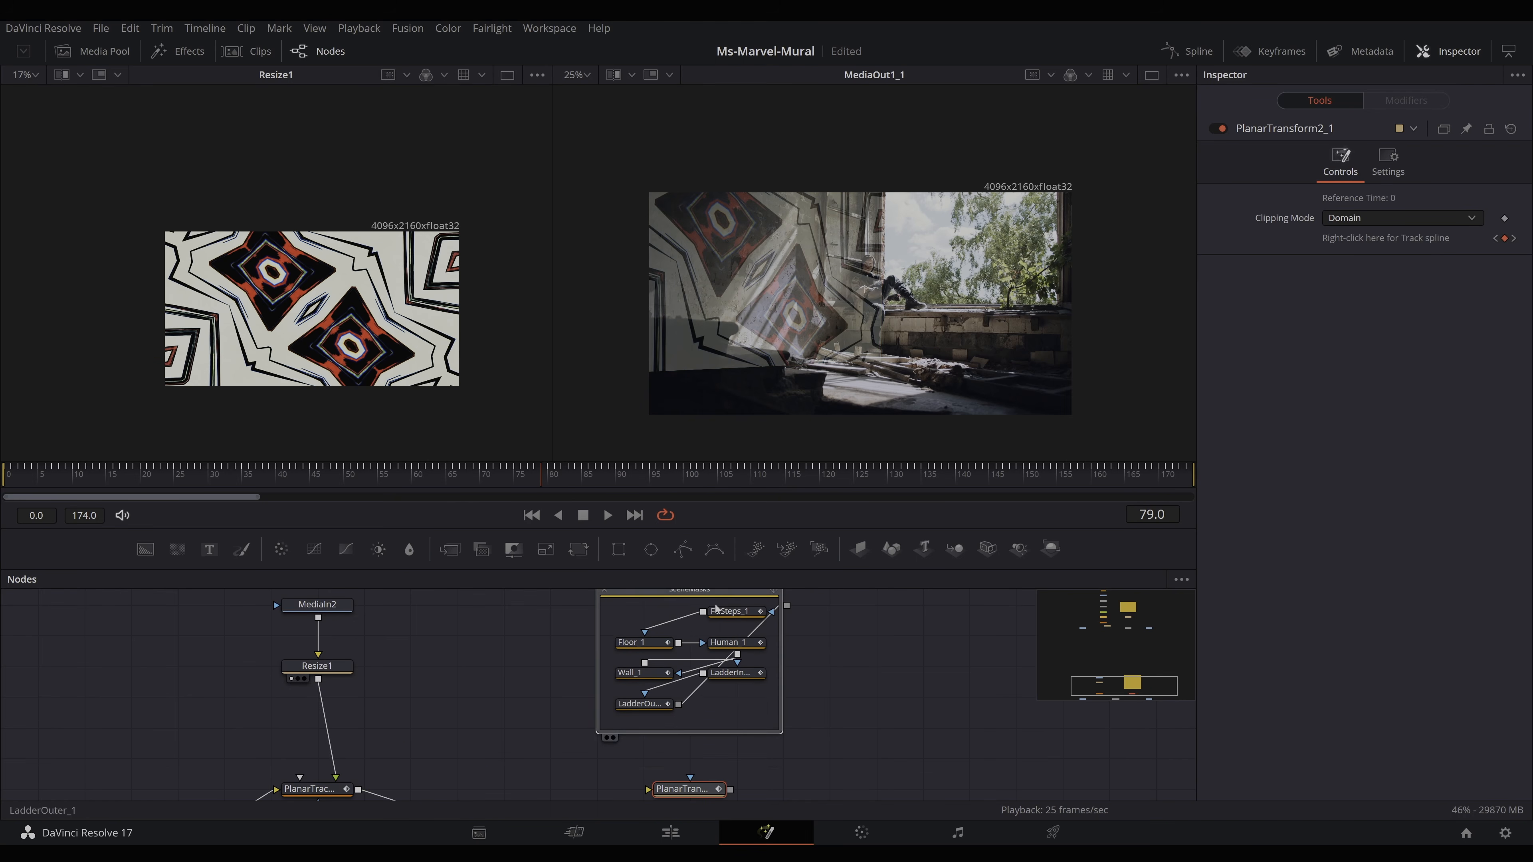
{"action": "scroll", "coordinate": [845, 688], "scroll_direction": "down", "scroll_amount": 2}
{"action": "scroll", "coordinate": [819, 675], "scroll_direction": "up", "scroll_amount": 2}
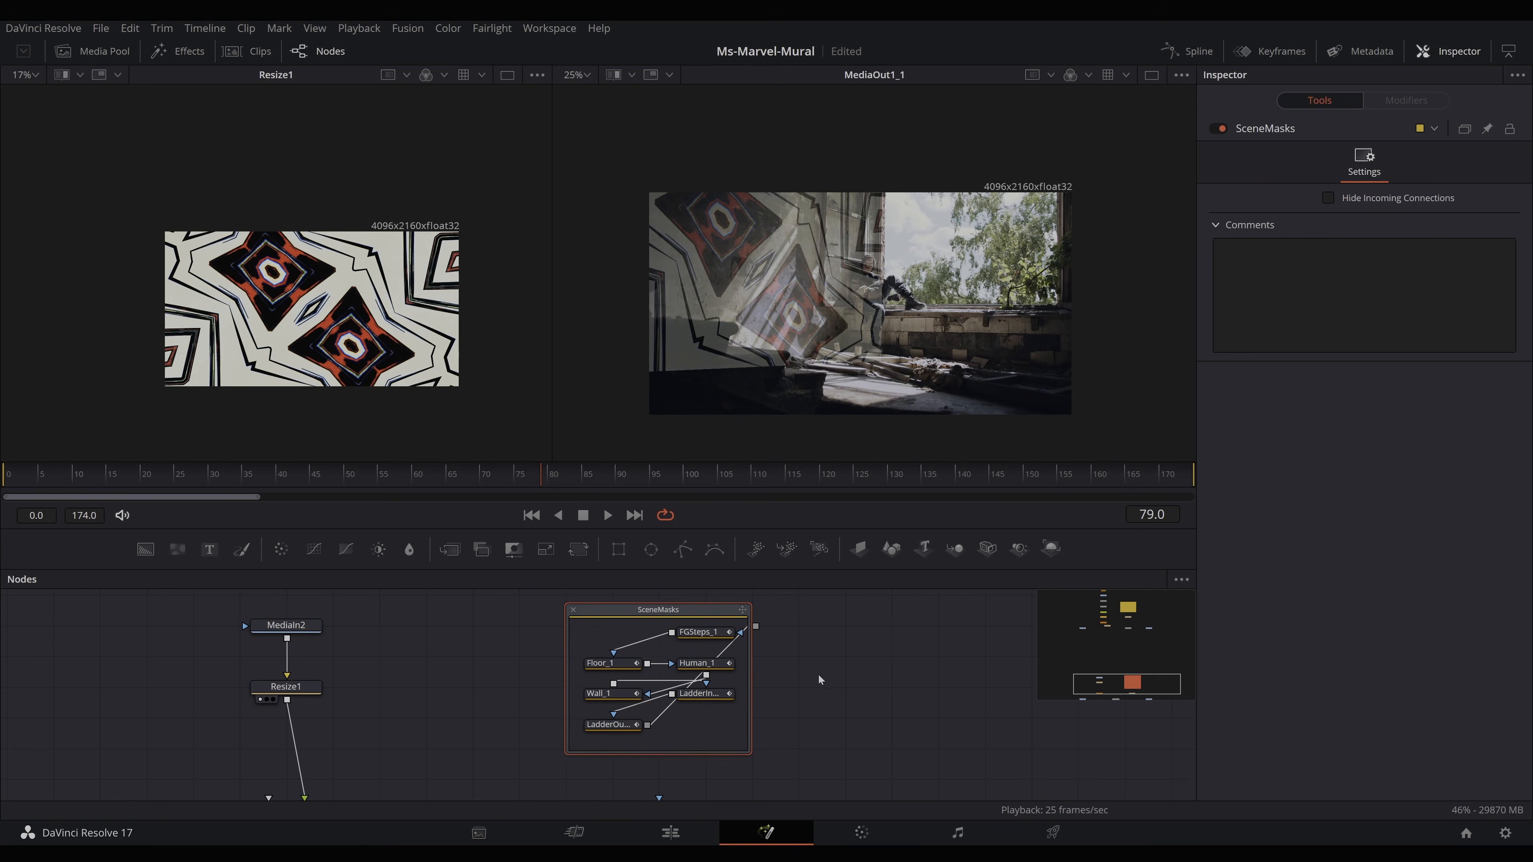
{"action": "scroll", "coordinate": [770, 667], "scroll_direction": "down", "scroll_amount": 2}
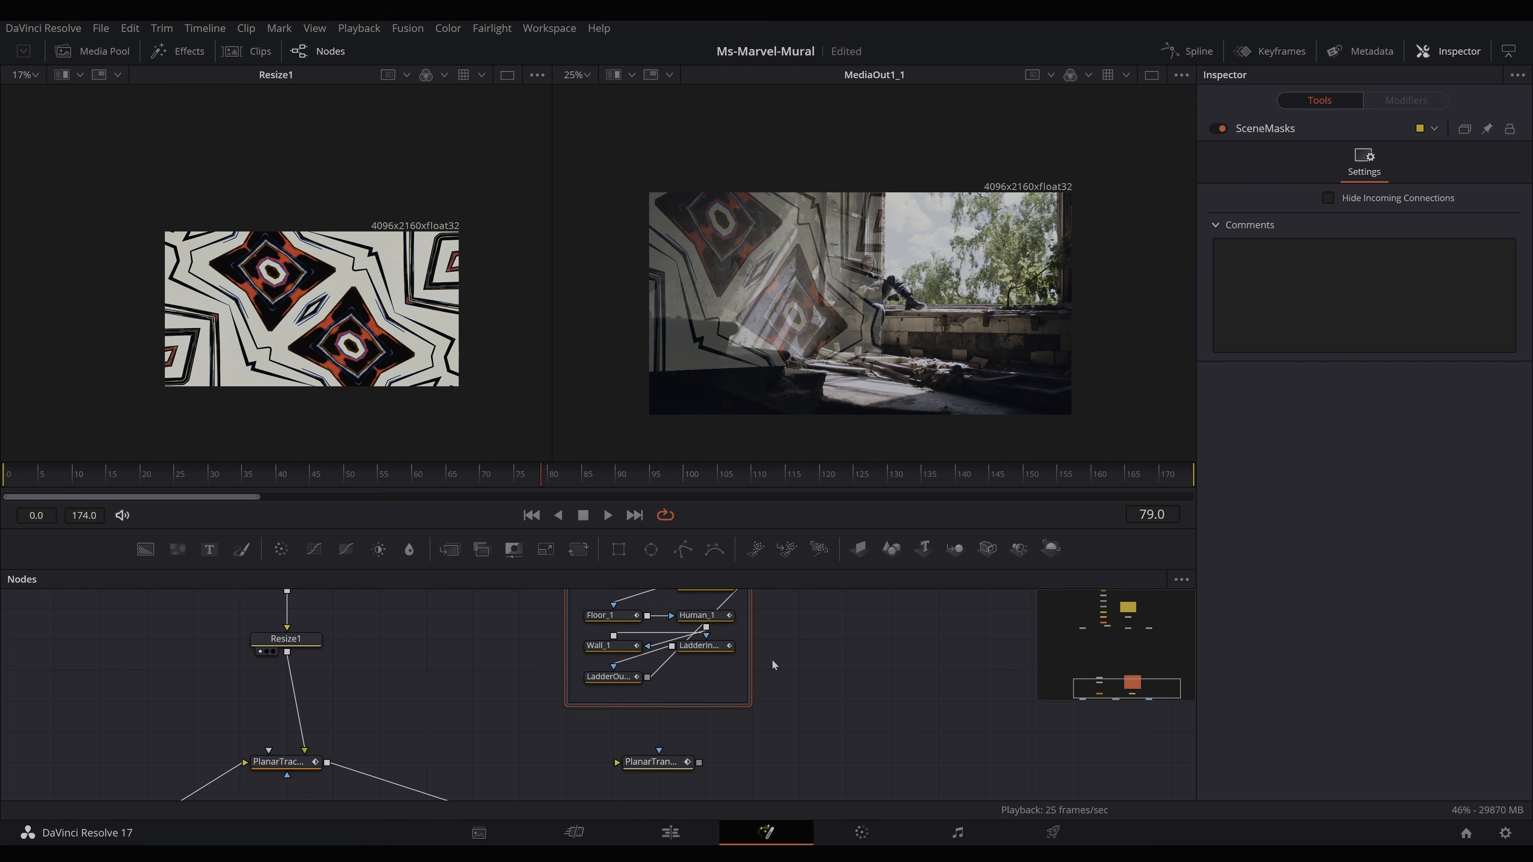
{"action": "scroll", "coordinate": [914, 333], "scroll_direction": "up", "scroll_amount": 8}
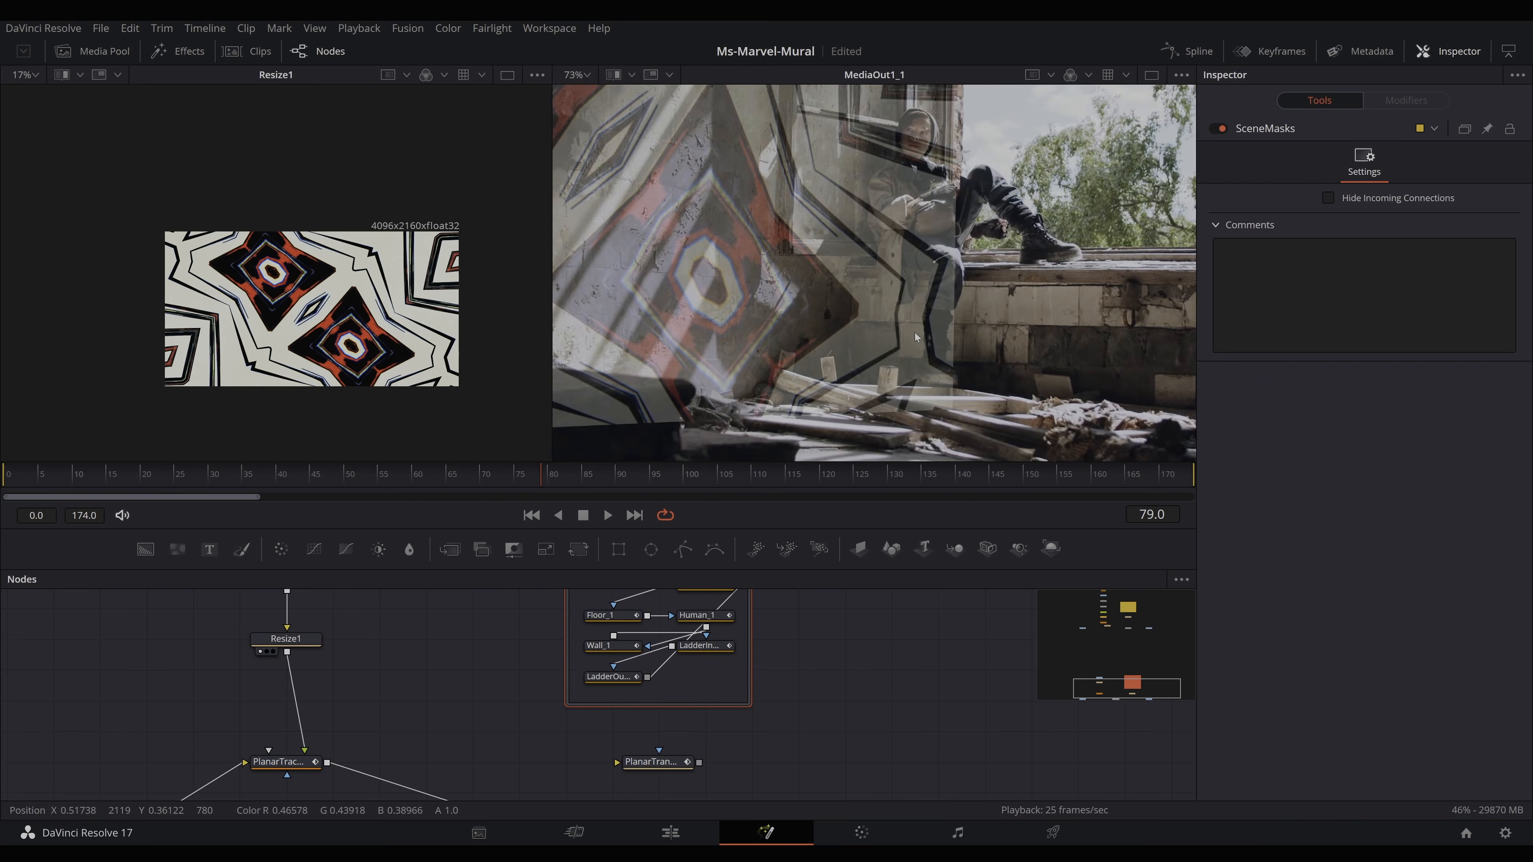
{"action": "scroll", "coordinate": [815, 327], "scroll_direction": "up", "scroll_amount": 2}
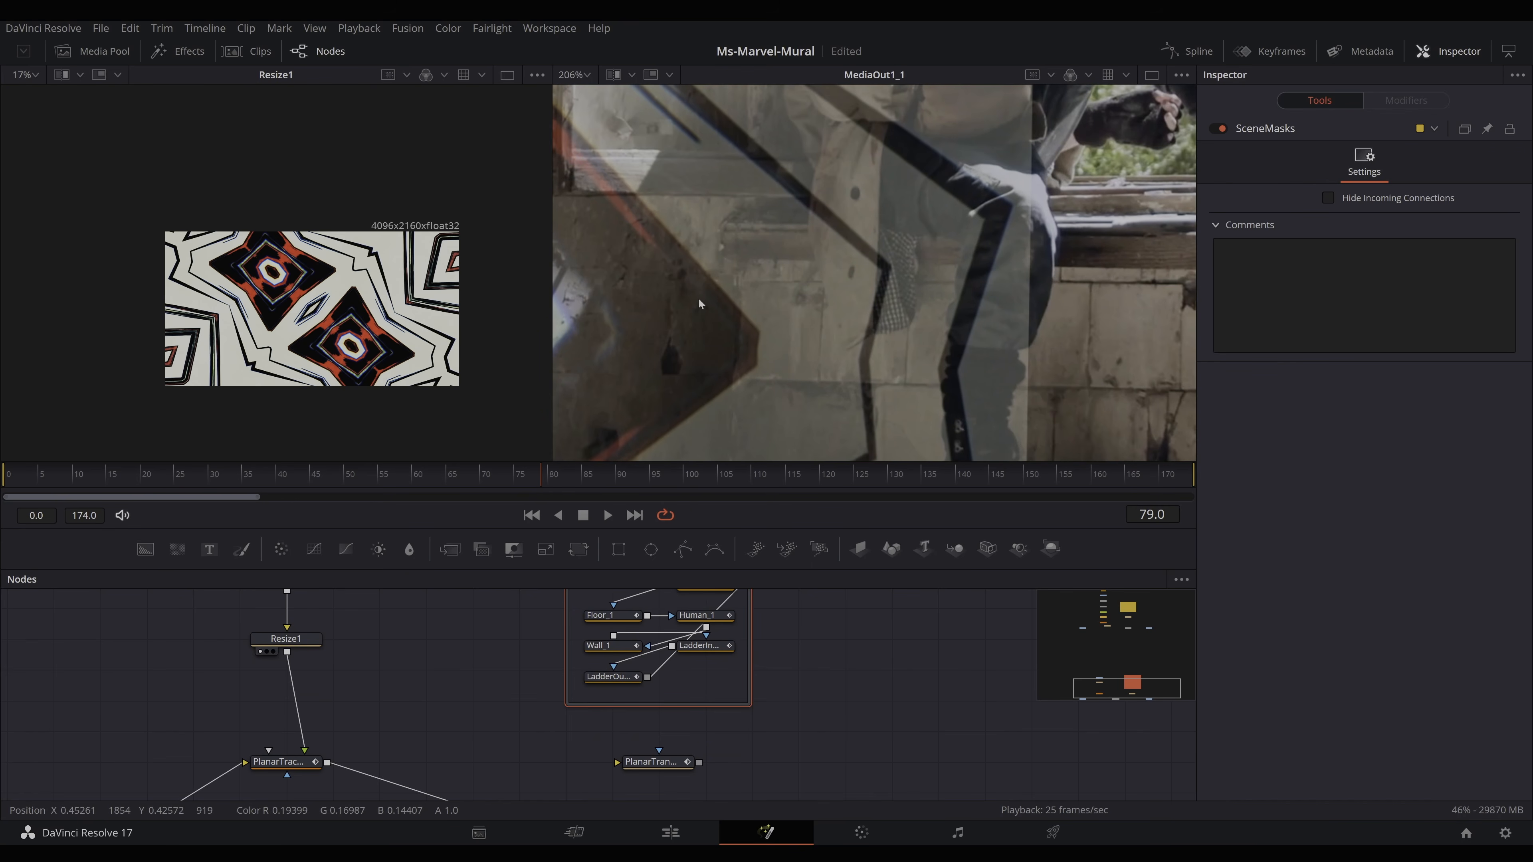
{"action": "scroll", "coordinate": [698, 297], "scroll_direction": "down", "scroll_amount": 3}
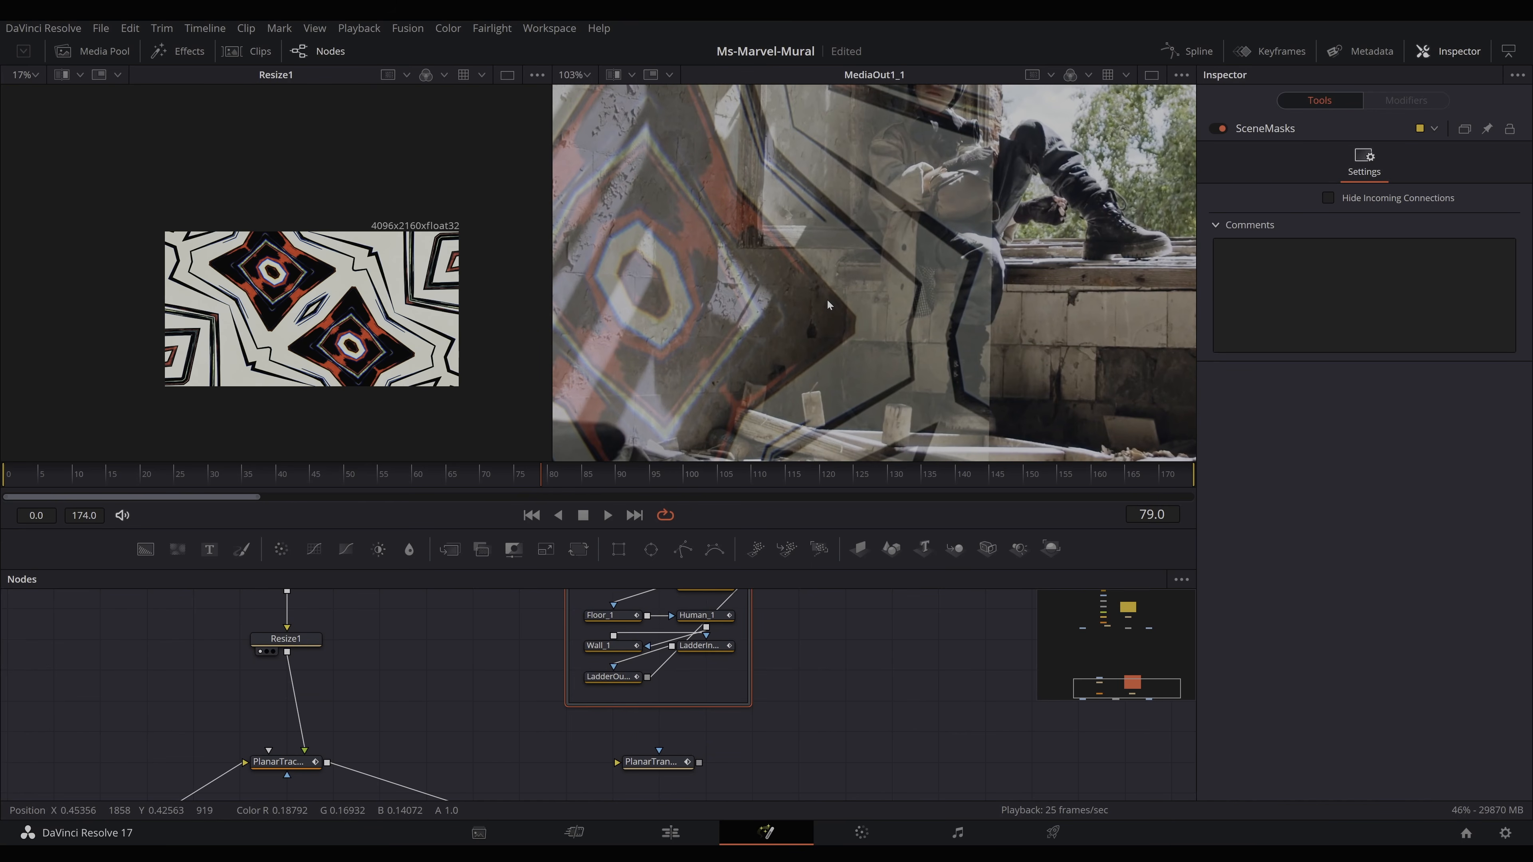
{"action": "left_click_drag", "start_coordinate": [789, 330], "coordinate": [741, 378]}
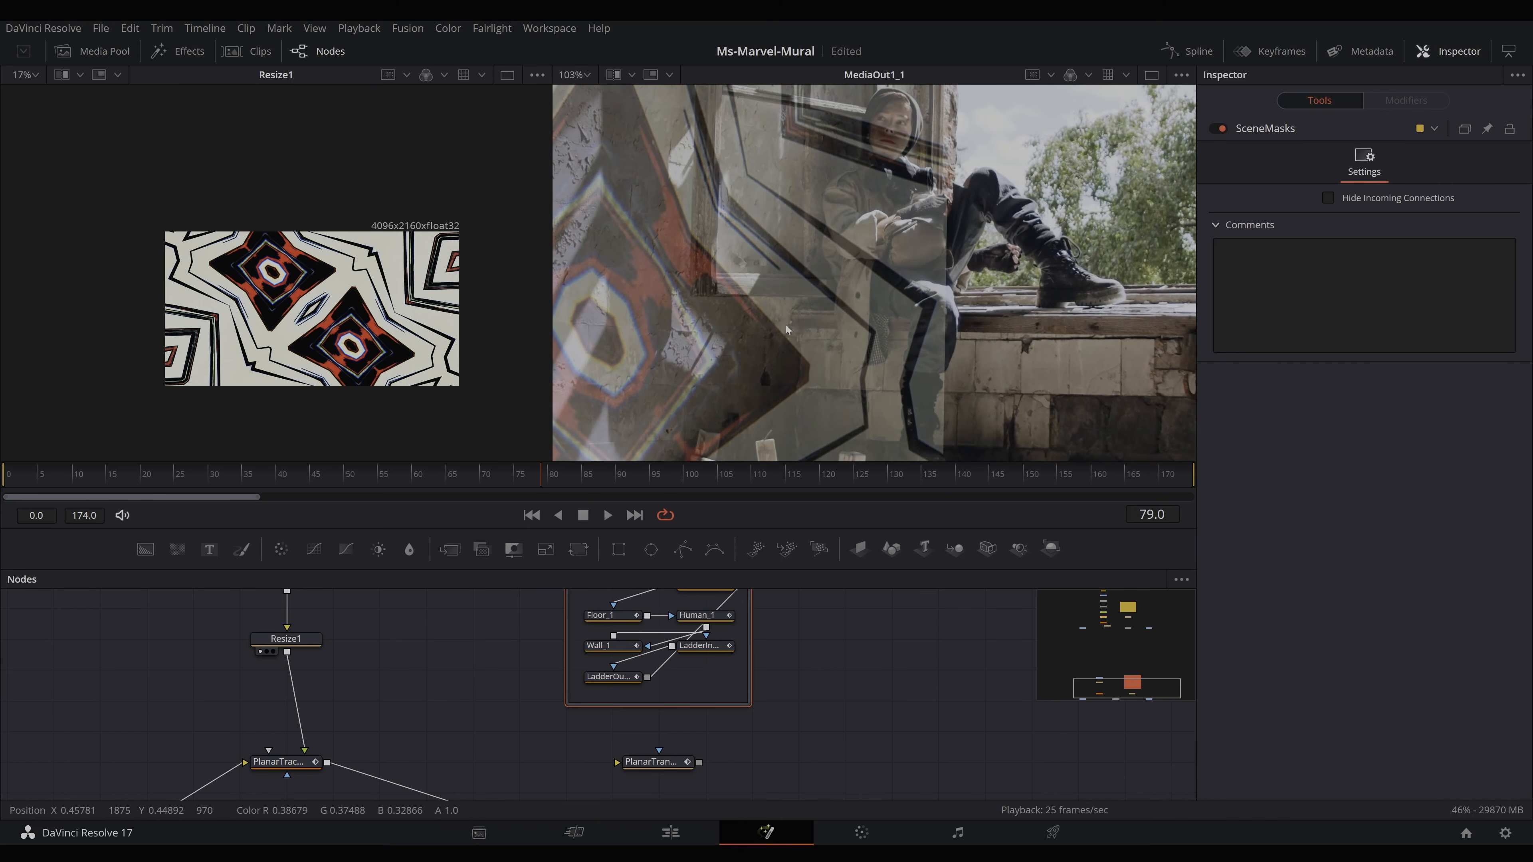
{"action": "scroll", "coordinate": [745, 336], "scroll_direction": "down", "scroll_amount": 3}
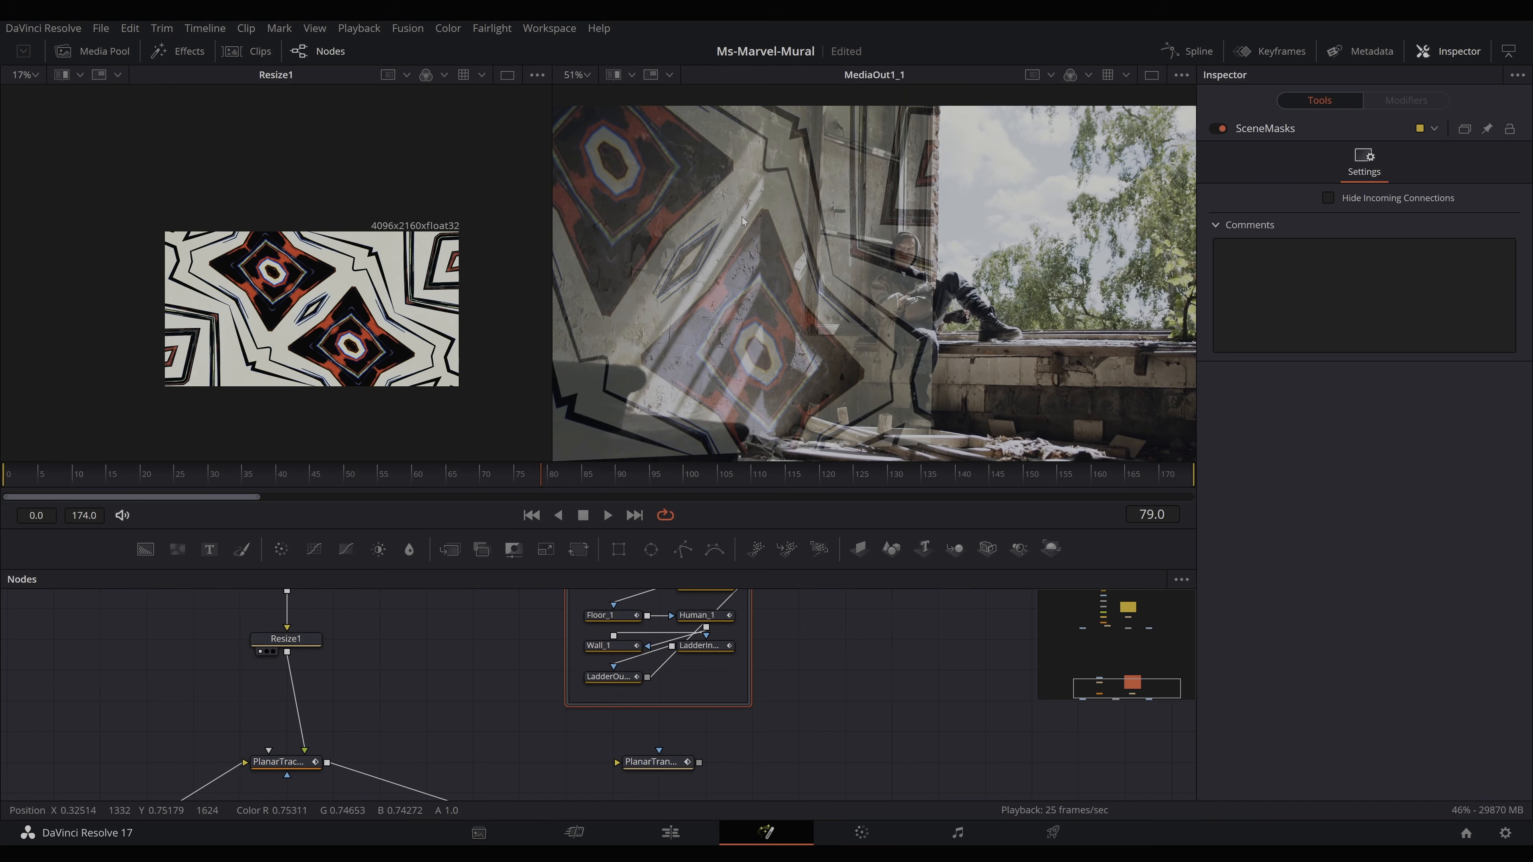
{"action": "scroll", "coordinate": [743, 220], "scroll_direction": "up", "scroll_amount": 5}
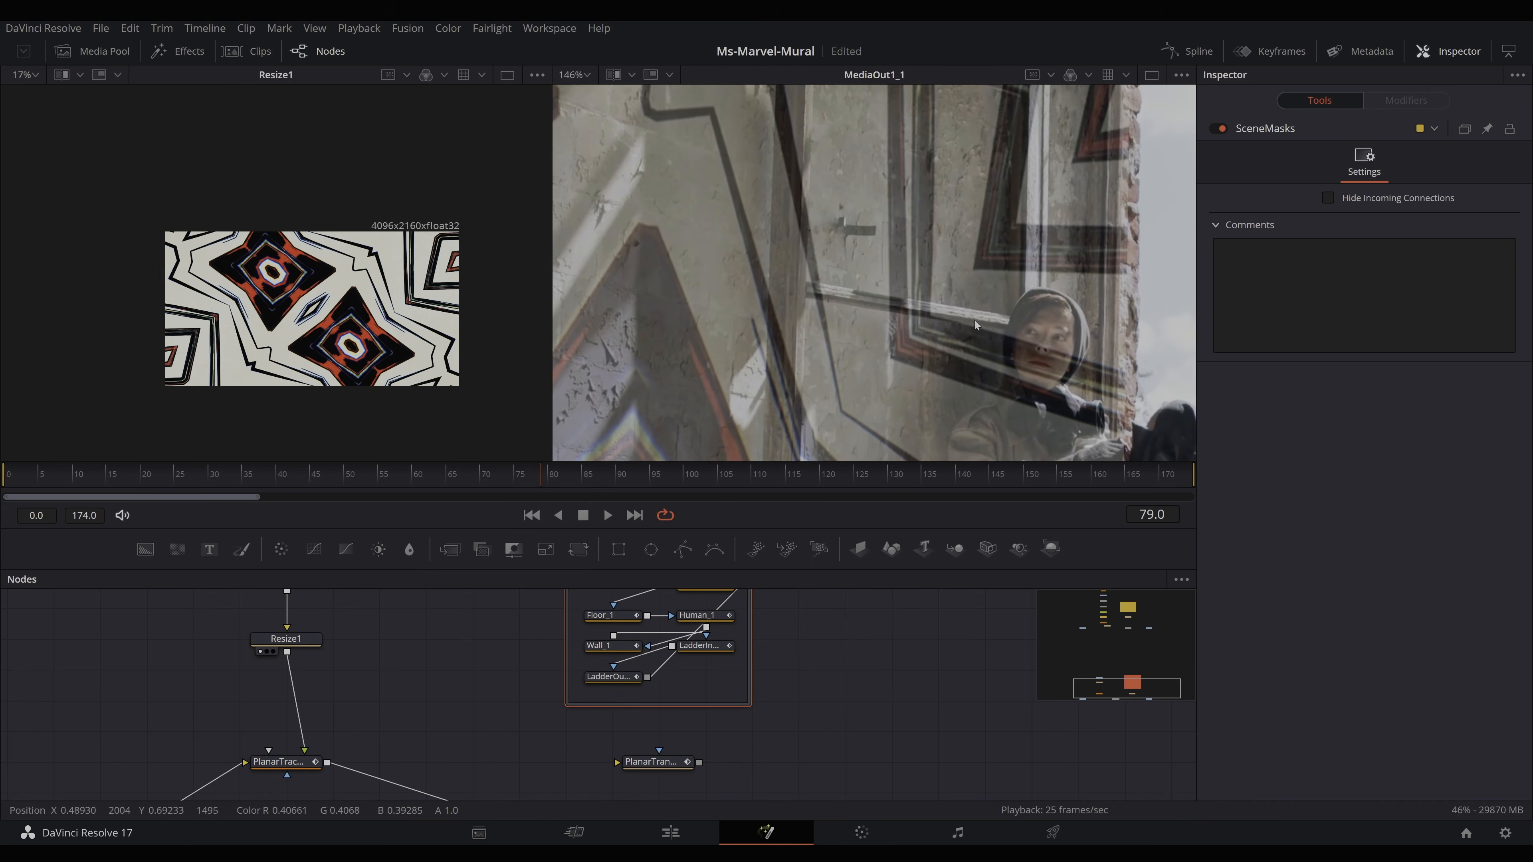
{"action": "scroll", "coordinate": [963, 320], "scroll_direction": "down", "scroll_amount": 2}
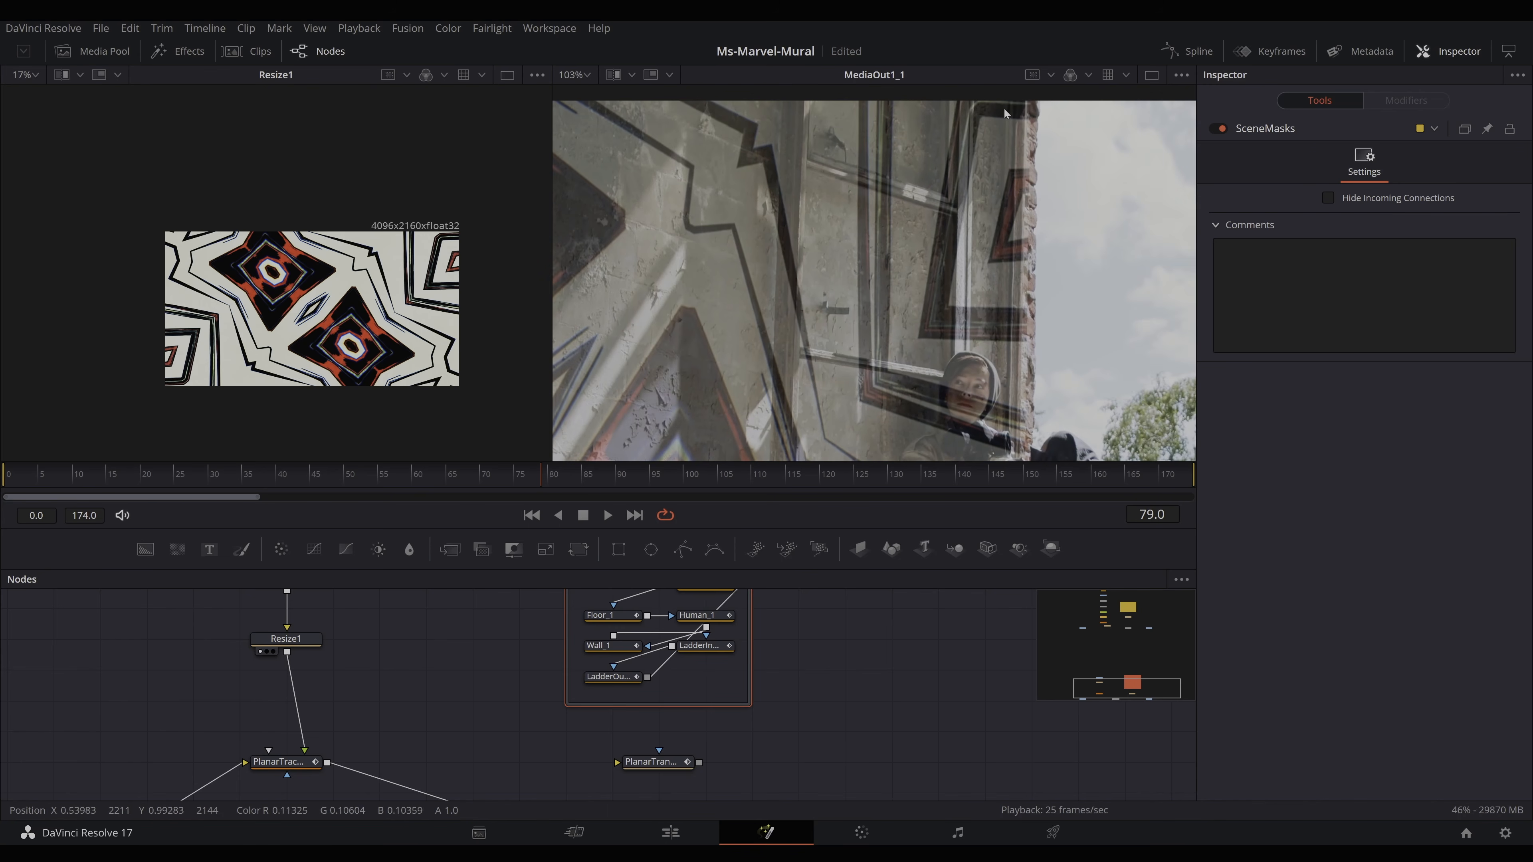
{"action": "left_click_drag", "start_coordinate": [939, 407], "coordinate": [945, 303]}
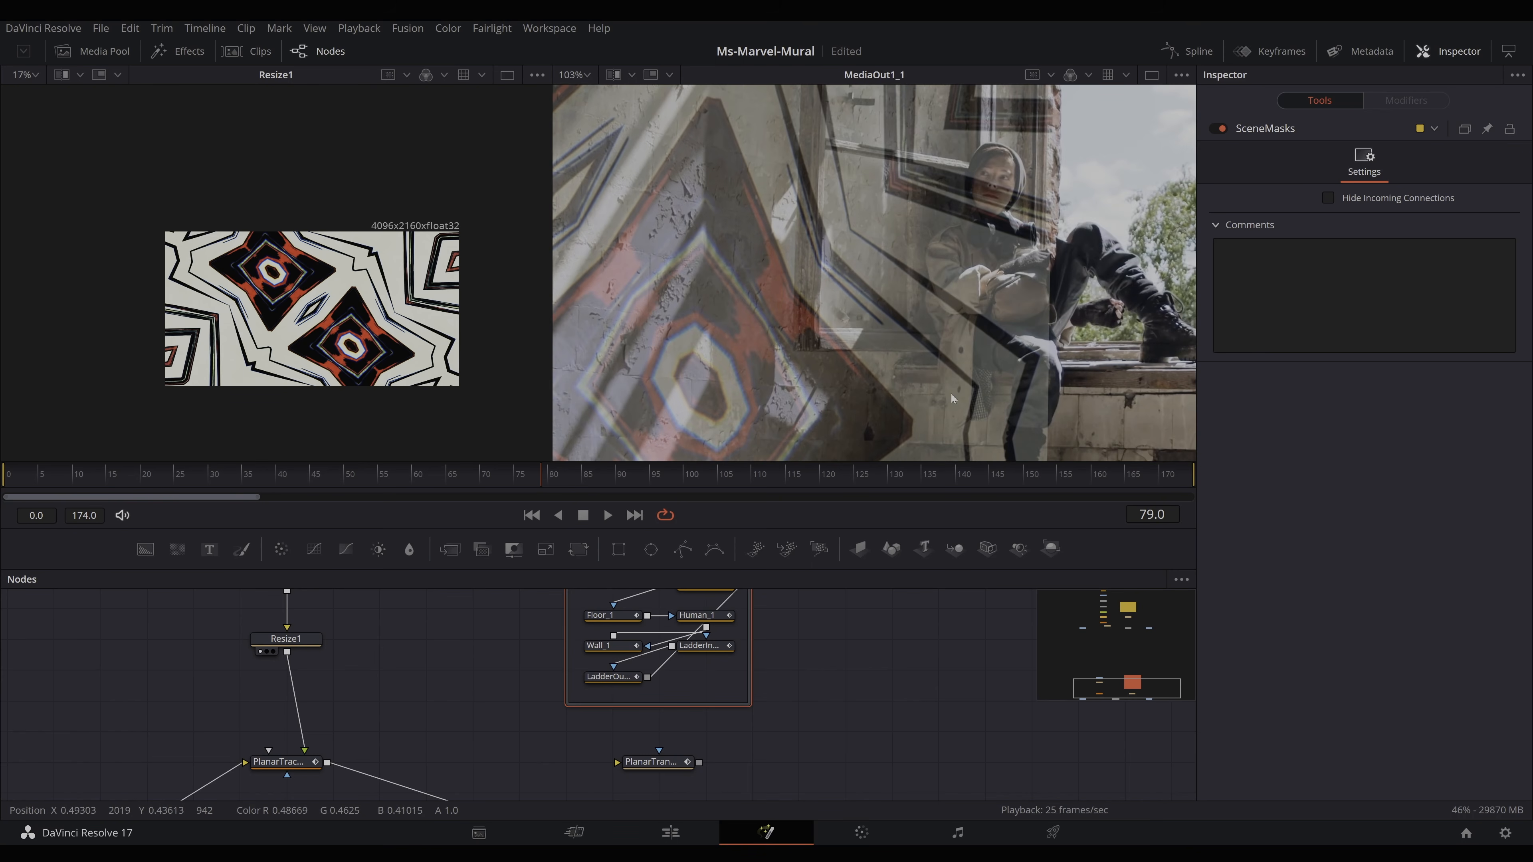
{"action": "left_click_drag", "start_coordinate": [951, 398], "coordinate": [937, 233]}
{"action": "scroll", "coordinate": [960, 354], "scroll_direction": "down", "scroll_amount": 5}
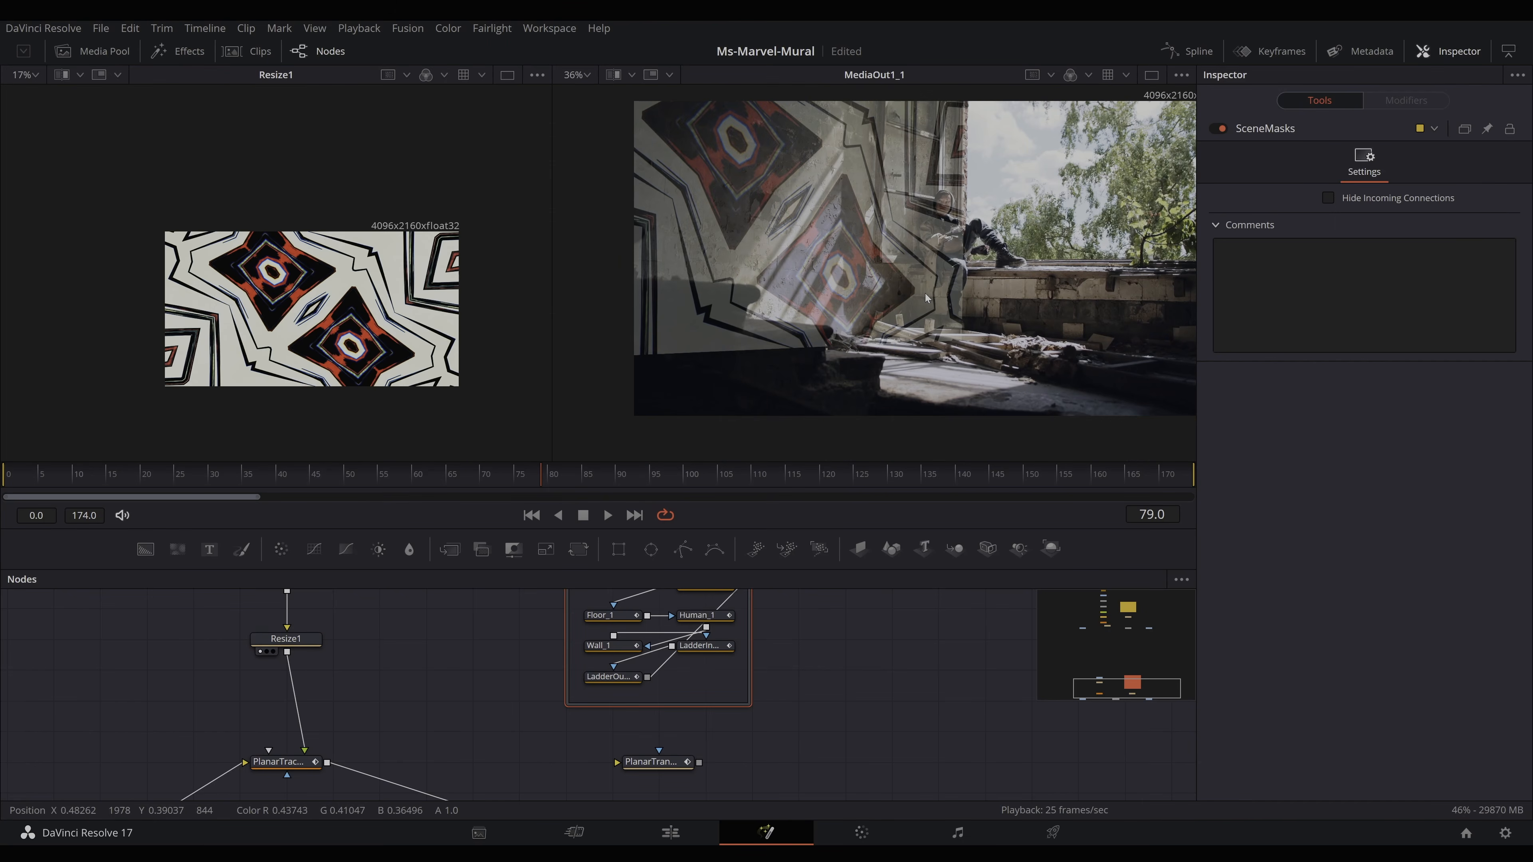
Connect the SceneMasks output to the pasted planar transform's input, and the transform's output to Merge2's effect mask input
{"action": "left_click_drag", "start_coordinate": [756, 662], "coordinate": [721, 701]}
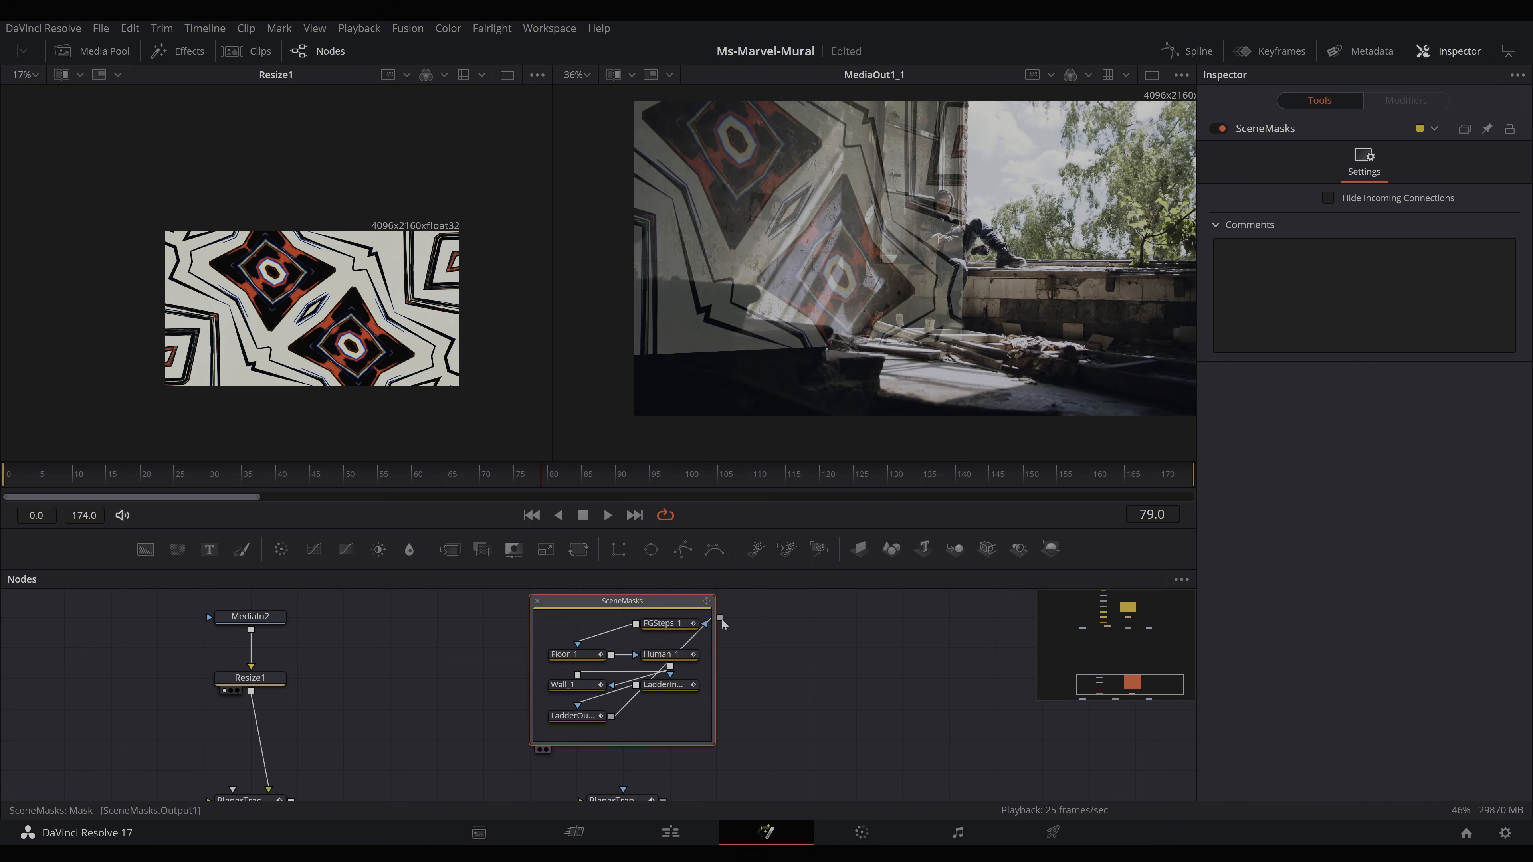
{"action": "left_click_drag", "start_coordinate": [720, 617], "coordinate": [610, 758]}
{"action": "left_click_drag", "start_coordinate": [765, 685], "coordinate": [697, 698]}
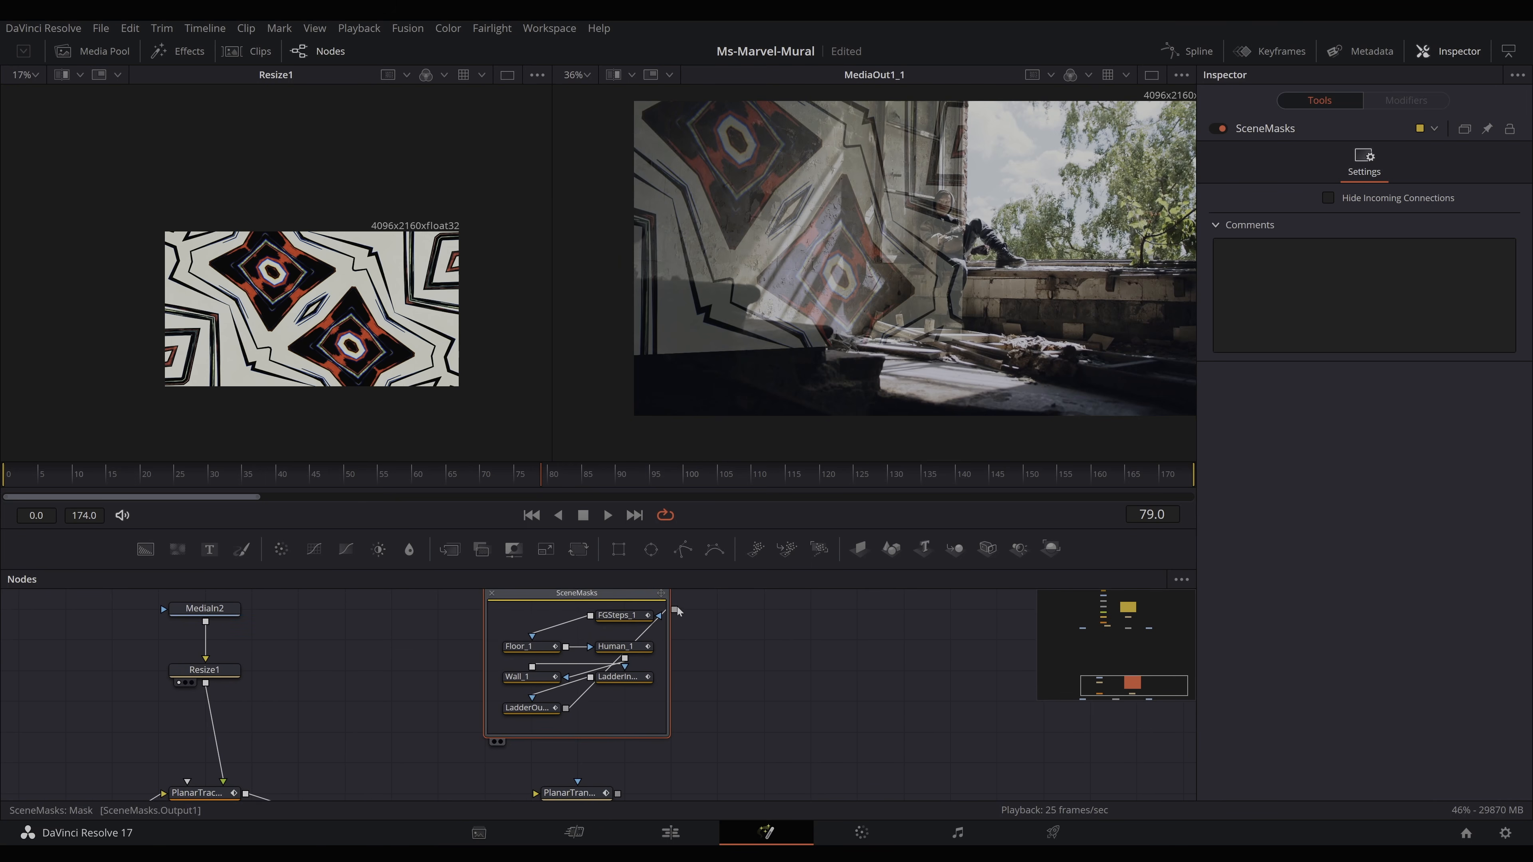
{"action": "left_click_drag", "start_coordinate": [674, 610], "coordinate": [537, 794]}
{"action": "left_click_drag", "start_coordinate": [650, 766], "coordinate": [442, 735]}
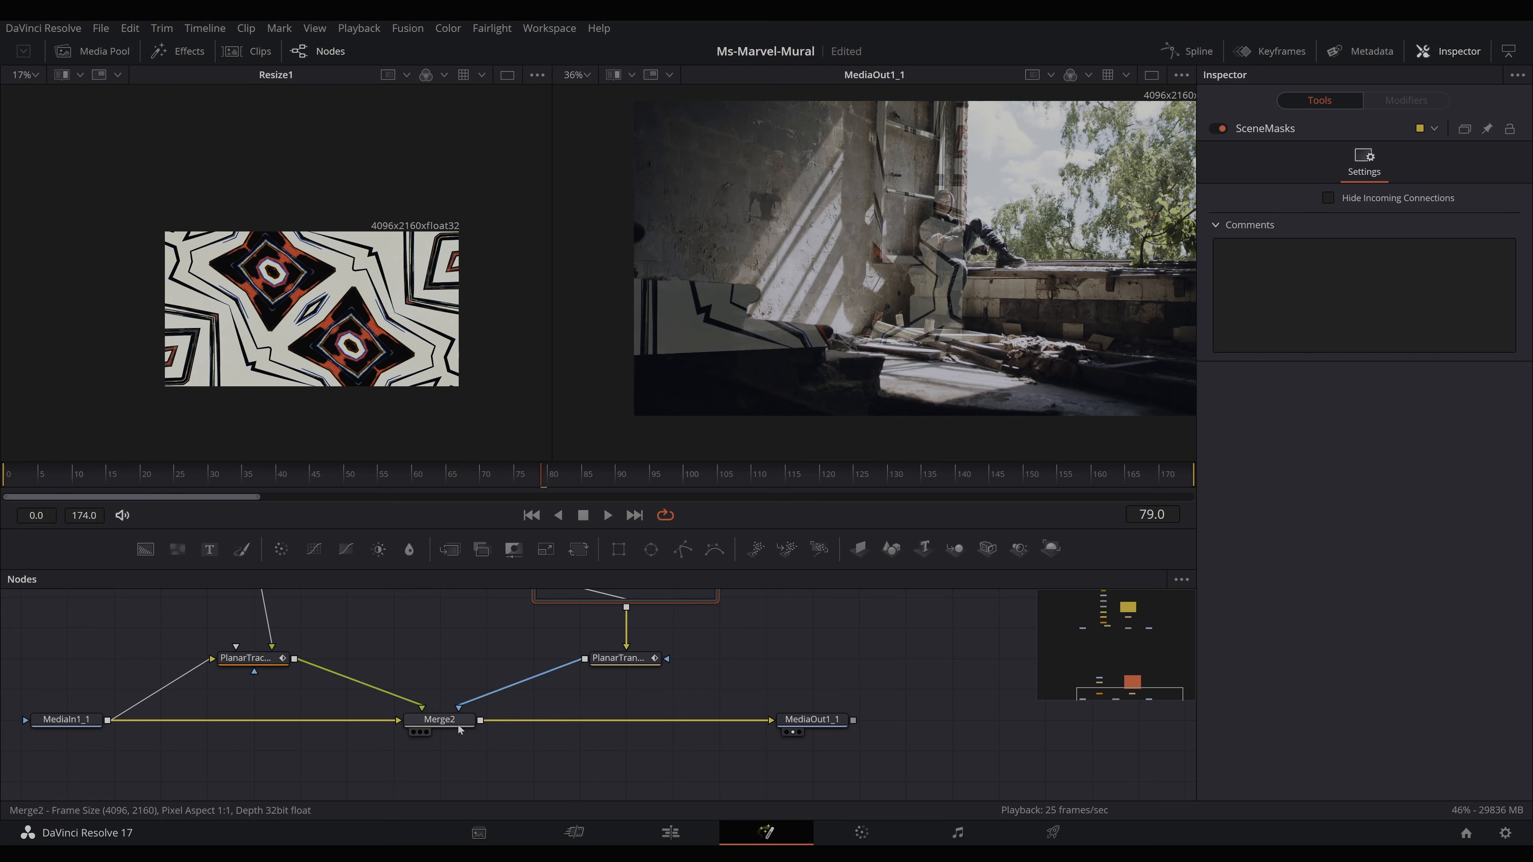
{"action": "scroll", "coordinate": [584, 679], "scroll_direction": "up", "scroll_amount": 2}
Enable Apply Mask Inverted on Merge2 so the animation shows only on the wall
{"action": "left_click", "coordinate": [440, 762]}
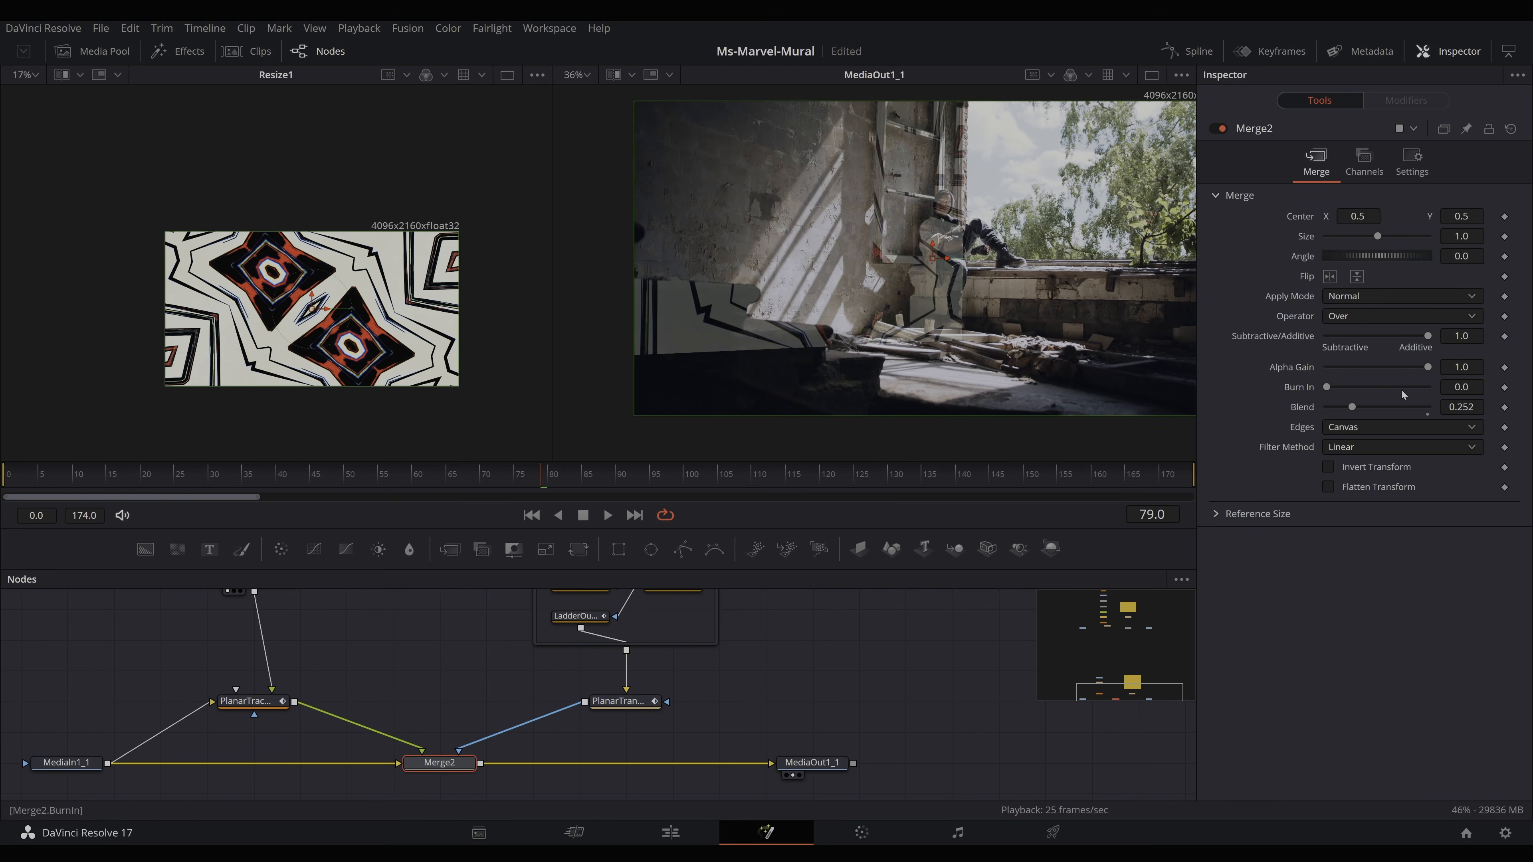
{"action": "left_click", "coordinate": [1373, 175]}
{"action": "left_click", "coordinate": [1421, 173]}
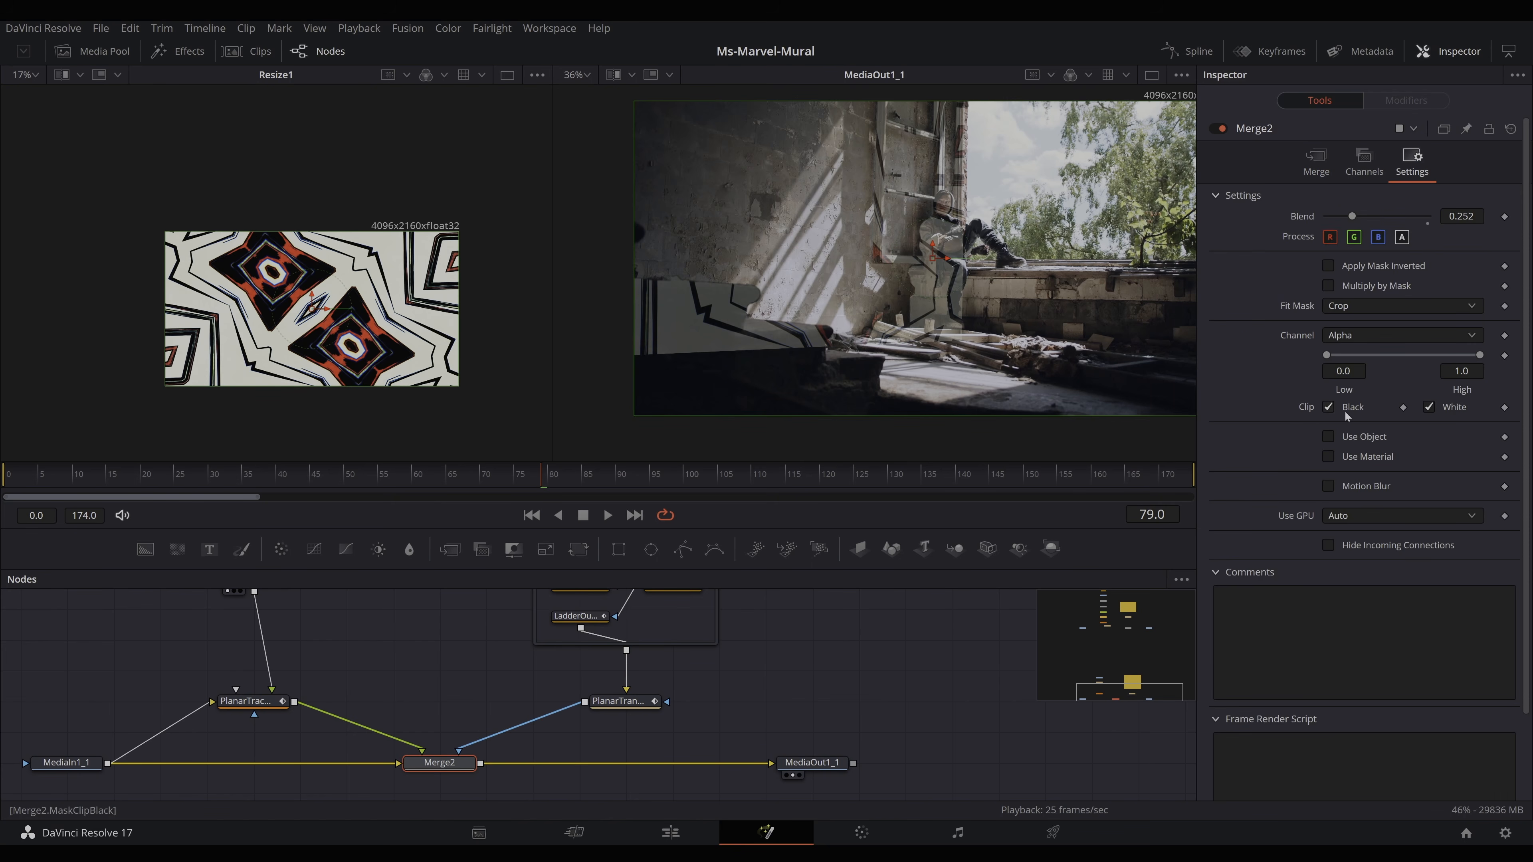
{"action": "left_click", "coordinate": [1327, 266]}
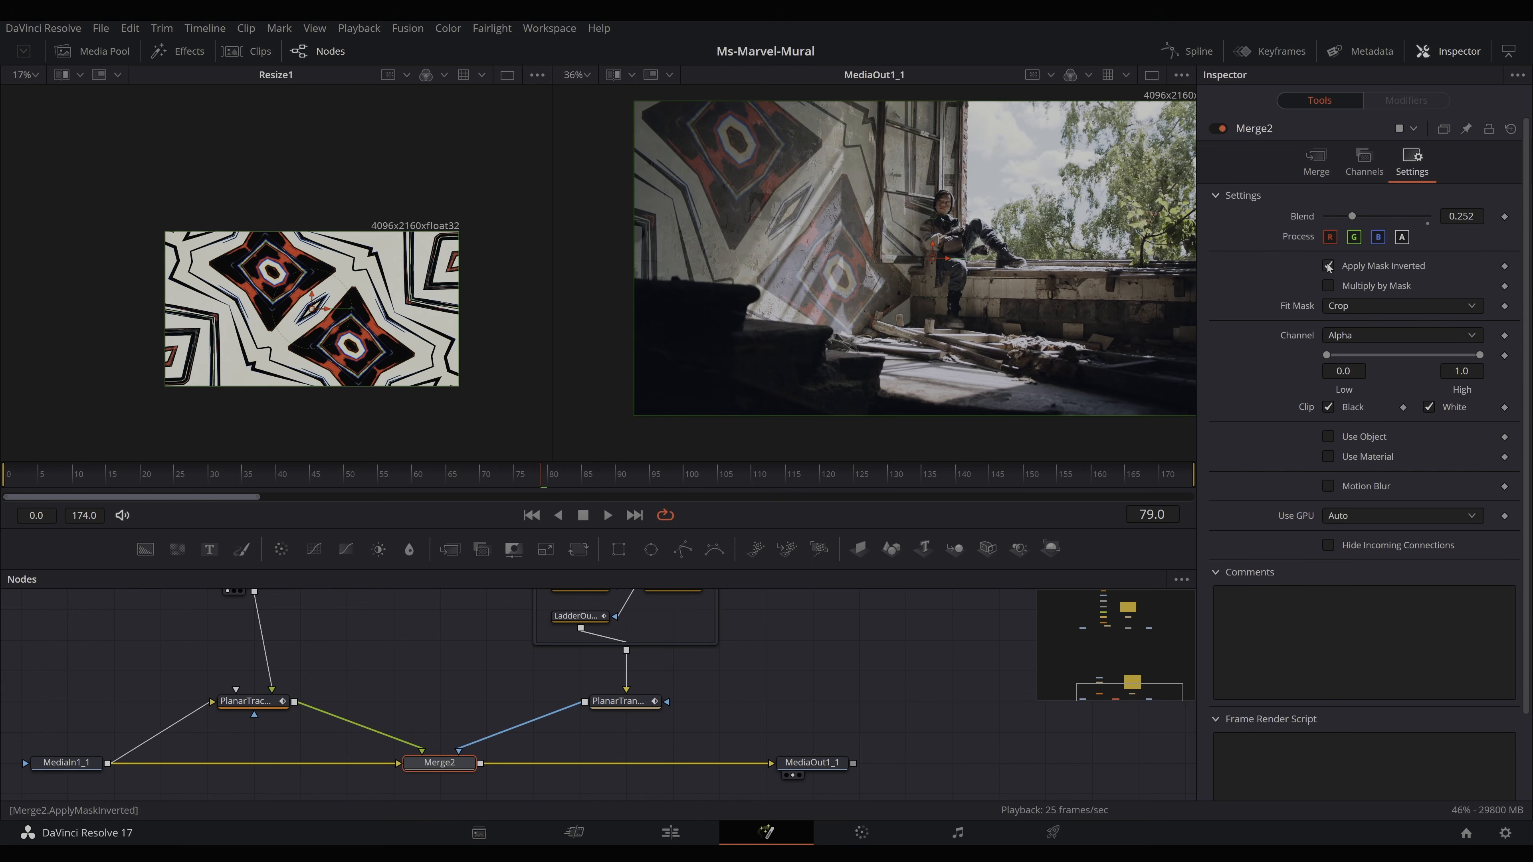
Check the masked mural up to frame 111 and reset Merge2's blend to 1.0
{"action": "left_click", "coordinate": [959, 486]}
{"action": "left_click_drag", "start_coordinate": [959, 486], "coordinate": [763, 491]}
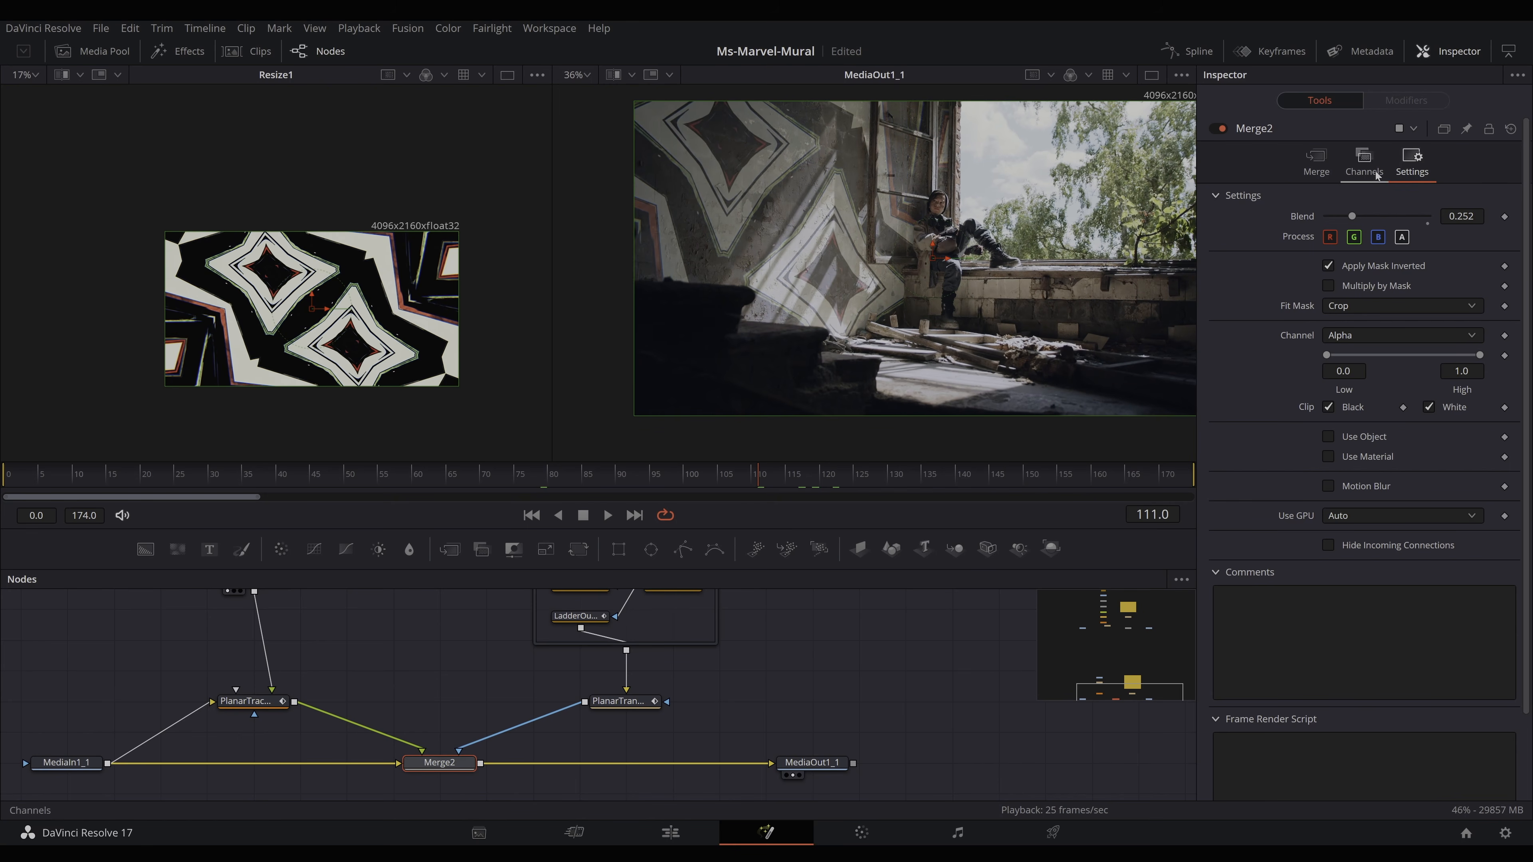
{"action": "double_click", "coordinate": [1353, 218]}
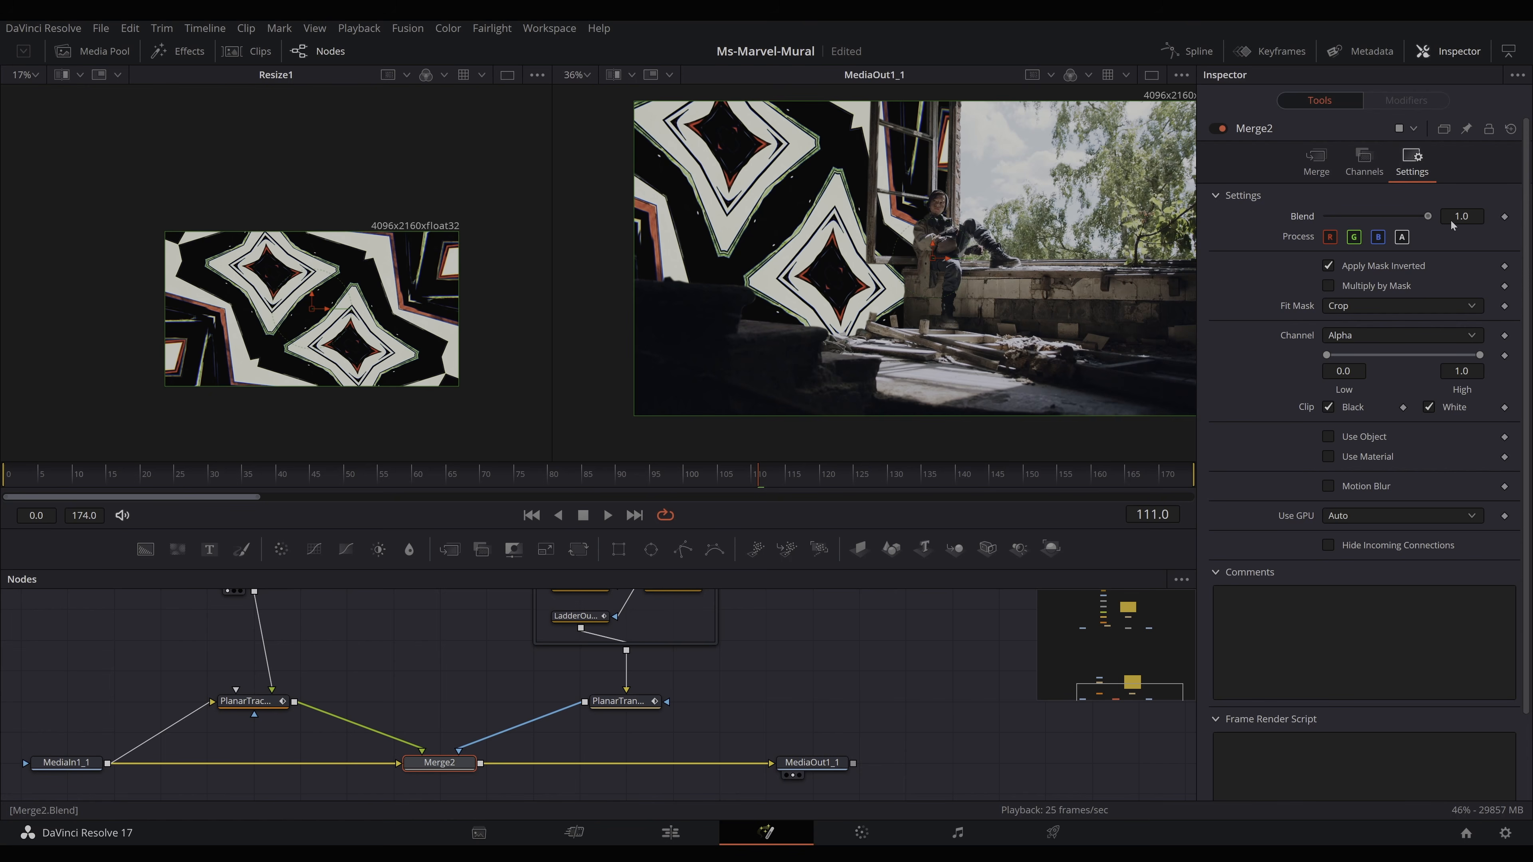
Set Merge2's apply mode to Overlay and its blend to about 0.567 so the wall texture shows through the mural
{"action": "left_click_drag", "start_coordinate": [1427, 218], "coordinate": [1361, 214]}
{"action": "left_click", "coordinate": [1305, 155]}
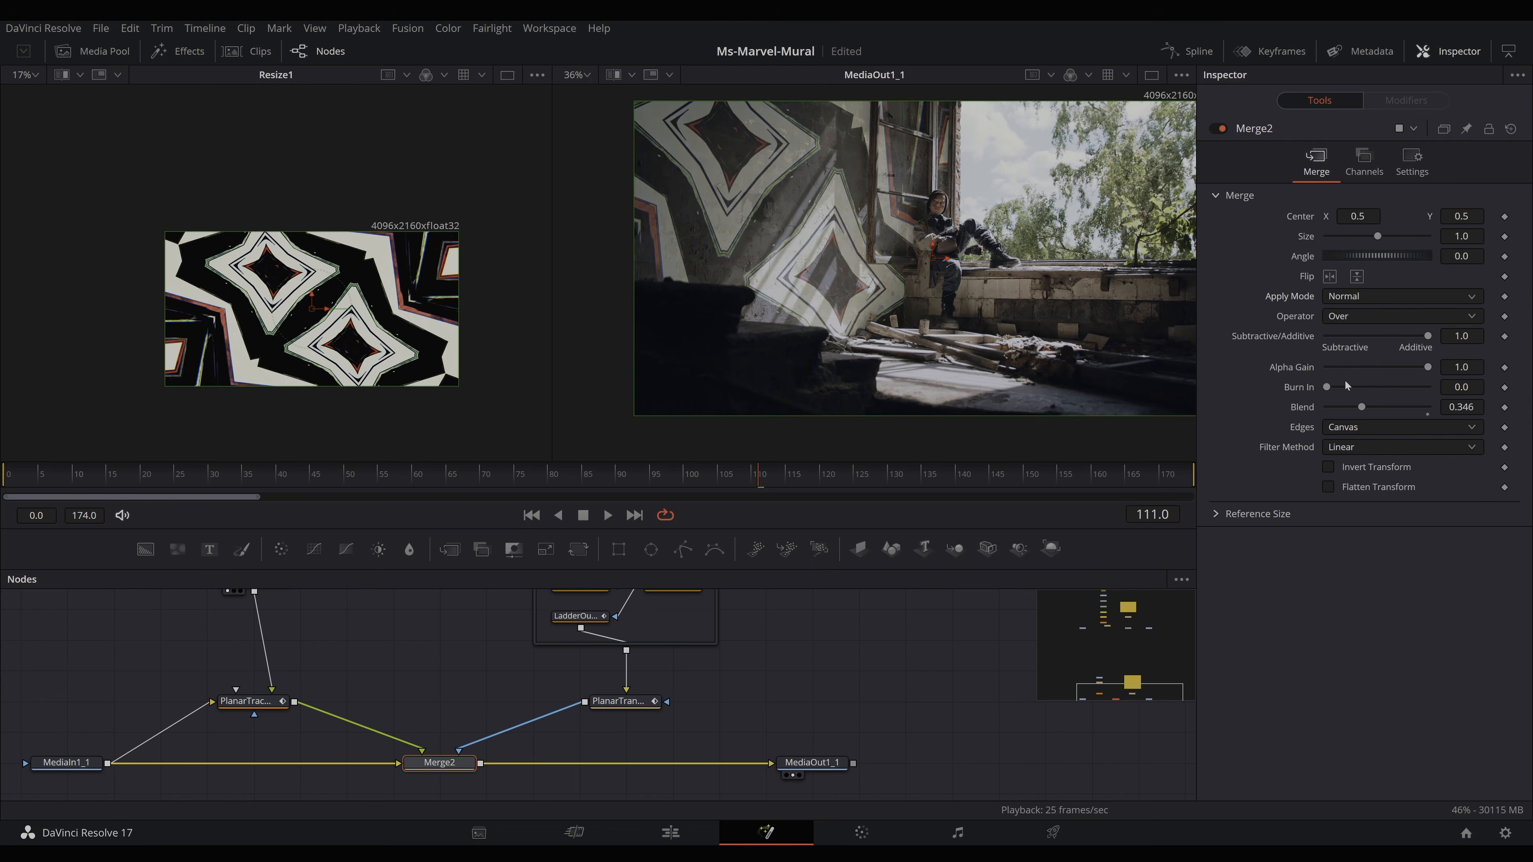
{"action": "left_click", "coordinate": [1409, 163]}
{"action": "left_click", "coordinate": [1364, 161]}
{"action": "left_click", "coordinate": [1315, 162]}
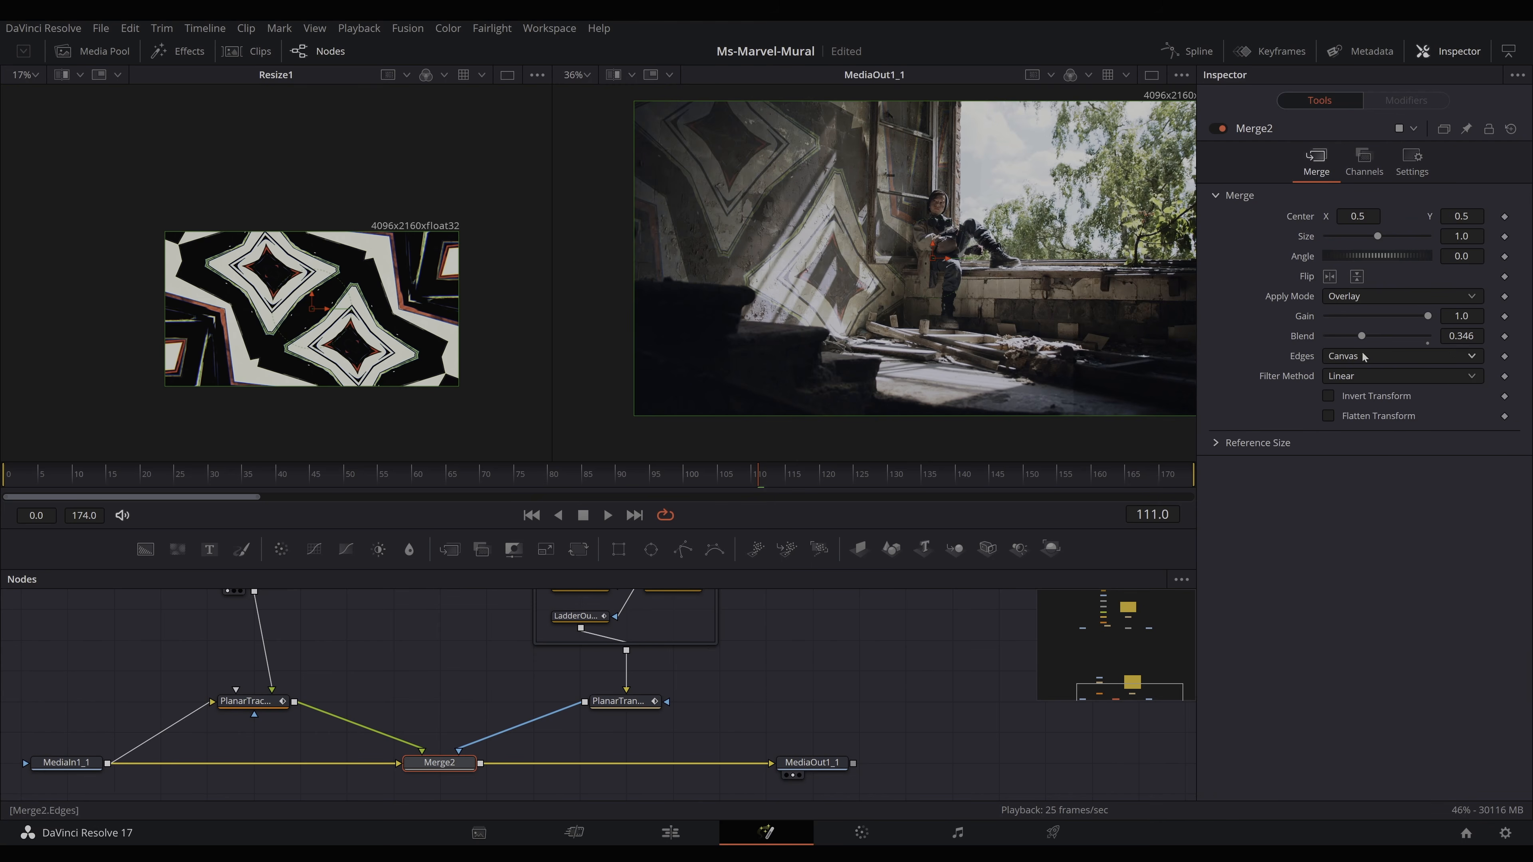
{"action": "left_click_drag", "start_coordinate": [1361, 337], "coordinate": [1384, 338]}
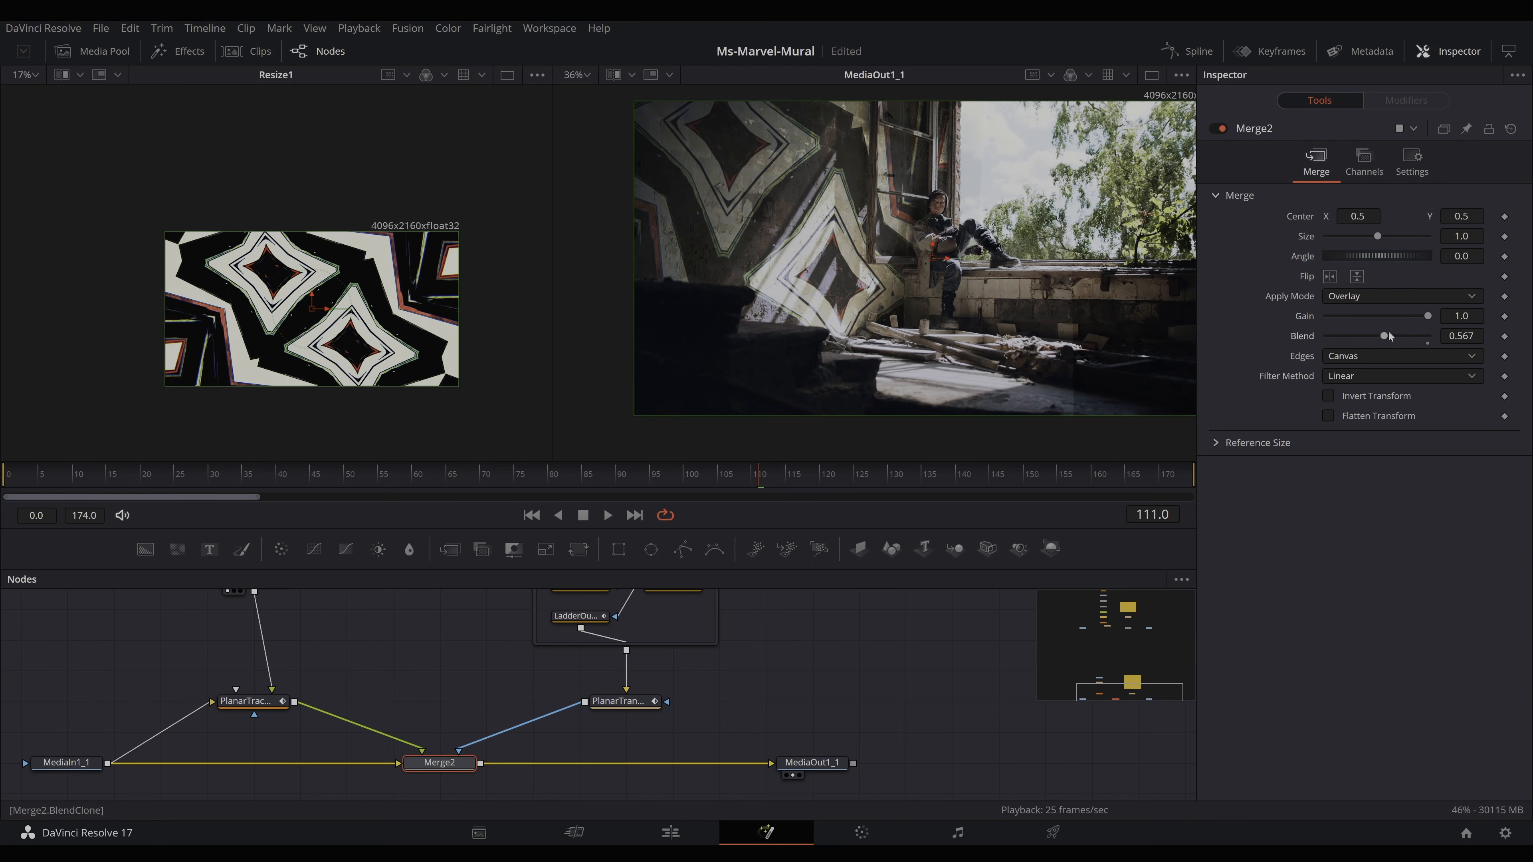
{"action": "left_click_drag", "start_coordinate": [907, 309], "coordinate": [938, 324]}
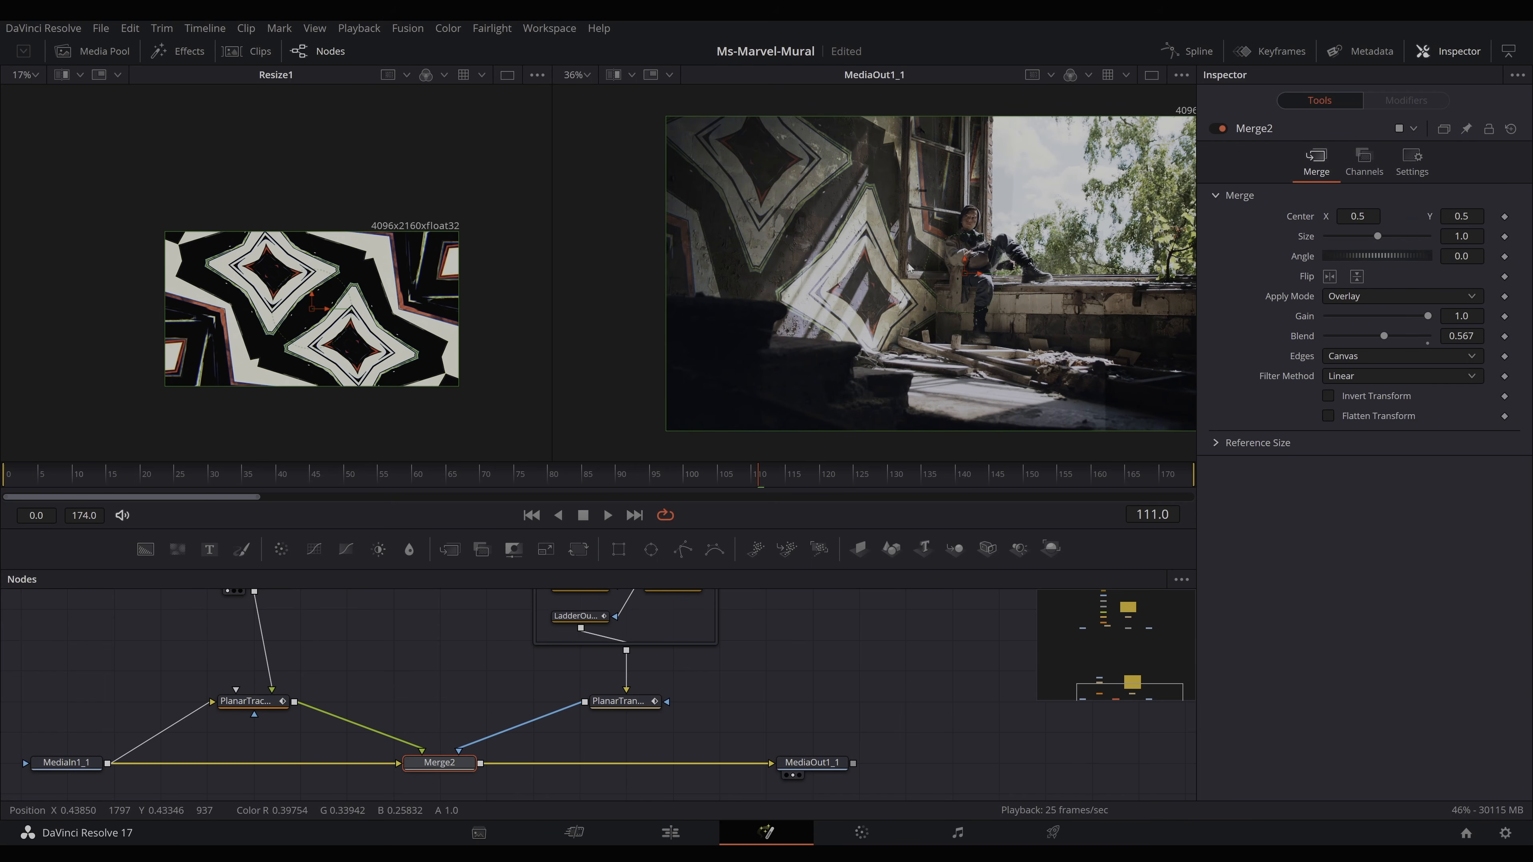
{"action": "scroll", "coordinate": [908, 268], "scroll_direction": "up", "scroll_amount": 6}
{"action": "scroll", "coordinate": [874, 309], "scroll_direction": "up", "scroll_amount": 3}
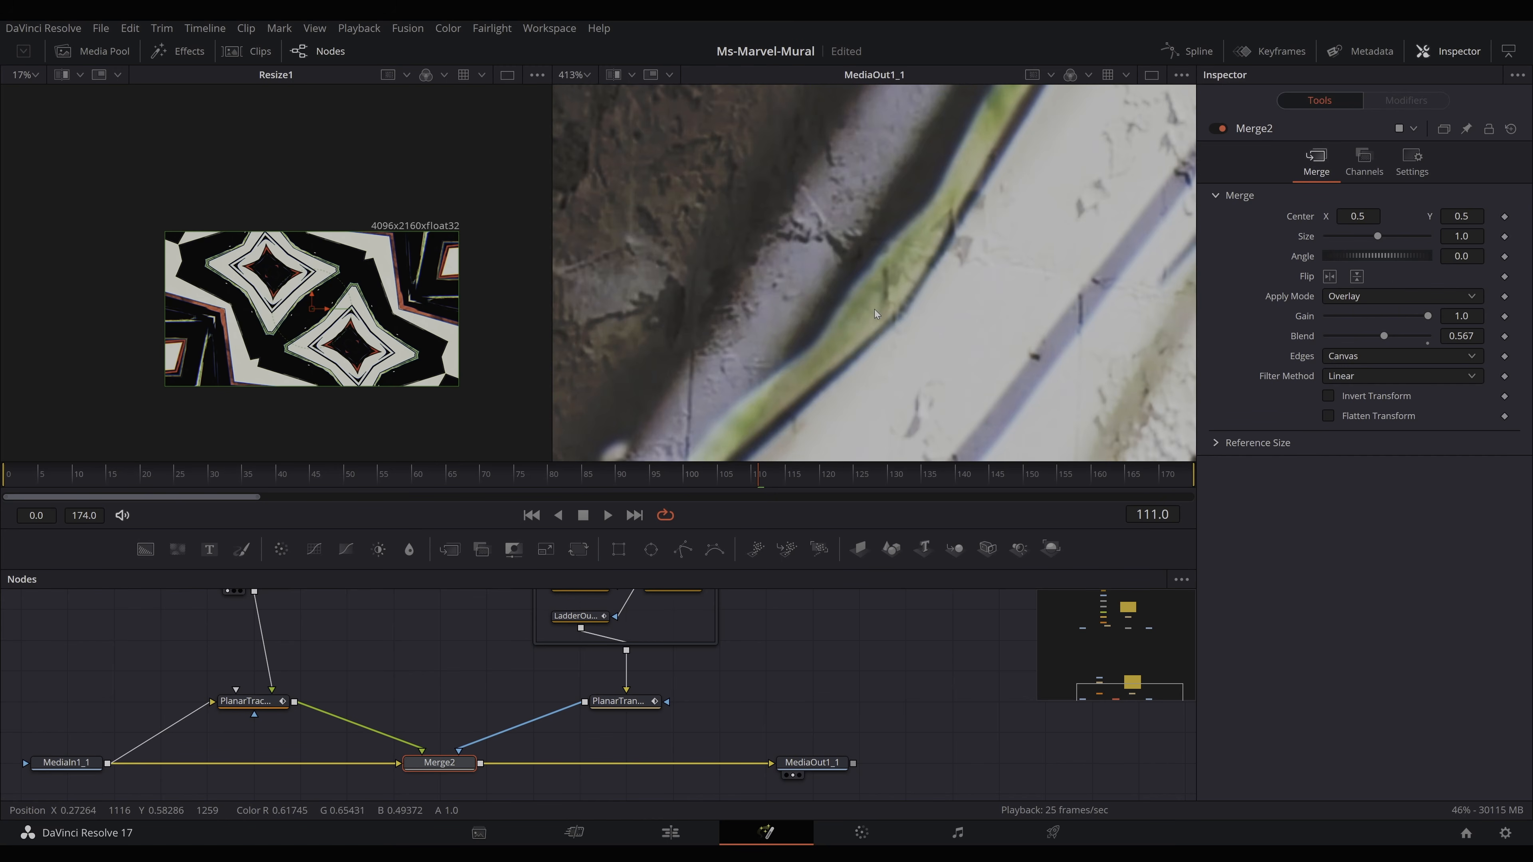
{"action": "scroll", "coordinate": [907, 300], "scroll_direction": "down", "scroll_amount": 9}
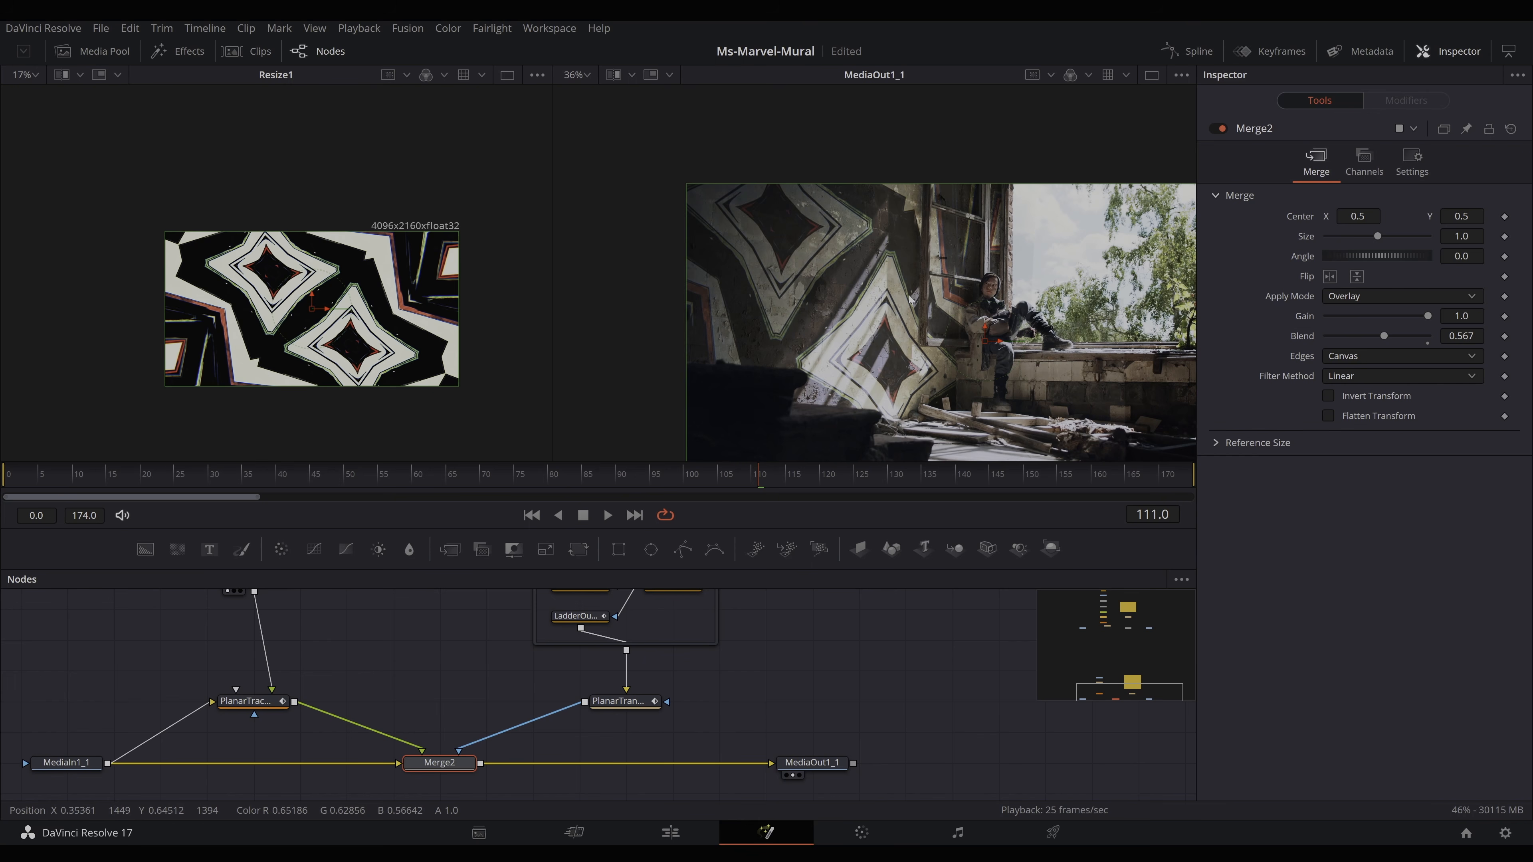
{"action": "left_click_drag", "start_coordinate": [847, 349], "coordinate": [807, 310]}
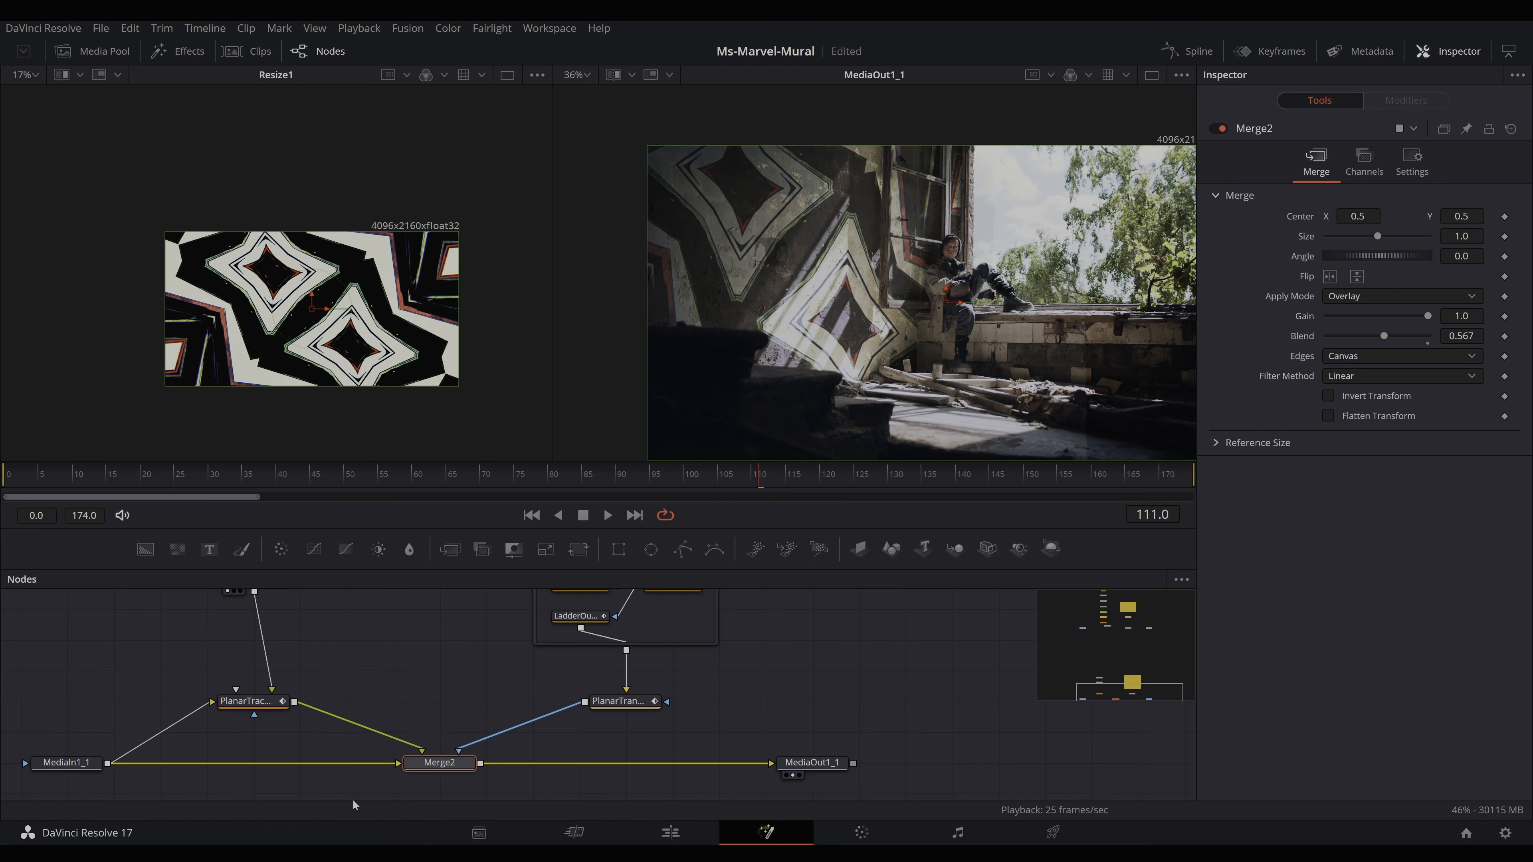
Insert a Color Corrector between Resize1 and the planar tracker, and reduce its saturation to 0.53
{"action": "left_click_drag", "start_coordinate": [334, 669], "coordinate": [444, 667]}
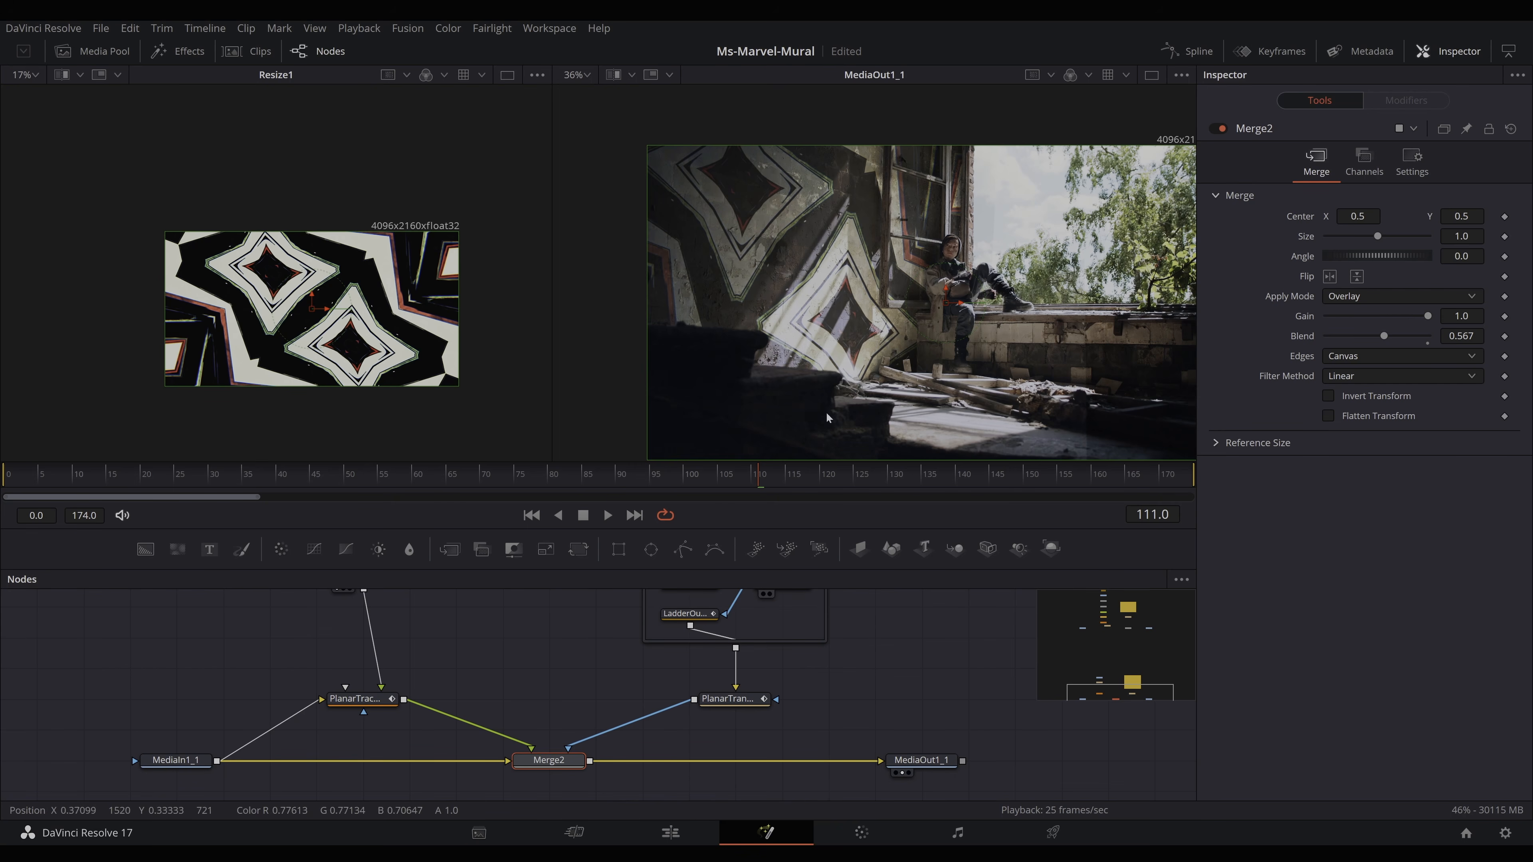
{"action": "scroll", "coordinate": [573, 640], "scroll_direction": "up", "scroll_amount": 3}
{"action": "left_click_drag", "start_coordinate": [481, 663], "coordinate": [522, 648]}
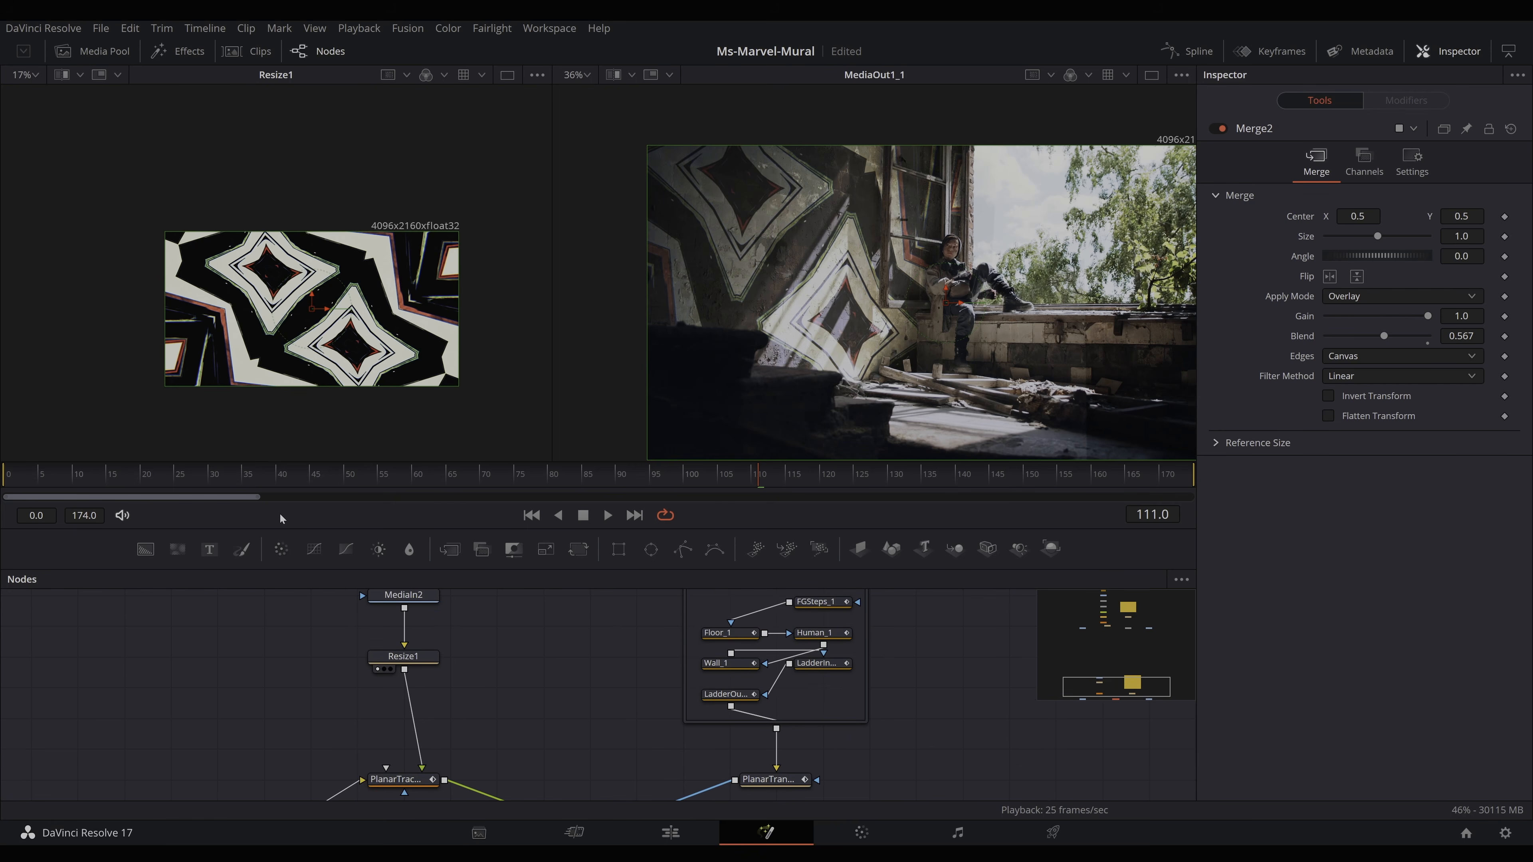
{"action": "left_click_drag", "start_coordinate": [281, 549], "coordinate": [411, 718]}
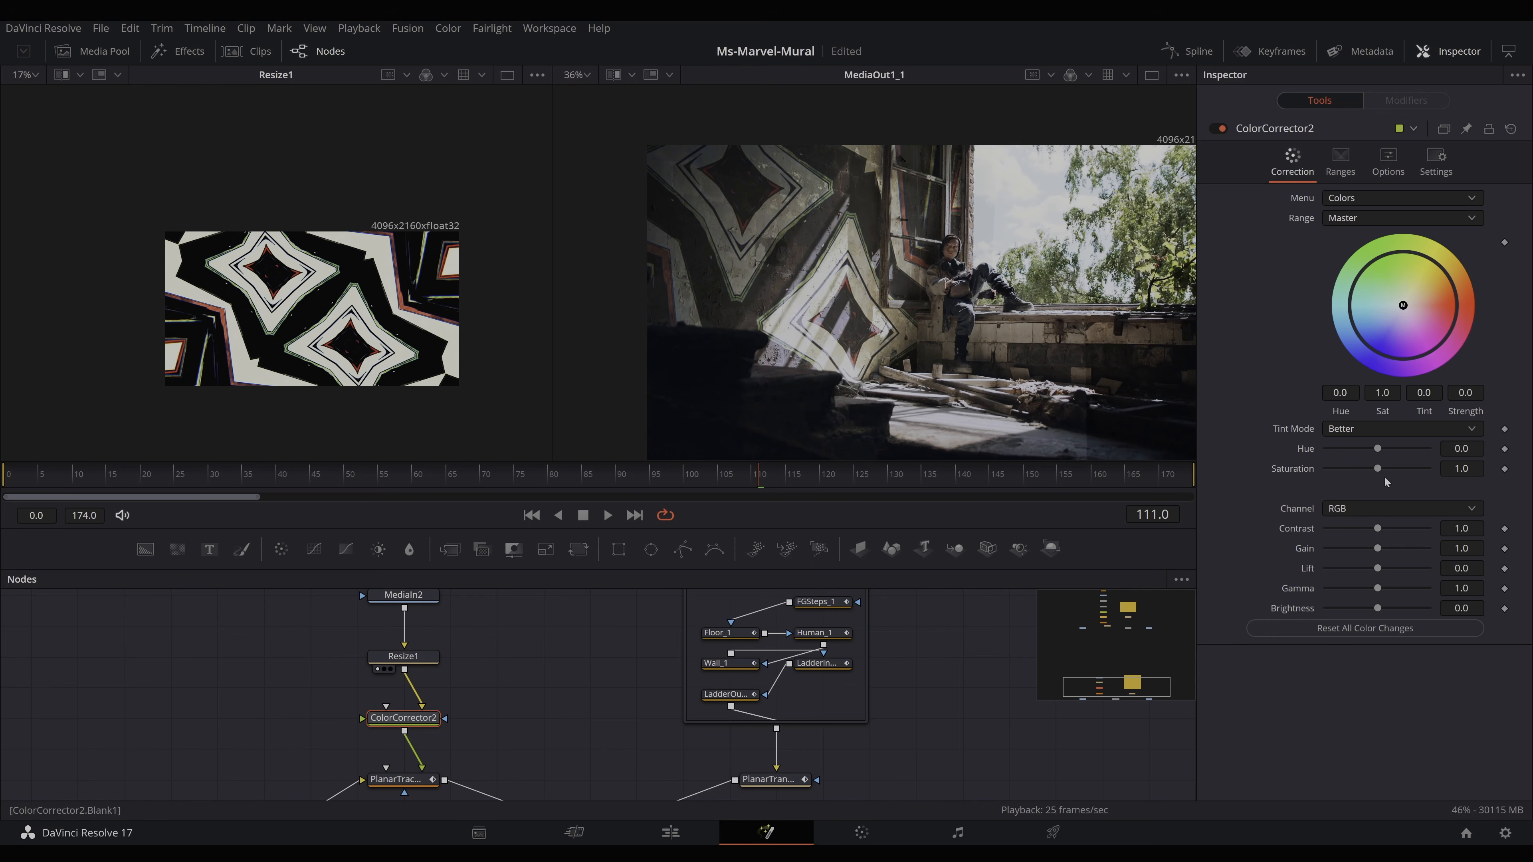
{"action": "left_click_drag", "start_coordinate": [1381, 469], "coordinate": [1360, 470]}
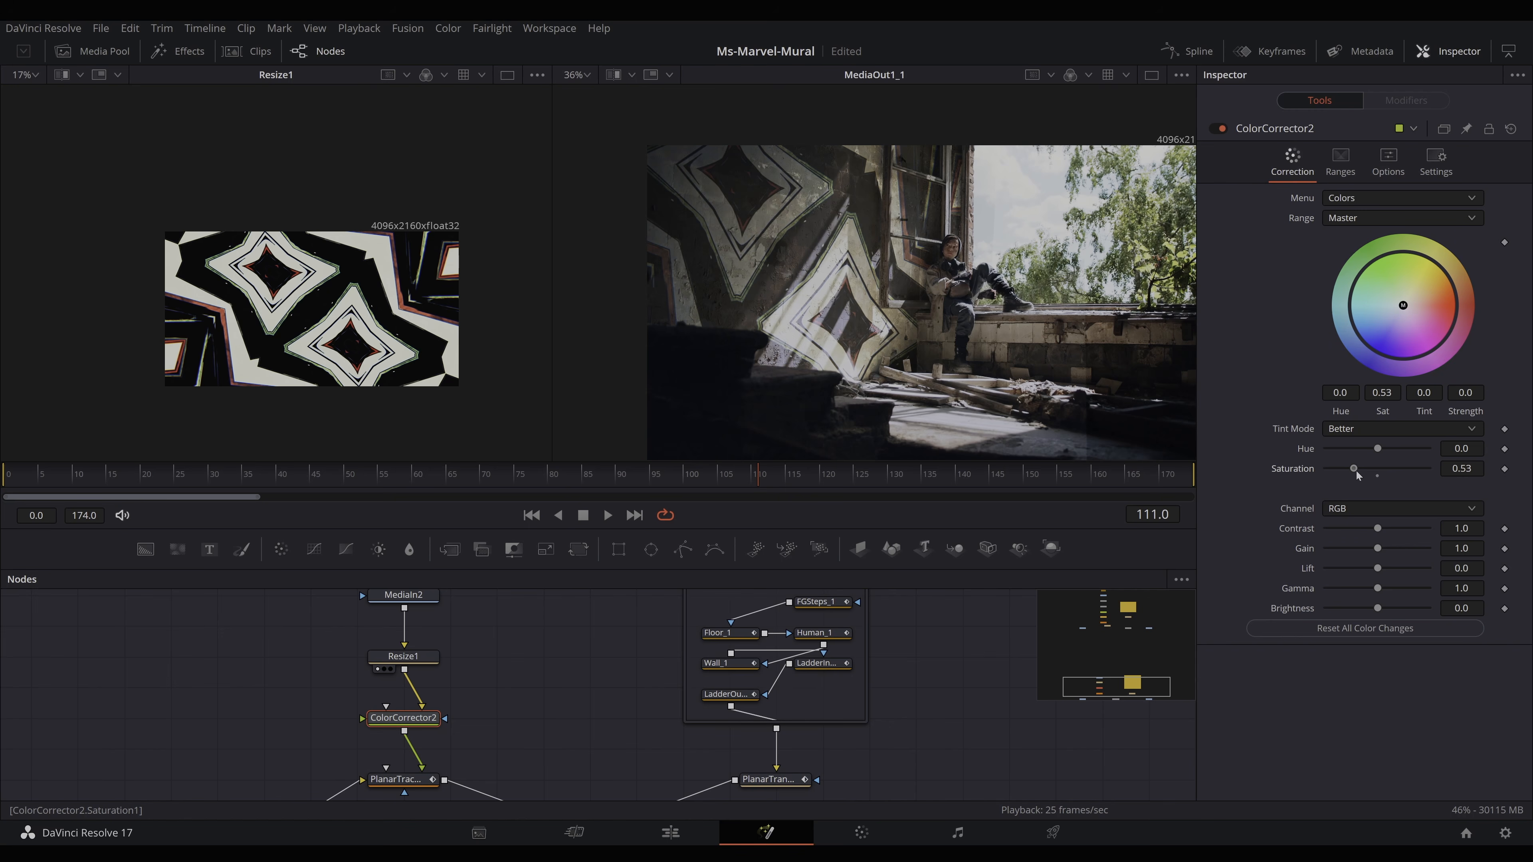
Examine the desaturated mural up close along the wall, the seated figure's legs and the wooden debris
{"action": "scroll", "coordinate": [862, 296], "scroll_direction": "up", "scroll_amount": 5}
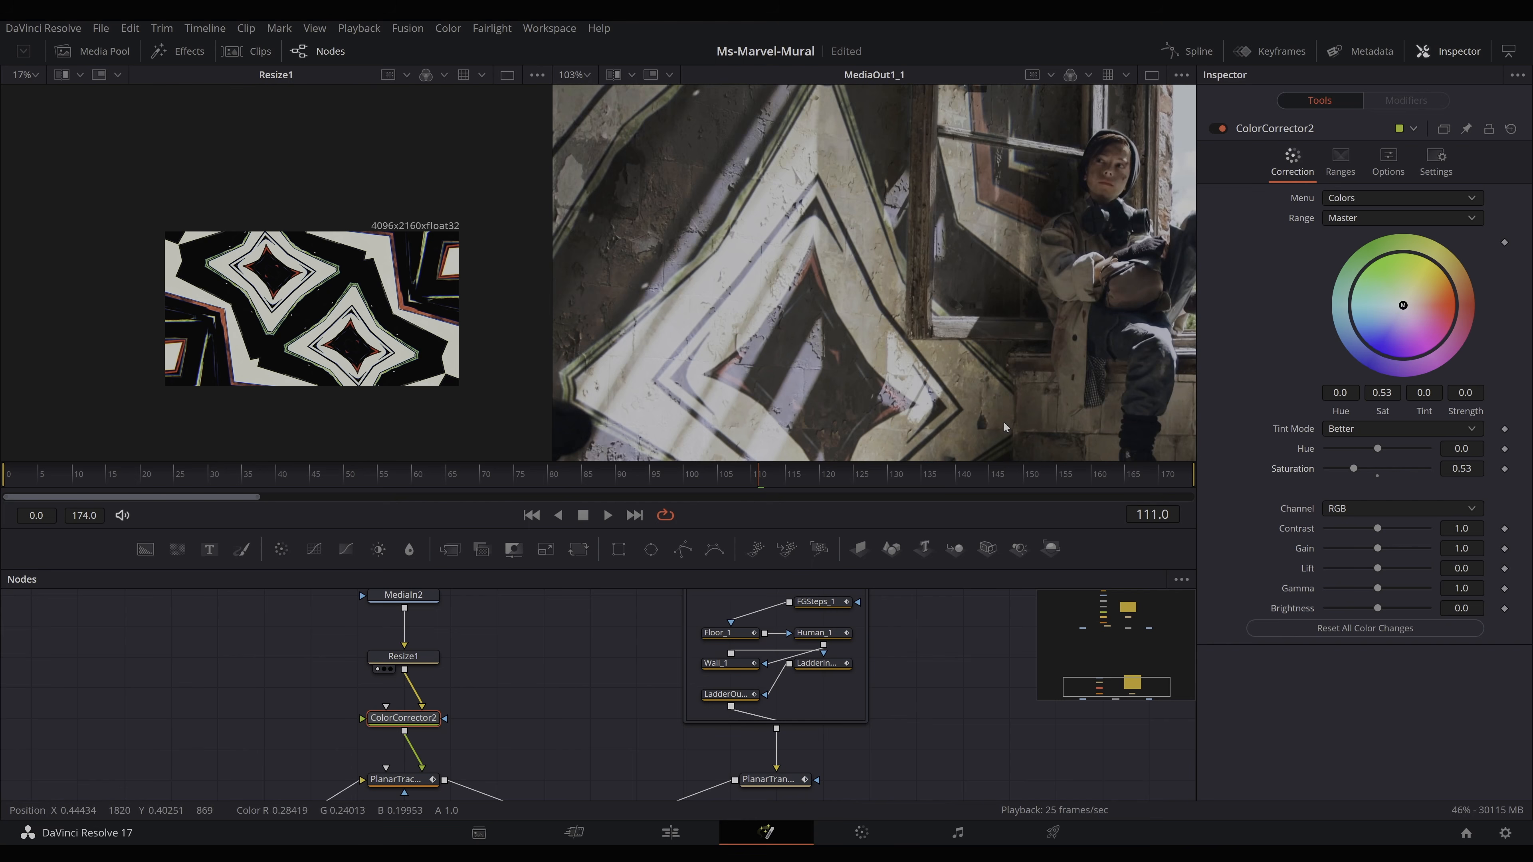
{"action": "left_click_drag", "start_coordinate": [1003, 422], "coordinate": [919, 335]}
{"action": "left_click_drag", "start_coordinate": [929, 408], "coordinate": [994, 353]}
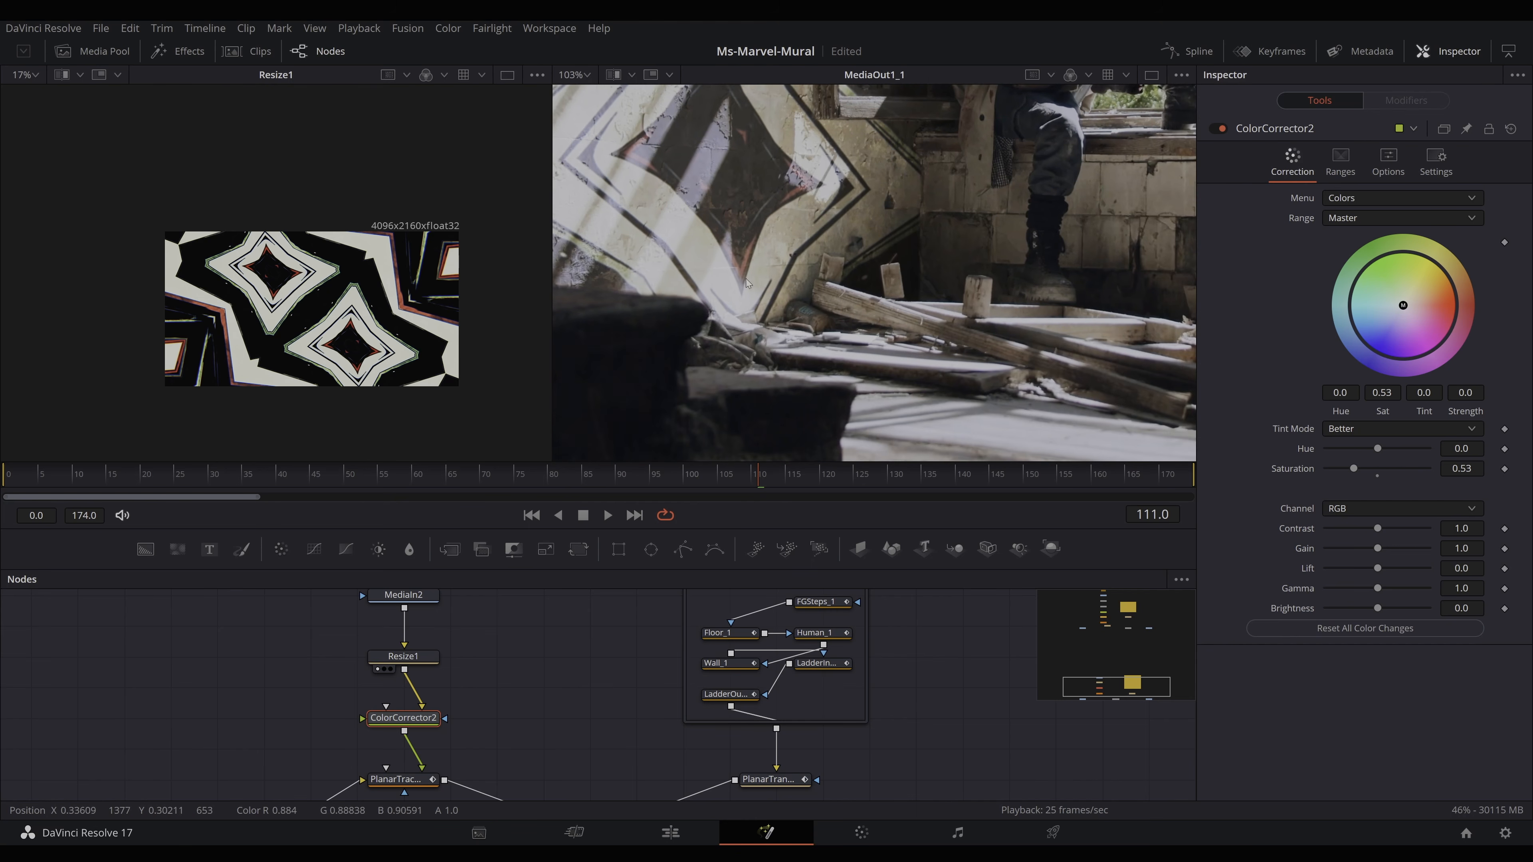
{"action": "left_click_drag", "start_coordinate": [967, 313], "coordinate": [798, 306]}
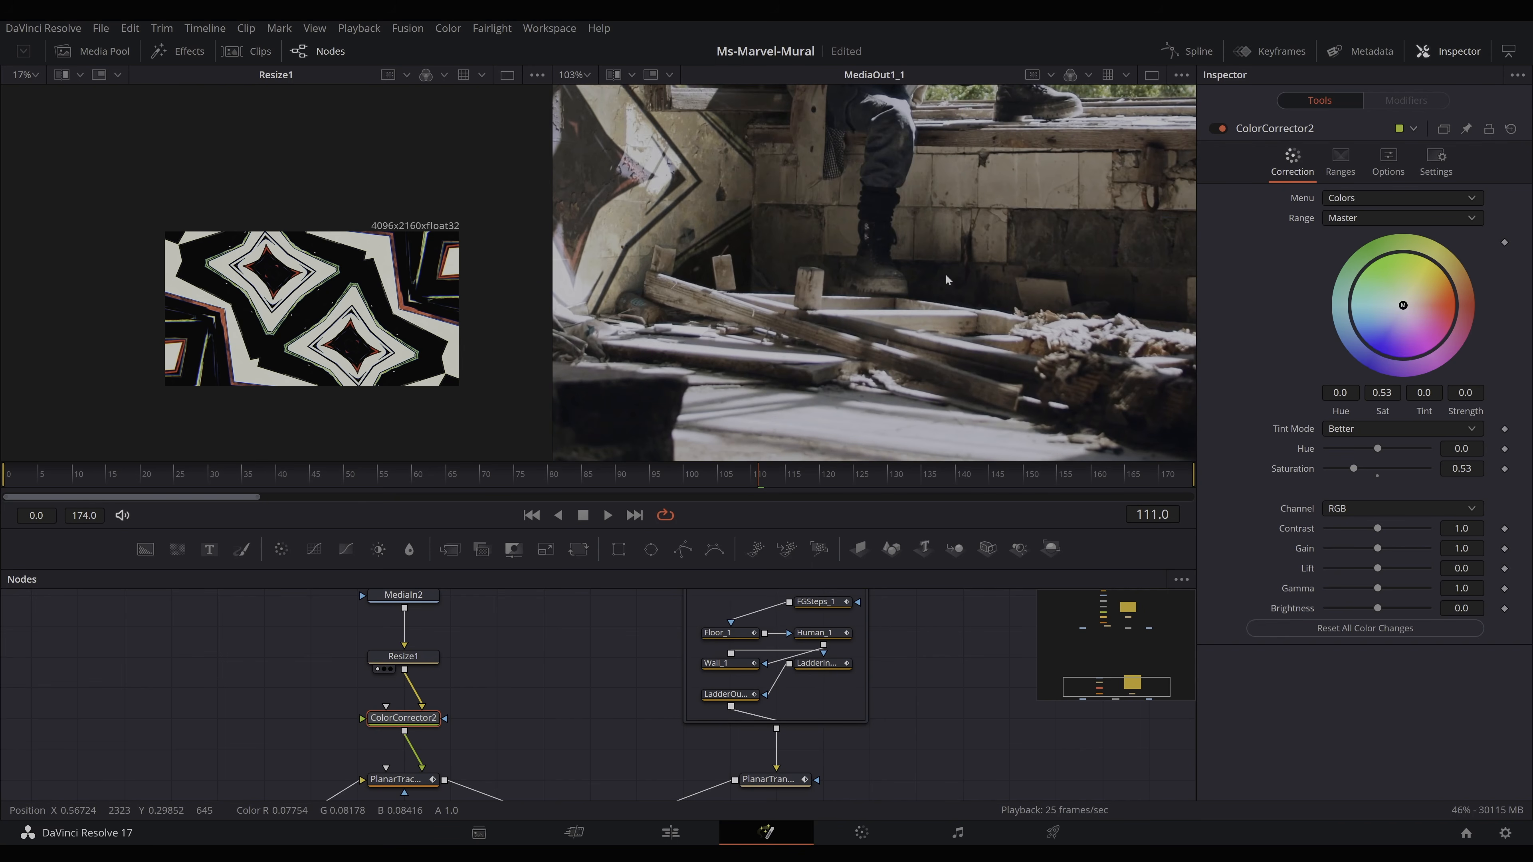
{"action": "mouse_move", "coordinate": [697, 154]}
{"action": "left_mouse_down"}
{"action": "mouse_move", "coordinate": [870, 273]}
{"action": "mouse_move", "coordinate": [868, 359]}
{"action": "mouse_move", "coordinate": [815, 389]}
{"action": "mouse_move", "coordinate": [927, 448]}
{"action": "left_mouse_up"}
{"action": "mouse_move", "coordinate": [751, 210]}
{"action": "left_mouse_down"}
{"action": "mouse_move", "coordinate": [826, 317]}
{"action": "mouse_move", "coordinate": [854, 392]}
{"action": "left_mouse_up"}
{"action": "mouse_move", "coordinate": [807, 325]}
{"action": "left_mouse_down"}
{"action": "mouse_move", "coordinate": [984, 358]}
{"action": "mouse_move", "coordinate": [1094, 302]}
{"action": "mouse_move", "coordinate": [813, 227]}
{"action": "left_mouse_up"}
{"action": "left_click_drag", "start_coordinate": [900, 359], "coordinate": [855, 266]}
{"action": "left_click_drag", "start_coordinate": [917, 362], "coordinate": [936, 324]}
{"action": "left_click_drag", "start_coordinate": [1055, 360], "coordinate": [990, 346]}
{"action": "left_click_drag", "start_coordinate": [570, 196], "coordinate": [828, 339]}
{"action": "scroll", "coordinate": [828, 344], "scroll_direction": "down", "scroll_amount": 5}
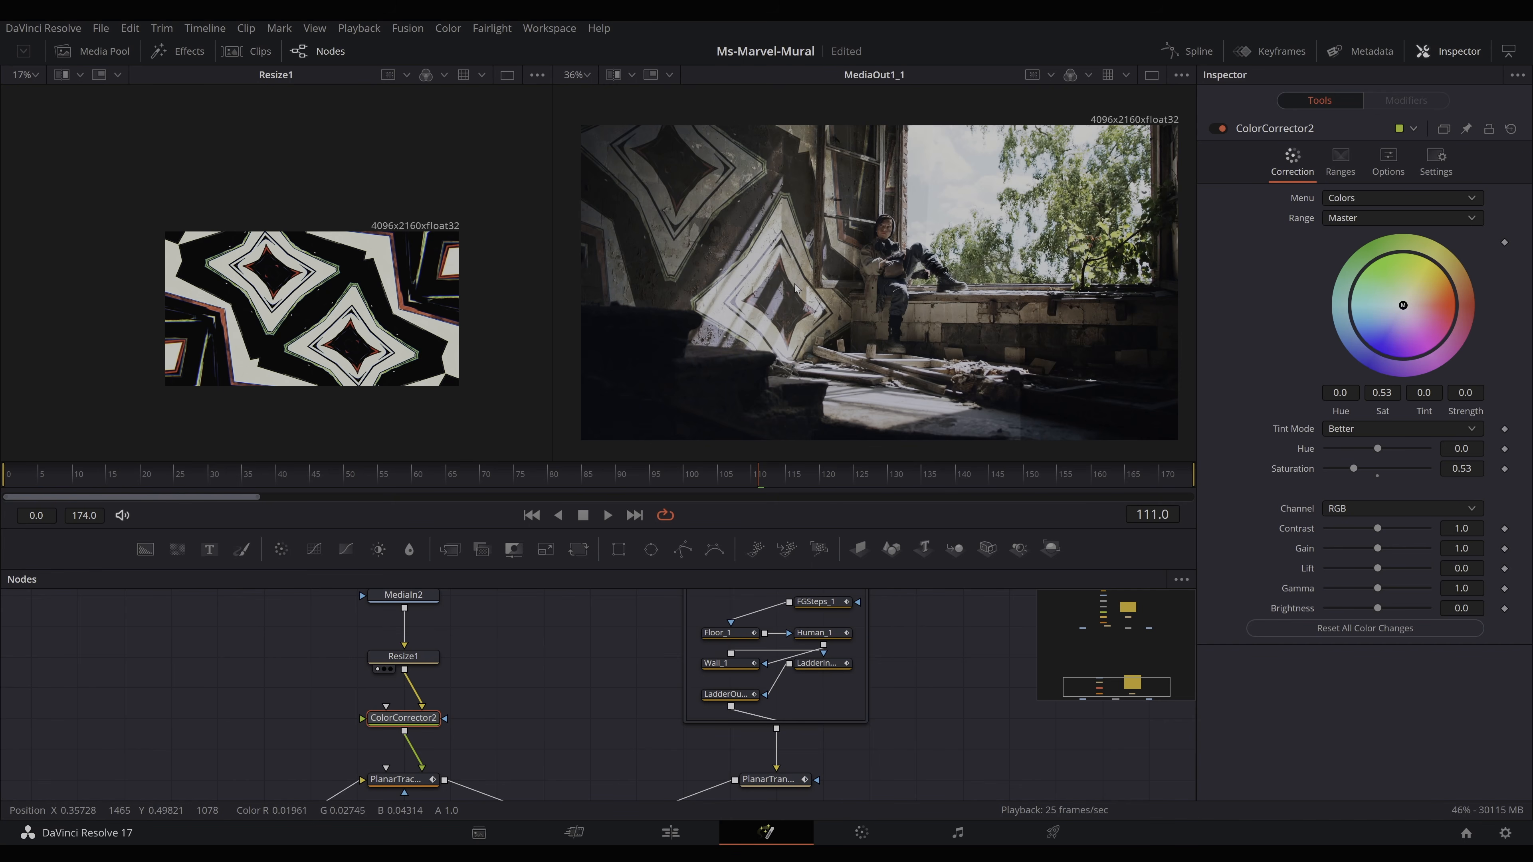
Check the Wall_1 mask against the window edge and seated figure at several frames between 73 and 116
{"action": "scroll", "coordinate": [795, 287], "scroll_direction": "up", "scroll_amount": 2}
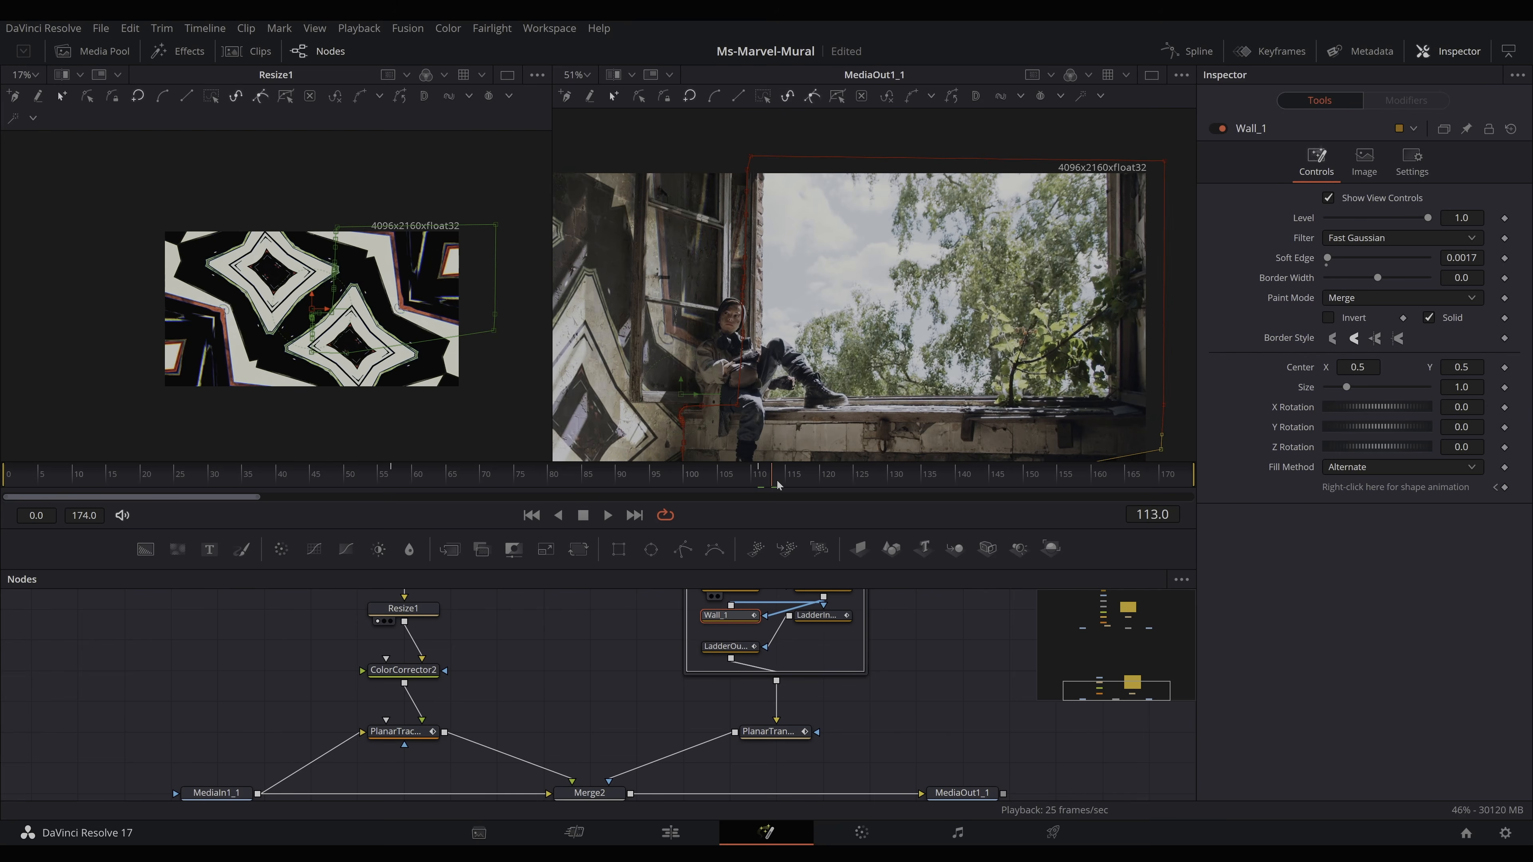
{"action": "left_click", "coordinate": [690, 488]}
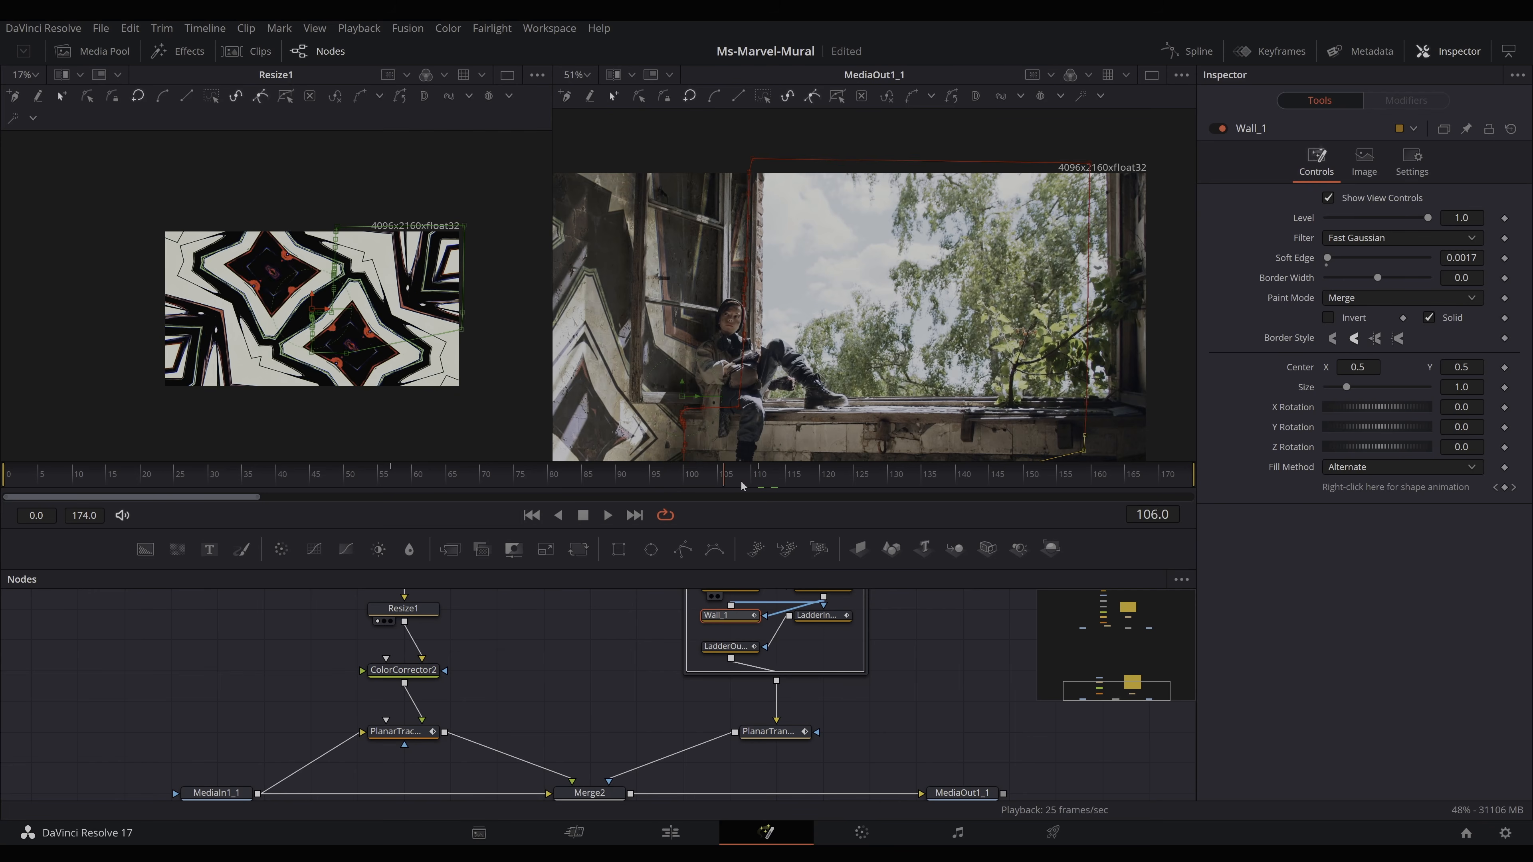
{"action": "left_click", "coordinate": [725, 486]}
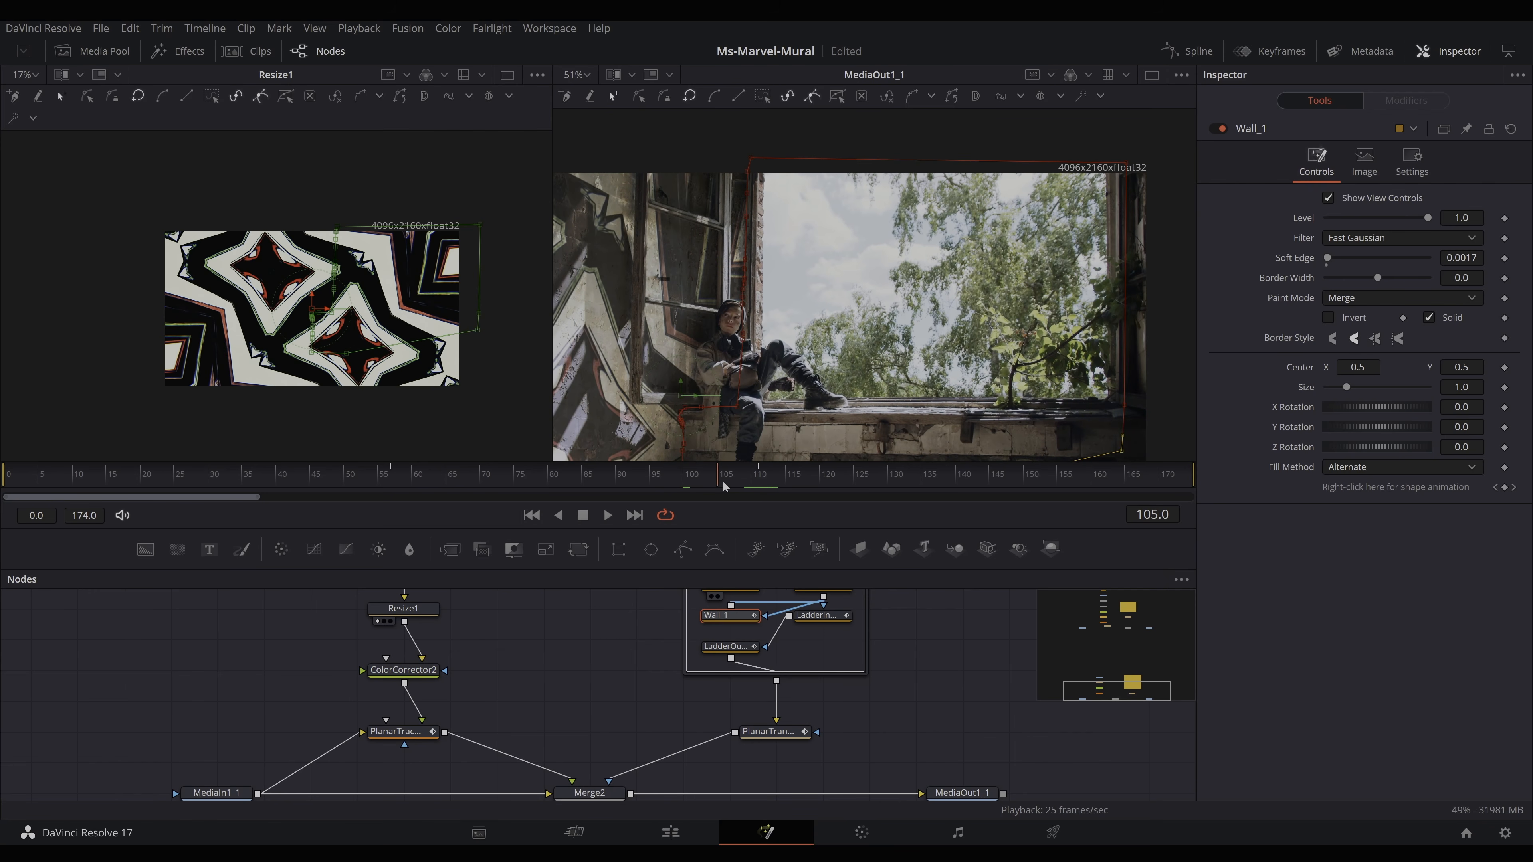
{"action": "left_click", "coordinate": [759, 488]}
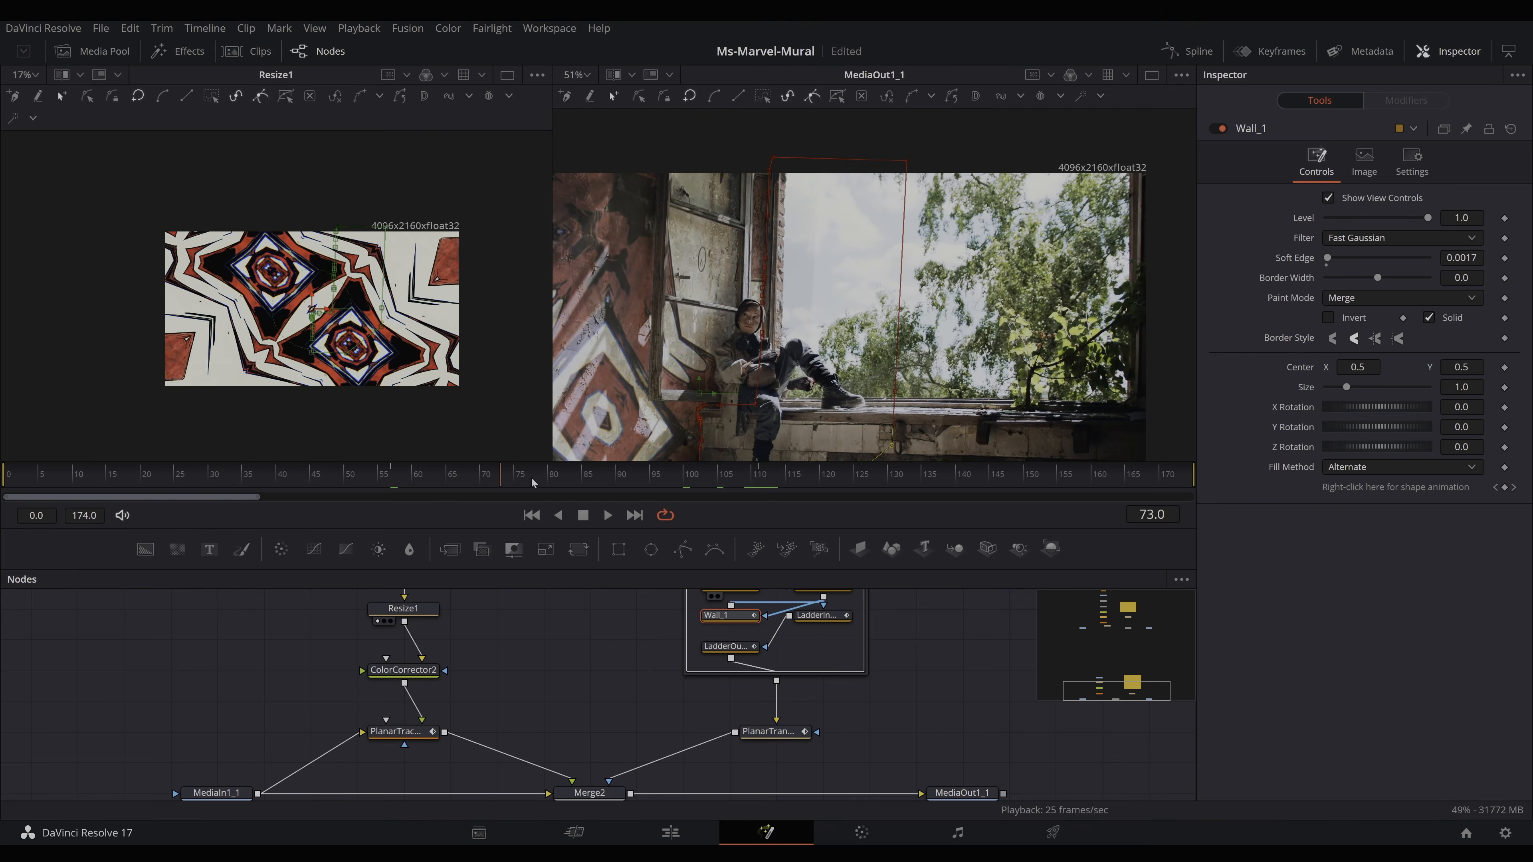
{"action": "left_click", "coordinate": [762, 488]}
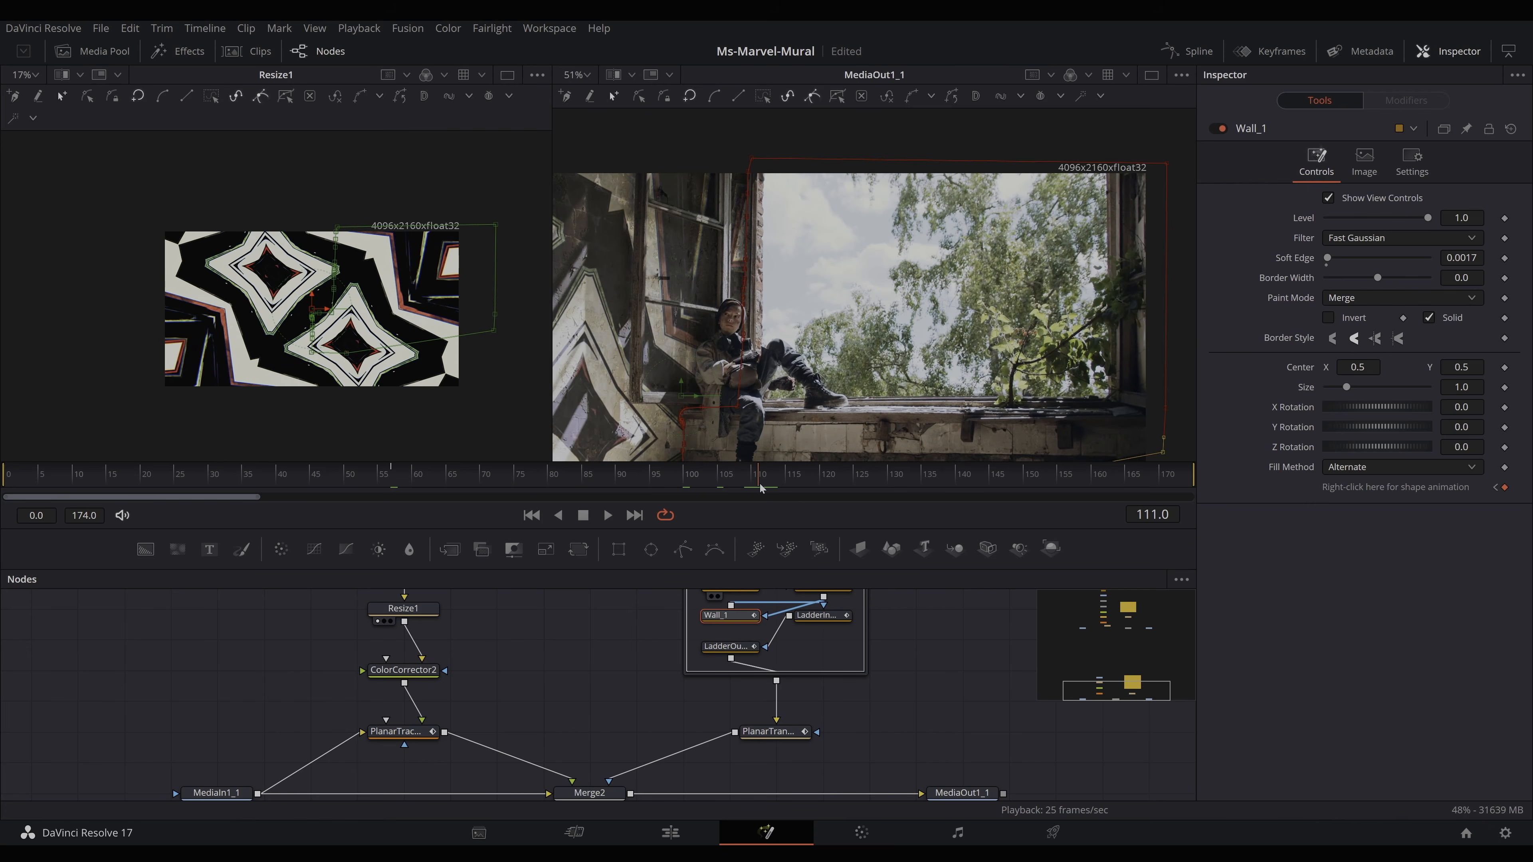
{"action": "left_click", "coordinate": [796, 487]}
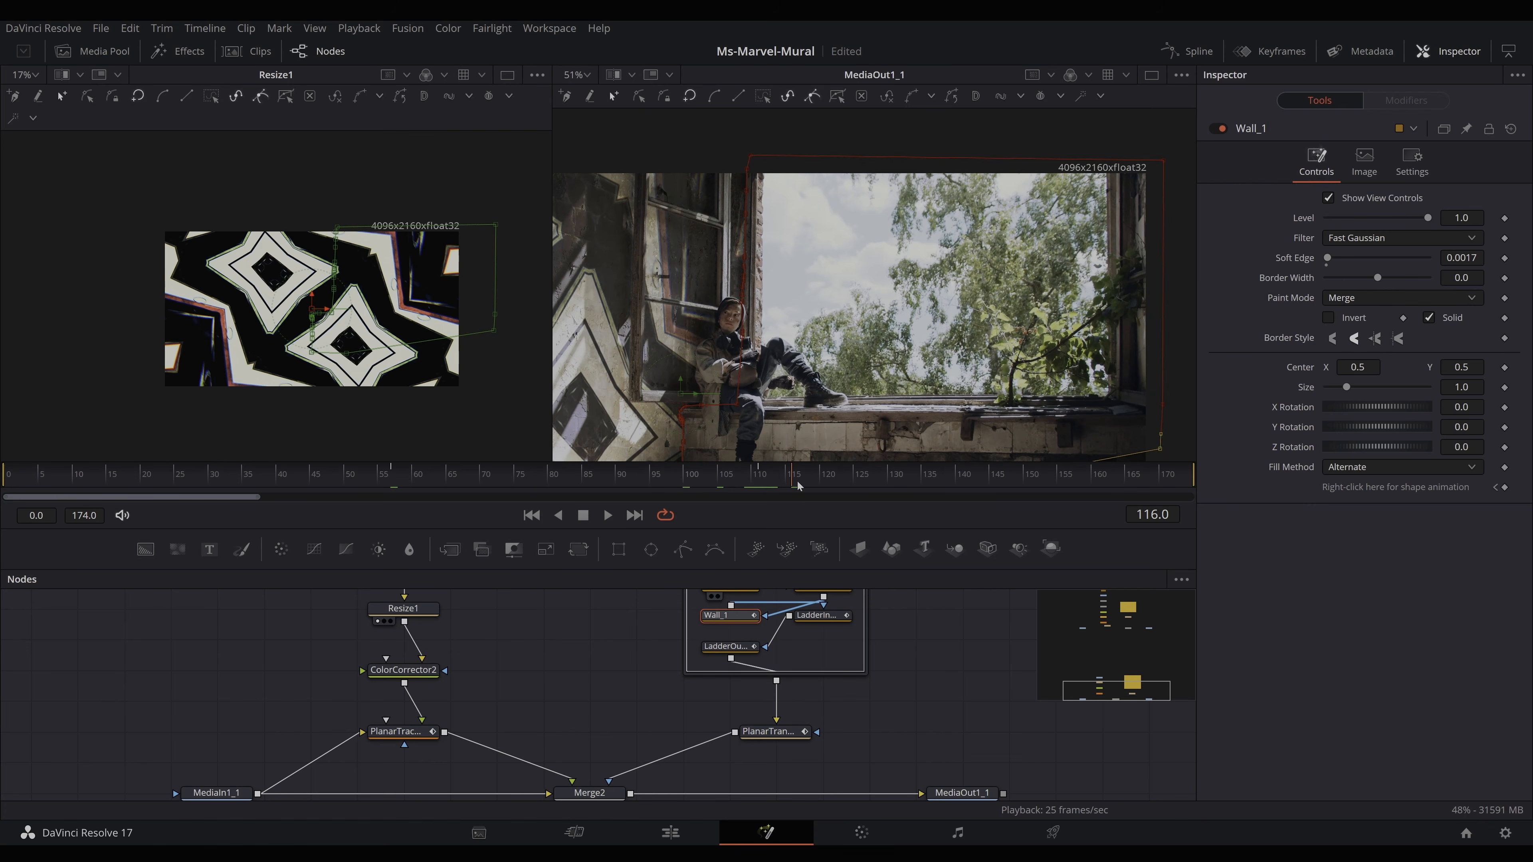
{"action": "left_click", "coordinate": [762, 486]}
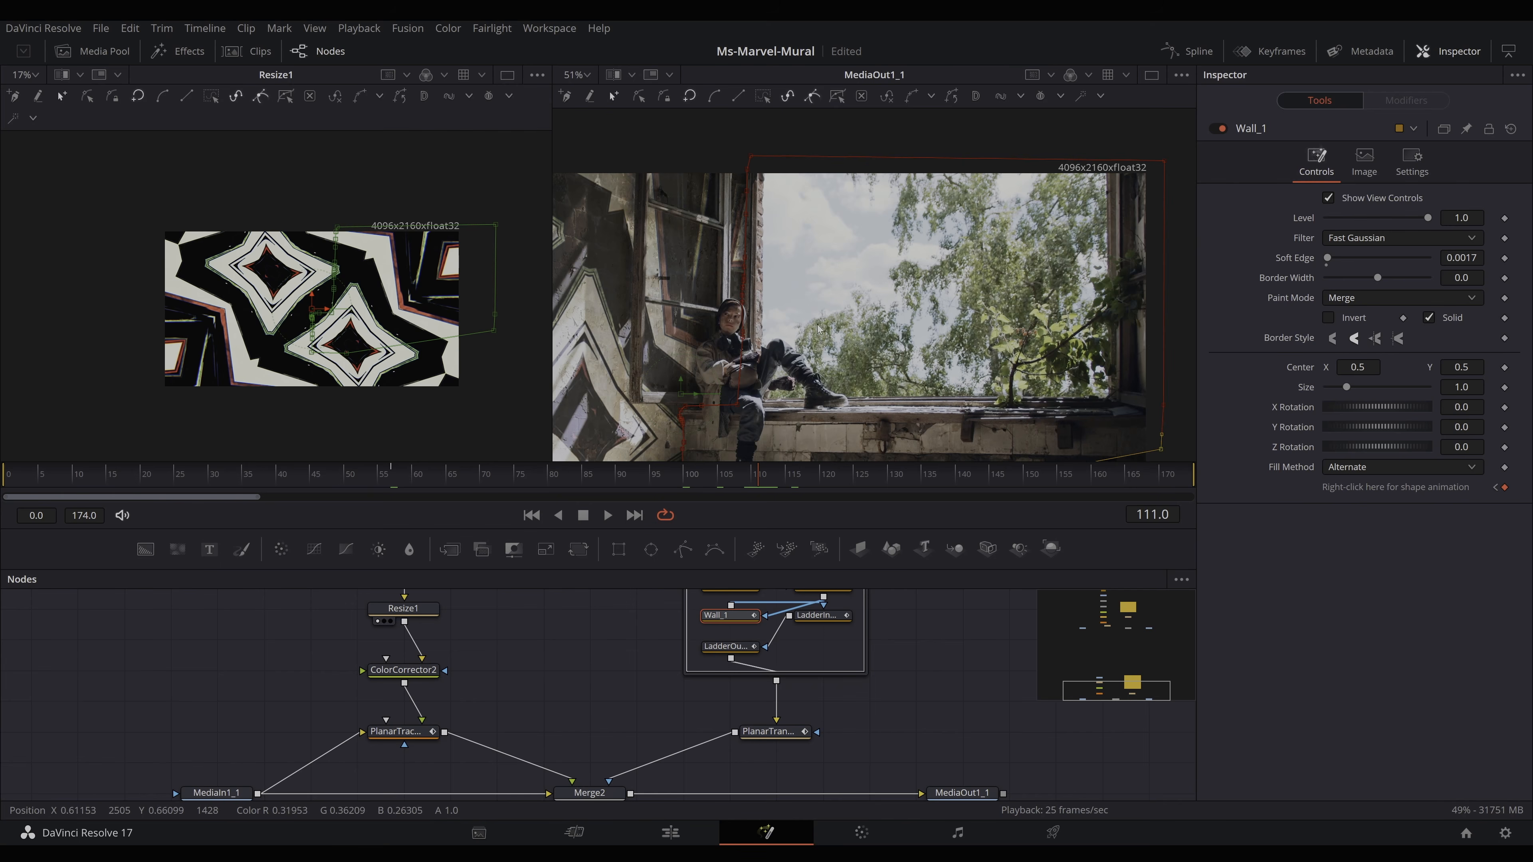
{"action": "scroll", "coordinate": [788, 341], "scroll_direction": "up", "scroll_amount": 3}
{"action": "left_click_drag", "start_coordinate": [835, 296], "coordinate": [798, 329]}
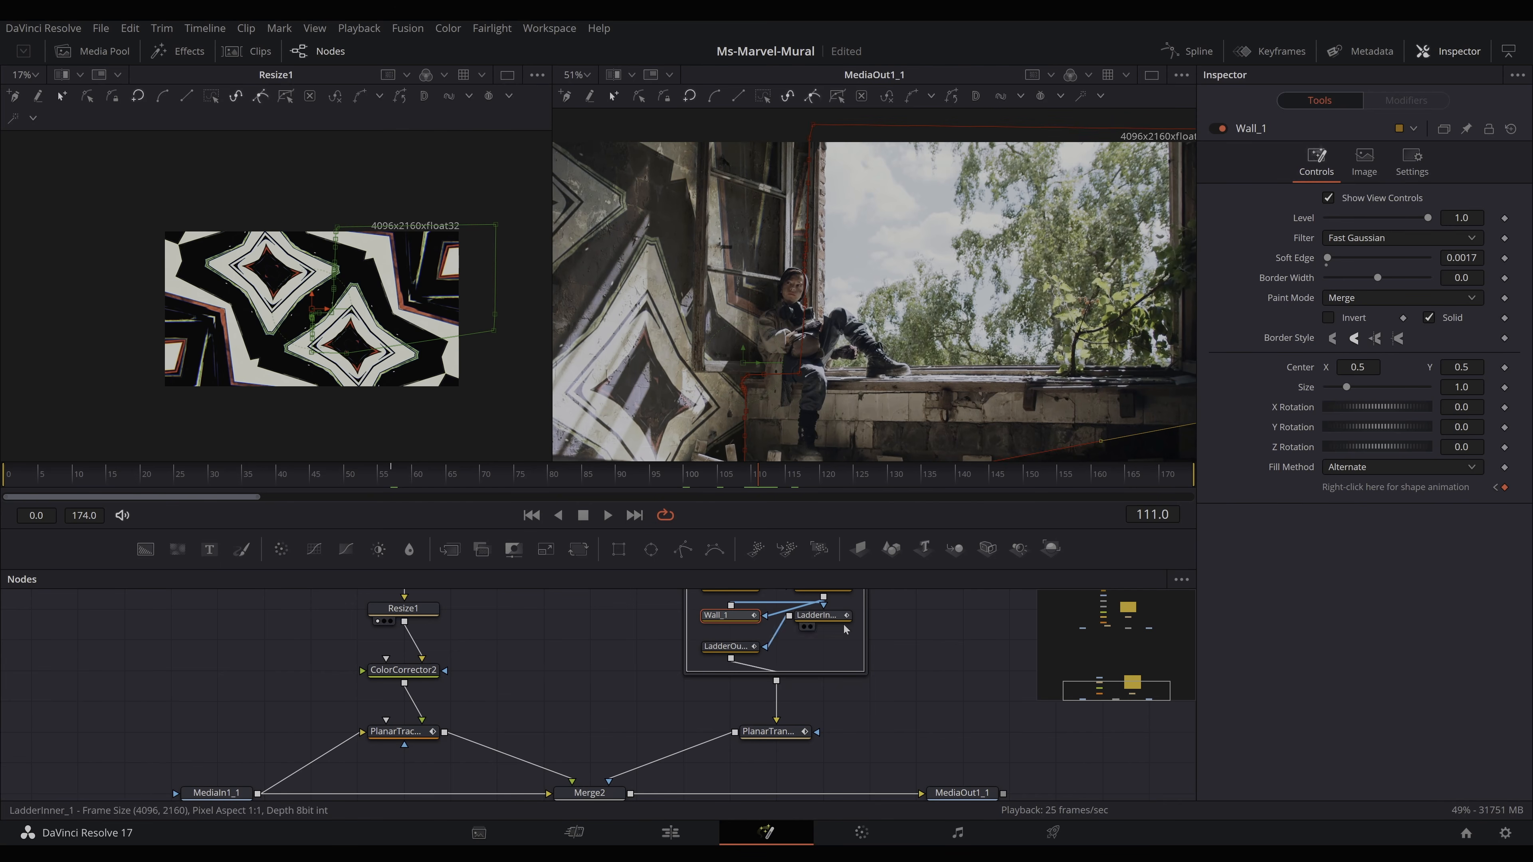
Switch to the Color page and enable all of the clip's grade nodes
{"action": "left_click", "coordinate": [863, 833]}
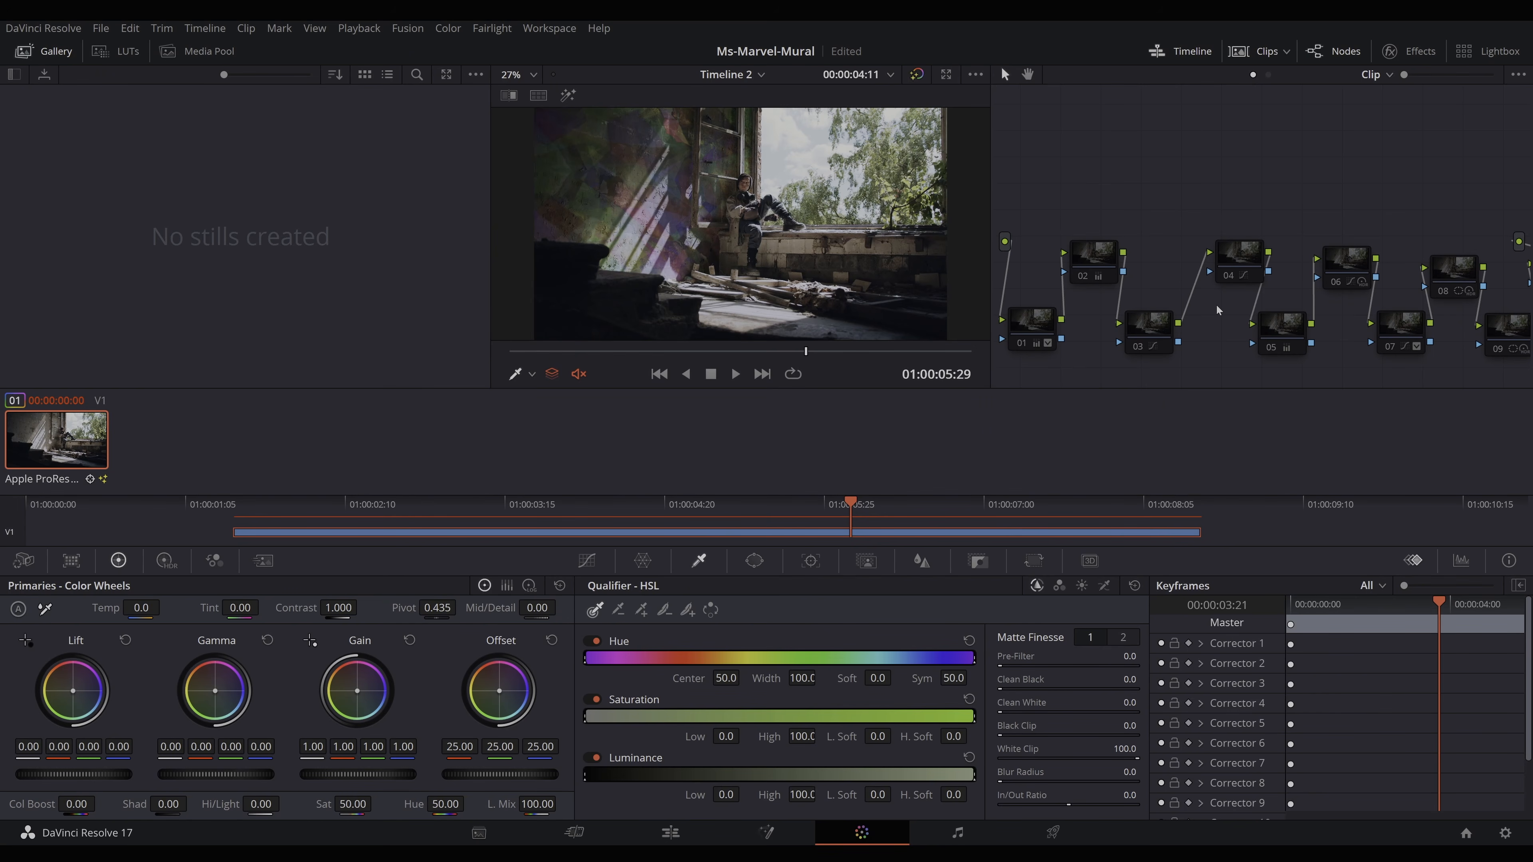
{"action": "left_click", "coordinate": [1049, 314]}
{"action": "left_click", "coordinate": [1143, 329]}
{"action": "key", "text": "ctrl+d"}
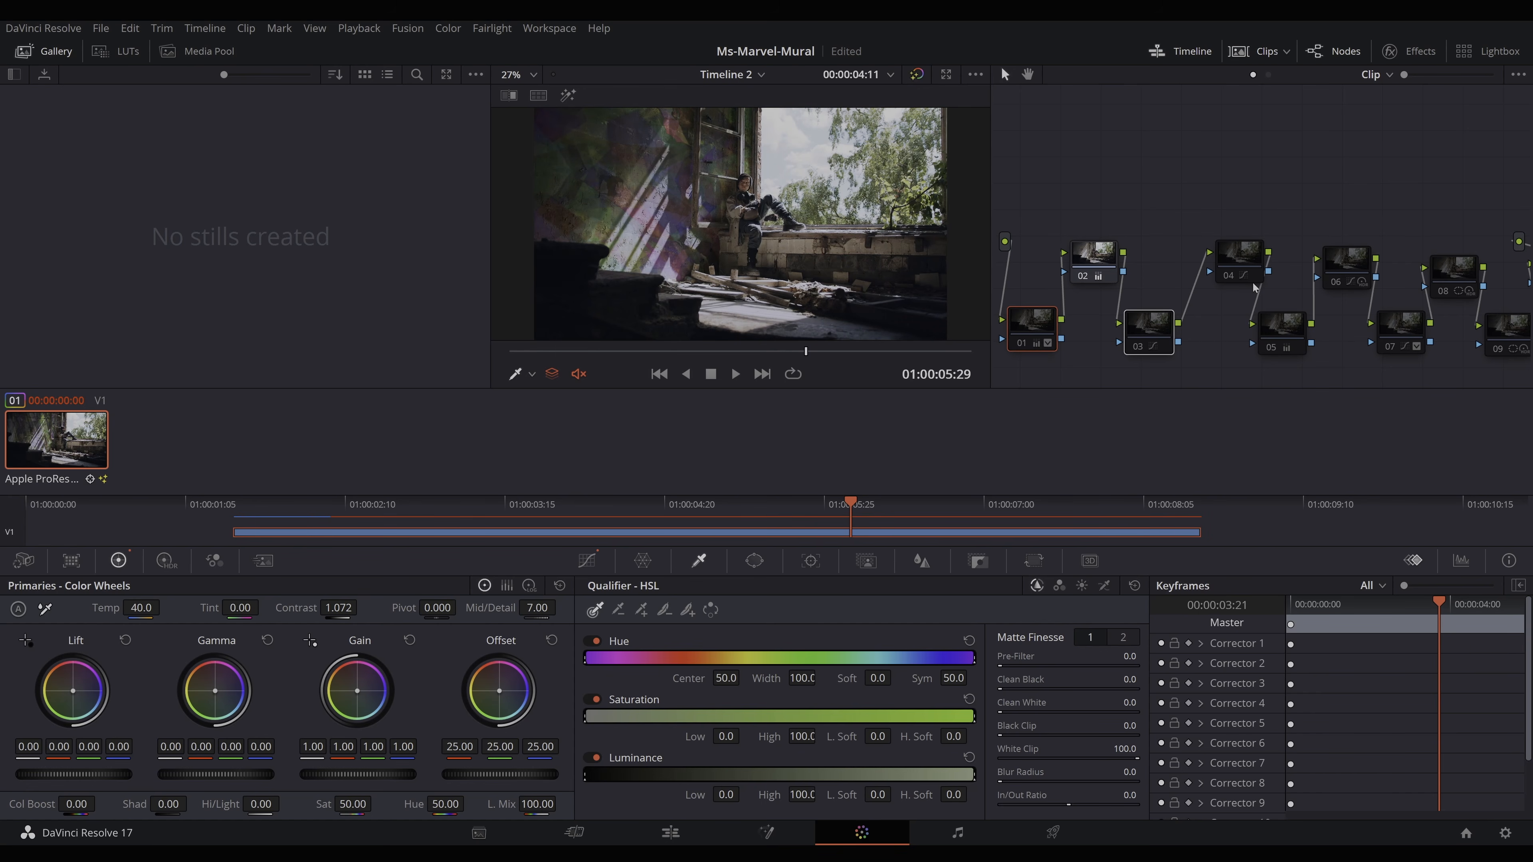
{"action": "key", "text": "ctrl+a"}
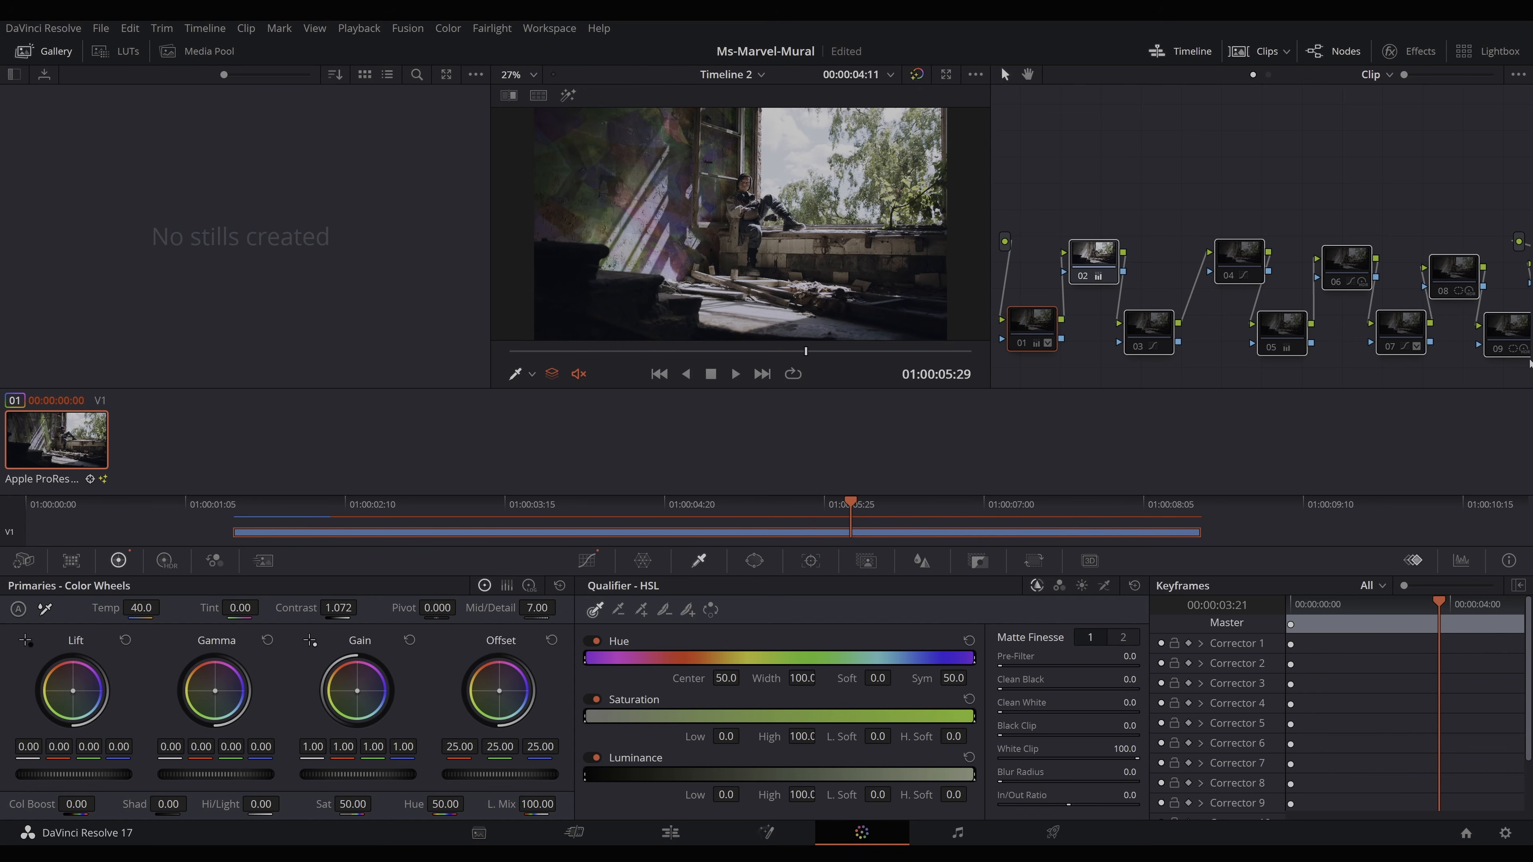
{"action": "key", "text": "ctrl+d"}
{"action": "left_click", "coordinate": [1190, 217]}
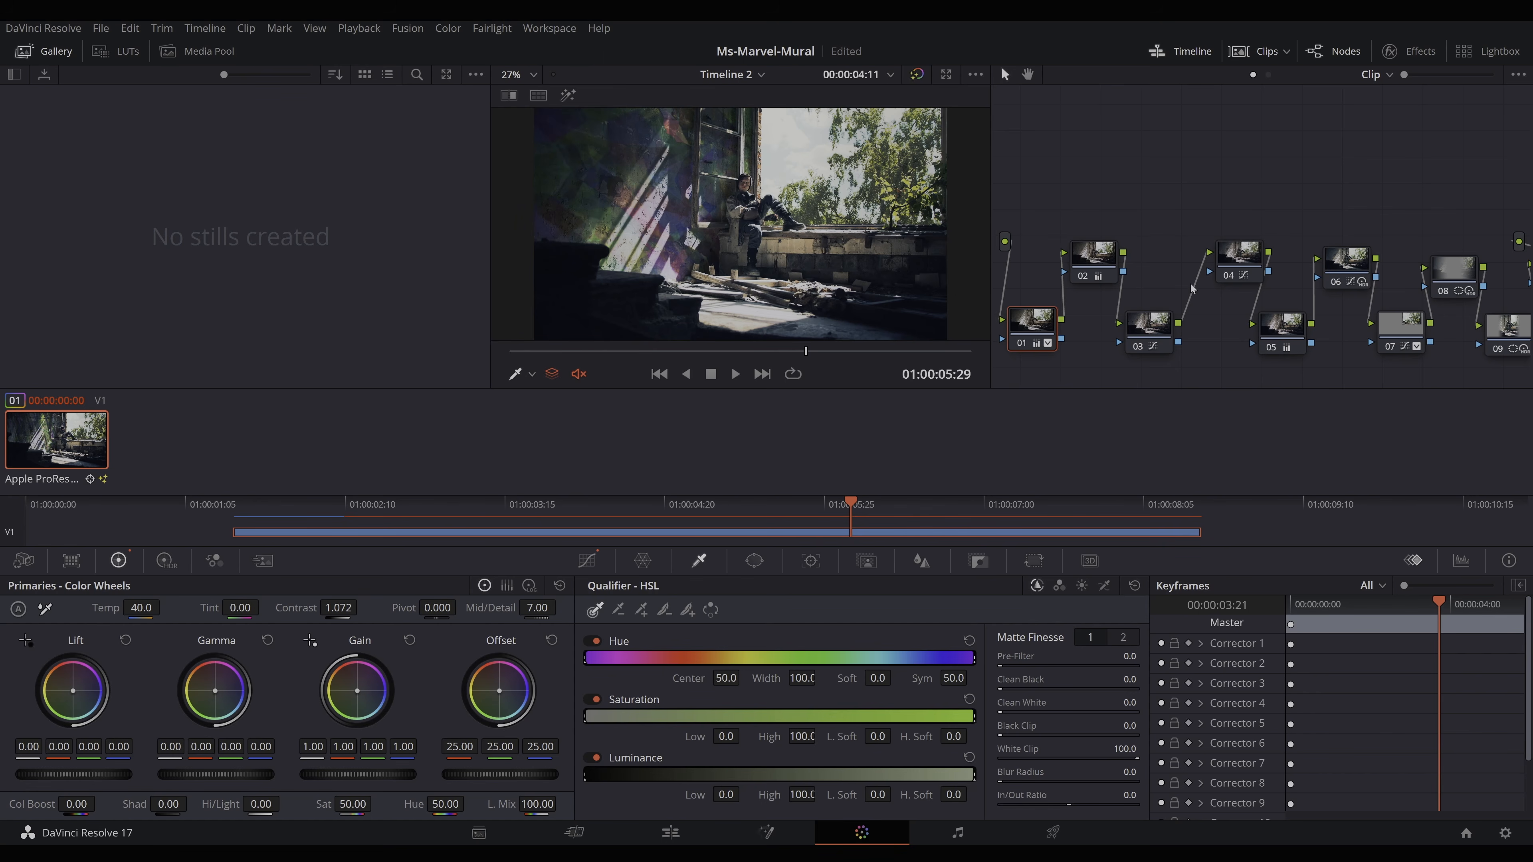
Review the individual corrections in the grade, from node 02 through node 10
{"action": "left_click", "coordinate": [1154, 334]}
{"action": "left_click", "coordinate": [1100, 275]}
{"action": "left_click", "coordinate": [1145, 331]}
{"action": "left_click", "coordinate": [1229, 267]}
{"action": "scroll", "coordinate": [1213, 245], "scroll_direction": "right", "scroll_amount": 5}
{"action": "left_click", "coordinate": [1325, 309]}
{"action": "left_click", "coordinate": [1403, 266]}
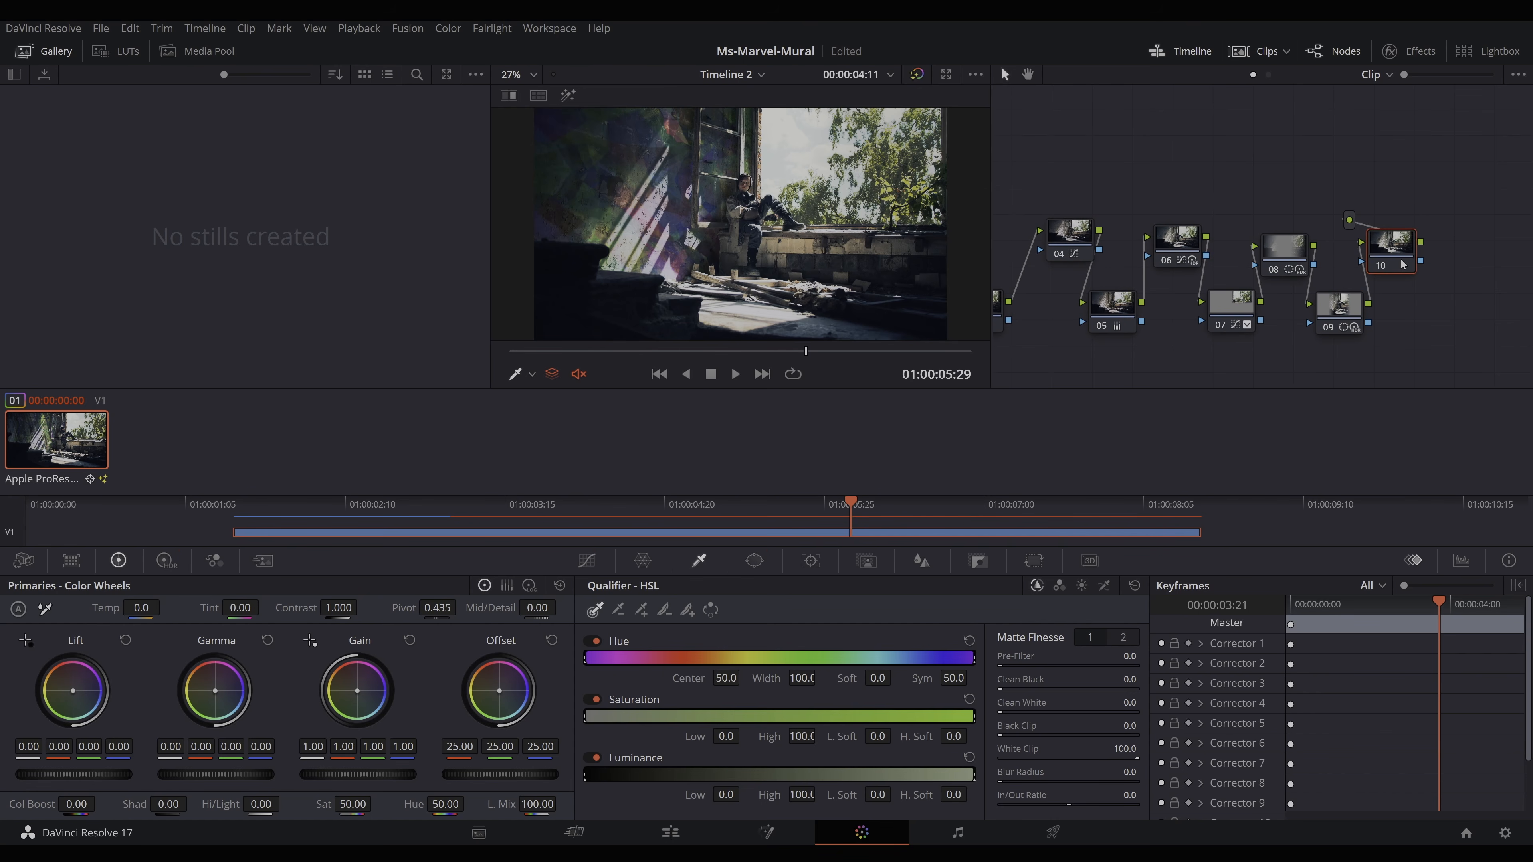
Show node 07's power window around the window opening and check it further along the clip
{"action": "left_click", "coordinate": [1243, 314]}
{"action": "left_click", "coordinate": [807, 563]}
{"action": "left_click", "coordinate": [754, 561]}
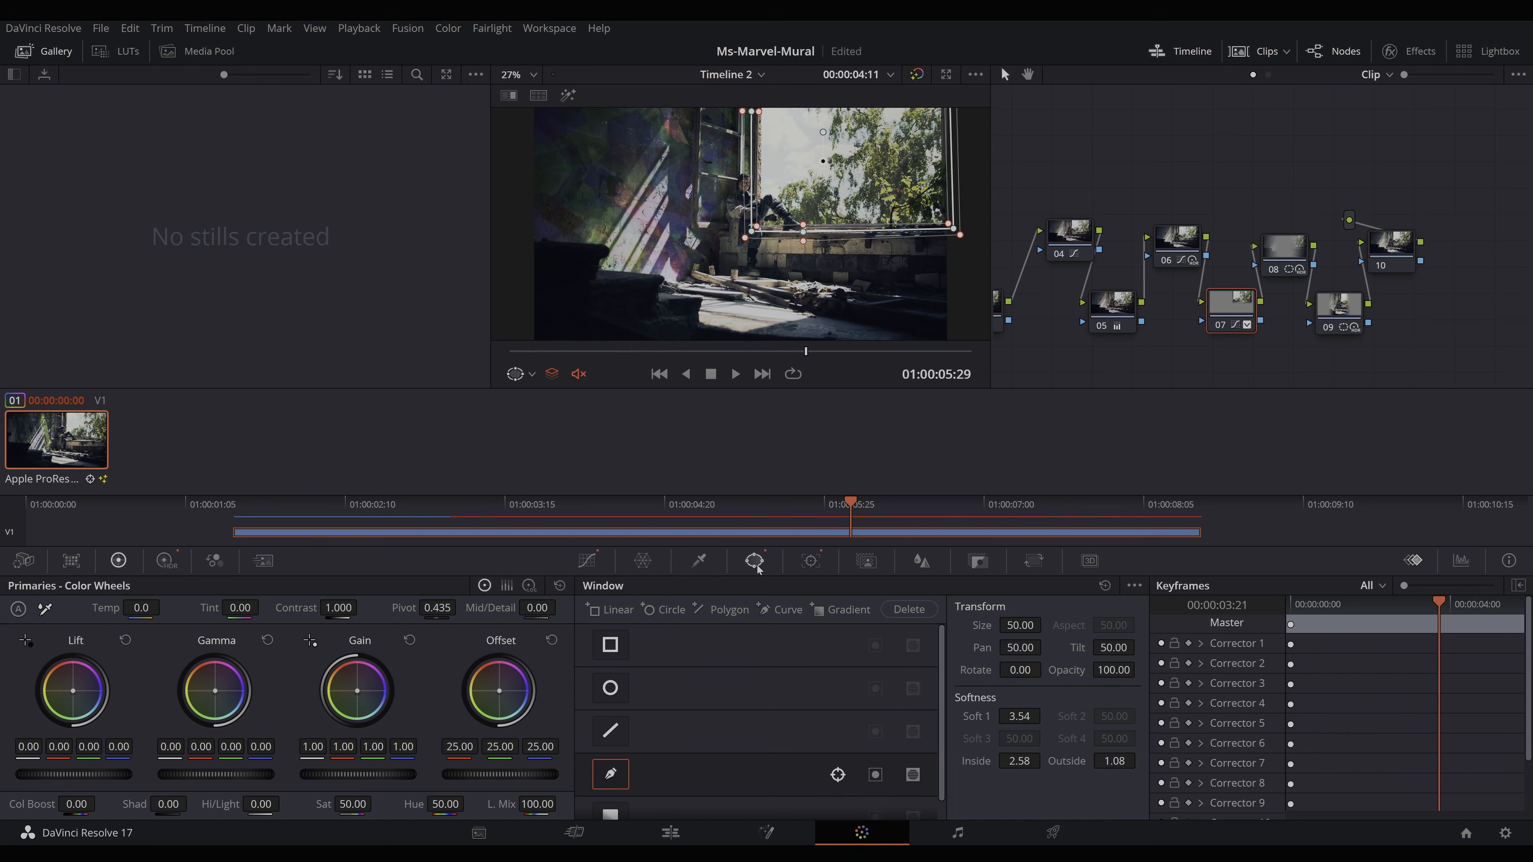
{"action": "left_click_drag", "start_coordinate": [807, 350], "coordinate": [940, 350]}
Return to the Fusion page and review the finished node tree, the PlanarTracker2 corner pin and the mural on the wall
{"action": "left_click", "coordinate": [670, 833]}
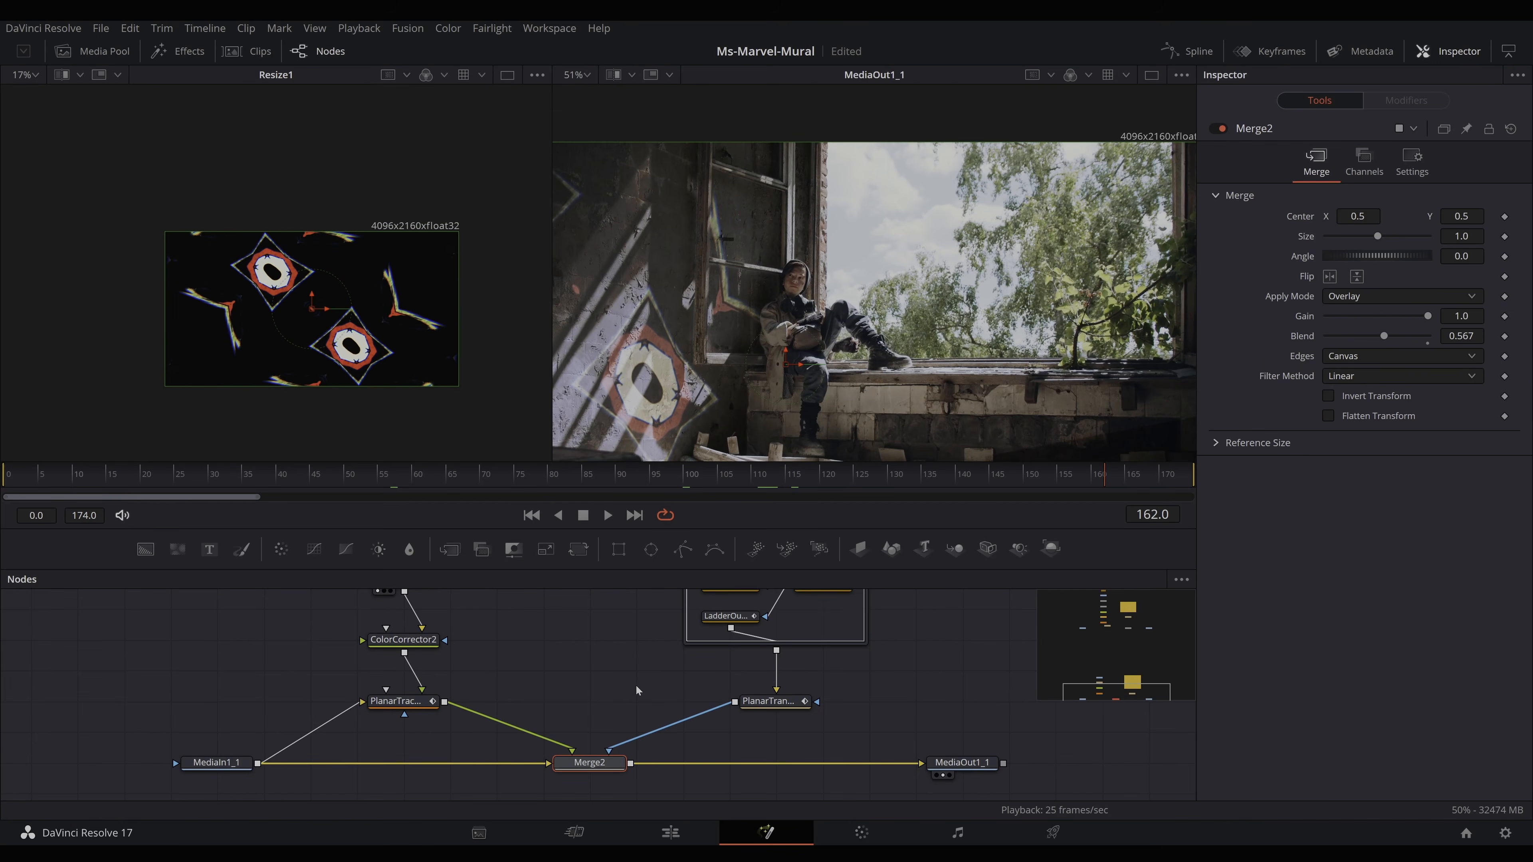
{"action": "scroll", "coordinate": [636, 684], "scroll_direction": "up", "scroll_amount": 3}
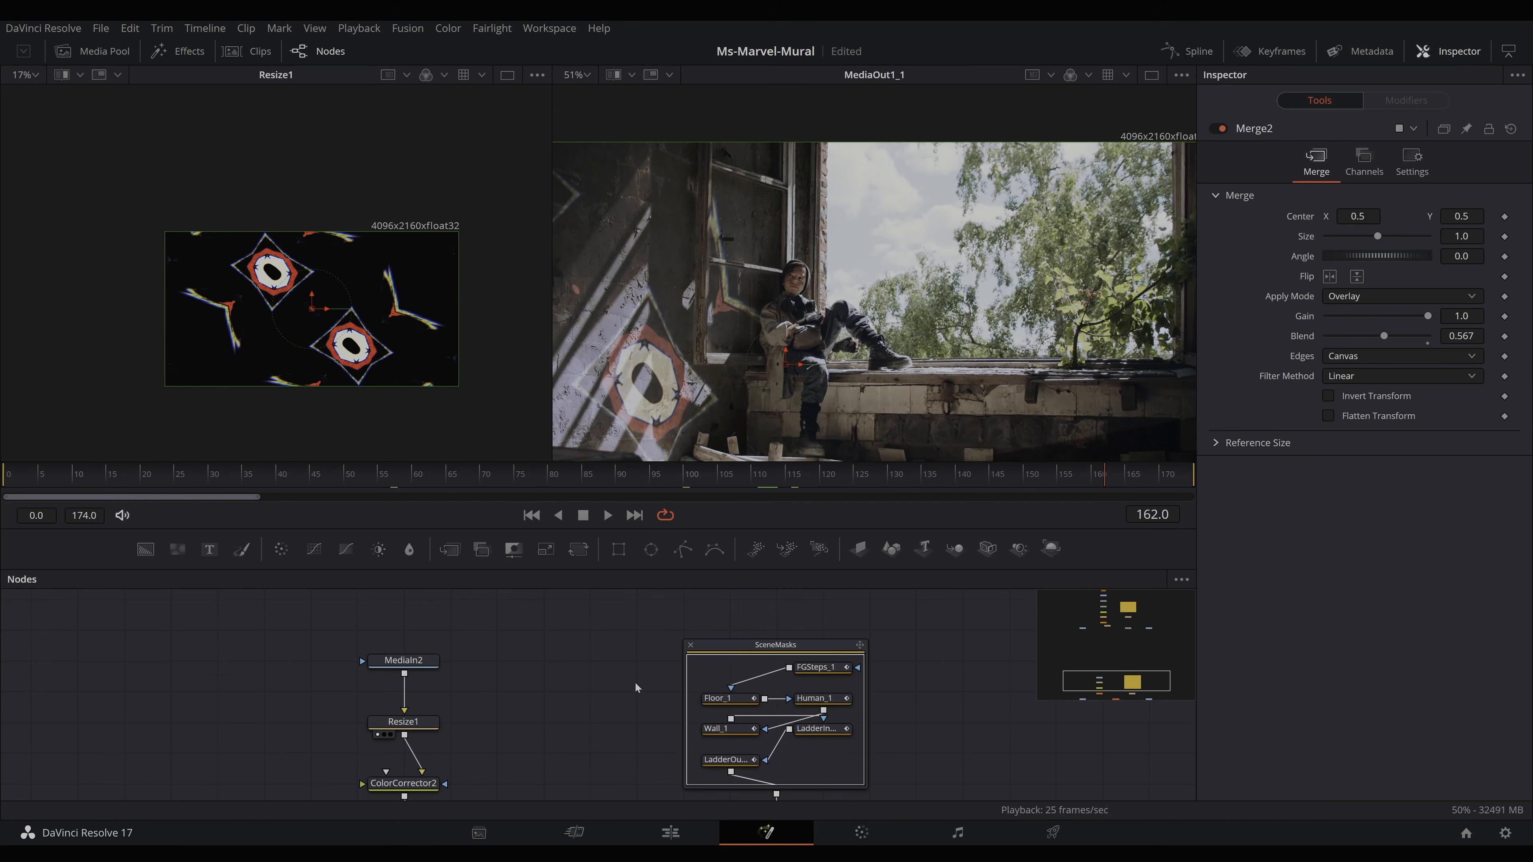
{"action": "scroll", "coordinate": [635, 681], "scroll_direction": "down", "scroll_amount": 3}
{"action": "scroll", "coordinate": [626, 657], "scroll_direction": "left", "scroll_amount": 2}
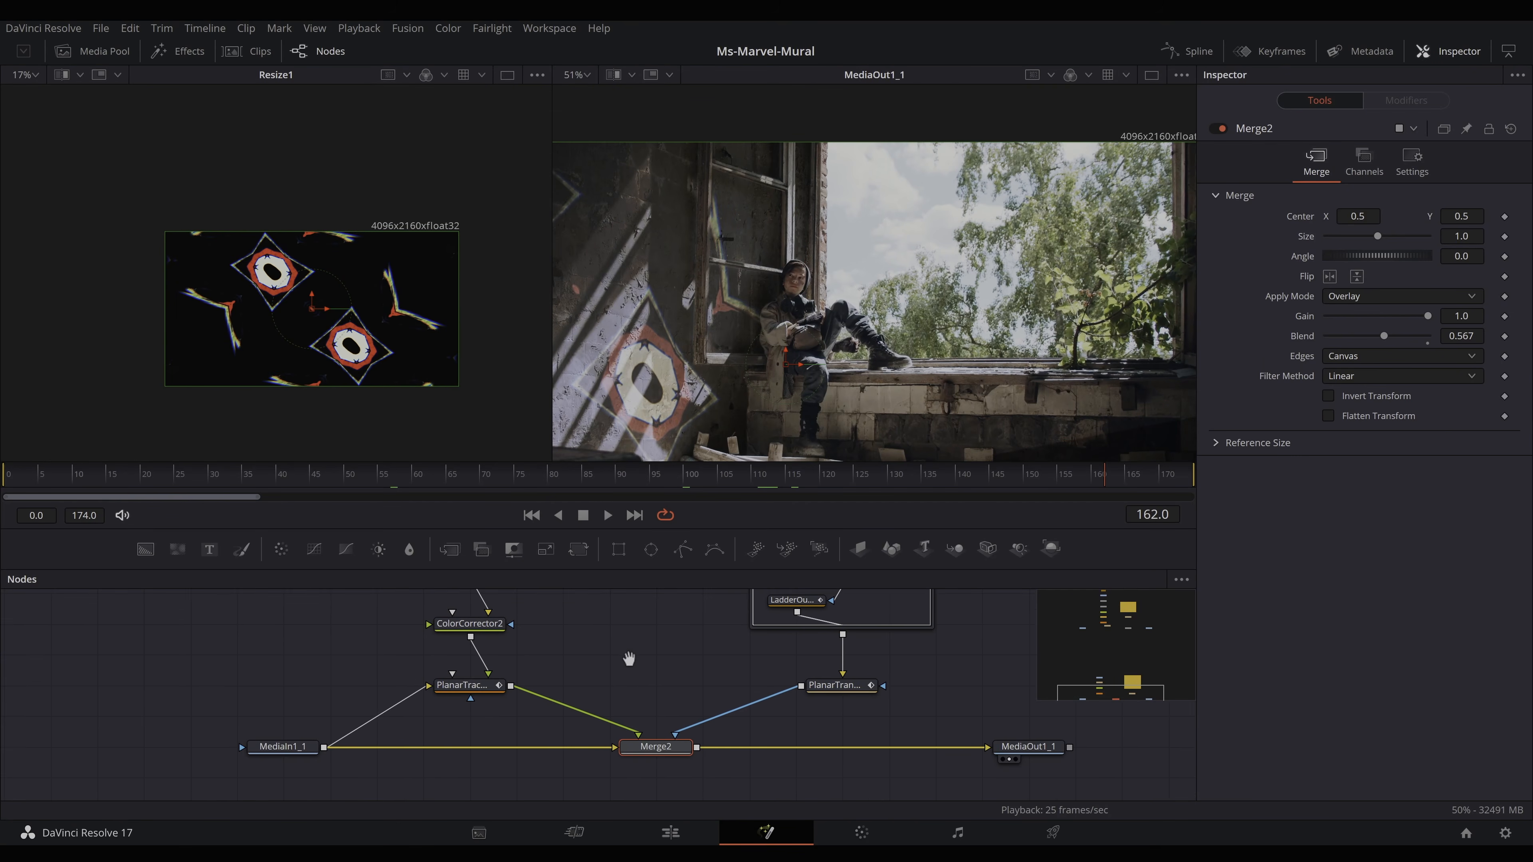
{"action": "left_click", "coordinate": [499, 691]}
{"action": "scroll", "coordinate": [685, 657], "scroll_direction": "left", "scroll_amount": 2}
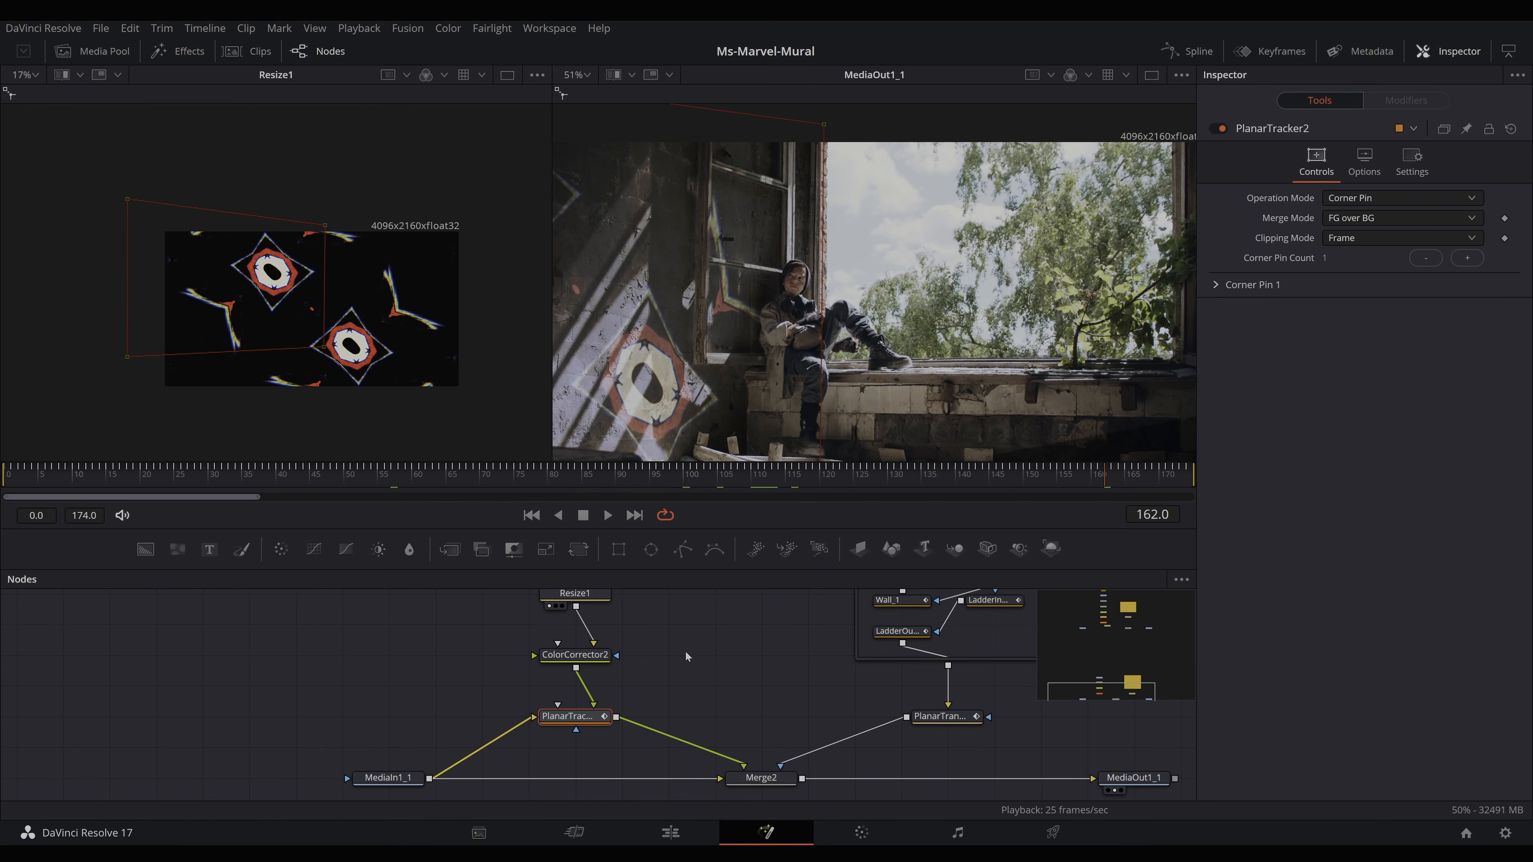
{"action": "scroll", "coordinate": [799, 331], "scroll_direction": "left", "scroll_amount": 3}
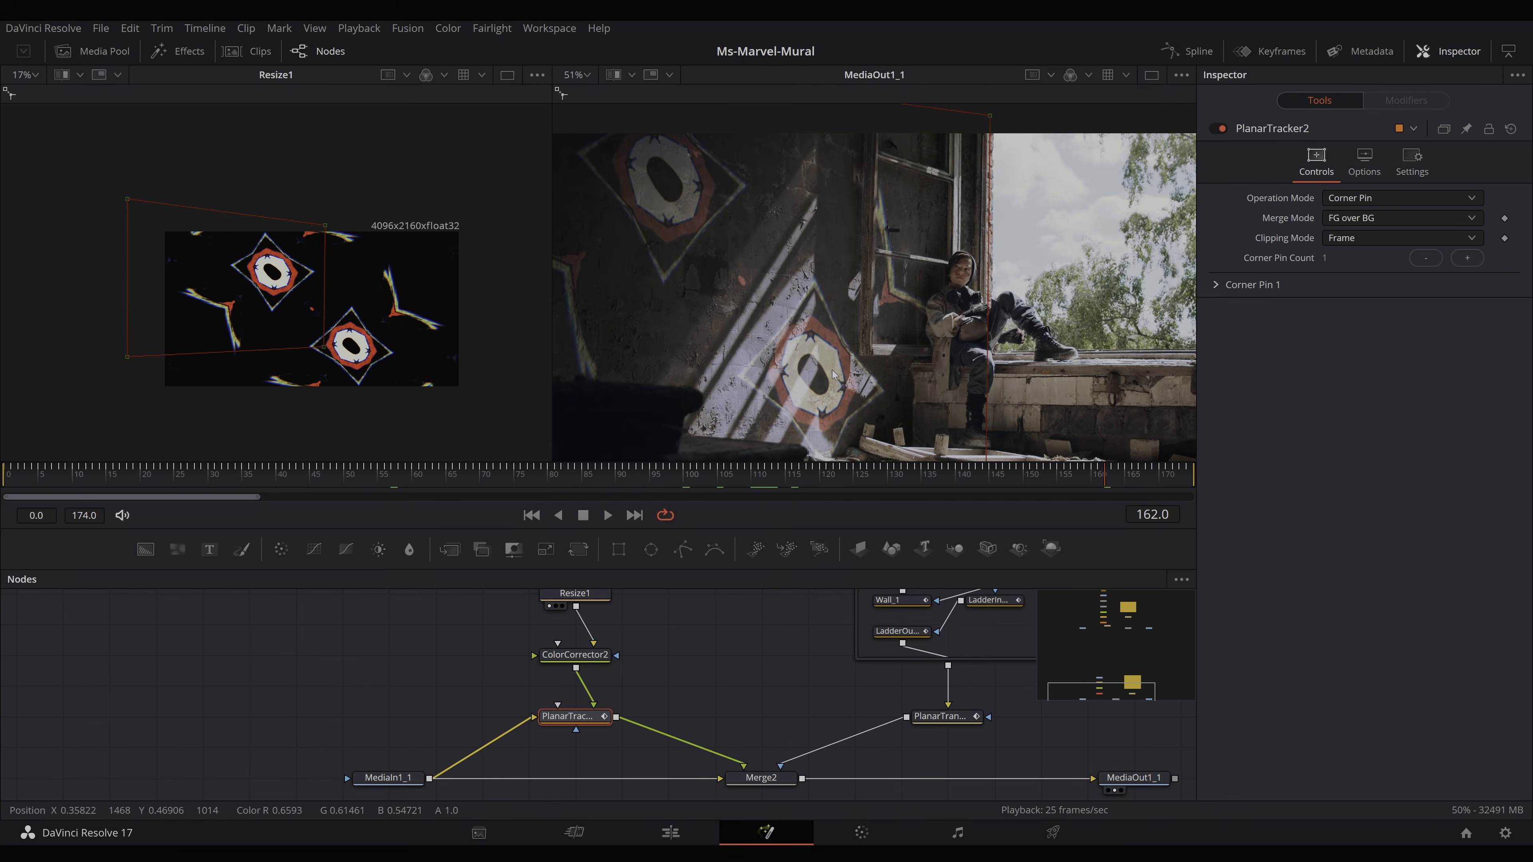
{"action": "scroll", "coordinate": [799, 330], "scroll_direction": "left", "scroll_amount": 2}
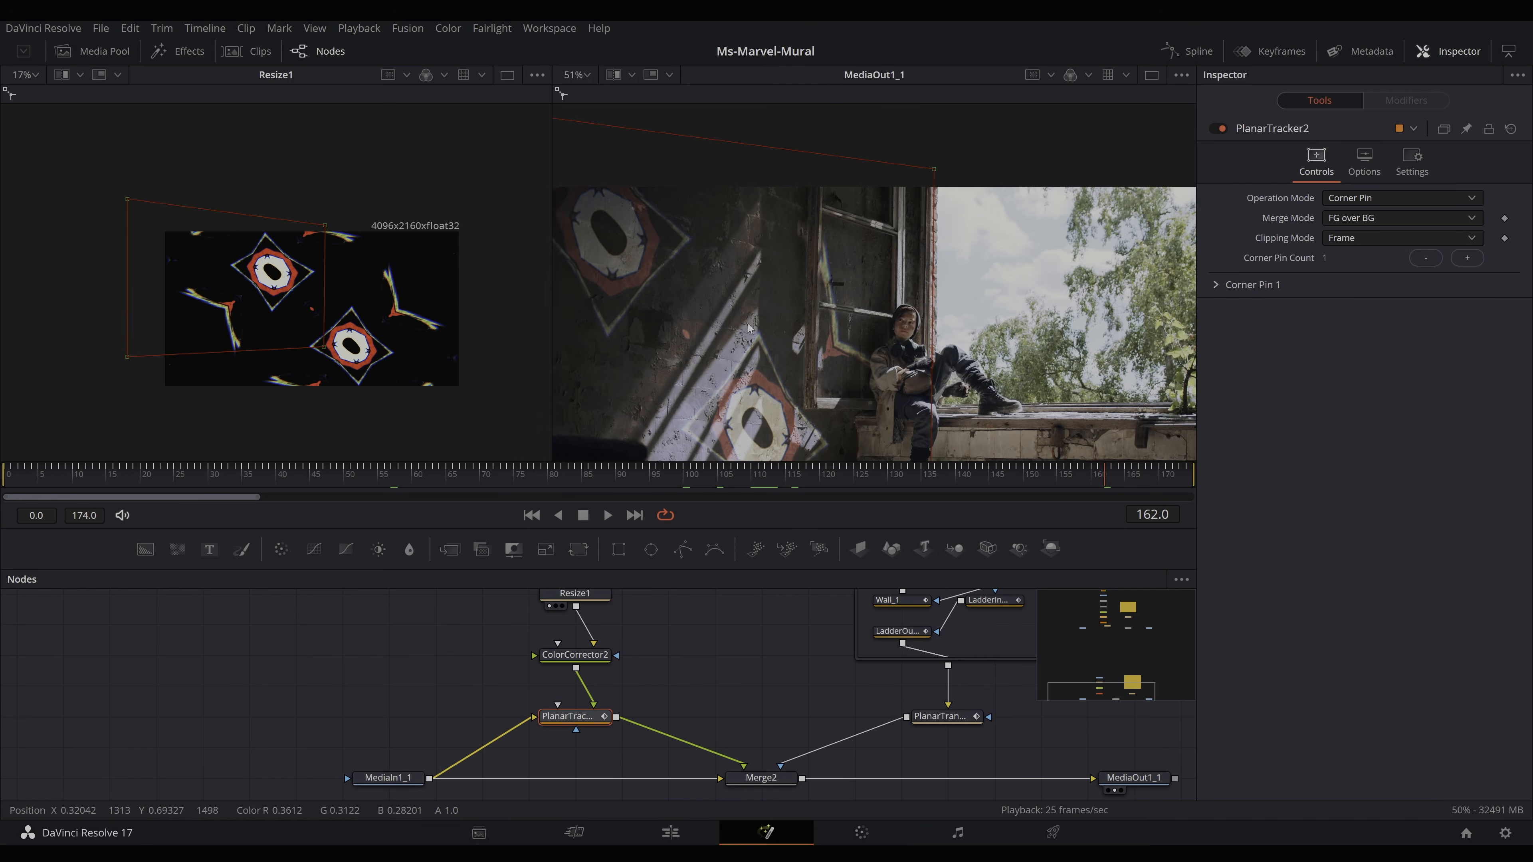
Review the FGSteps_1, Floor_1 and Human_1 masks in the SceneMasks group and the PlanarTransform2_1 node that follows them
{"action": "scroll", "coordinate": [695, 297], "scroll_direction": "left", "scroll_amount": 2}
{"action": "scroll", "coordinate": [847, 314], "scroll_direction": "right", "scroll_amount": 4}
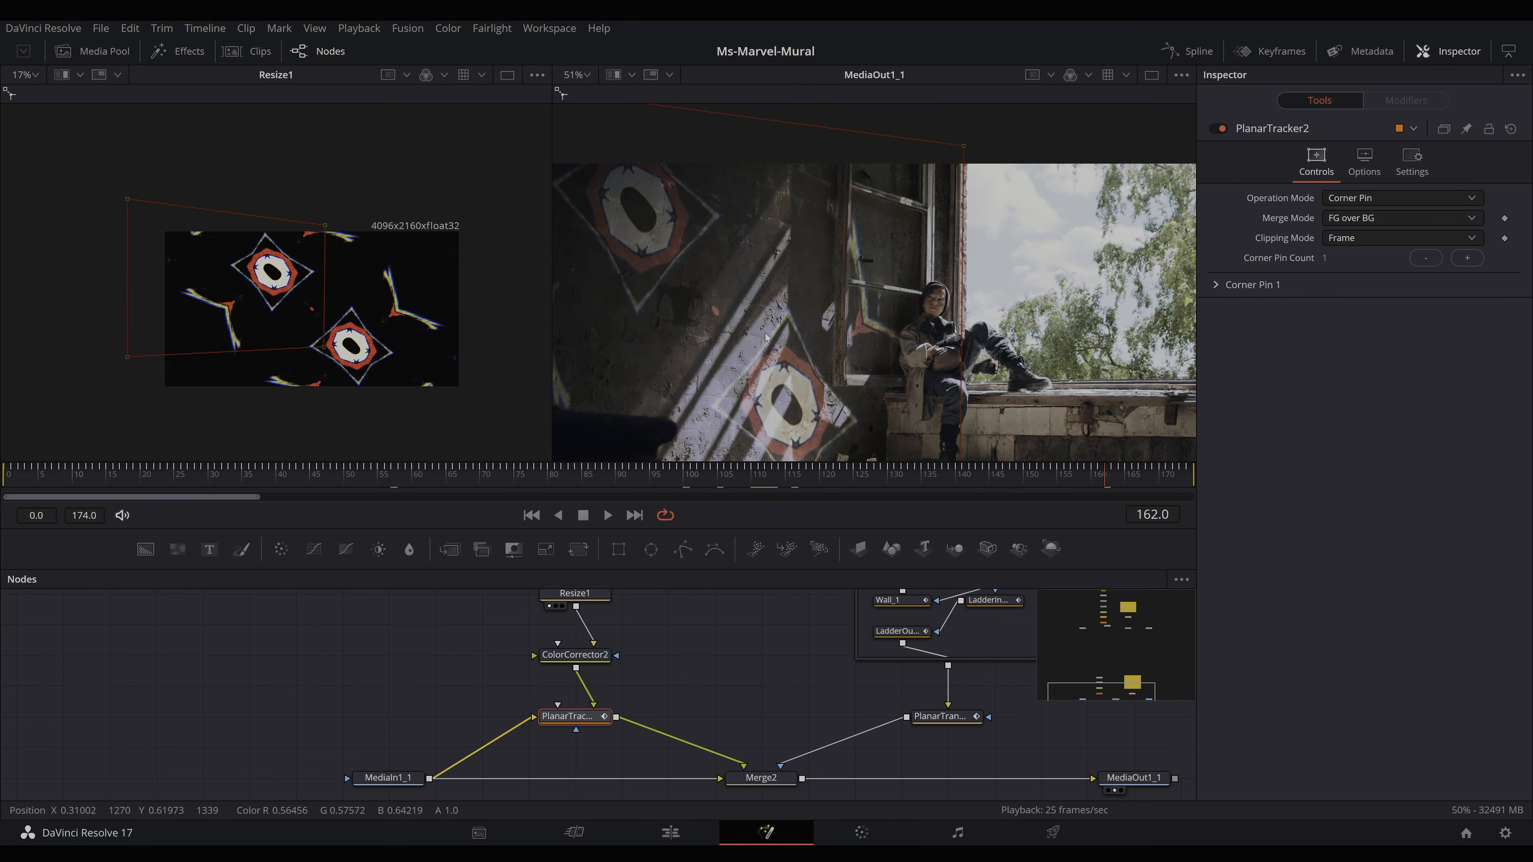
{"action": "scroll", "coordinate": [847, 314], "scroll_direction": "left", "scroll_amount": 2}
{"action": "scroll", "coordinate": [680, 653], "scroll_direction": "right", "scroll_amount": 5}
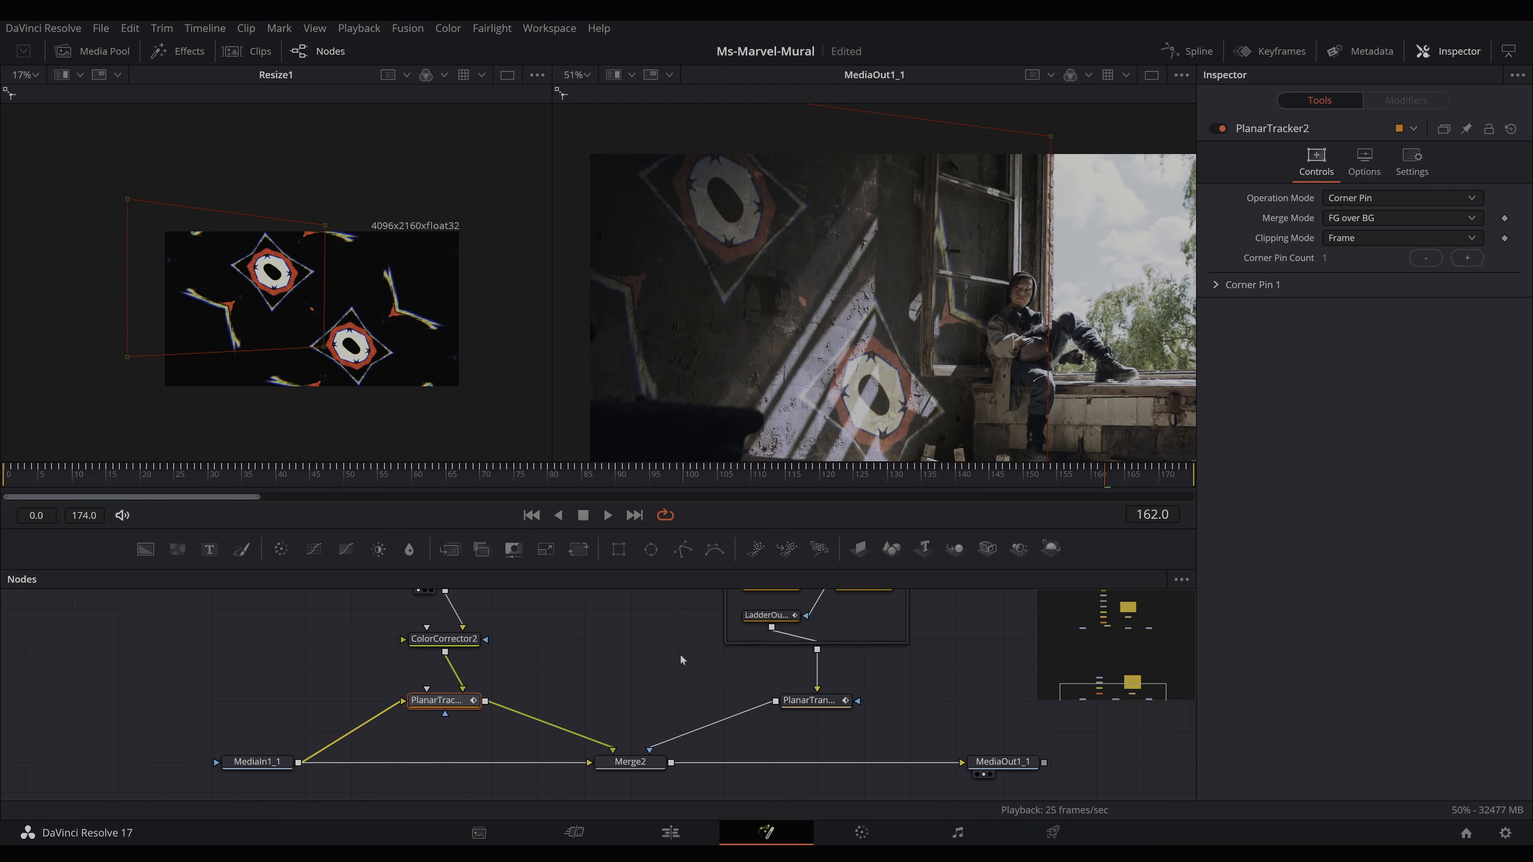
{"action": "left_click_drag", "start_coordinate": [807, 674], "coordinate": [739, 727]}
{"action": "left_click_drag", "start_coordinate": [774, 593], "coordinate": [775, 732]}
{"action": "scroll", "coordinate": [775, 733], "scroll_direction": "down", "scroll_amount": 3}
{"action": "left_click", "coordinate": [698, 634]}
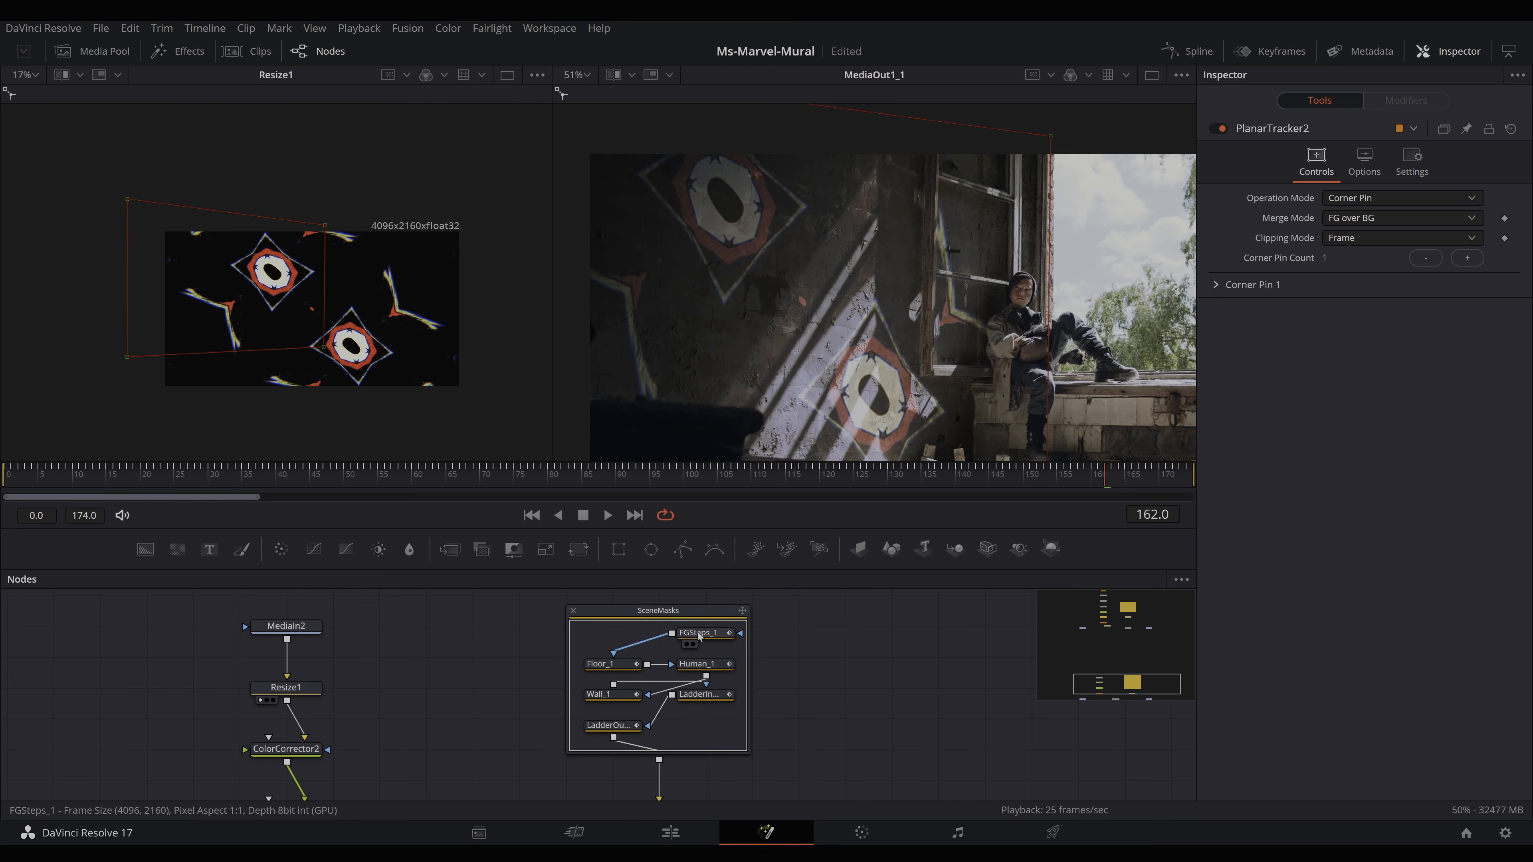
{"action": "left_click", "coordinate": [628, 664]}
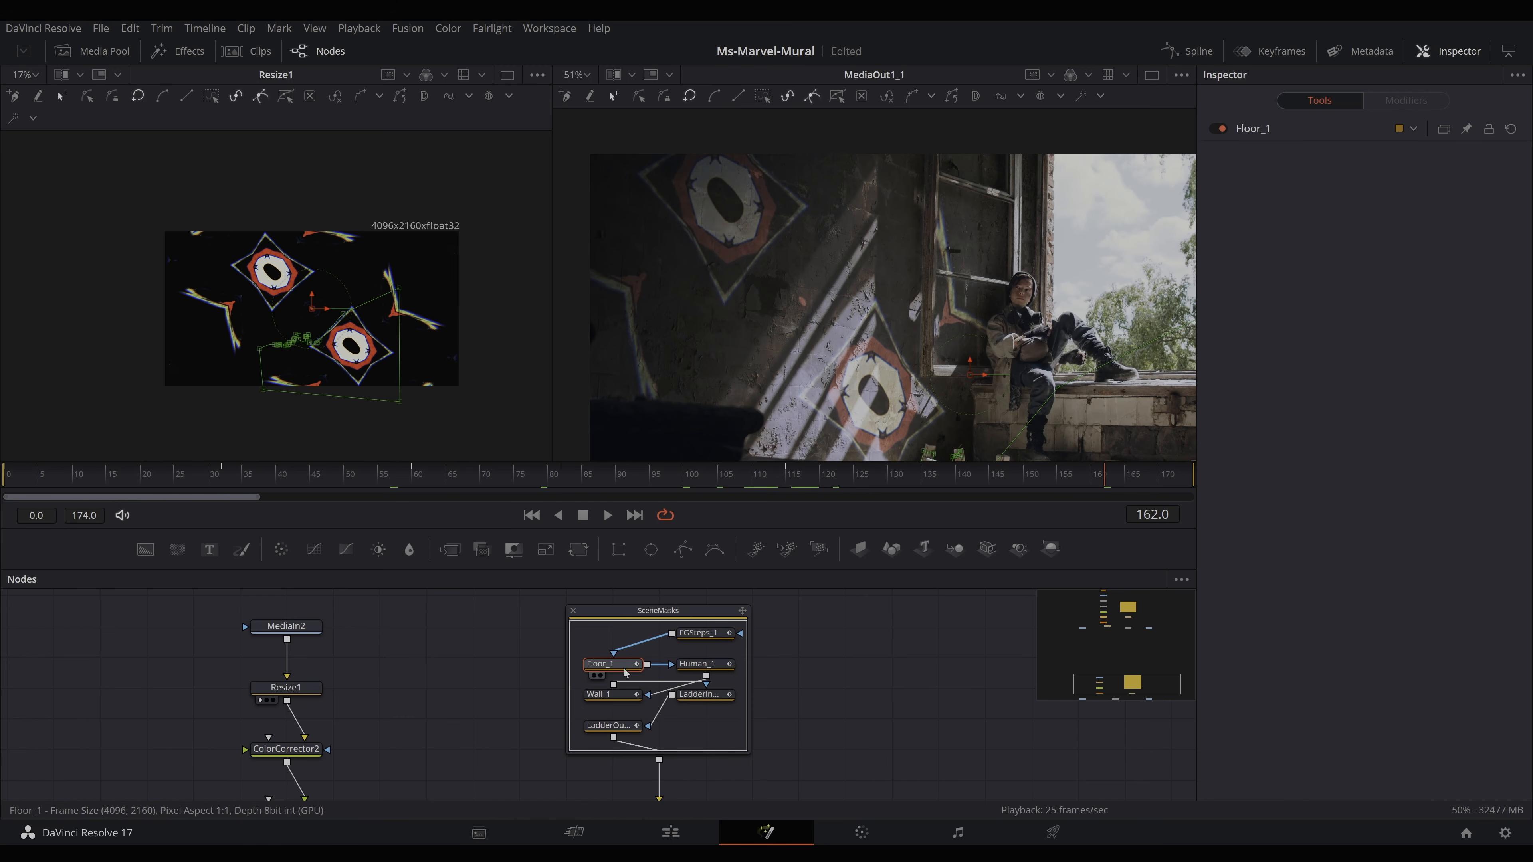
{"action": "left_click", "coordinate": [696, 666]}
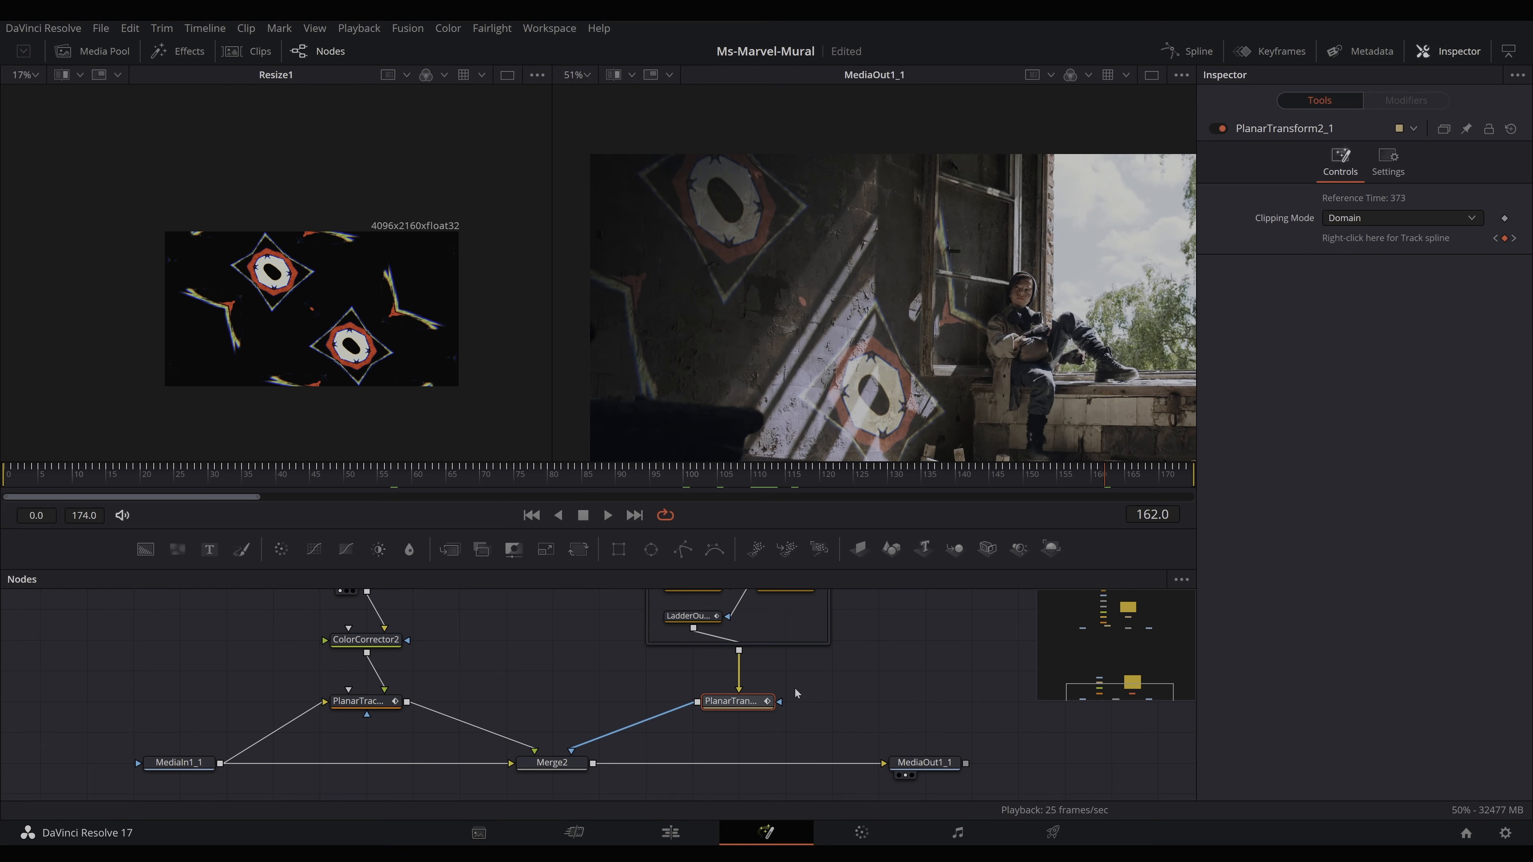
Examine the composite up close around the seated person and window frame, and check the mural, steps and floor debris in the wider frame
{"action": "left_click_drag", "start_coordinate": [1039, 301], "coordinate": [886, 356]}
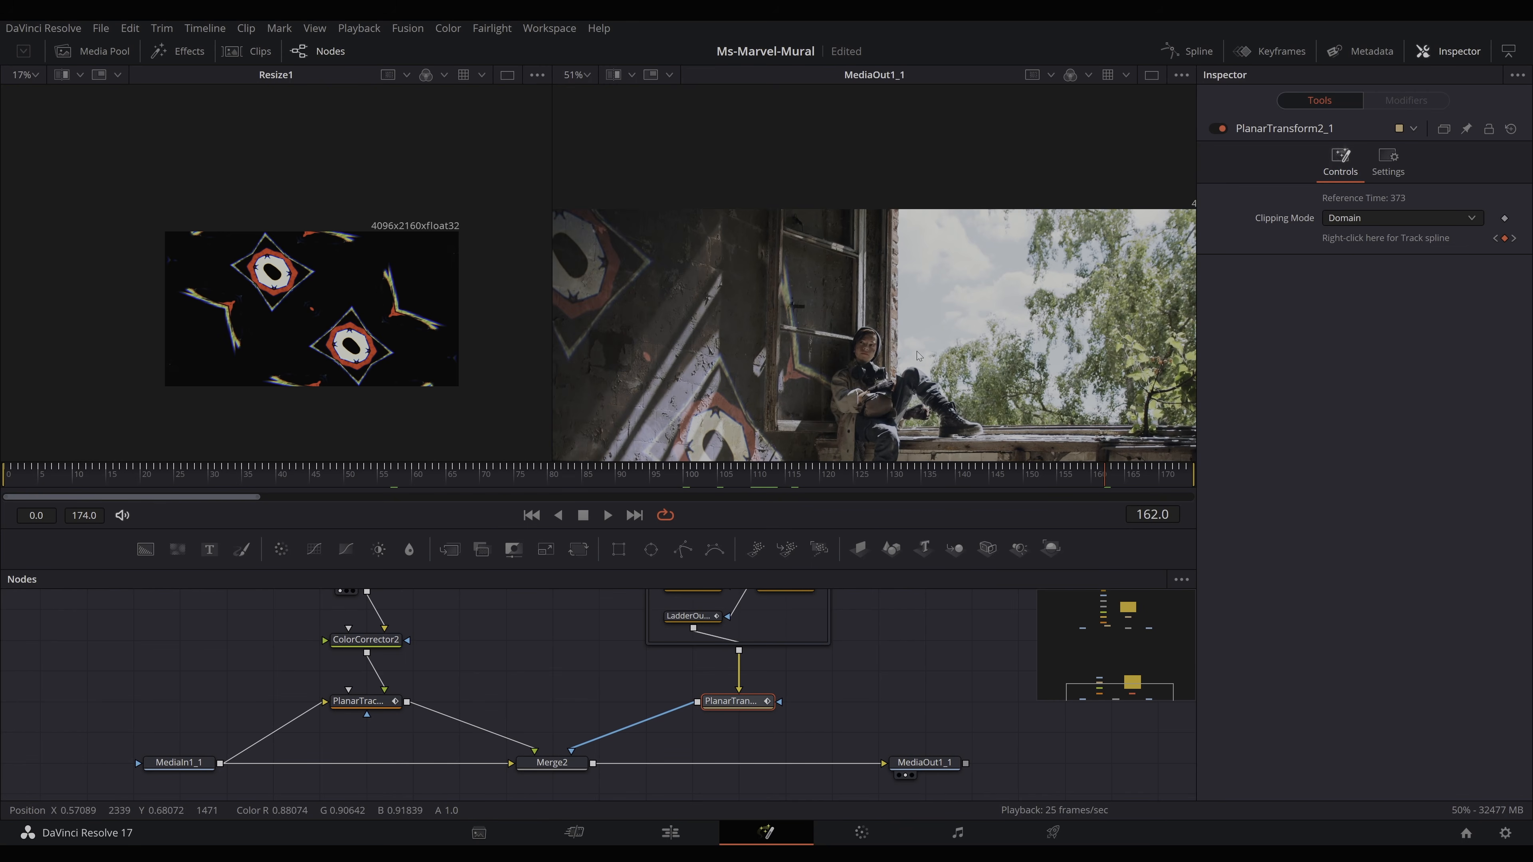
{"action": "scroll", "coordinate": [885, 359], "scroll_direction": "up", "scroll_amount": 8}
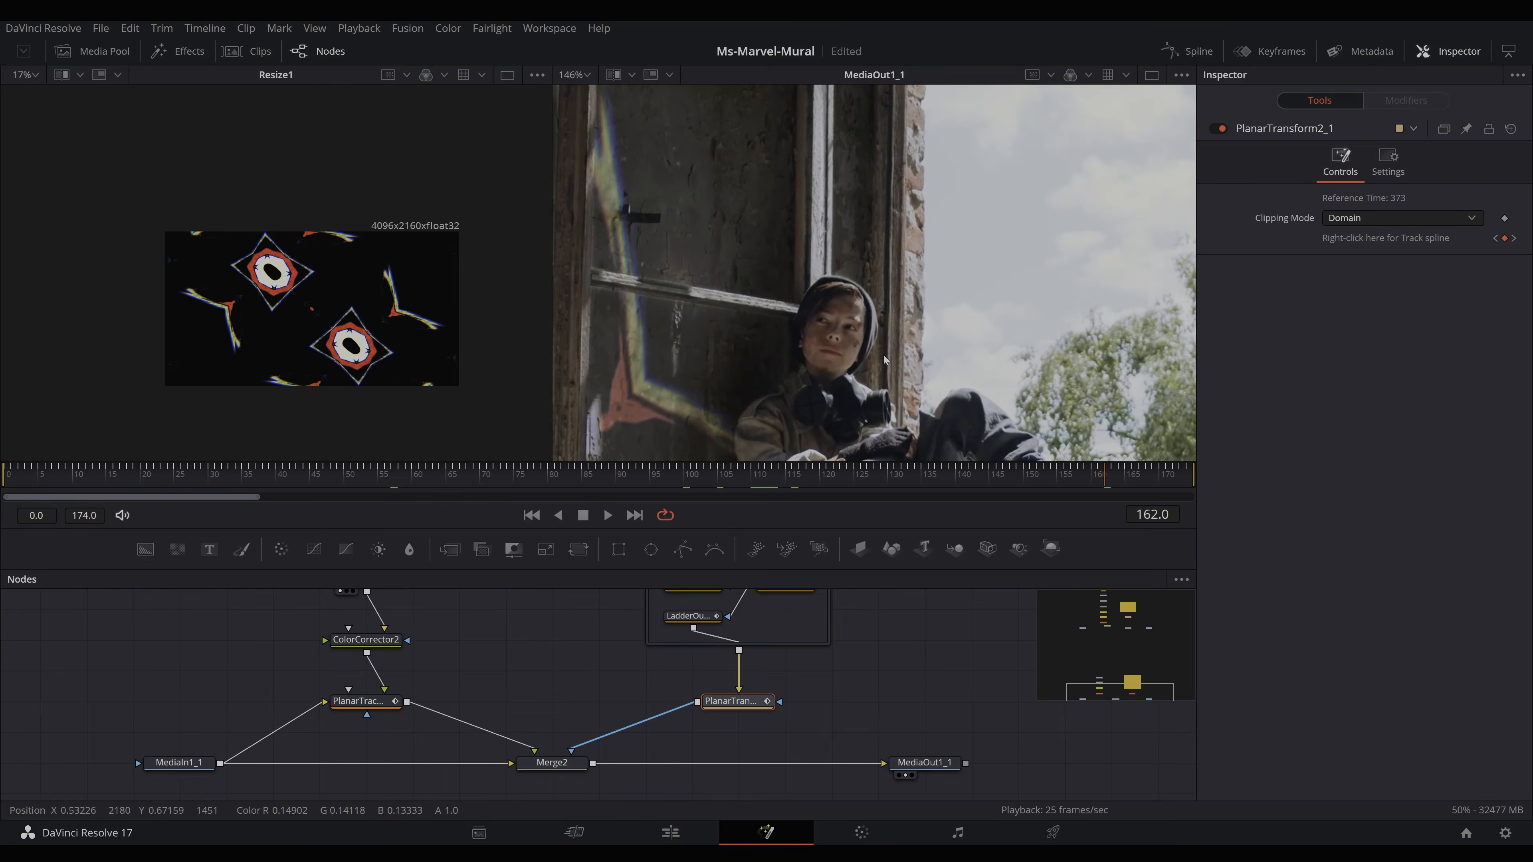
{"action": "scroll", "coordinate": [823, 373], "scroll_direction": "down", "scroll_amount": 4}
{"action": "scroll", "coordinate": [823, 373], "scroll_direction": "up", "scroll_amount": 4}
{"action": "scroll", "coordinate": [822, 374], "scroll_direction": "down", "scroll_amount": 8}
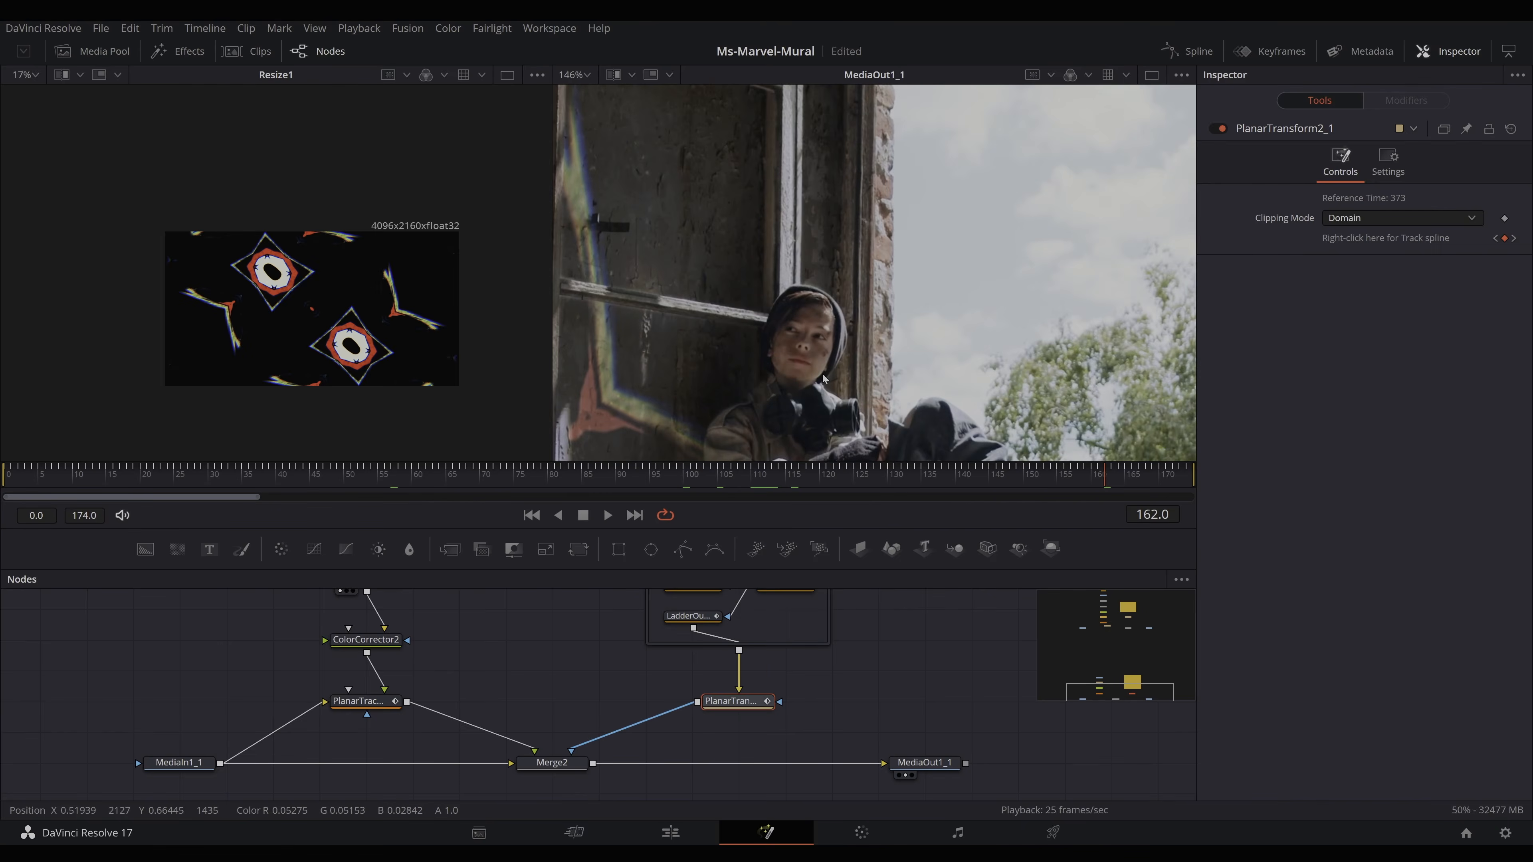
{"action": "scroll", "coordinate": [823, 375], "scroll_direction": "up", "scroll_amount": 4}
{"action": "left_click_drag", "start_coordinate": [823, 375], "coordinate": [950, 234]}
{"action": "scroll", "coordinate": [848, 380], "scroll_direction": "down", "scroll_amount": 4}
{"action": "scroll", "coordinate": [845, 386], "scroll_direction": "down", "scroll_amount": 1}
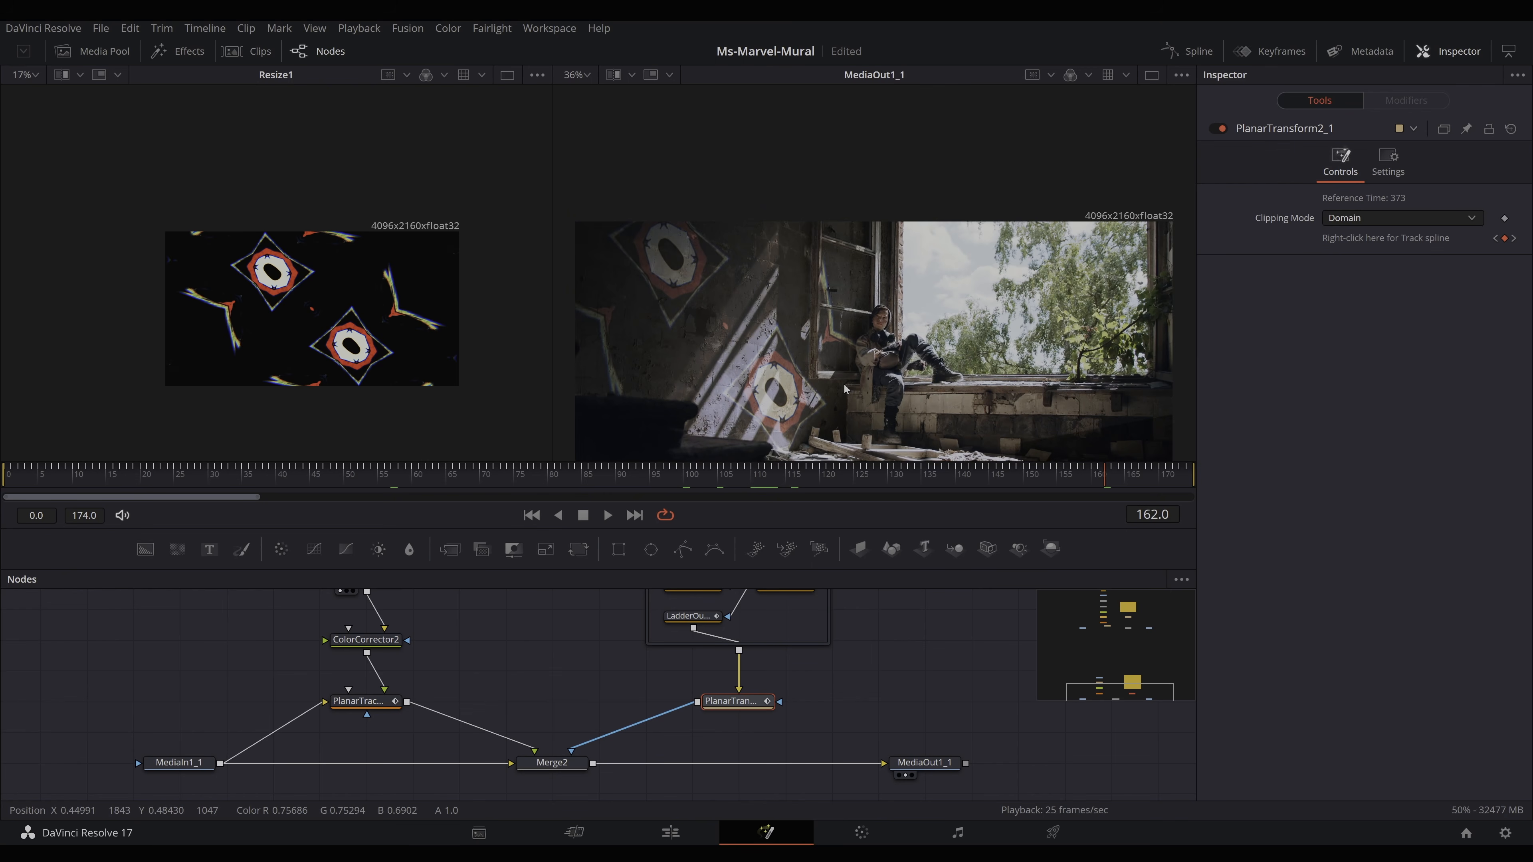
{"action": "left_click_drag", "start_coordinate": [825, 431], "coordinate": [844, 338]}
{"action": "left_click_drag", "start_coordinate": [995, 379], "coordinate": [973, 417]}
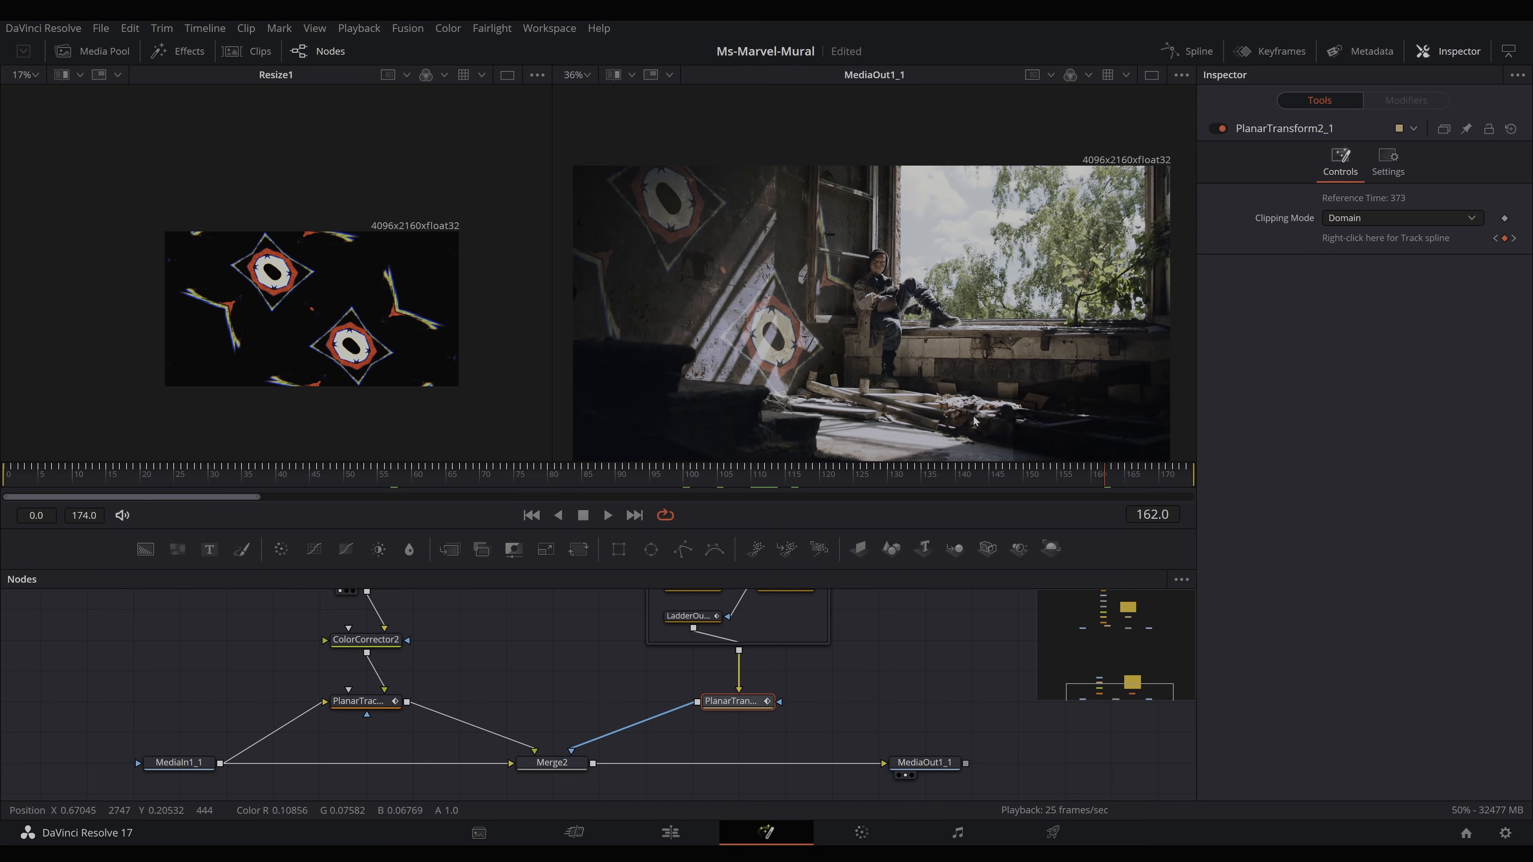
{"action": "left_click_drag", "start_coordinate": [832, 401], "coordinate": [879, 414]}
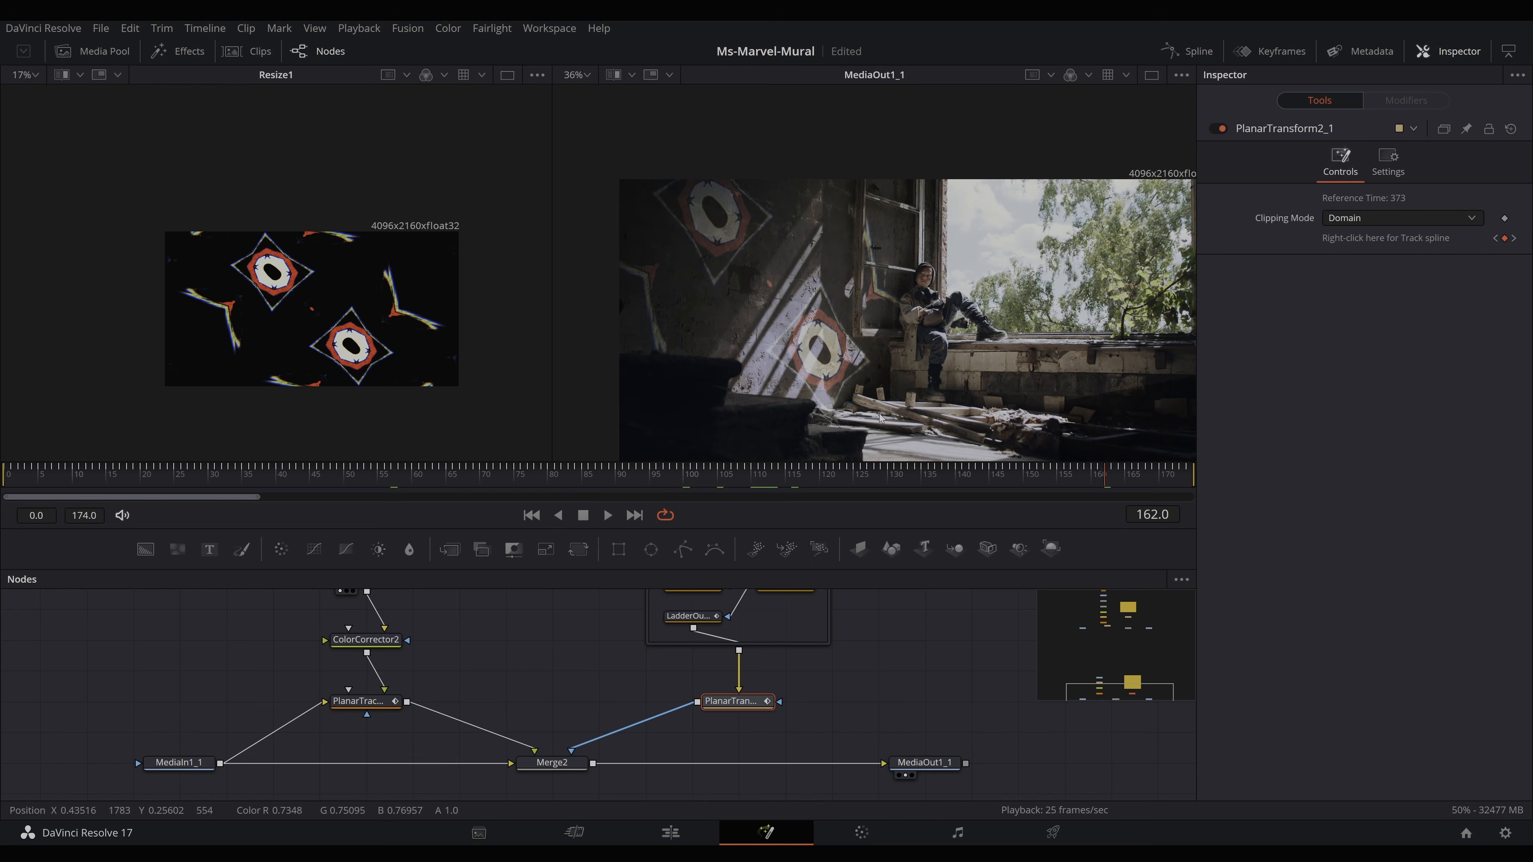
{"action": "scroll", "coordinate": [898, 688], "scroll_direction": "up", "scroll_amount": 3}
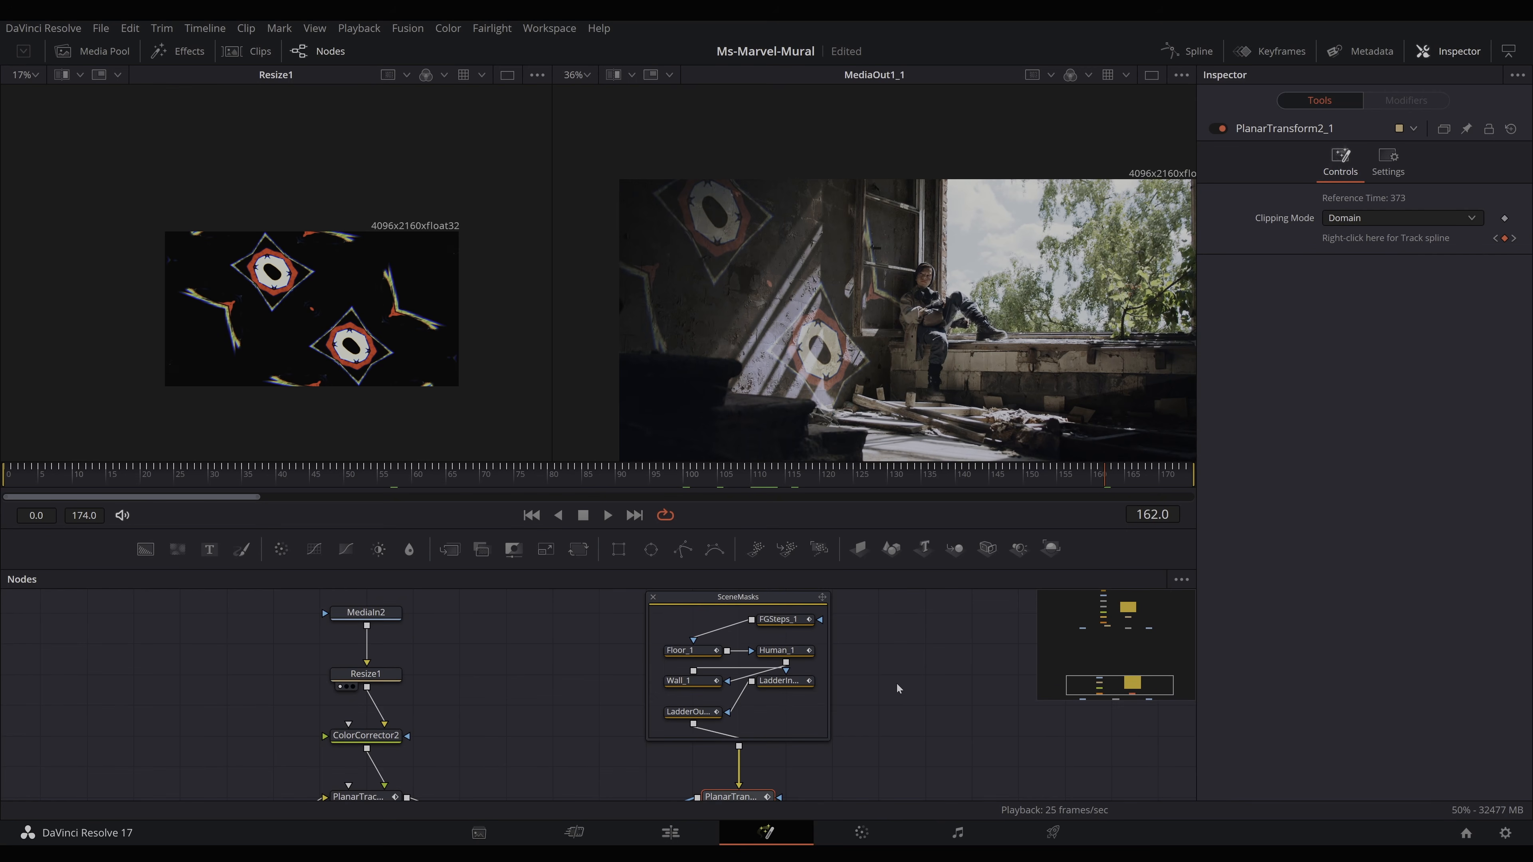
Review the original node tree, from MediaIn1, the planar tracker and Merge1 up to ColorCorrector1, MotionBlur1 and the SceneMasks01 group
{"action": "left_click_drag", "start_coordinate": [506, 685], "coordinate": [647, 669]}
{"action": "scroll", "coordinate": [637, 700], "scroll_direction": "down", "scroll_amount": 2}
{"action": "scroll", "coordinate": [636, 700], "scroll_direction": "up", "scroll_amount": 2}
{"action": "scroll", "coordinate": [648, 697], "scroll_direction": "down", "scroll_amount": 2}
{"action": "scroll", "coordinate": [648, 697], "scroll_direction": "up", "scroll_amount": 2}
{"action": "scroll", "coordinate": [648, 696], "scroll_direction": "down", "scroll_amount": 3}
{"action": "left_click", "coordinate": [599, 667]}
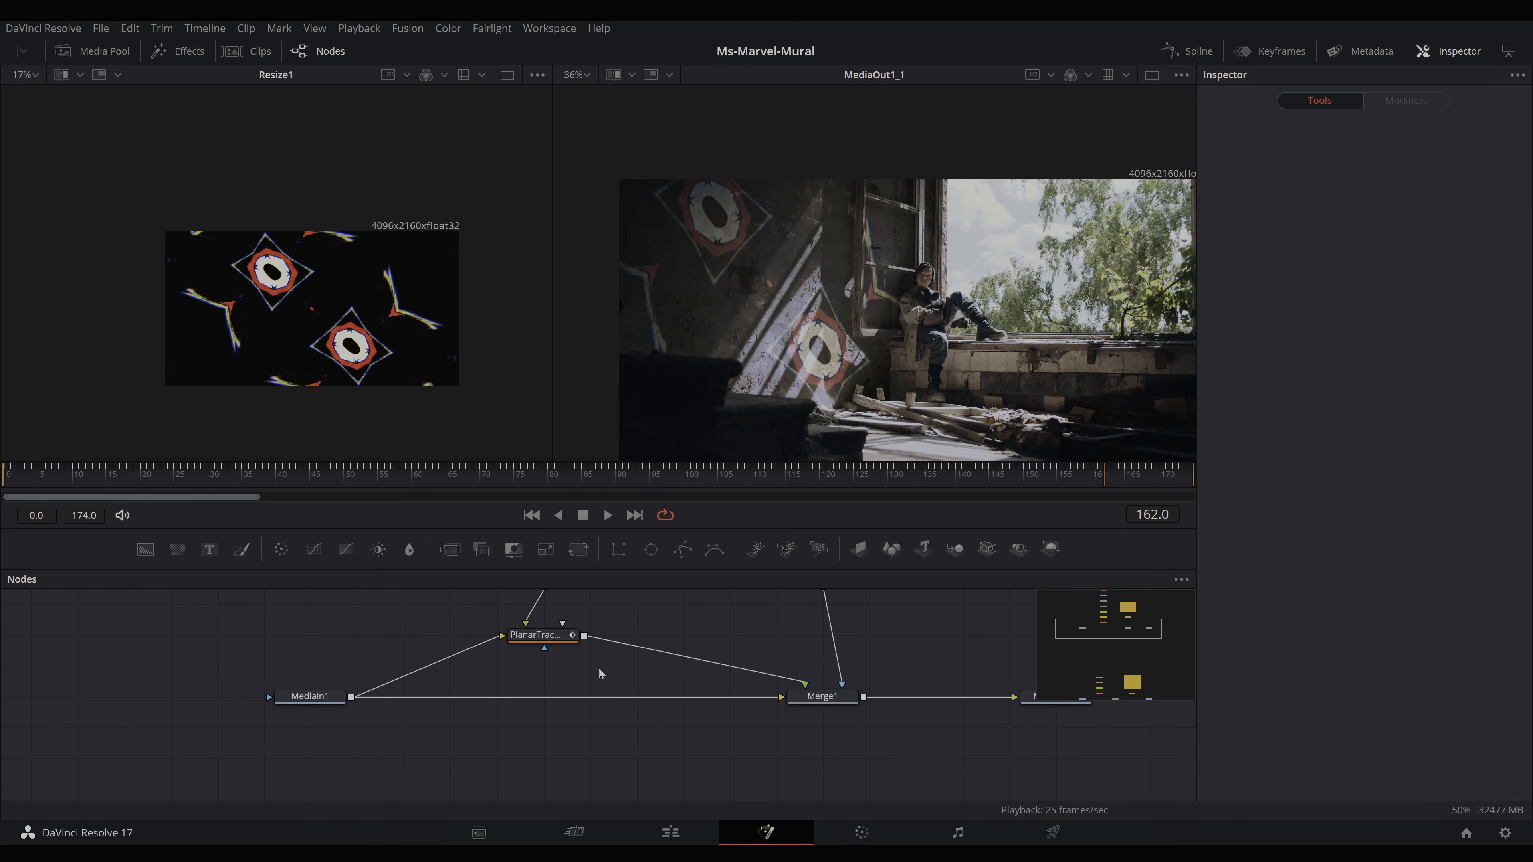
{"action": "left_click_drag", "start_coordinate": [738, 634], "coordinate": [531, 698]}
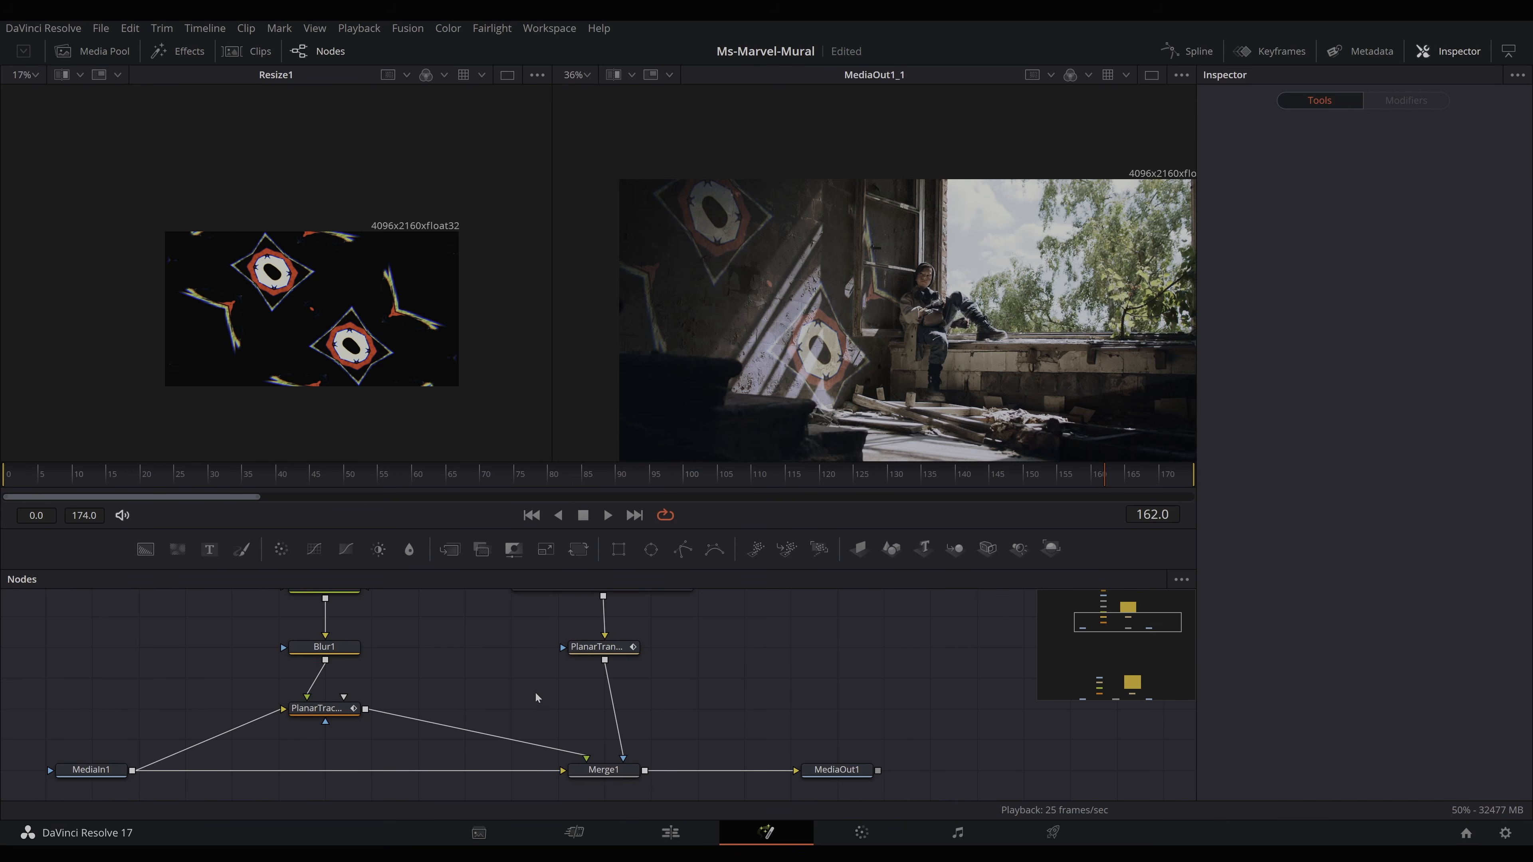
{"action": "left_click_drag", "start_coordinate": [469, 690], "coordinate": [599, 721]}
{"action": "scroll", "coordinate": [562, 705], "scroll_direction": "up", "scroll_amount": 2}
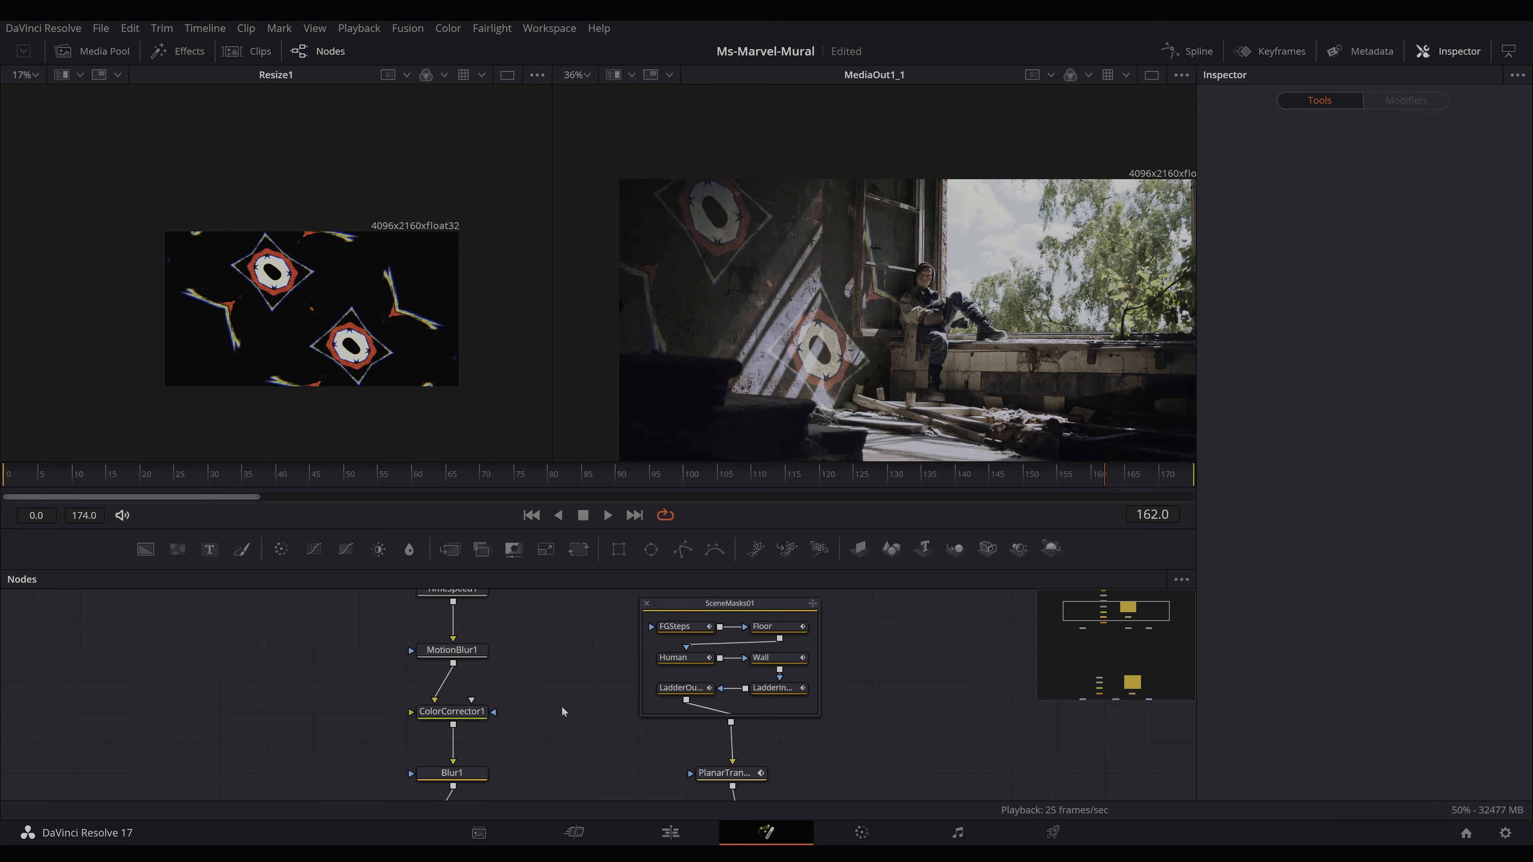
Save the project
{"action": "key", "text": "ctrl+s"}
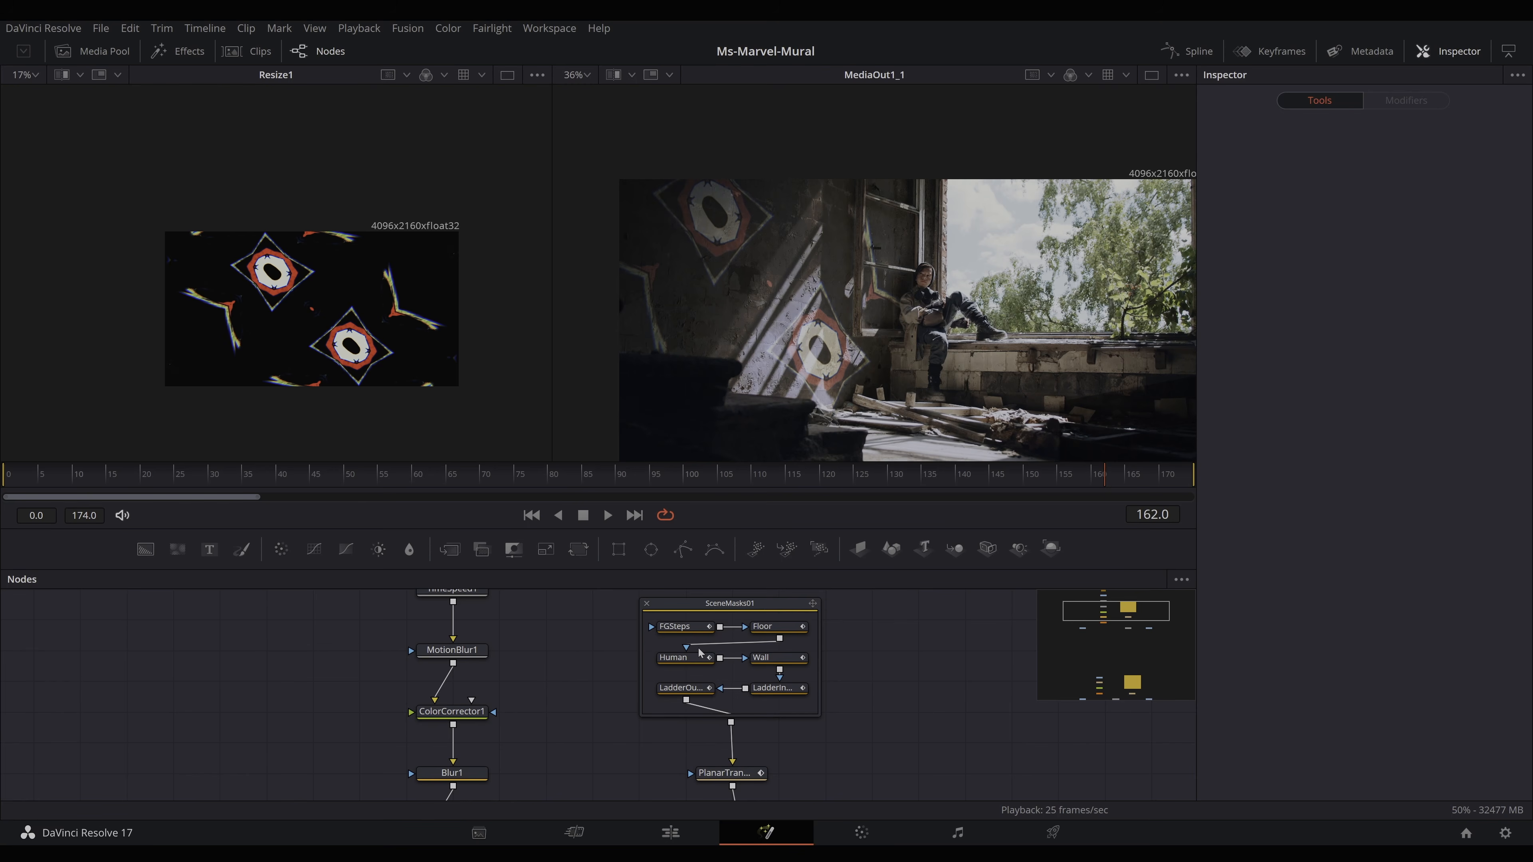